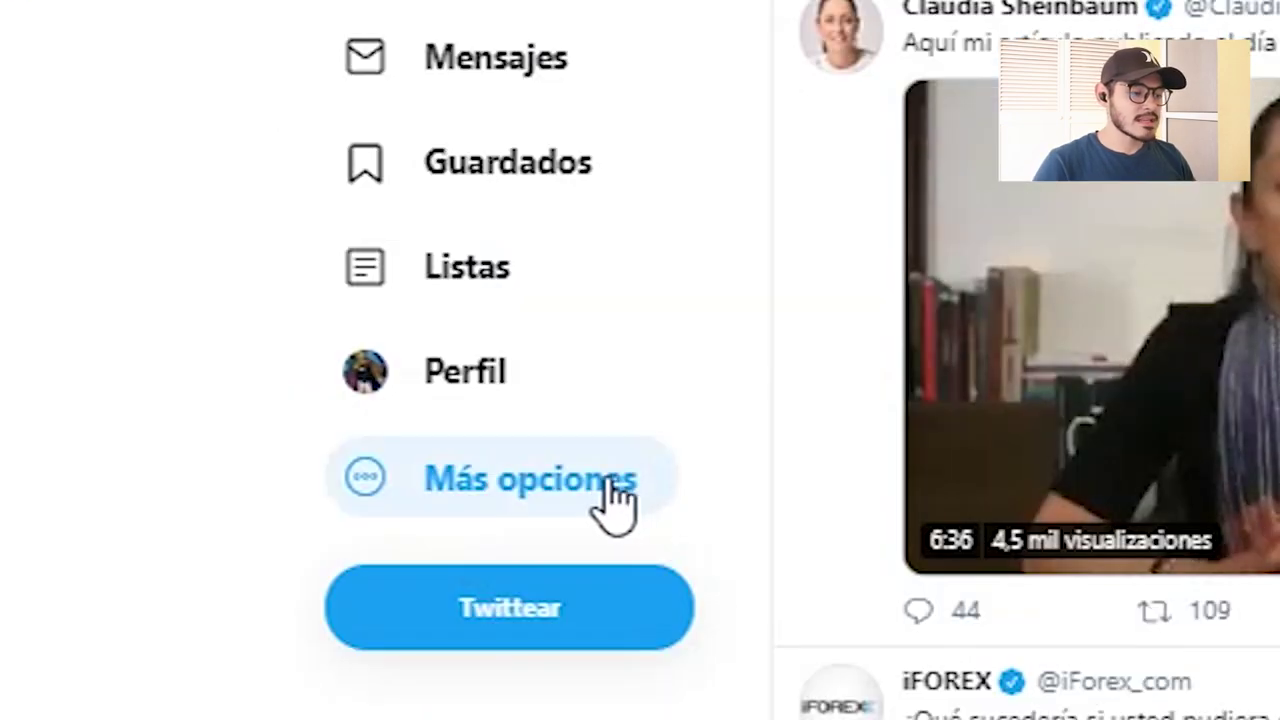
Open Twitter Ads from the Twitter account and start creating a new campaign
left_click(530, 495)
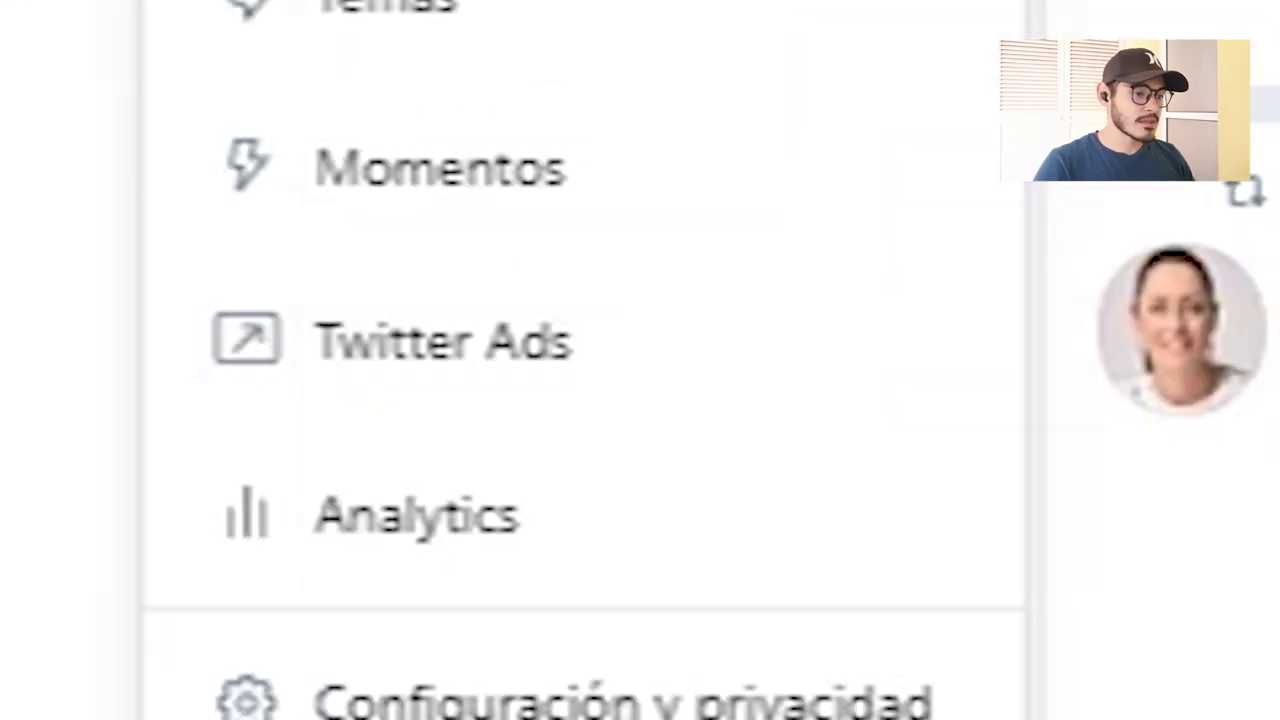
left_click(437, 345)
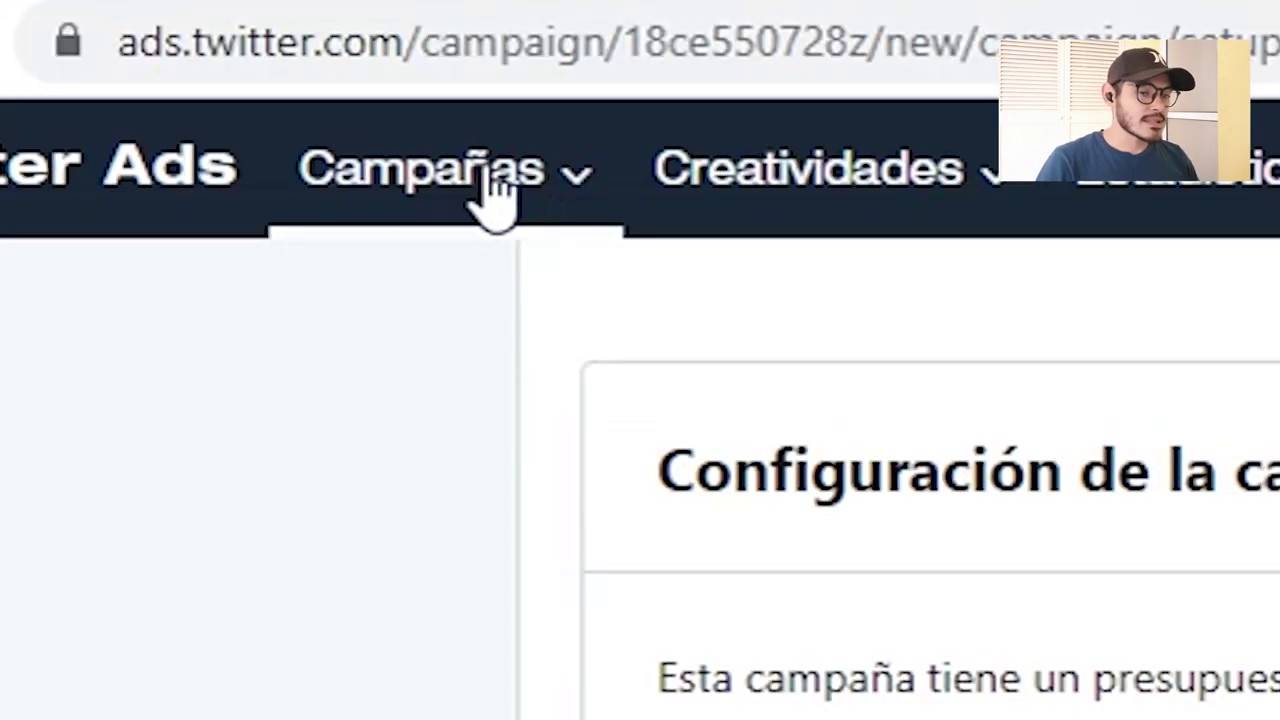
left_click(497, 185)
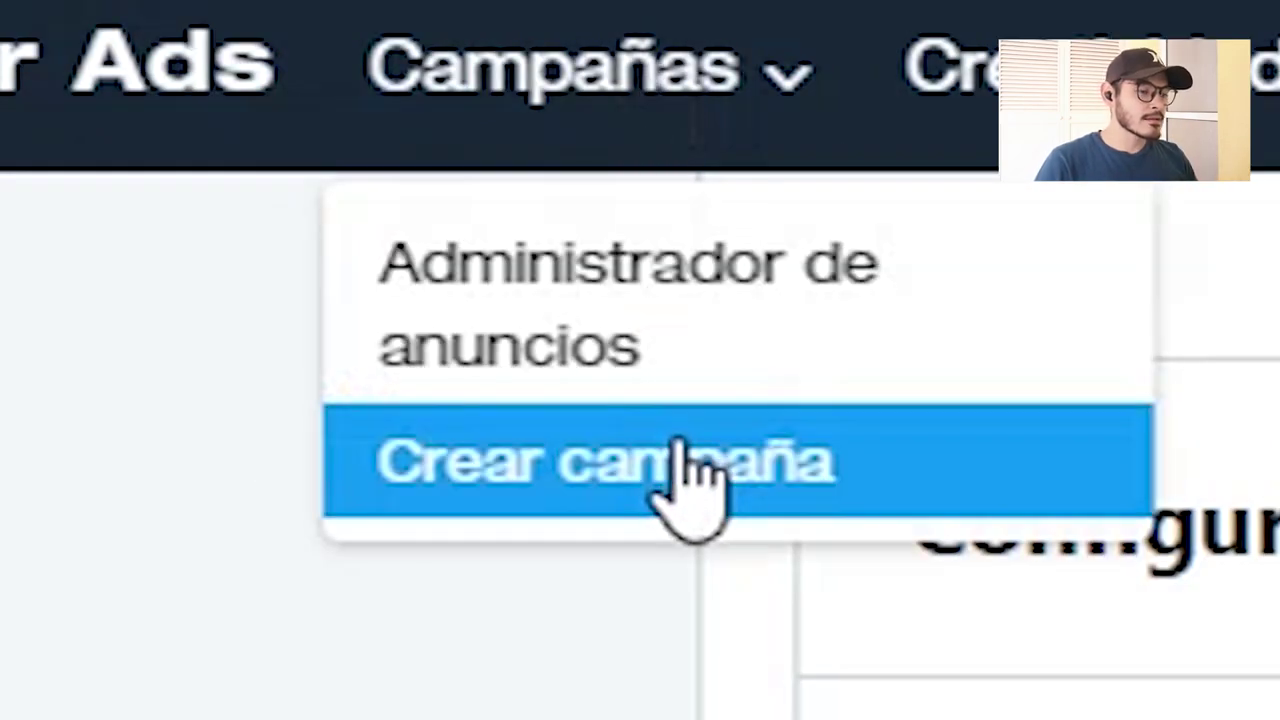
left_click(688, 470)
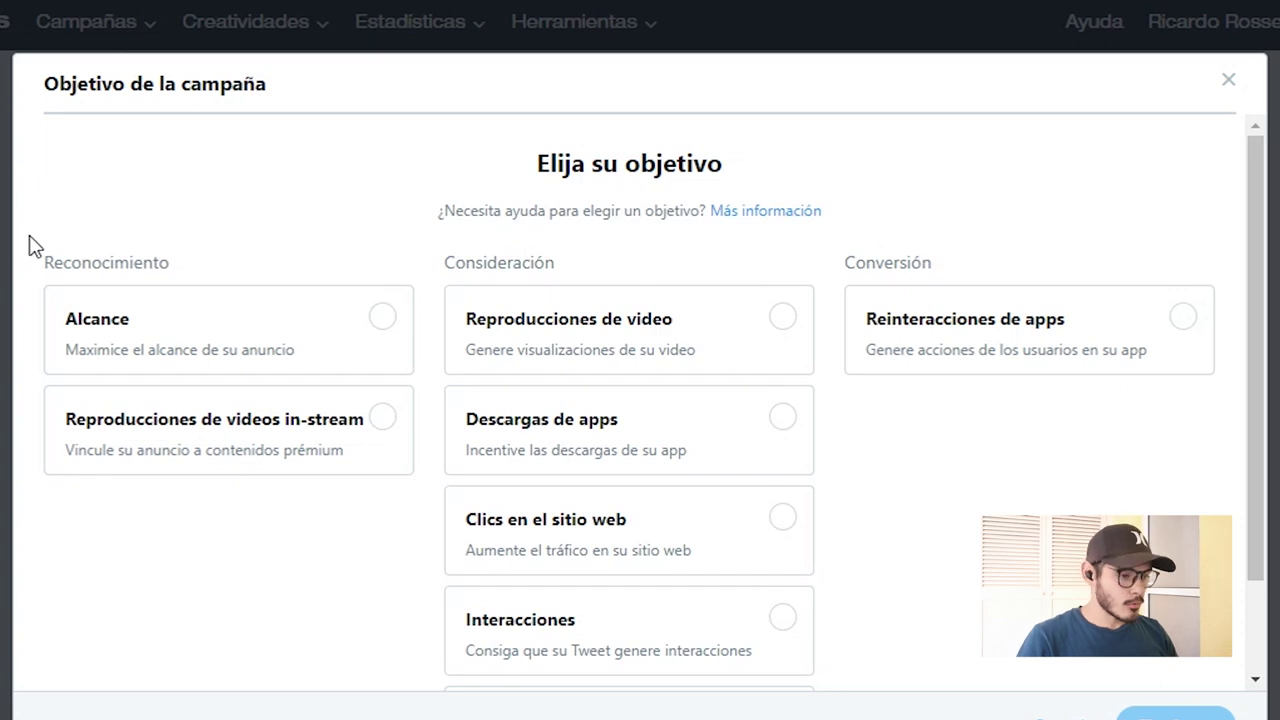
Examine the campaign objectives grouped under Reconocimiento, Consideración and Conversión
left_click_drag(65, 2, 529, 9)
left_click_drag(45, 58, 680, 92)
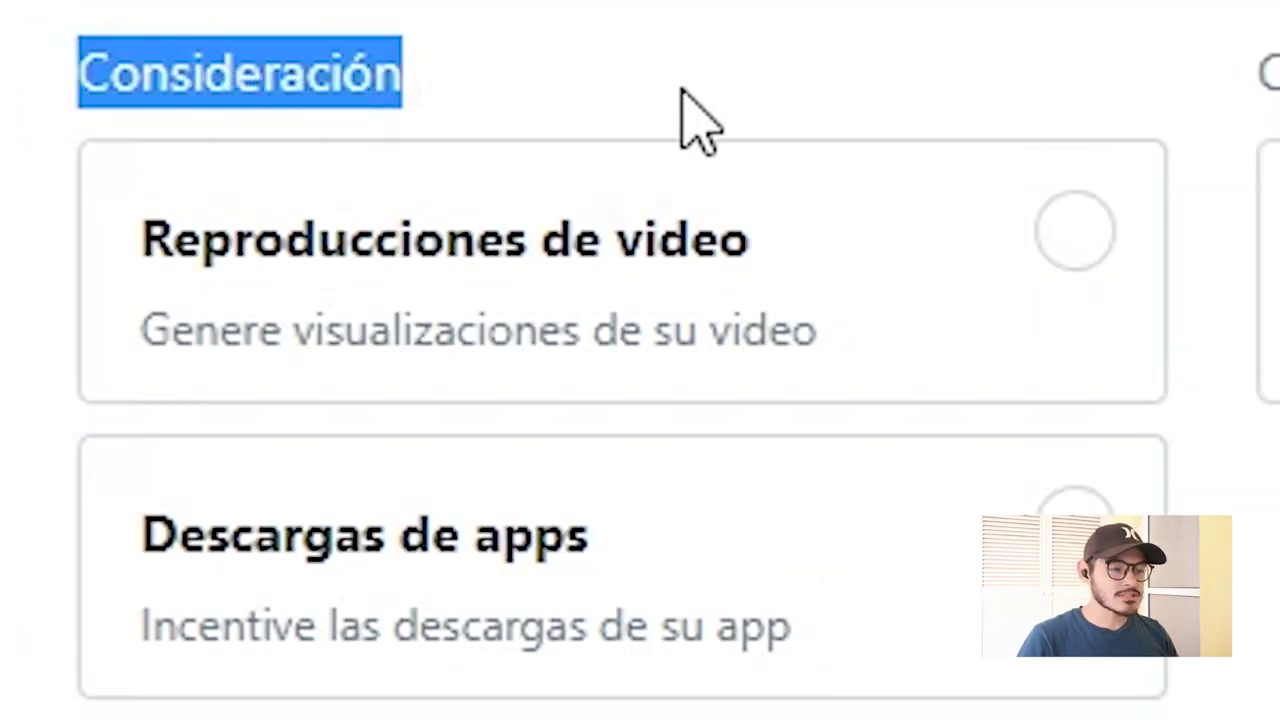
left_click_drag(40, 95, 423, 86)
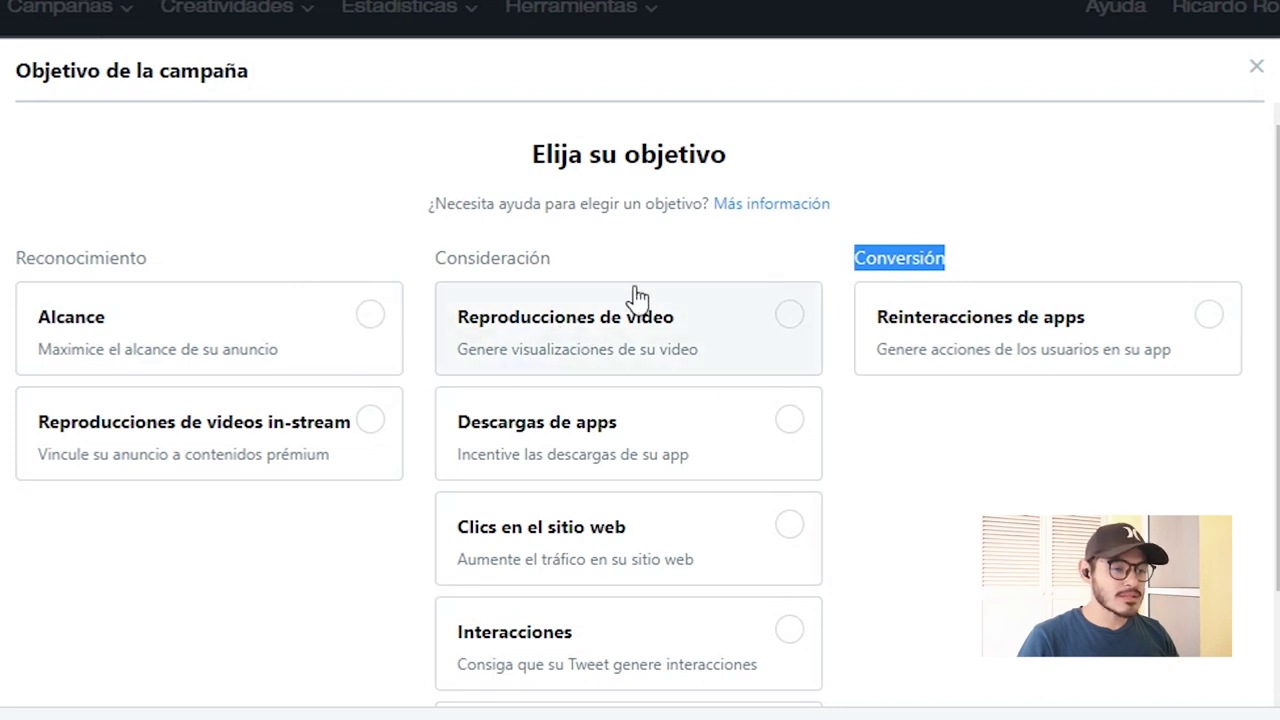
scroll(580, 420, "down", 2)
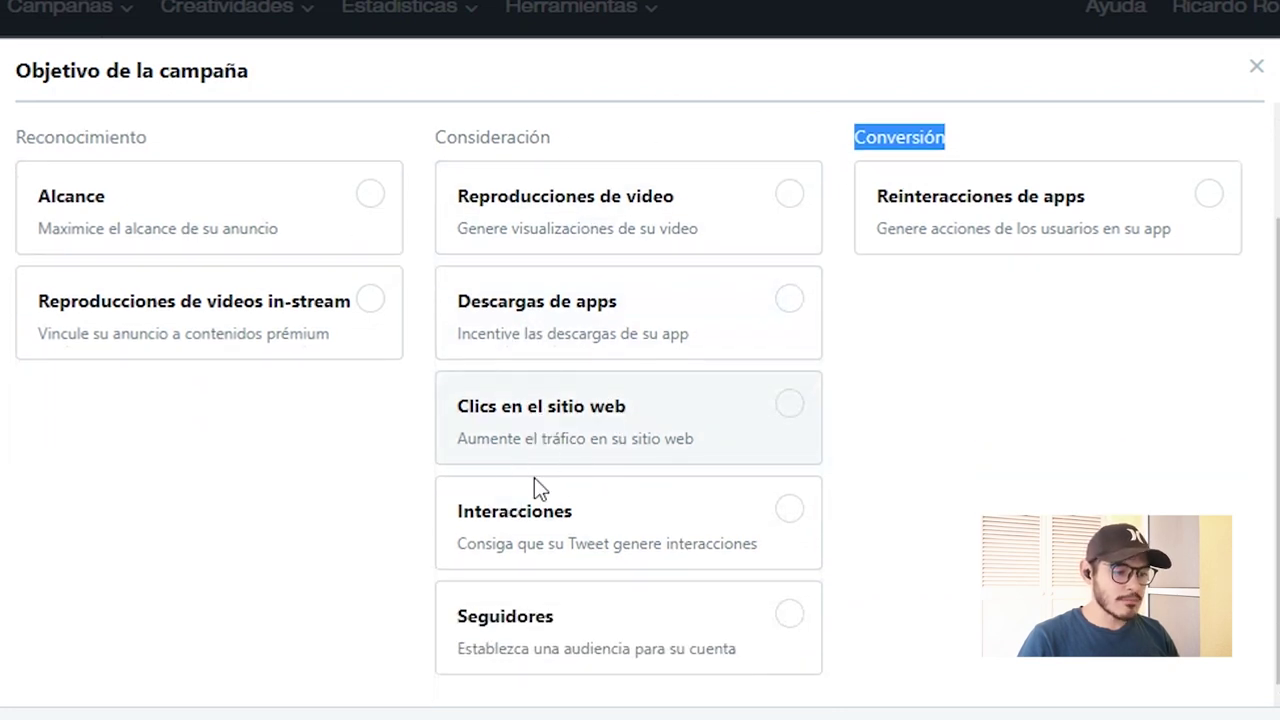
scroll(551, 525, "up", 2)
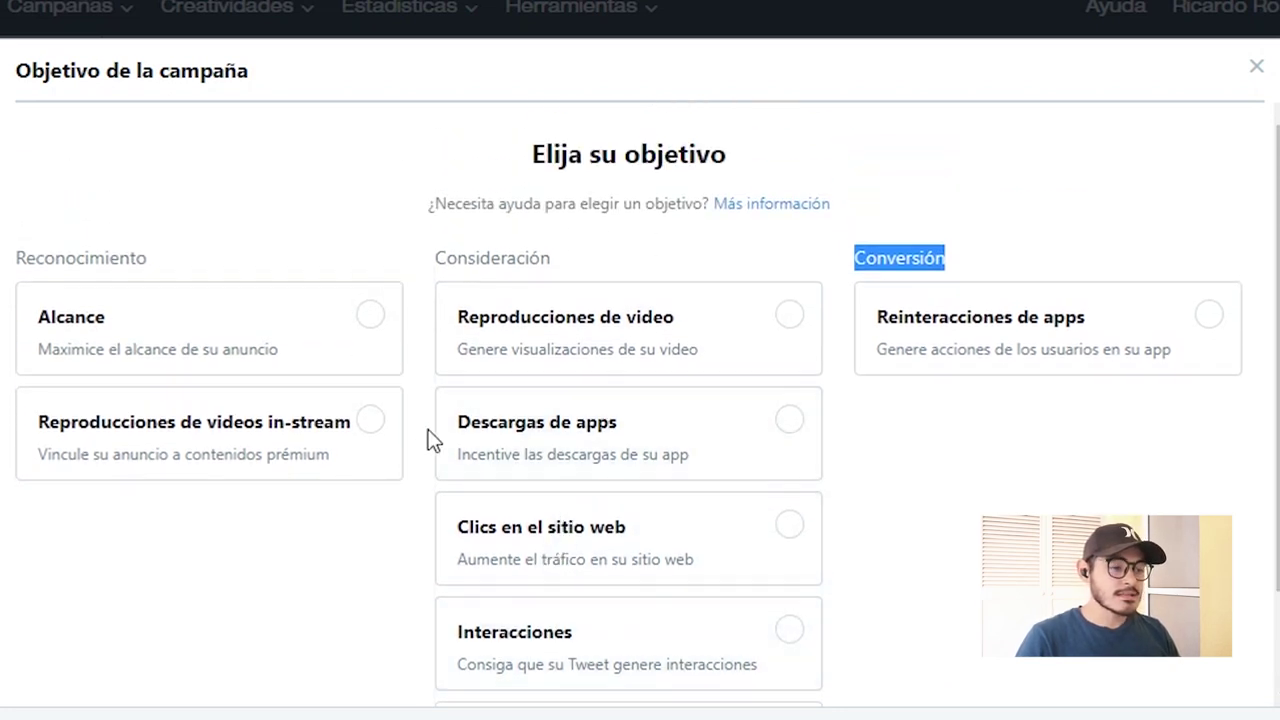
left_click_drag(416, 266, 595, 265)
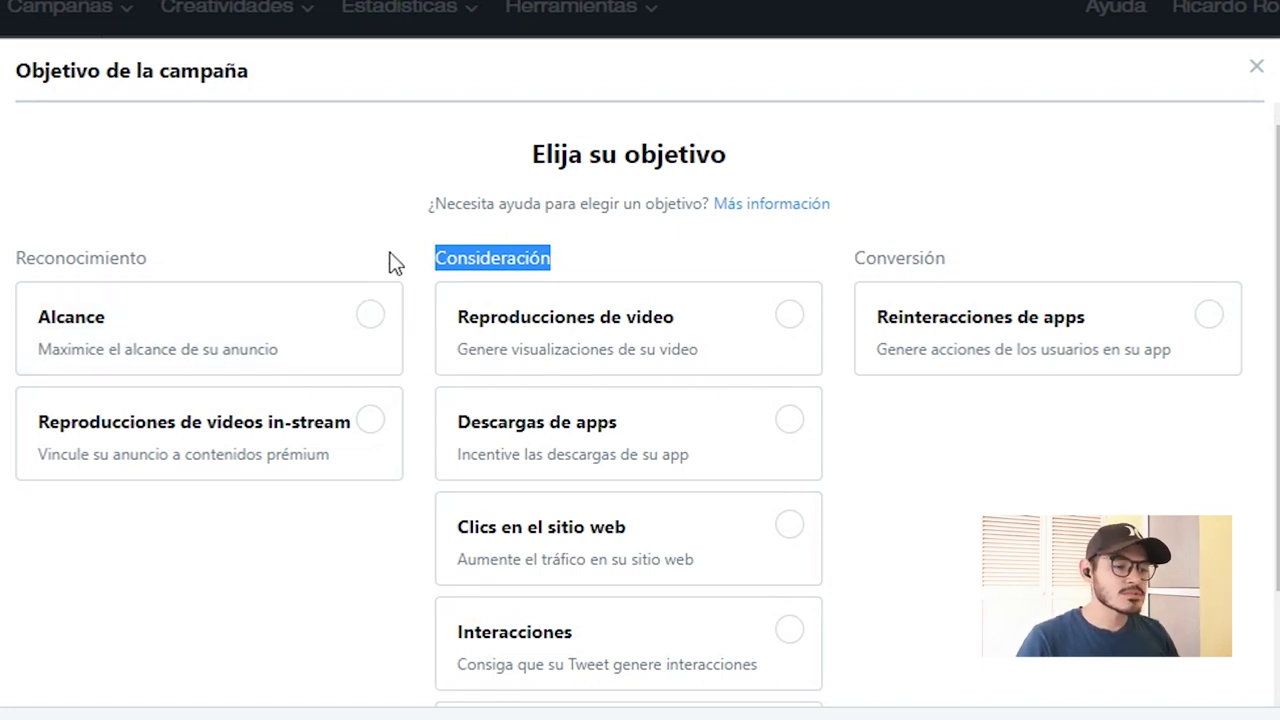
left_click(383, 219)
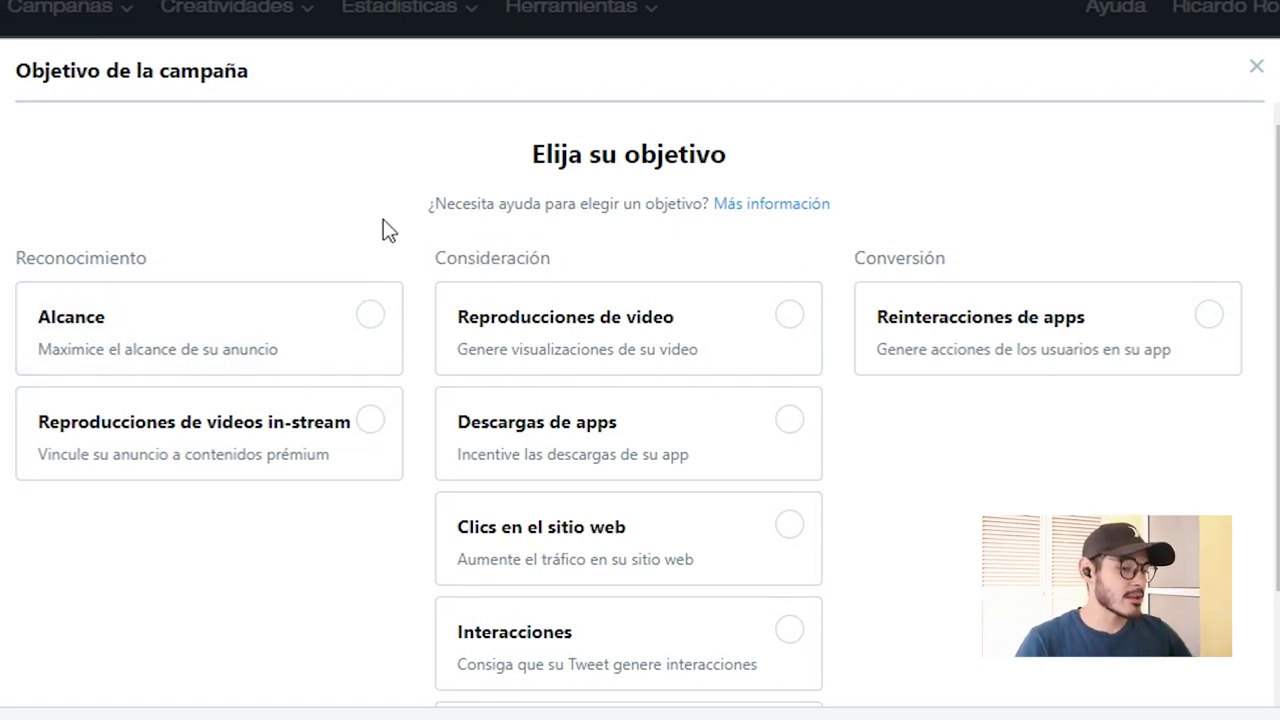
scroll(615, 415, "down", 2)
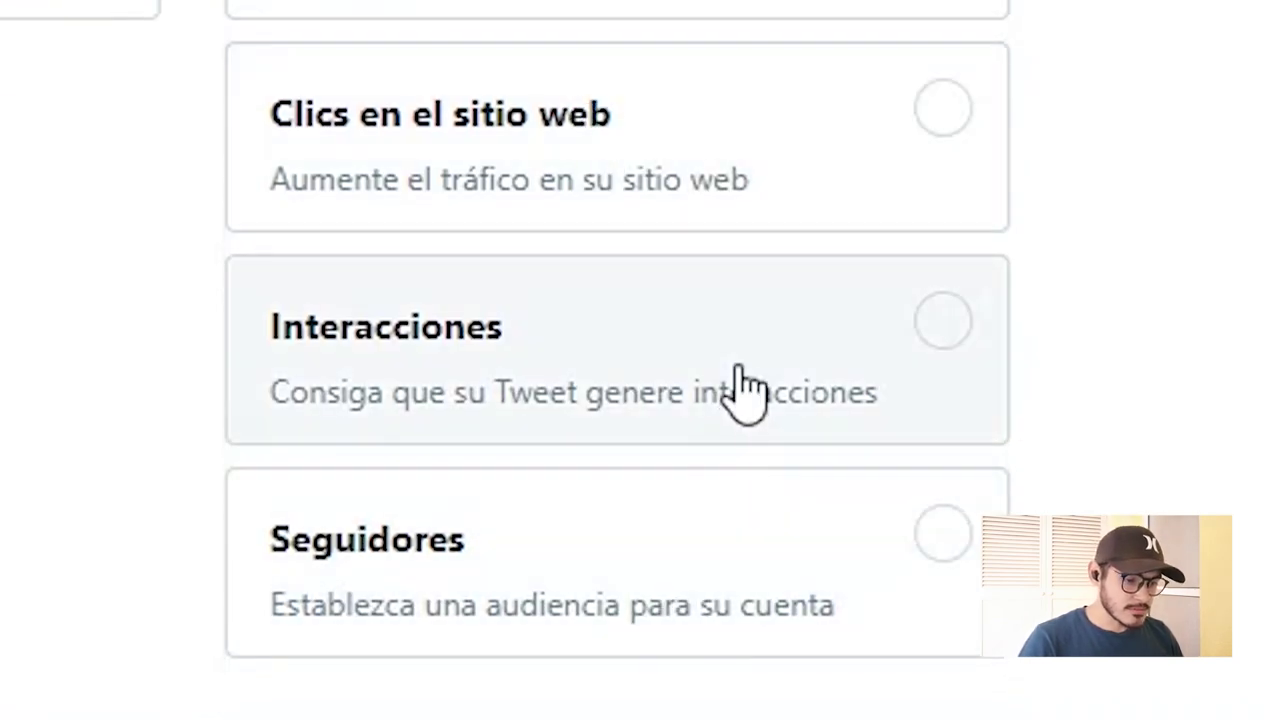
scroll(575, 525, "up", 2)
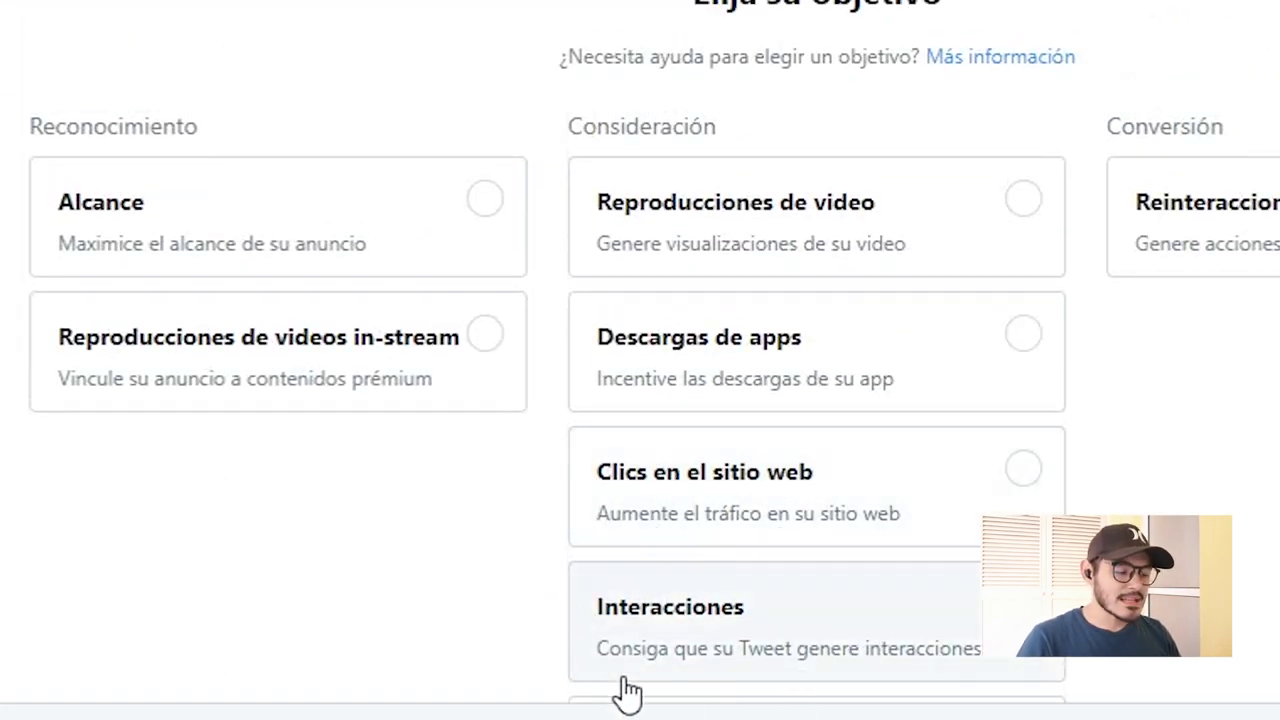
left_click_drag(566, 135, 728, 143)
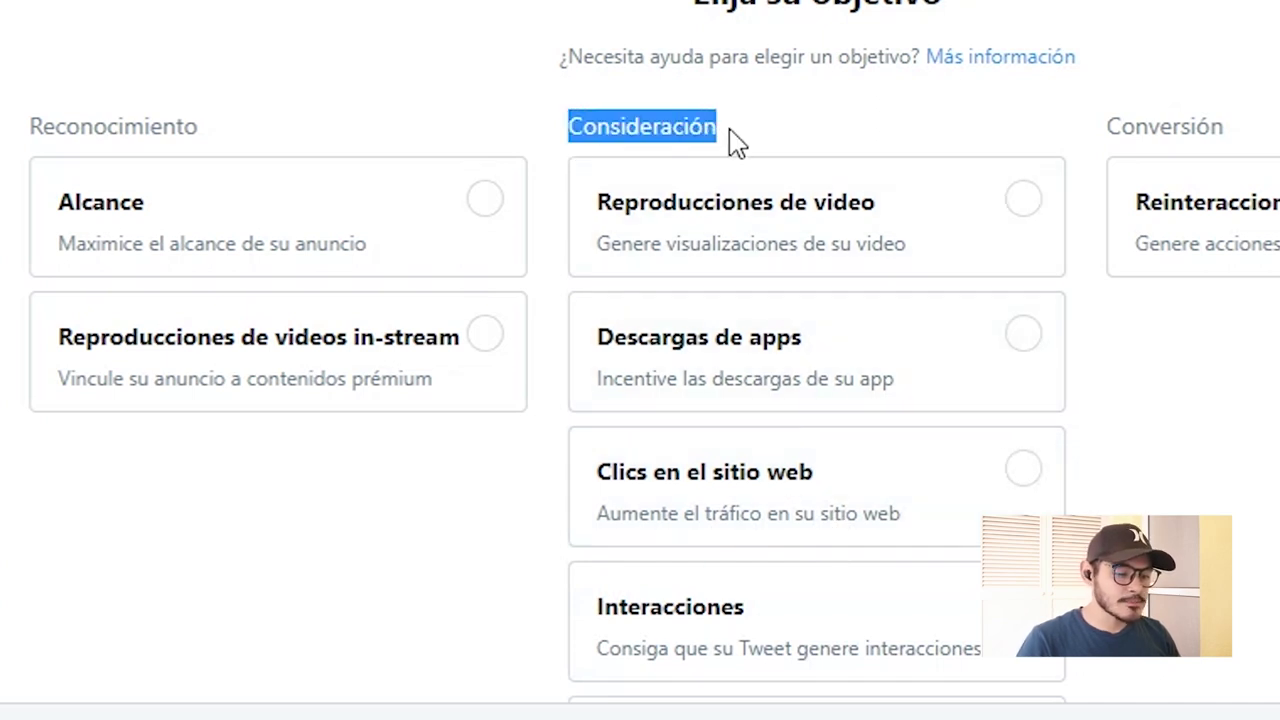
left_click(314, 126)
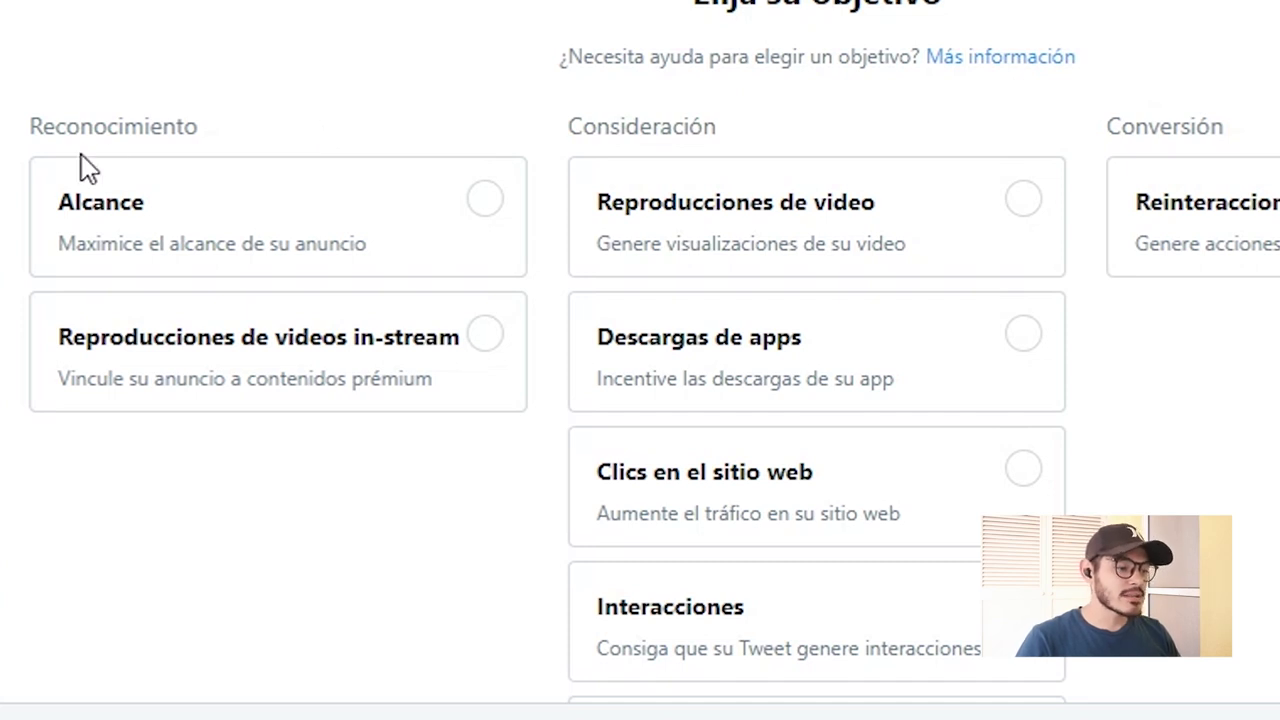
left_click_drag(14, 134, 200, 124)
left_click(356, 92)
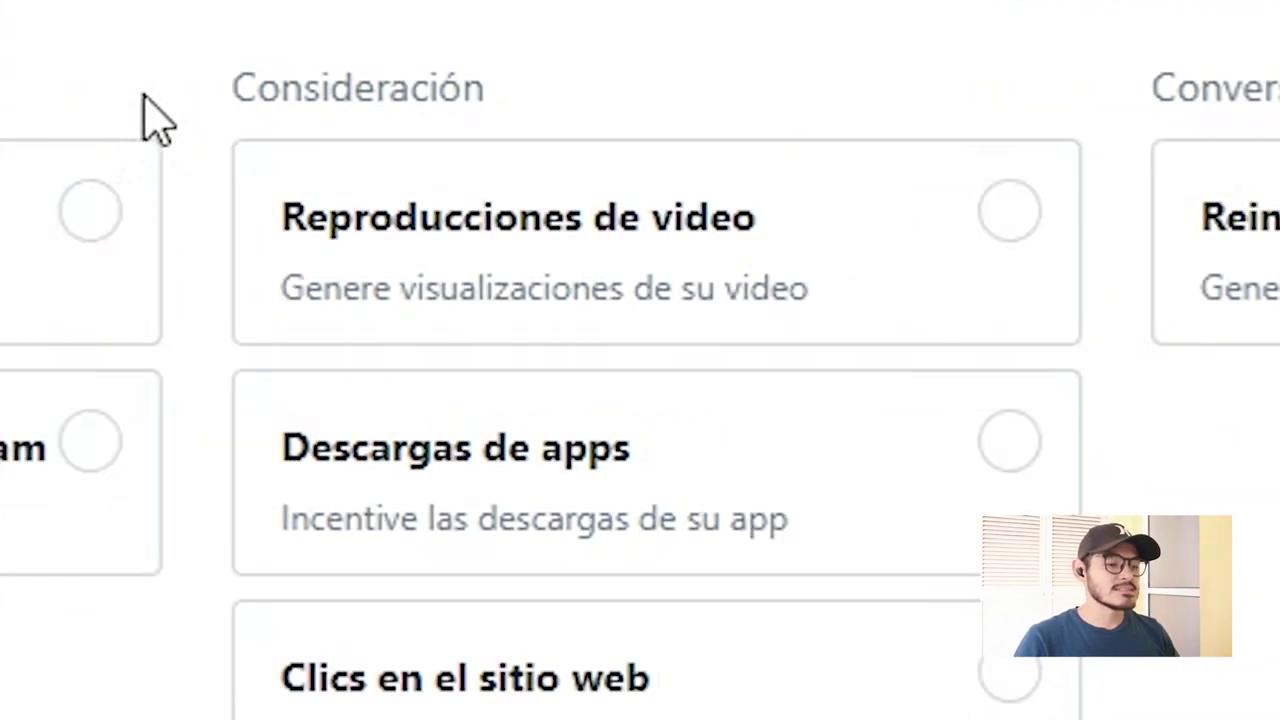
left_click_drag(205, 100, 625, 96)
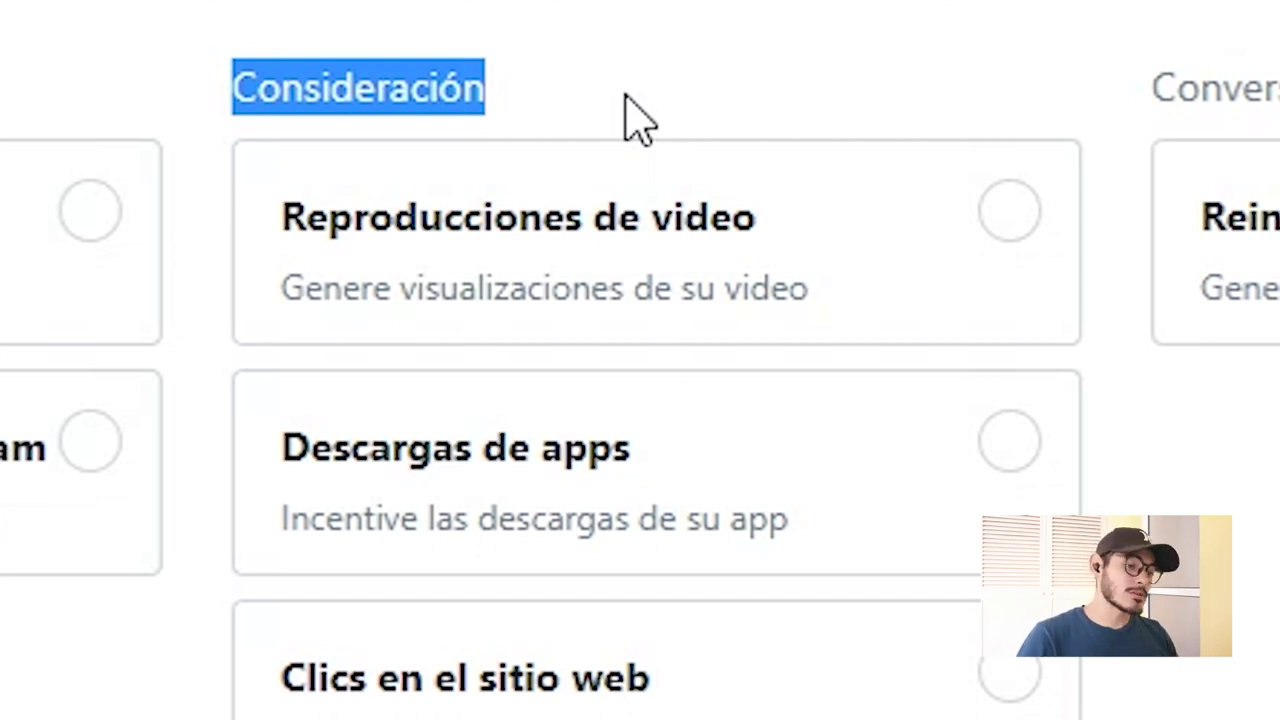
left_click_drag(352, 80, 632, 95)
left_click(622, 80)
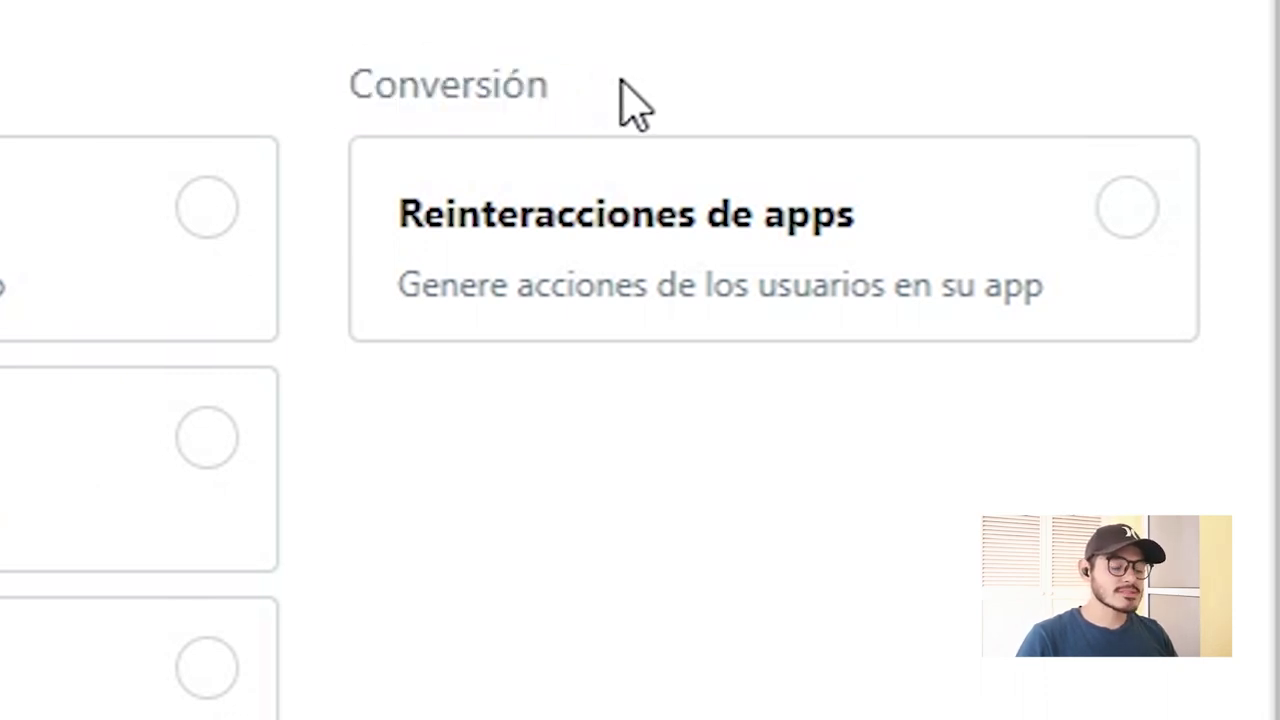
double_click(500, 83)
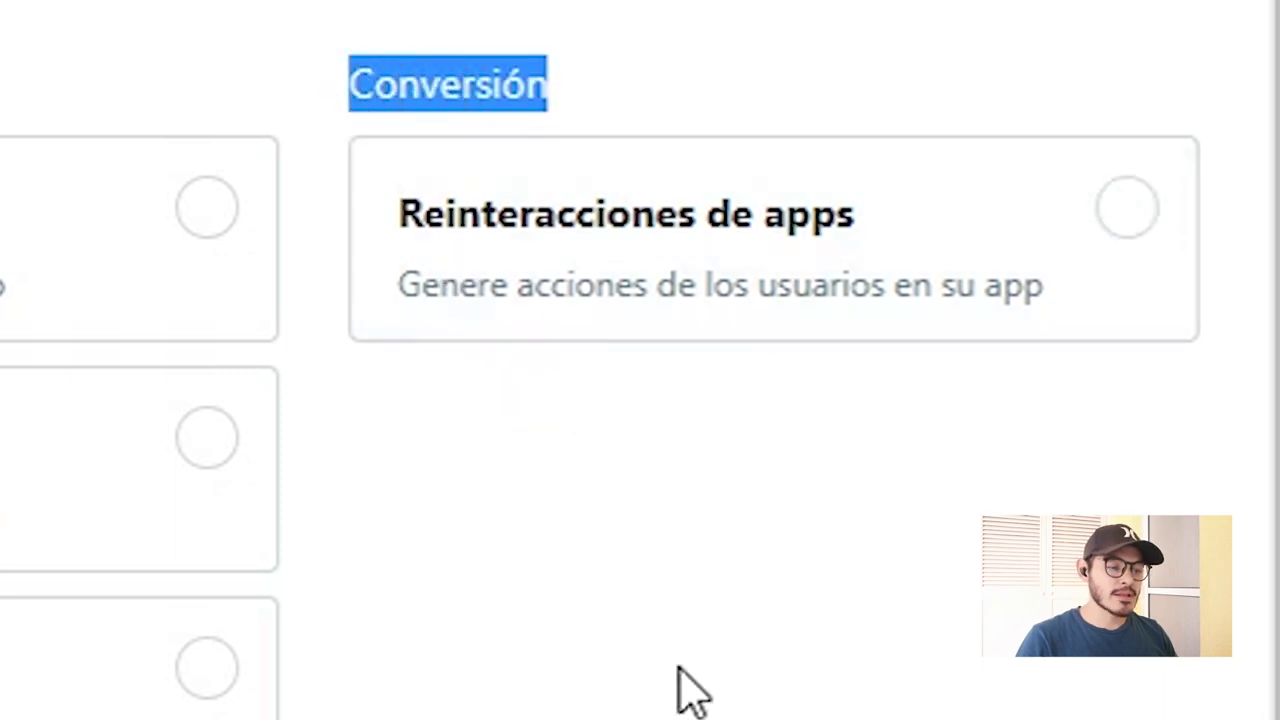
Choose Interacciones as the campaign objective, continue, and accept changing the objective
scroll(606, 423, "down", 2)
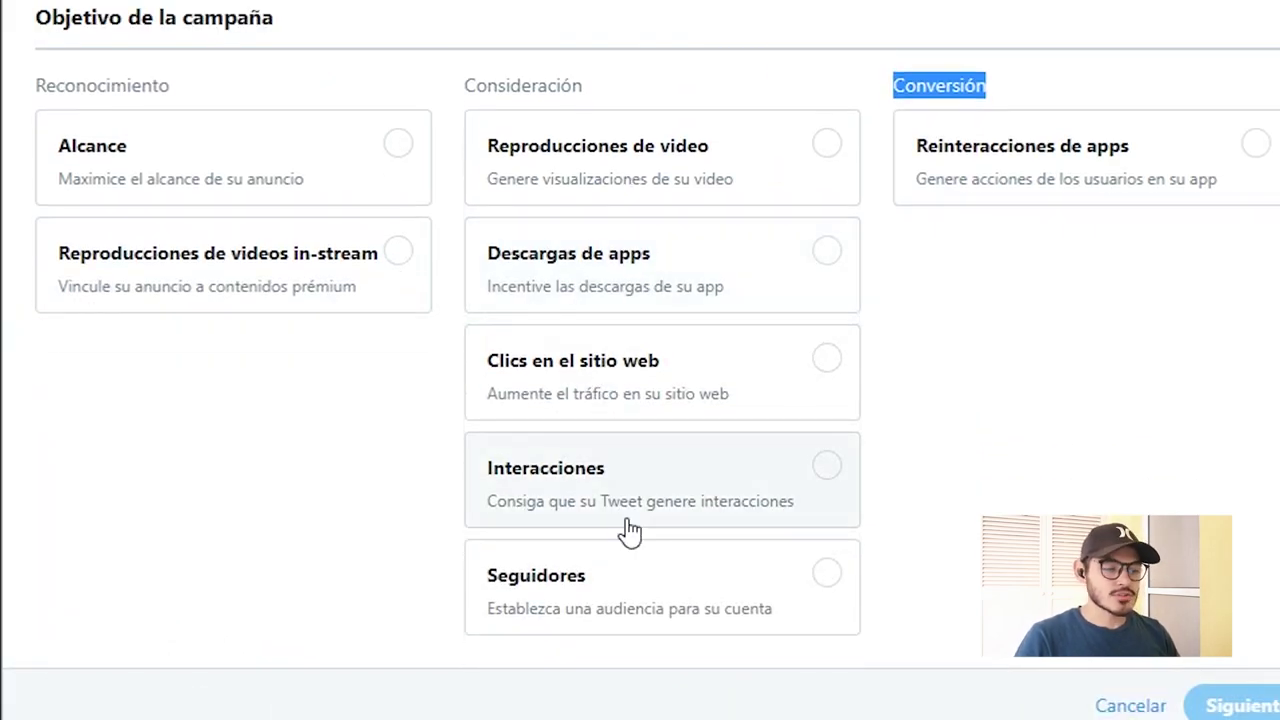
left_click(816, 478)
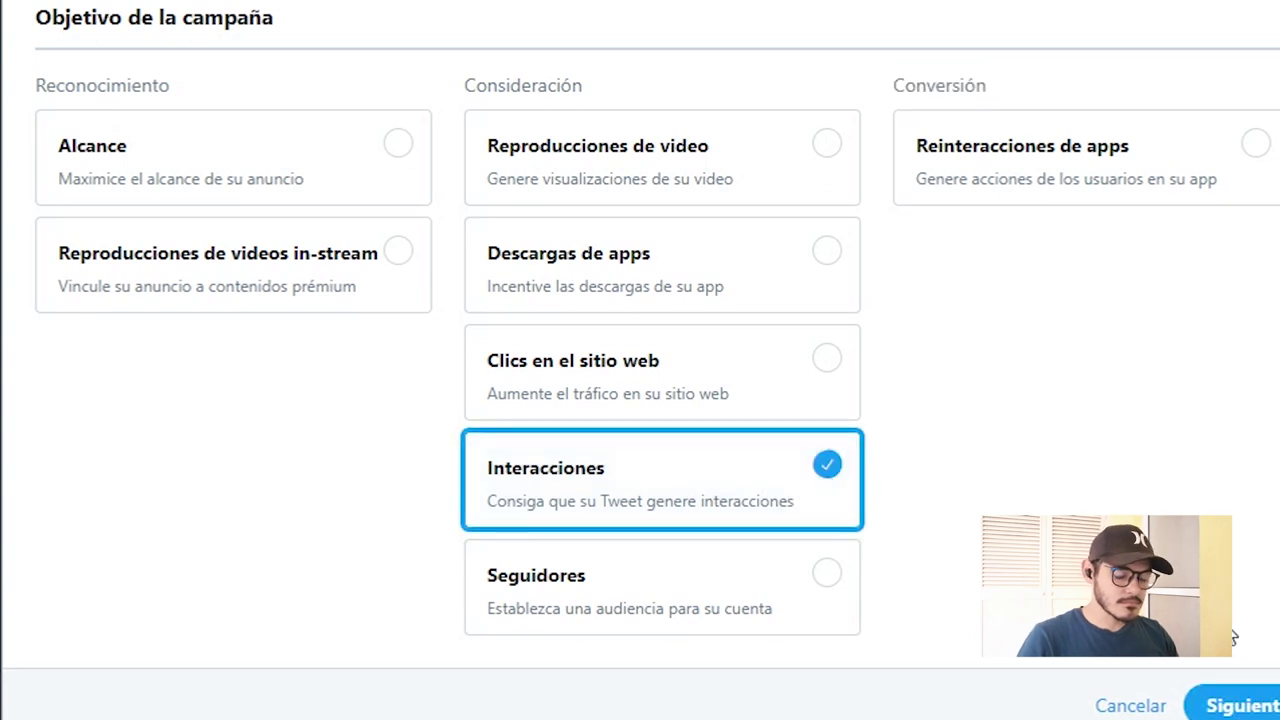
left_click(1205, 705)
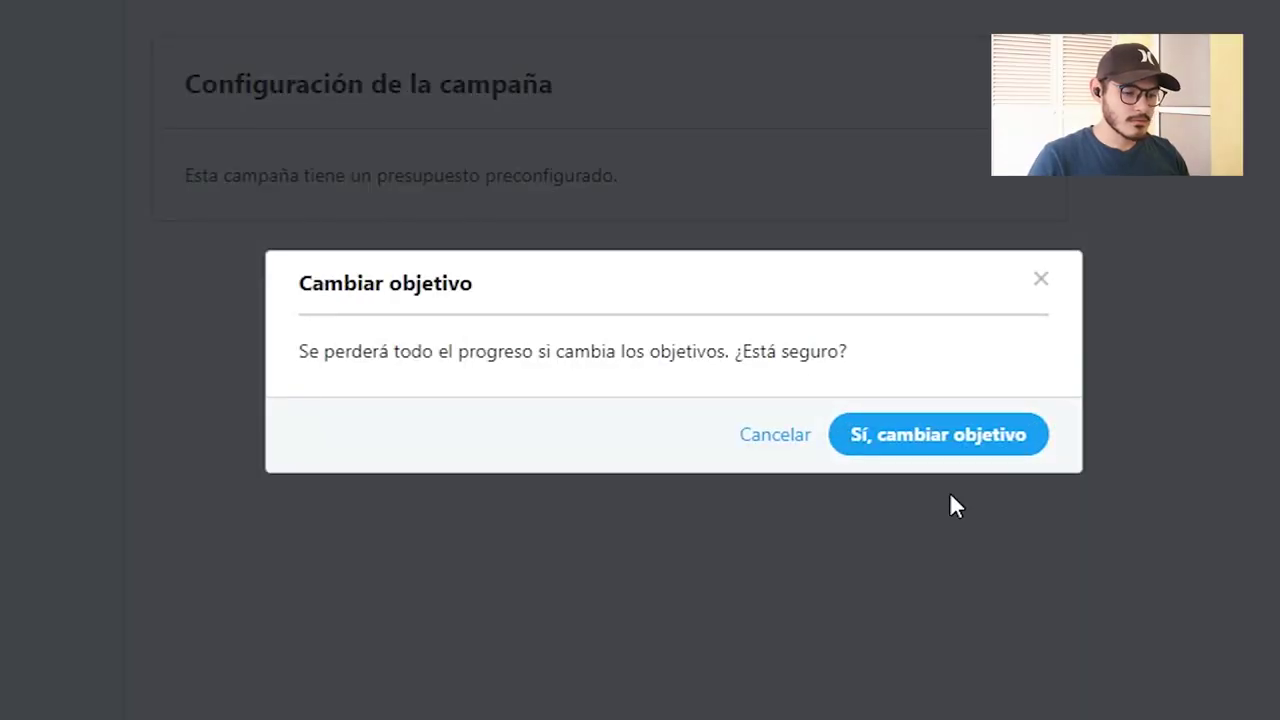
left_click(905, 450)
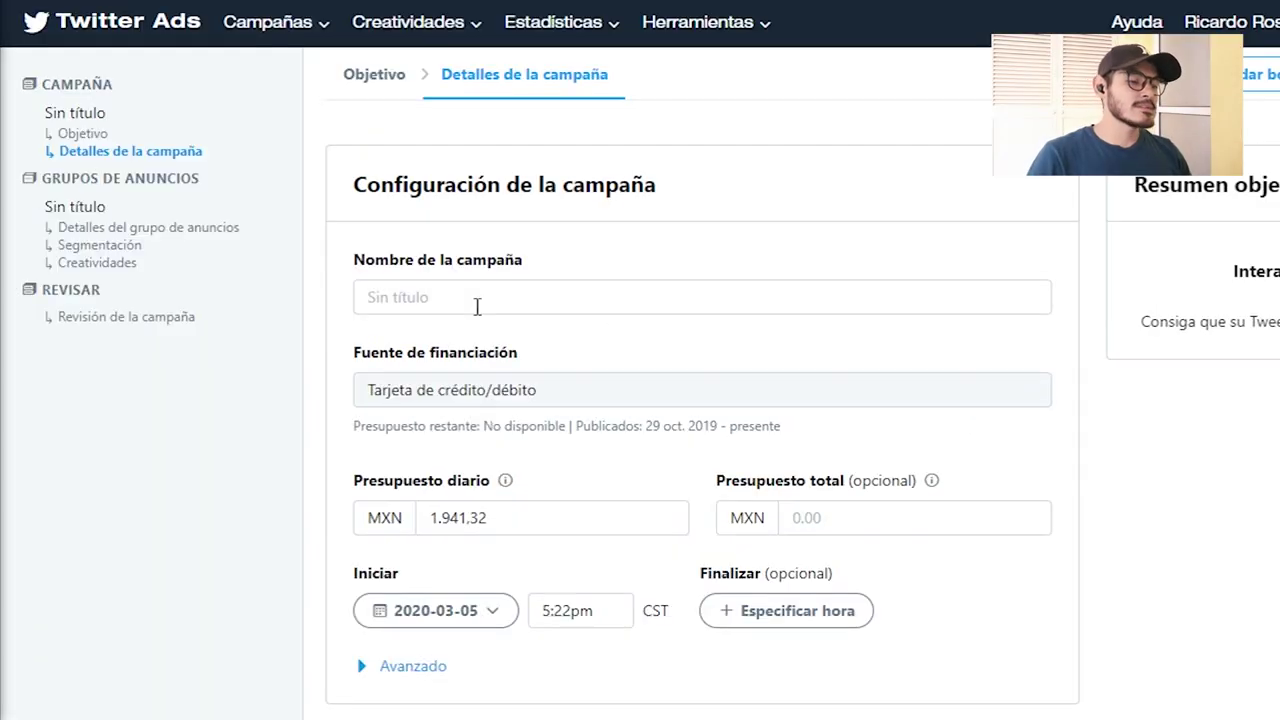
Name the campaign "Campaña_prueba"
left_click(476, 306)
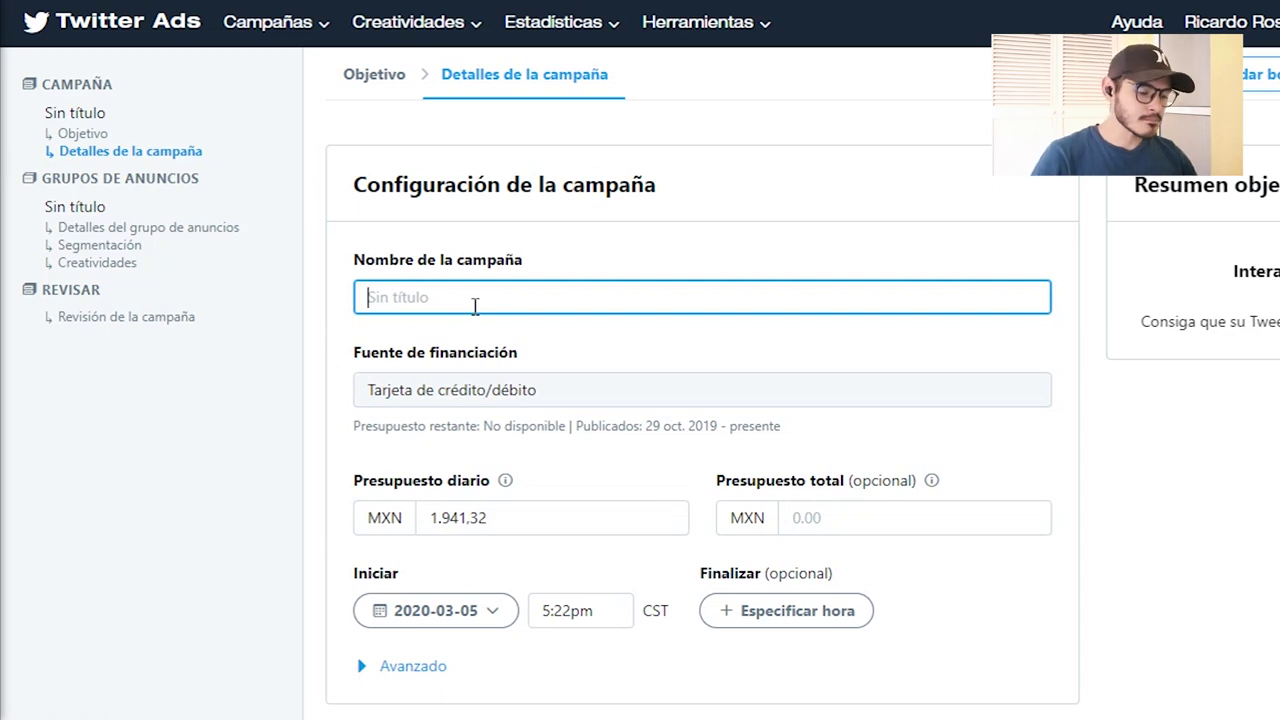
type("Ca")
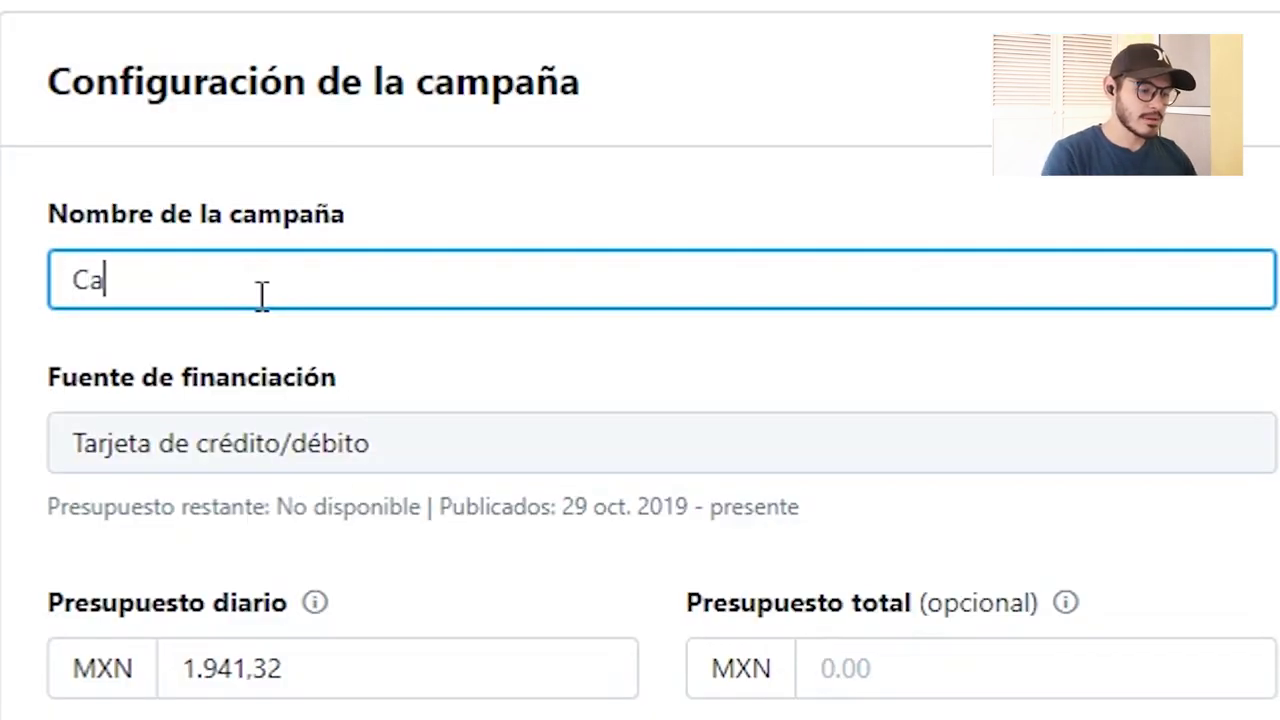
type("mpaña_pru")
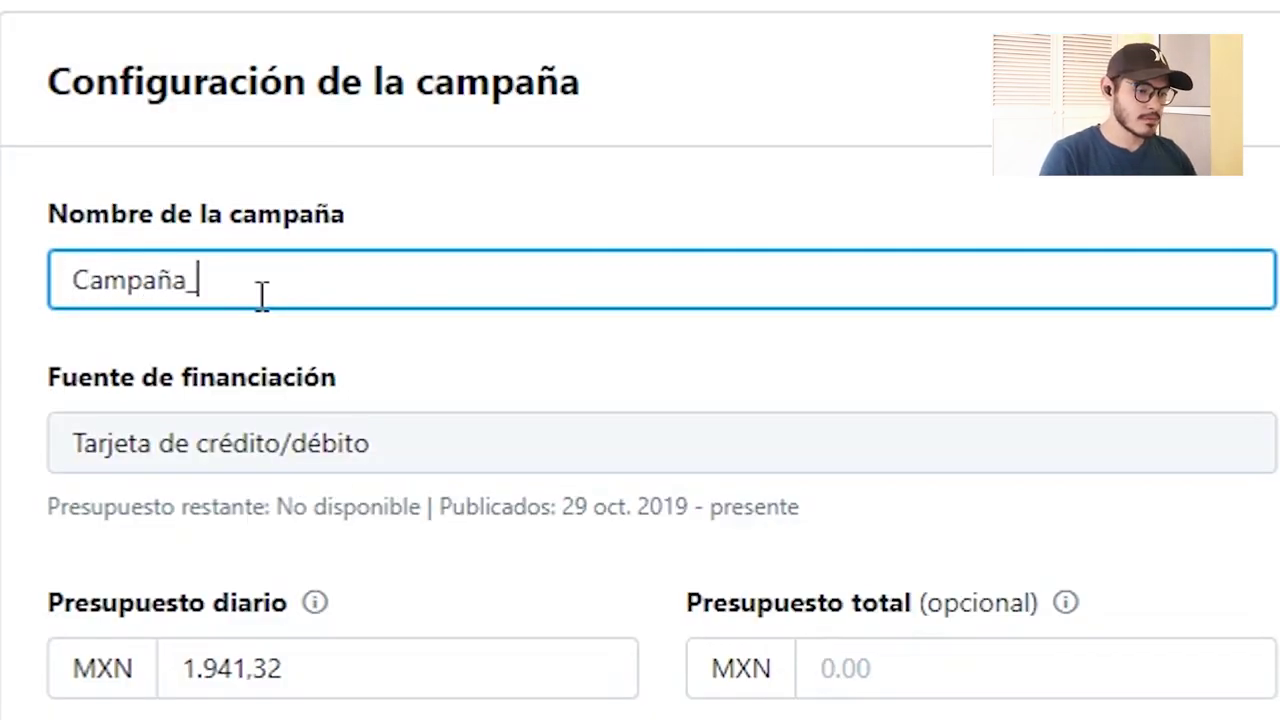
type("eba")
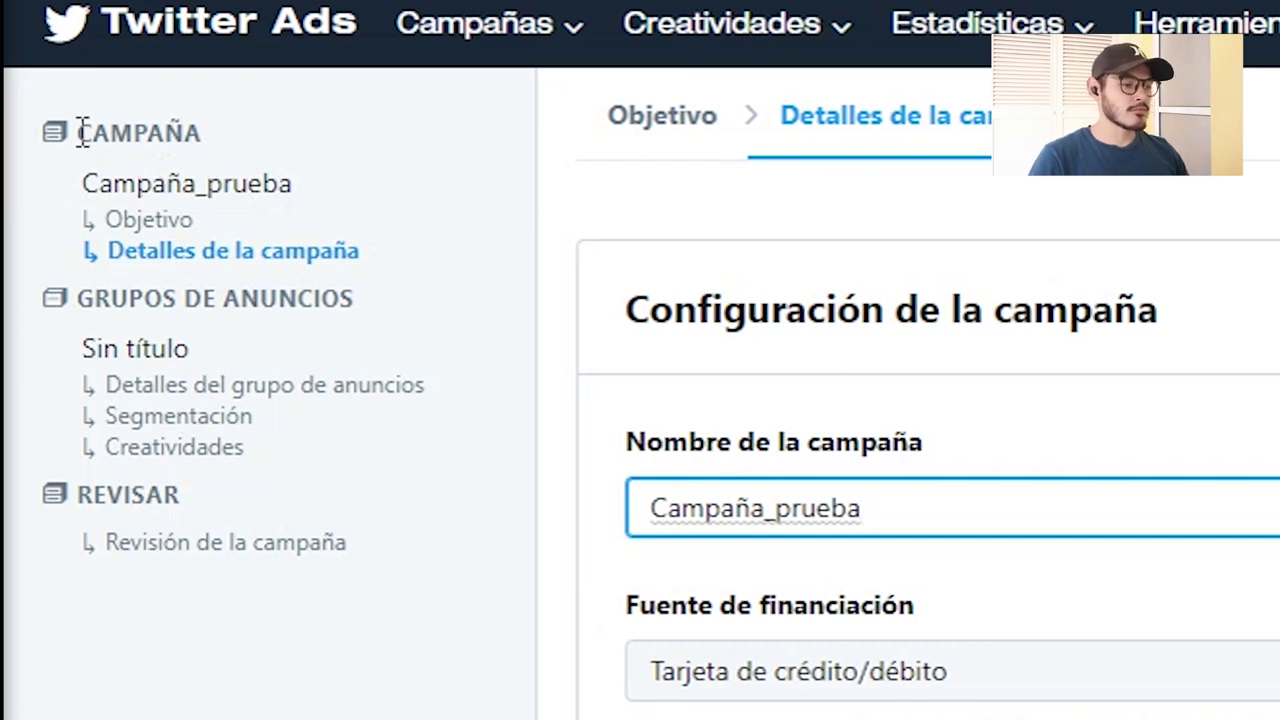
Review the campaign outline from Campaña to Creatividades, the funding source, and the total budget field
left_click_drag(80, 132, 200, 132)
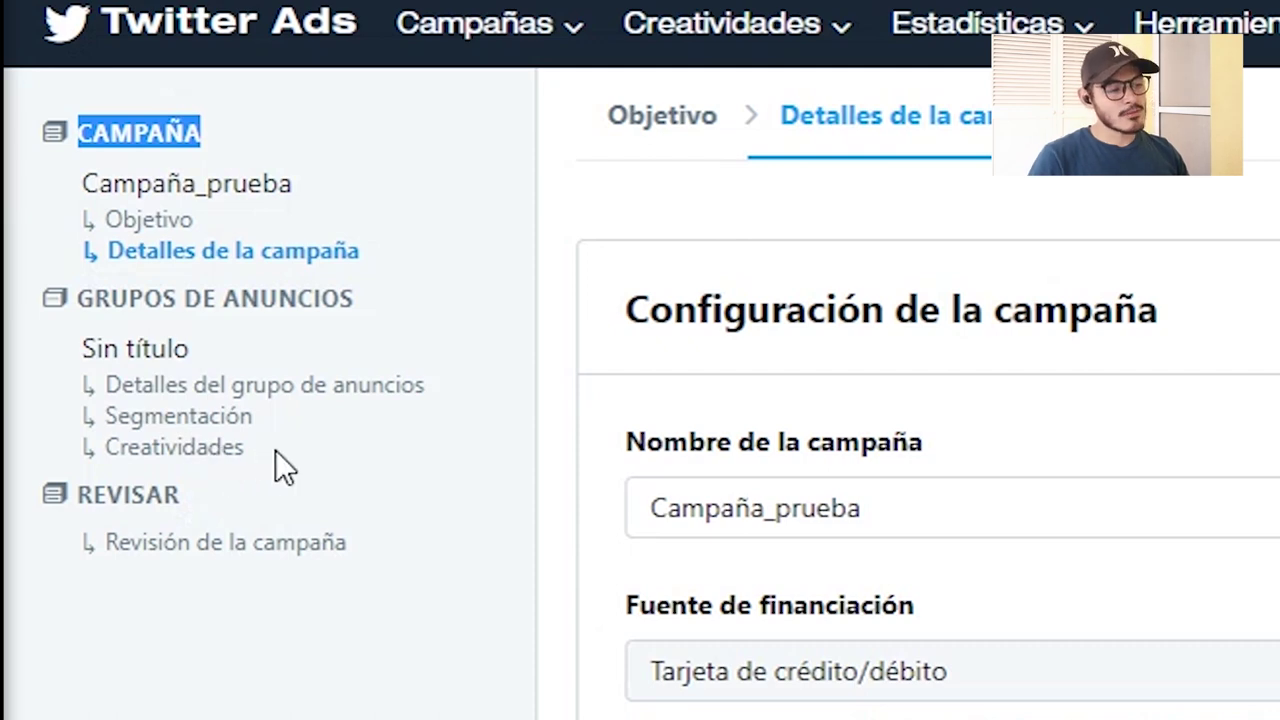
left_click_drag(244, 450, 93, 452)
left_click(177, 670)
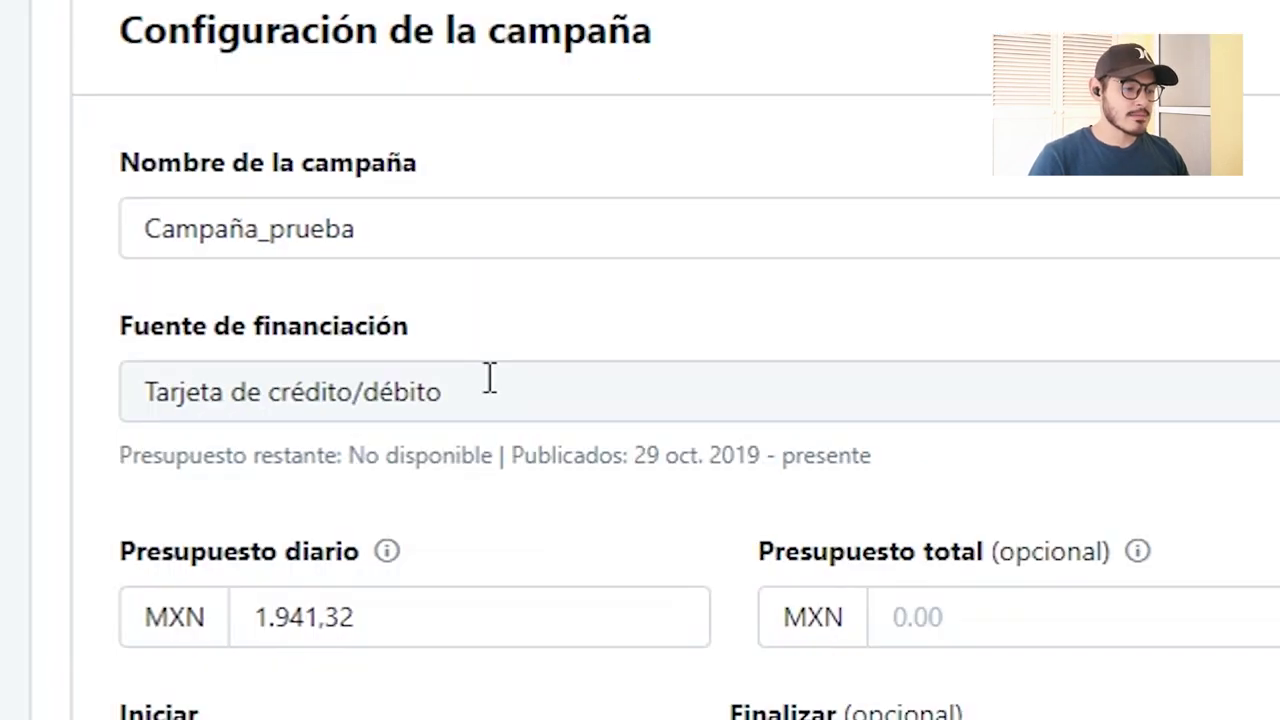
left_click_drag(114, 130, 462, 140)
left_click(314, 204)
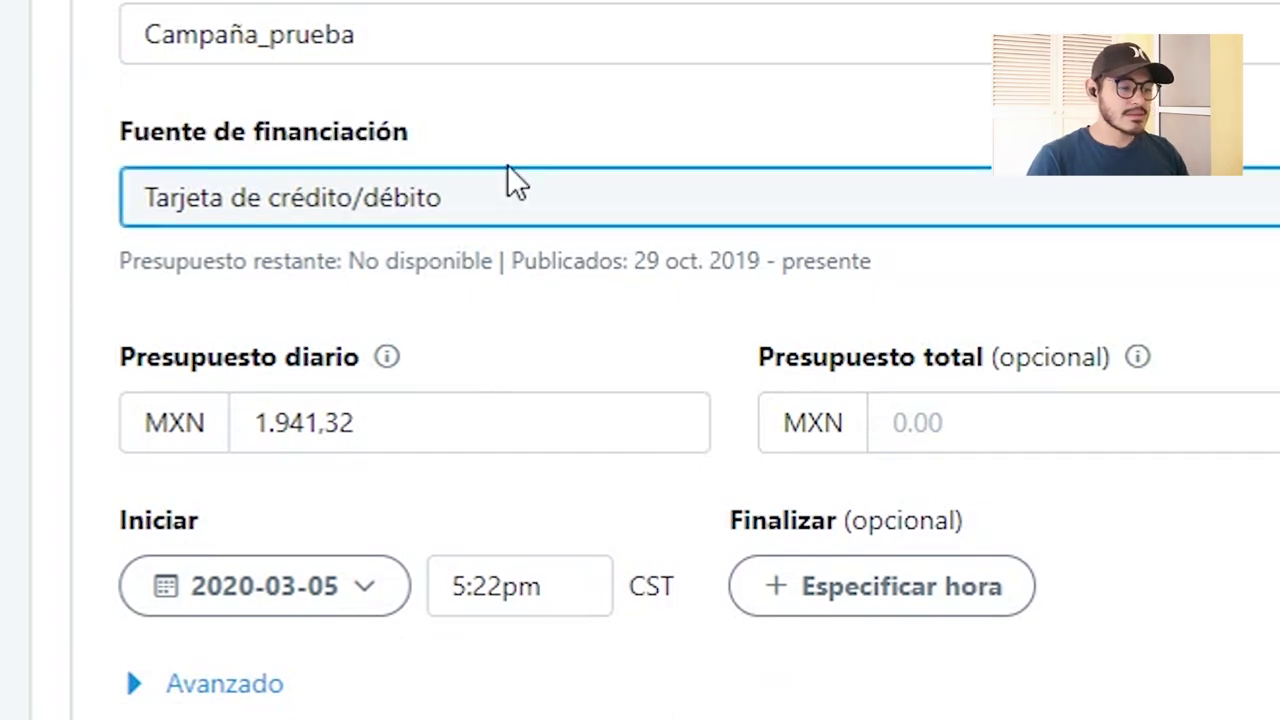
left_click(964, 421)
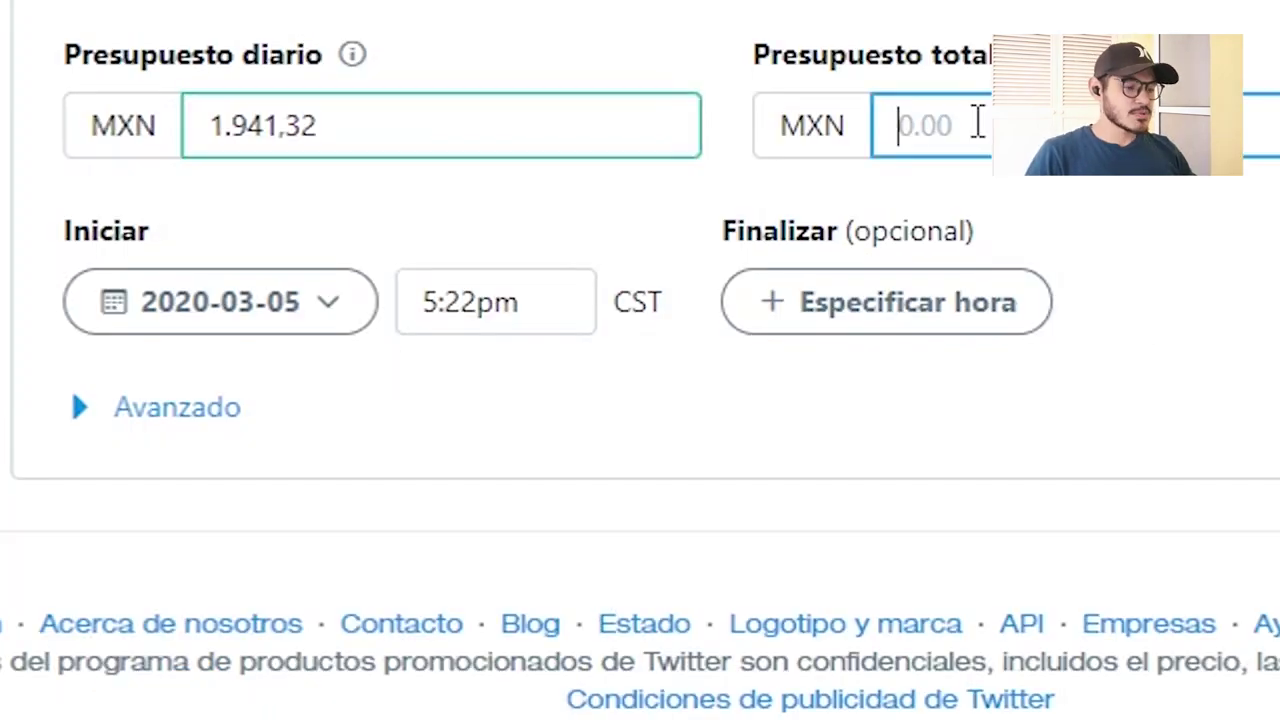
left_click_drag(757, 68, 1020, 60)
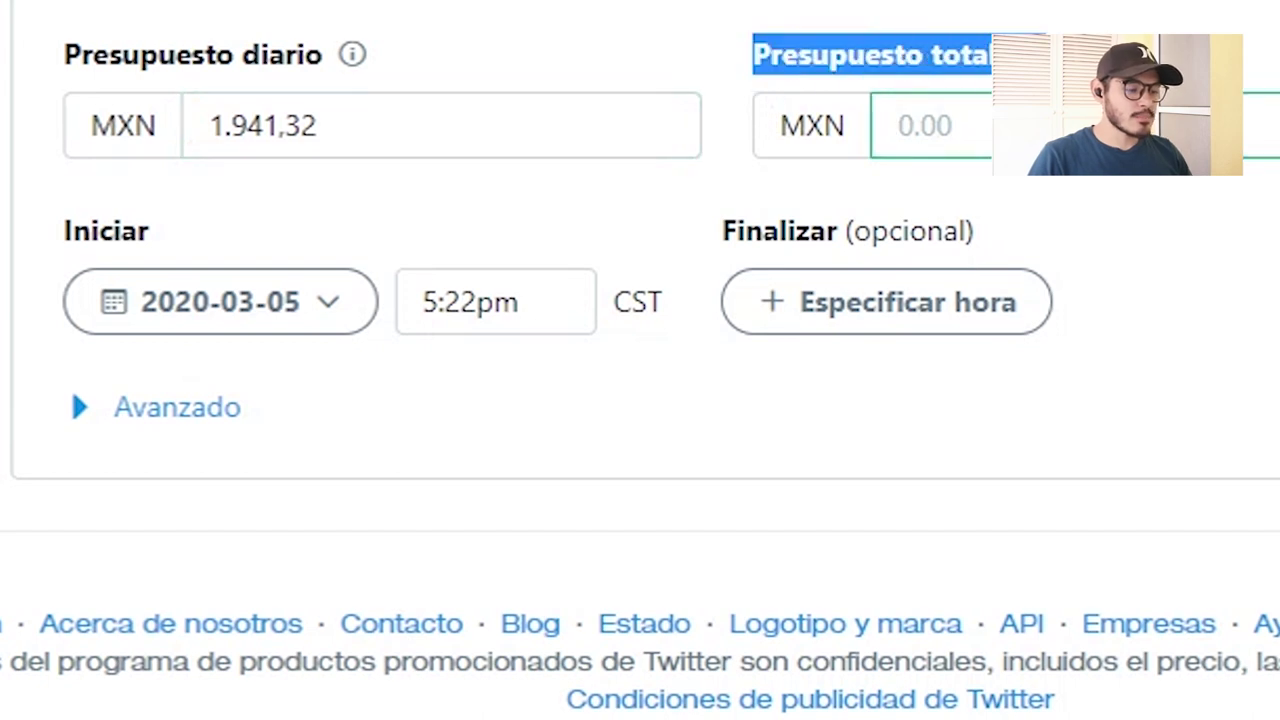
left_click(1020, 60)
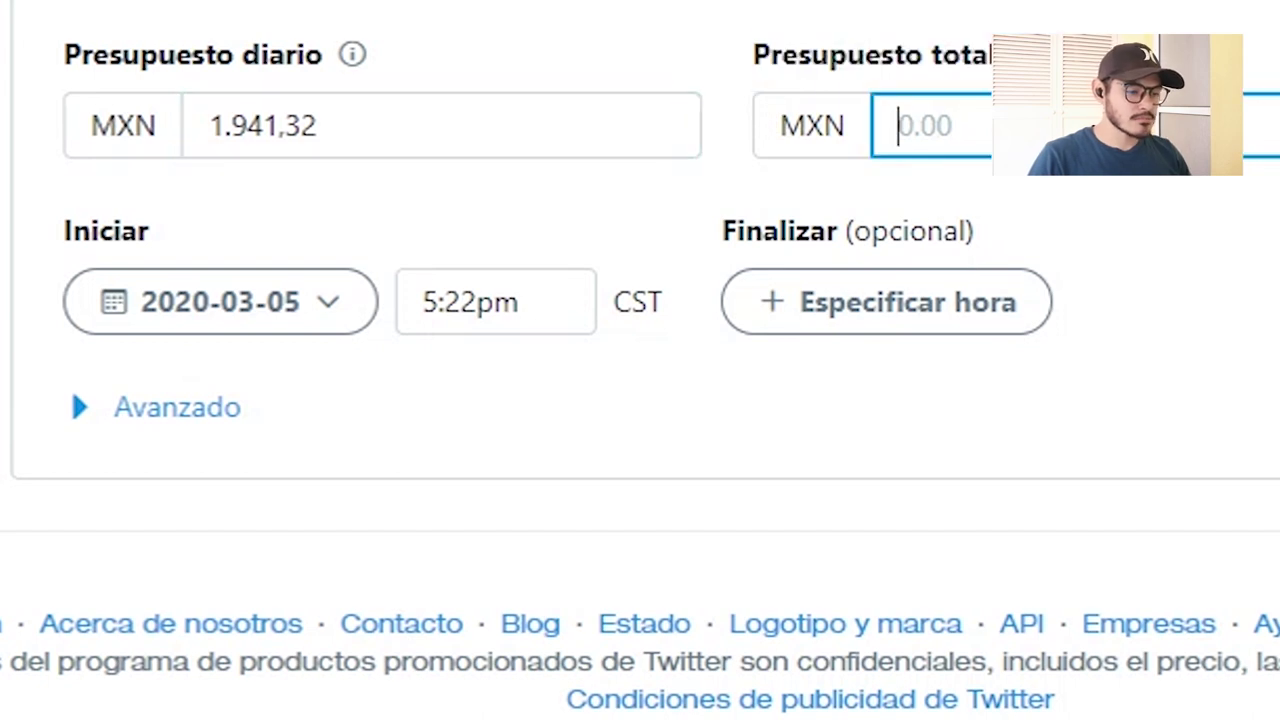
Set the campaign's daily budget to 100,00 MXN
left_click(334, 123)
left_click_drag(334, 123, 199, 127)
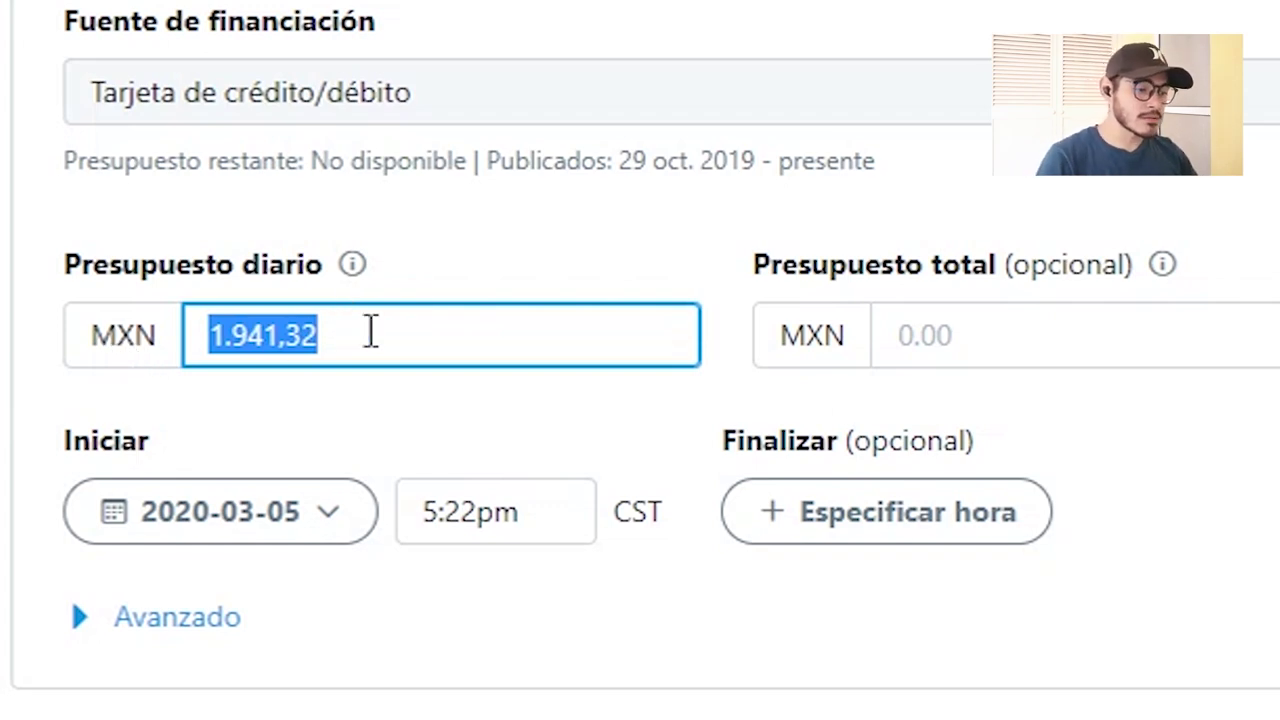
type("100")
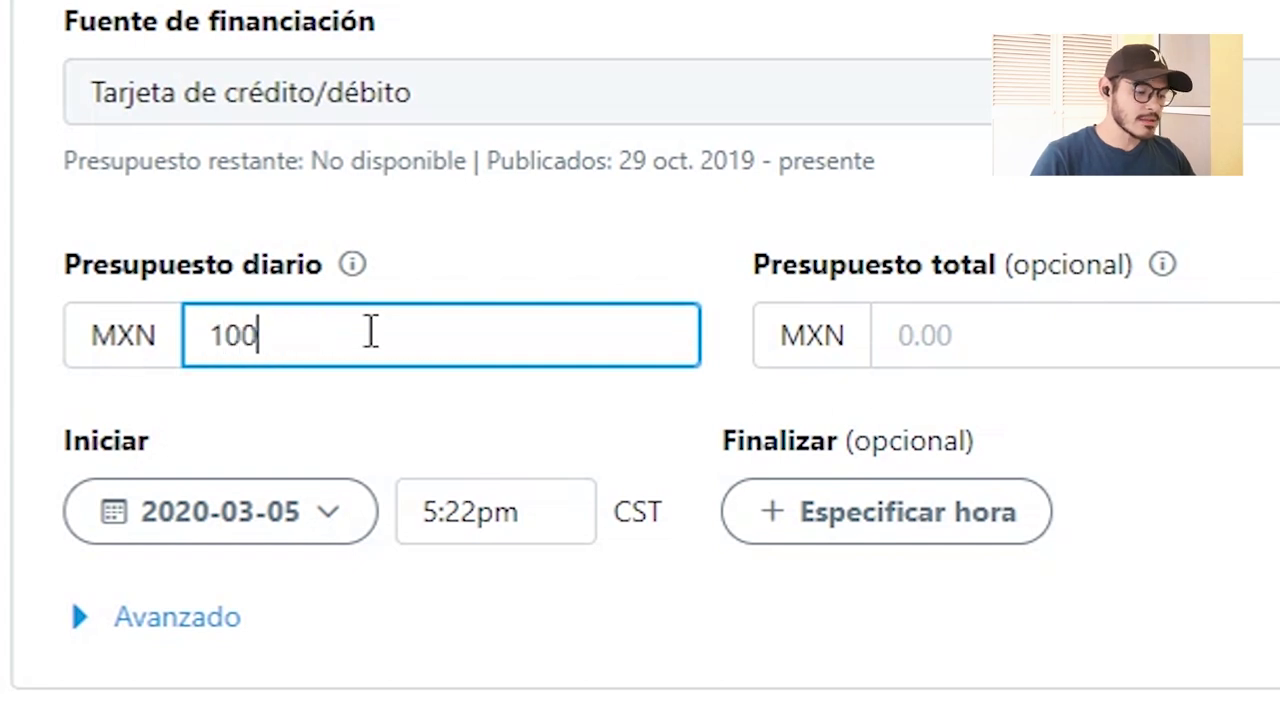
type(",00")
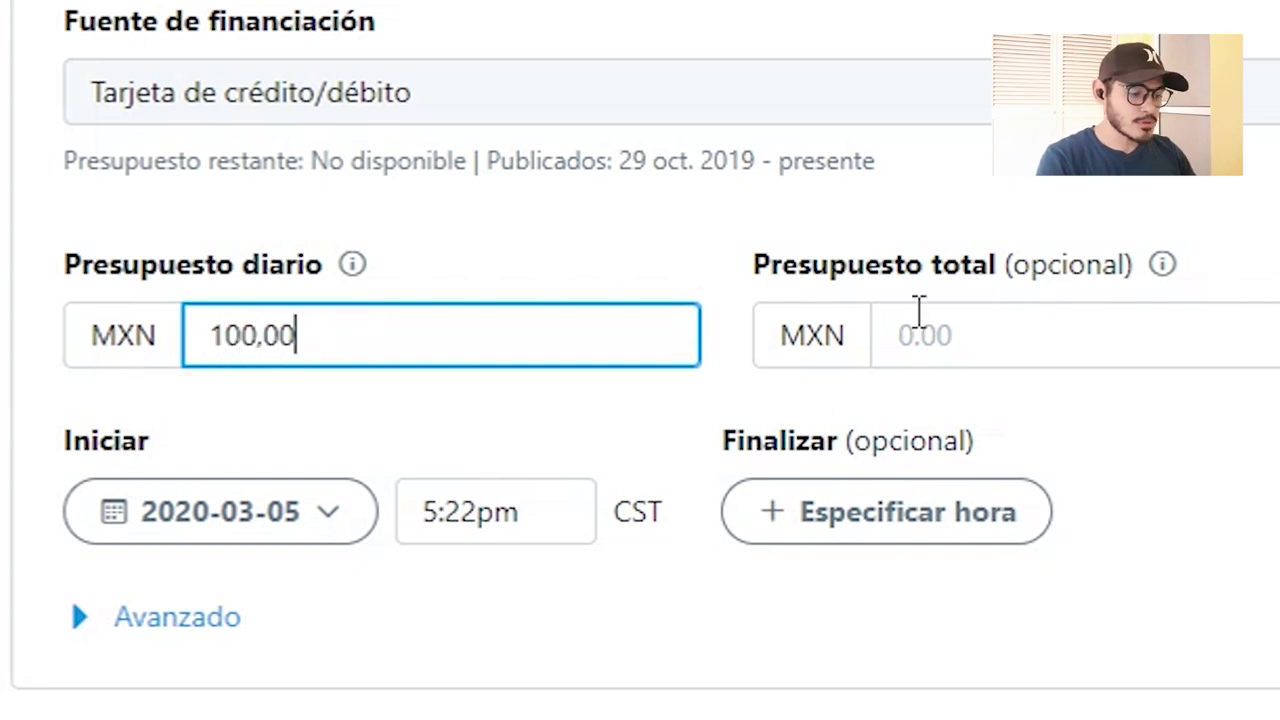
Pick 2020-03-05 as the campaign's start date
left_click(1029, 363)
scroll(657, 390, "down", 2)
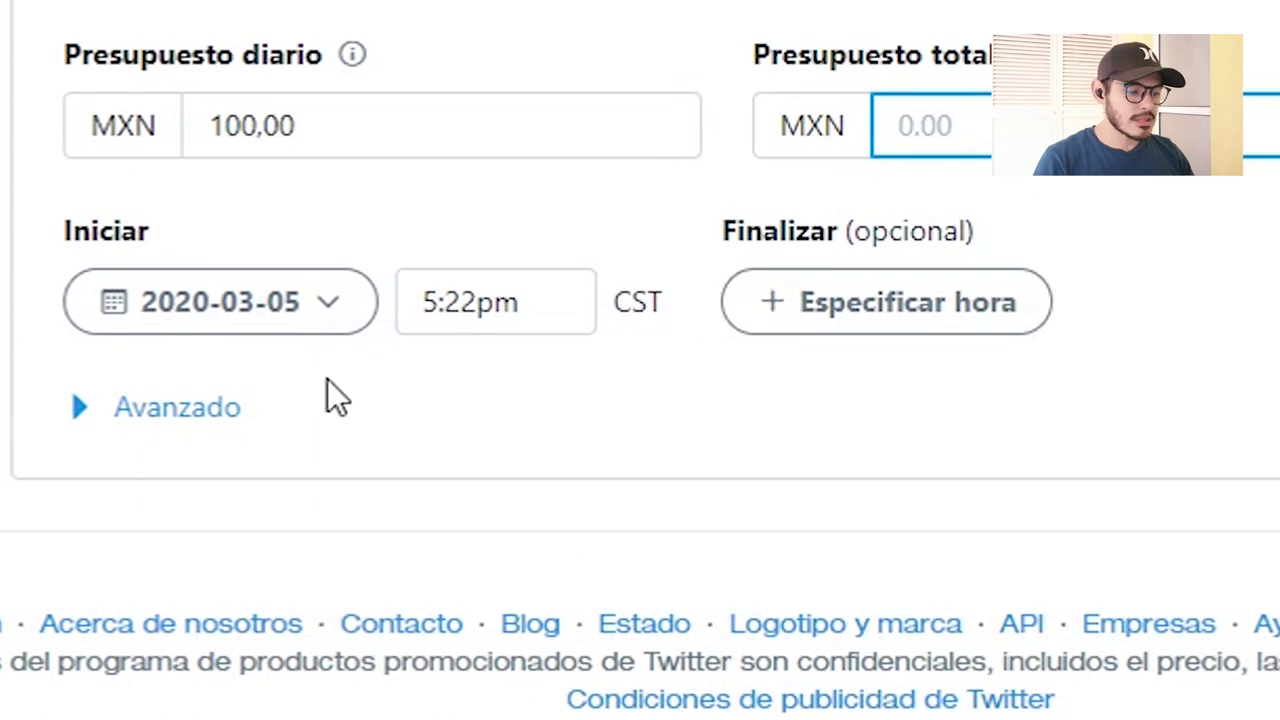
scroll(300, 645, "up", 3)
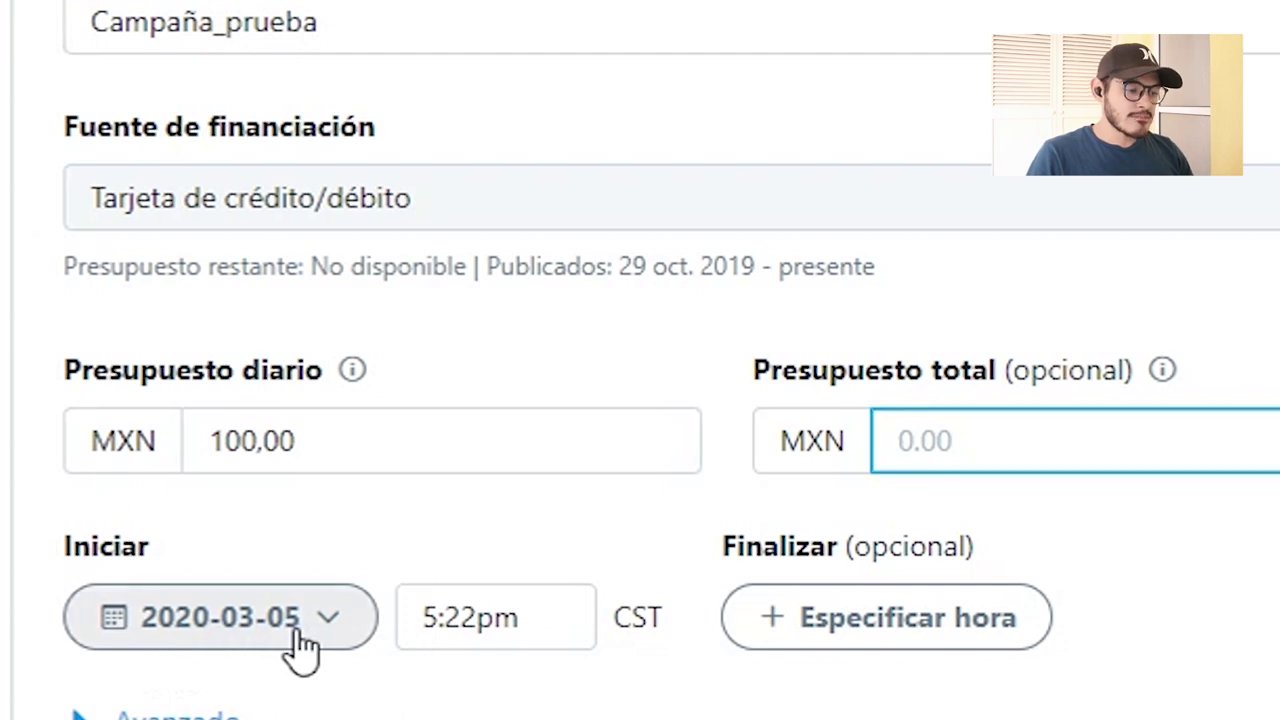
left_click(300, 645)
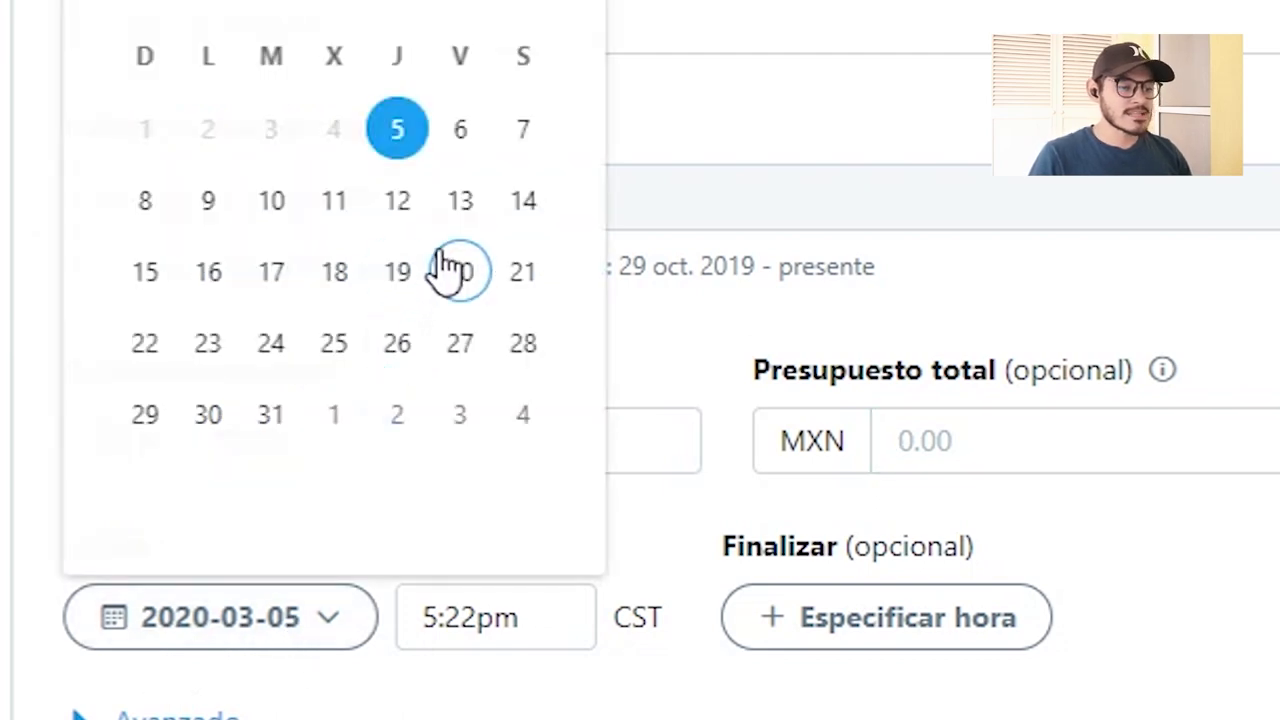
left_click(404, 148)
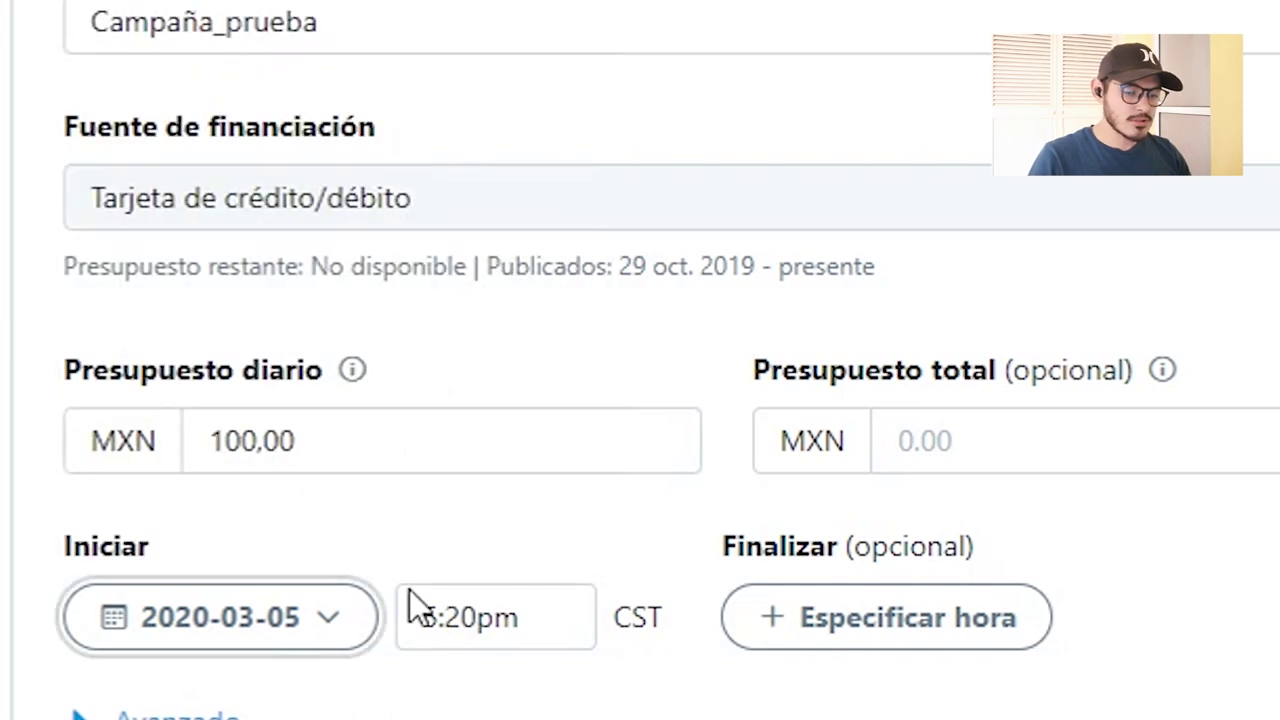
Set the campaign's start time to 7:00pm
left_click(463, 618)
left_click(457, 620)
left_click(472, 619)
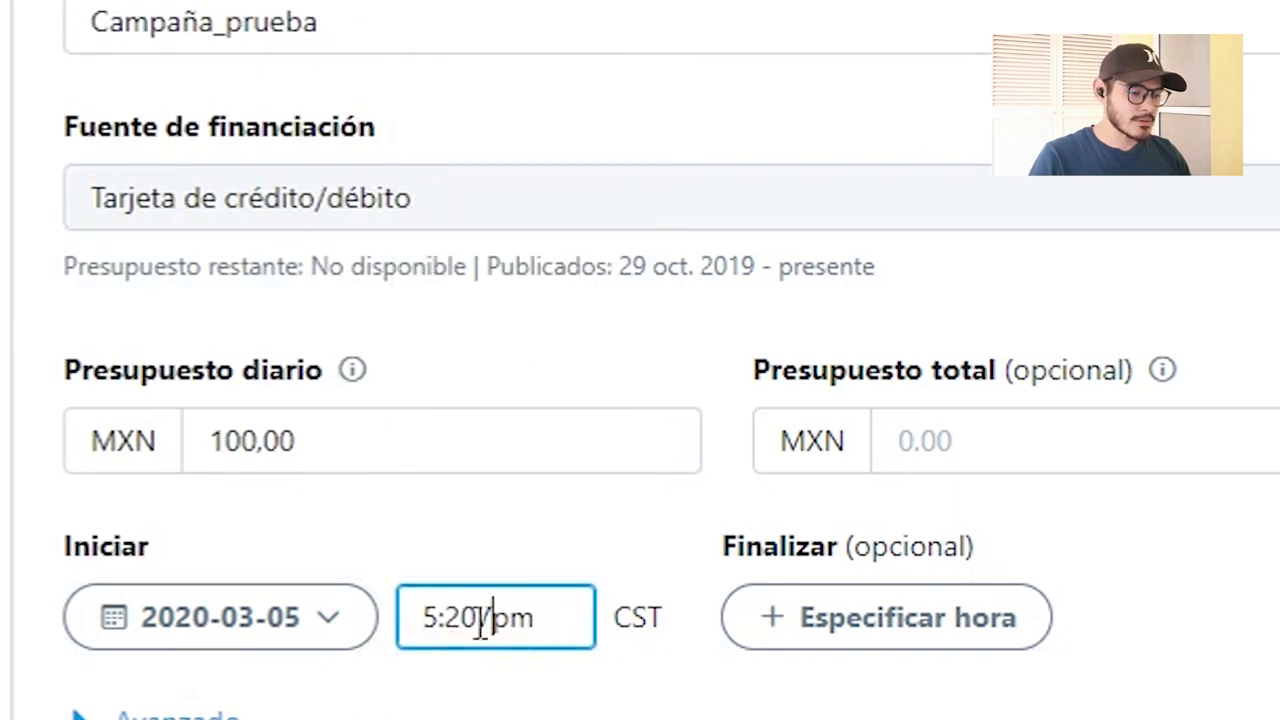
key("BackSpace")
key("BackSpace")
key("BackSpace")
key("BackSpace")
type("7:0")
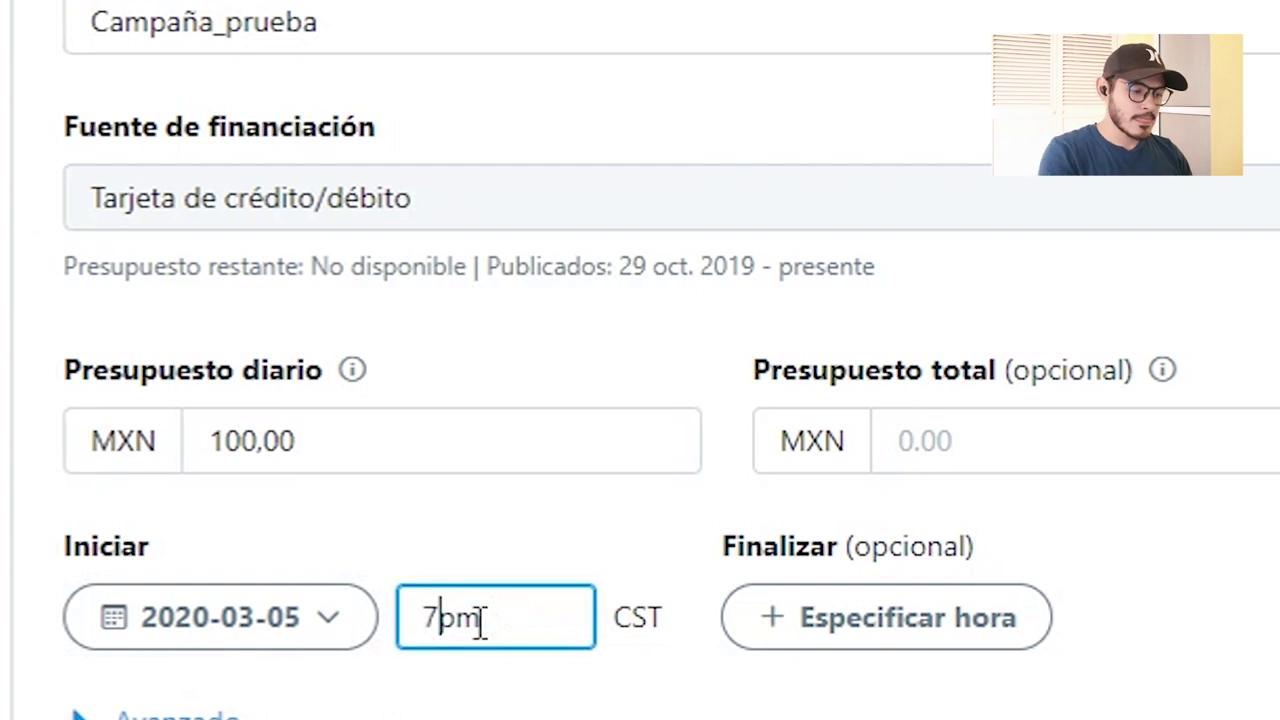
type("0")
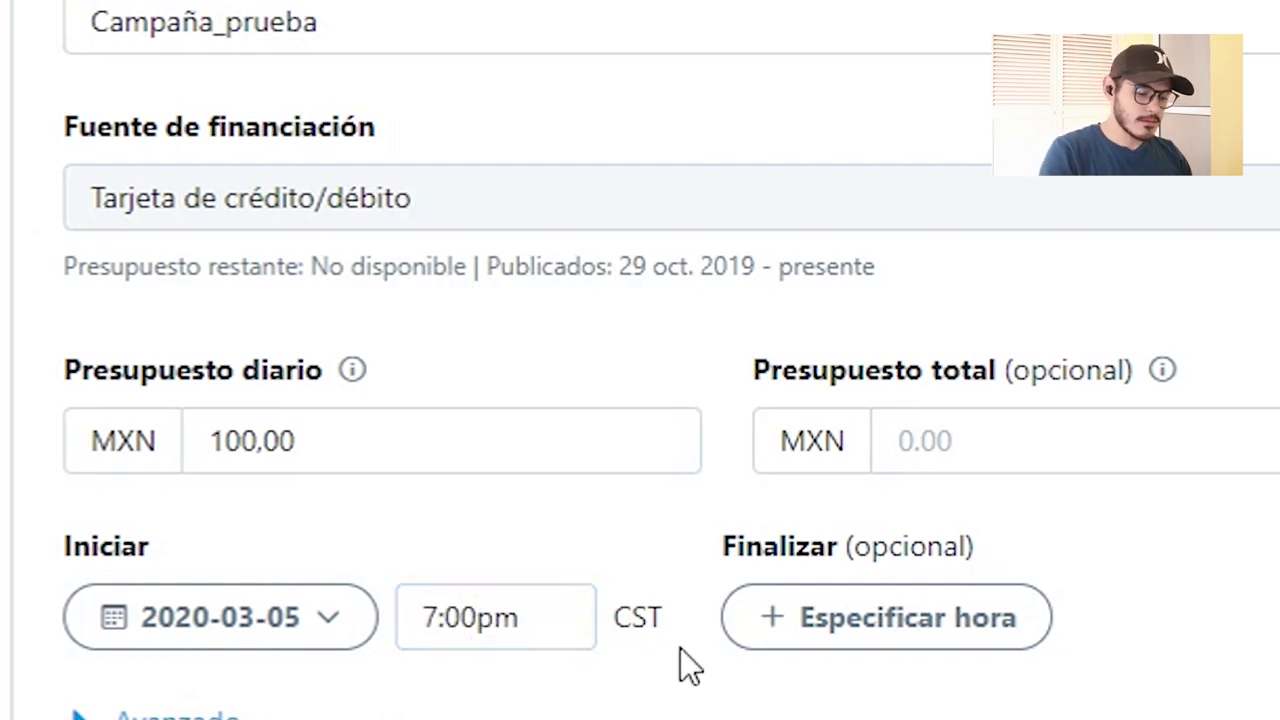
Add an end to the campaign on 2020-03-10 at 11:30pm
left_click(797, 620)
left_click(928, 628)
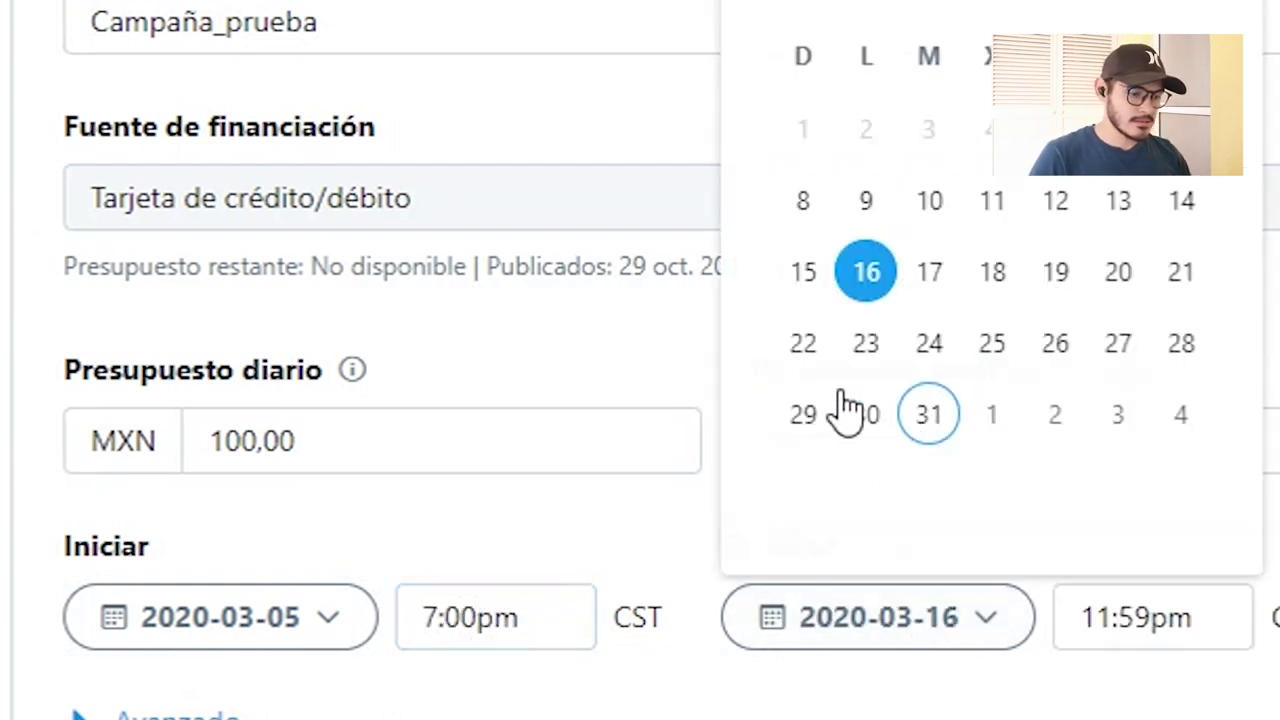
left_click(957, 212)
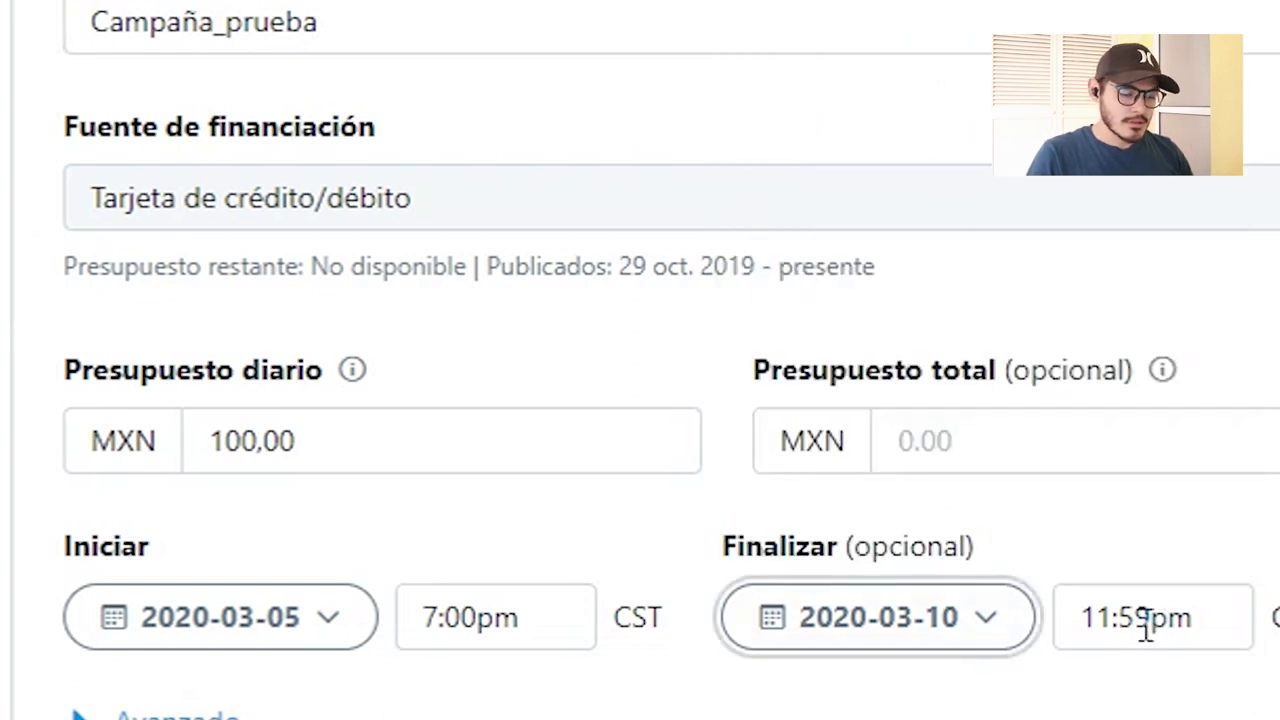
left_click_drag(1117, 630, 1223, 609)
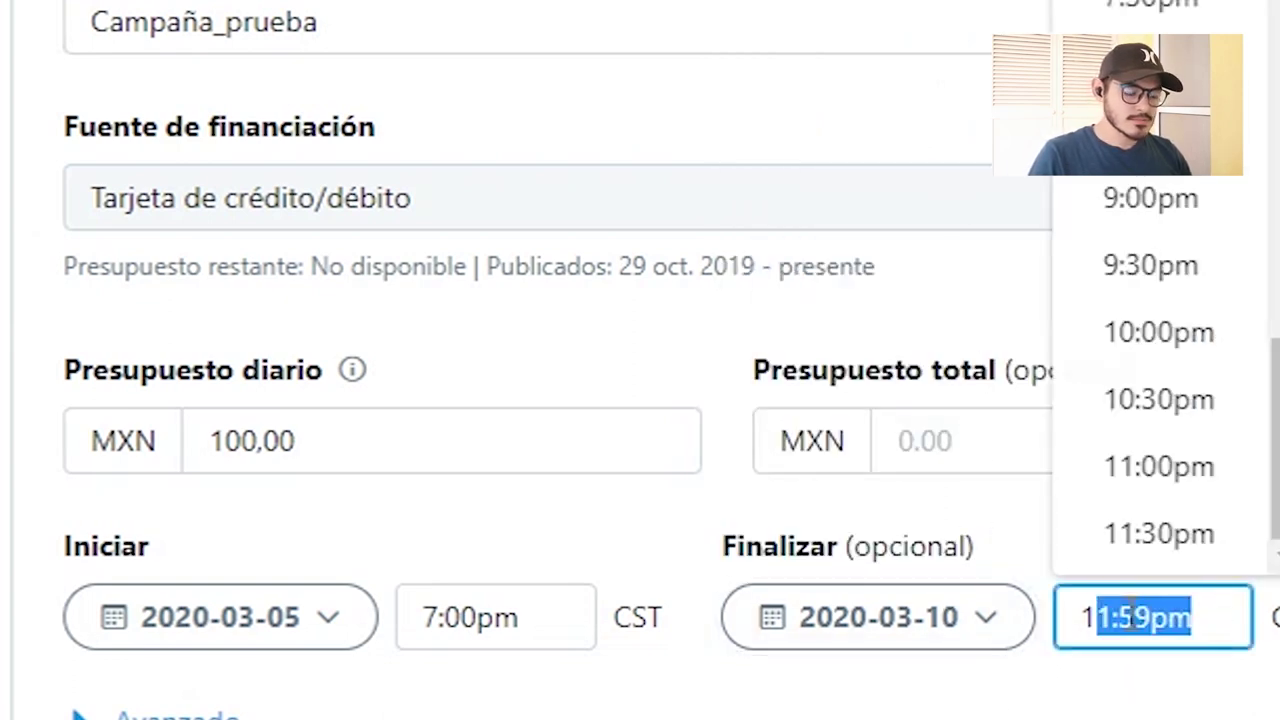
type("1")
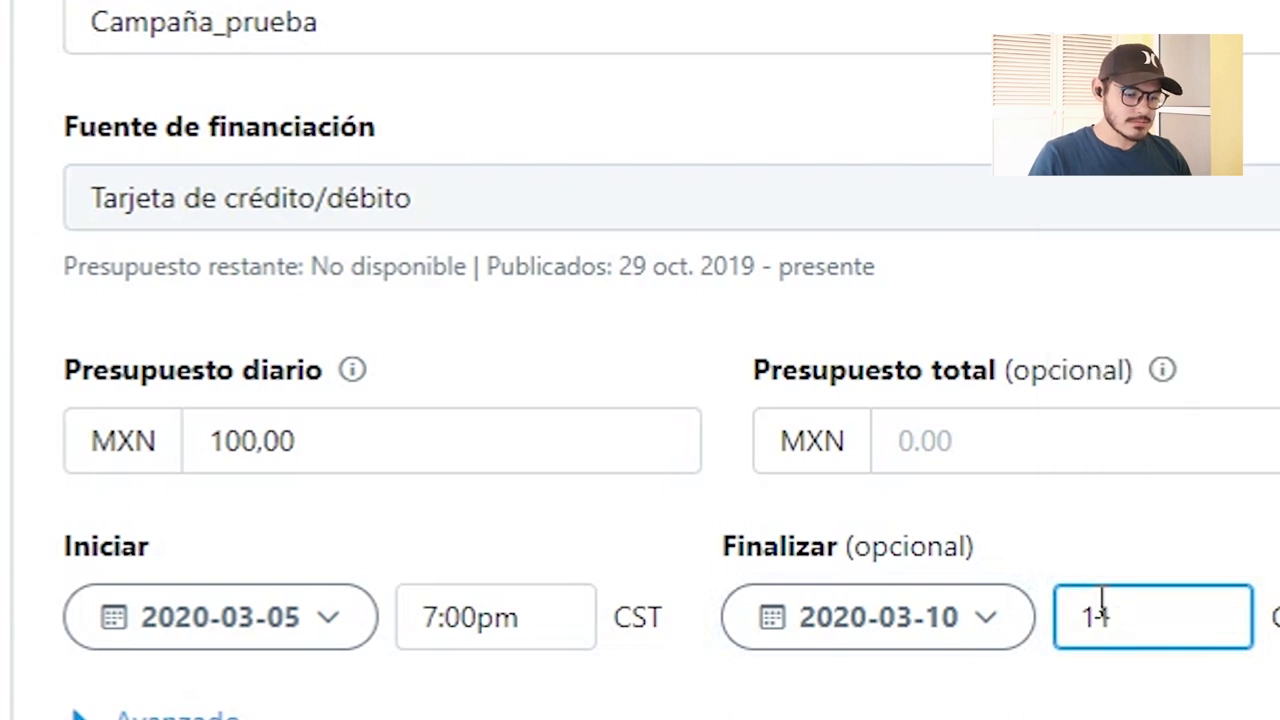
type(":30")
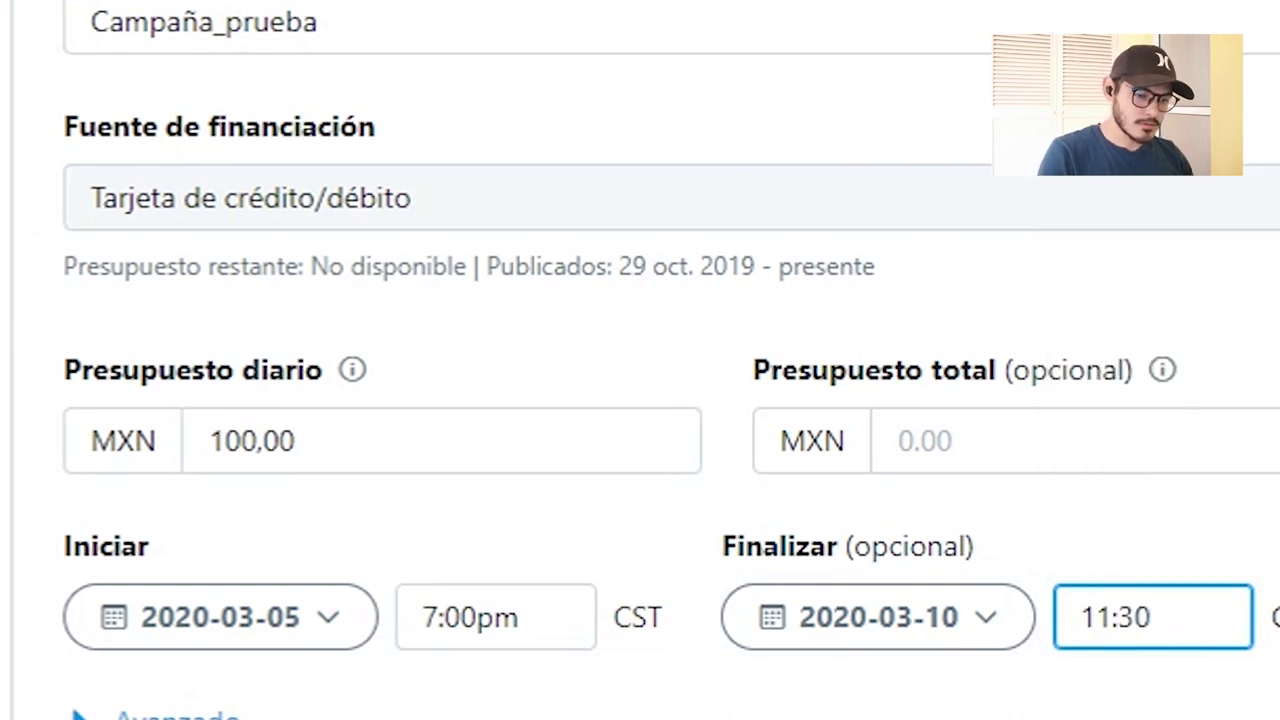
key("Return")
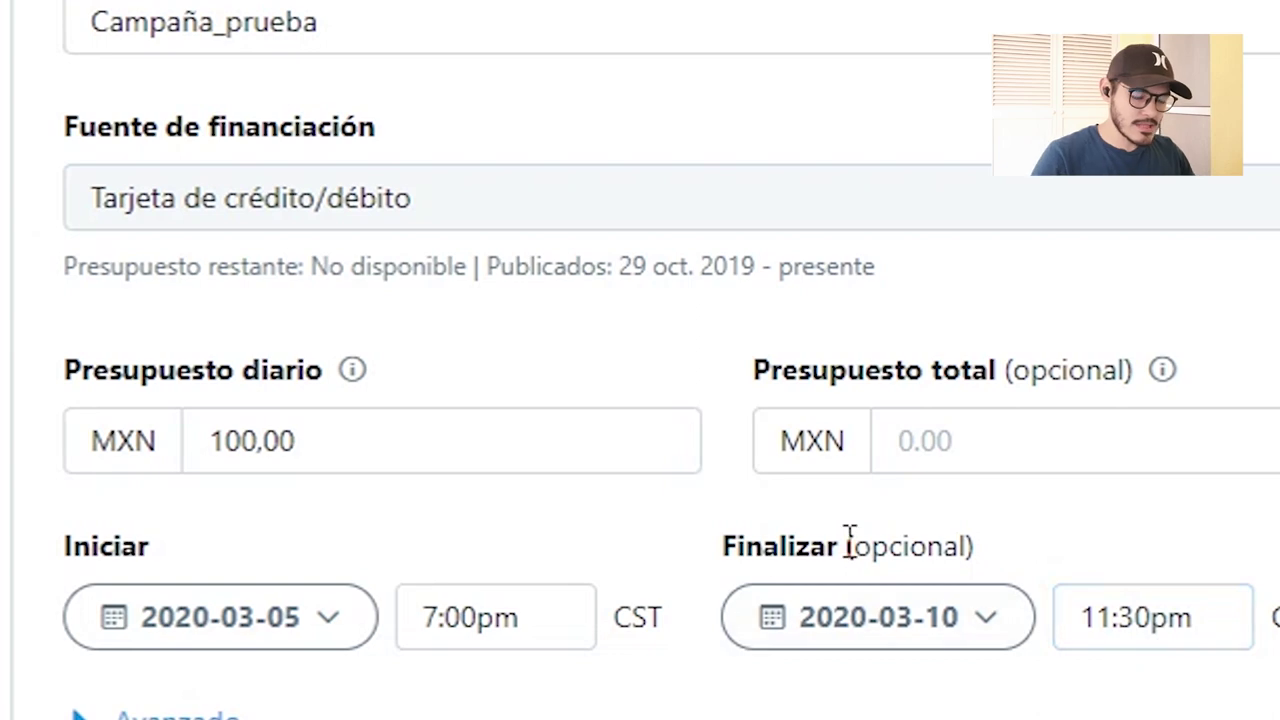
left_click_drag(980, 552, 814, 686)
left_click(814, 686)
Expand the campaign's advanced settings and examine the Ritmo pacing options
scroll(750, 550, "down", 3)
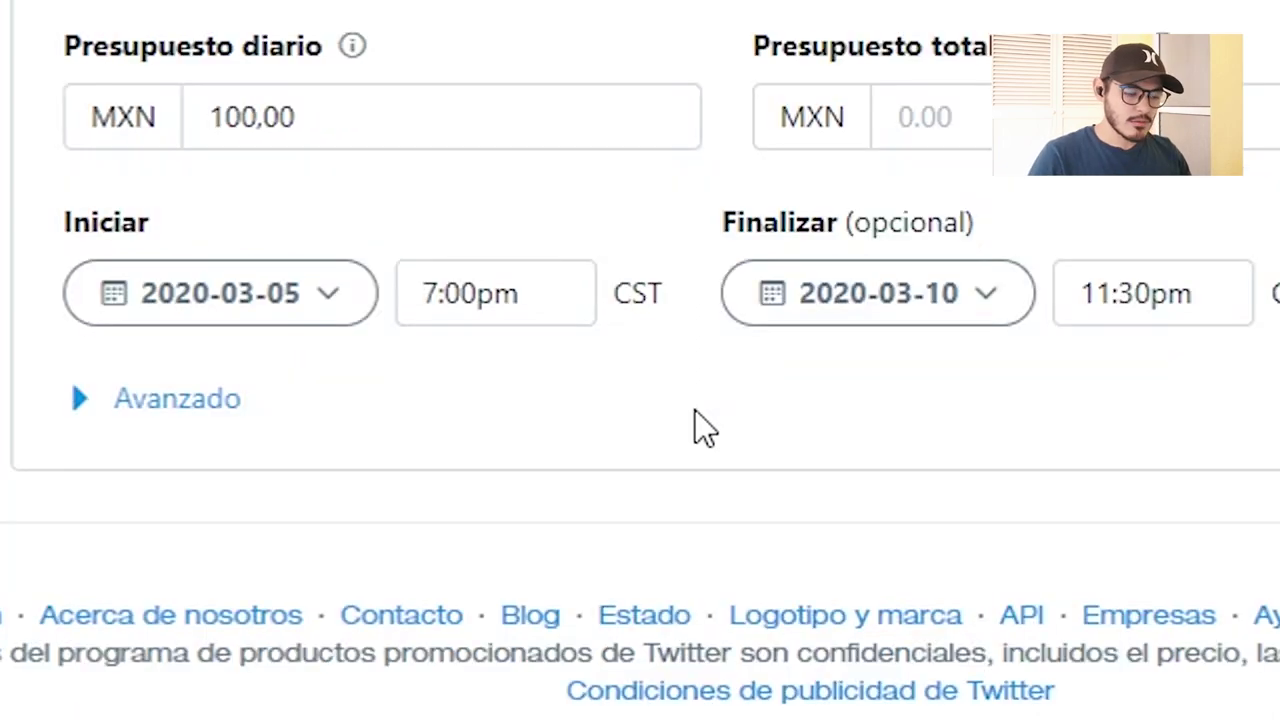
left_click(82, 422)
scroll(250, 500, "down", 2)
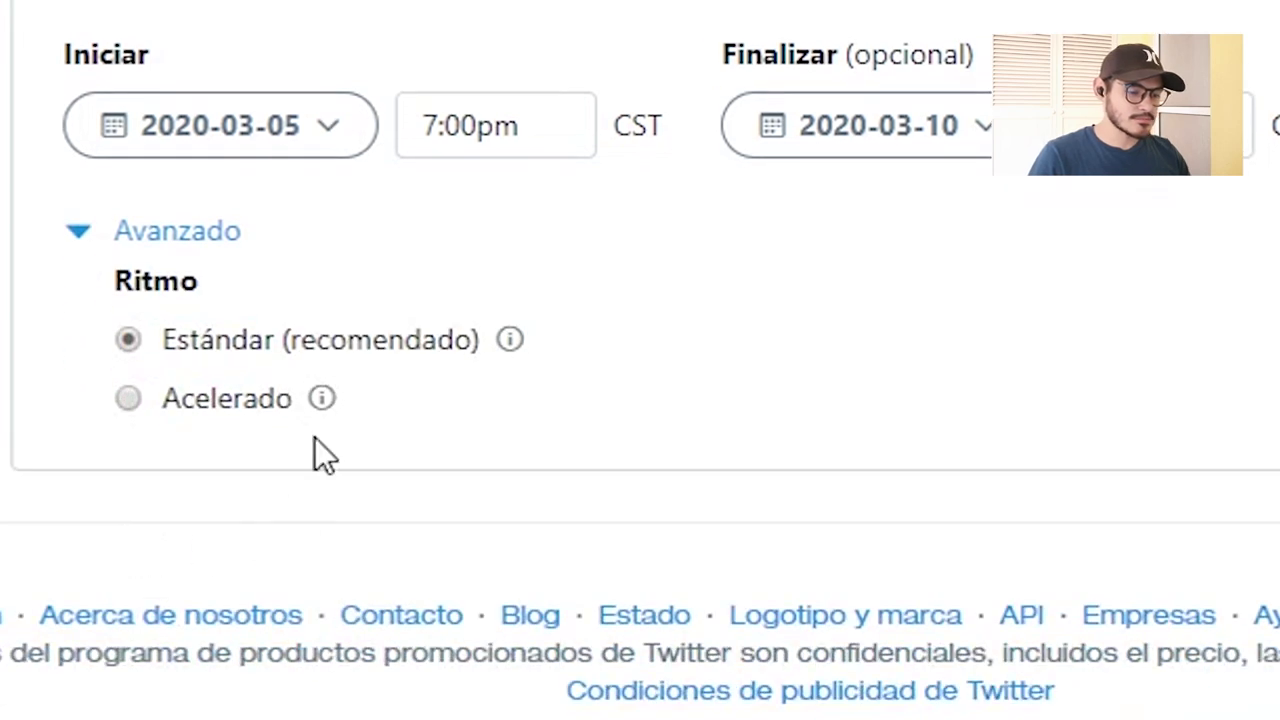
left_click_drag(211, 280, 111, 280)
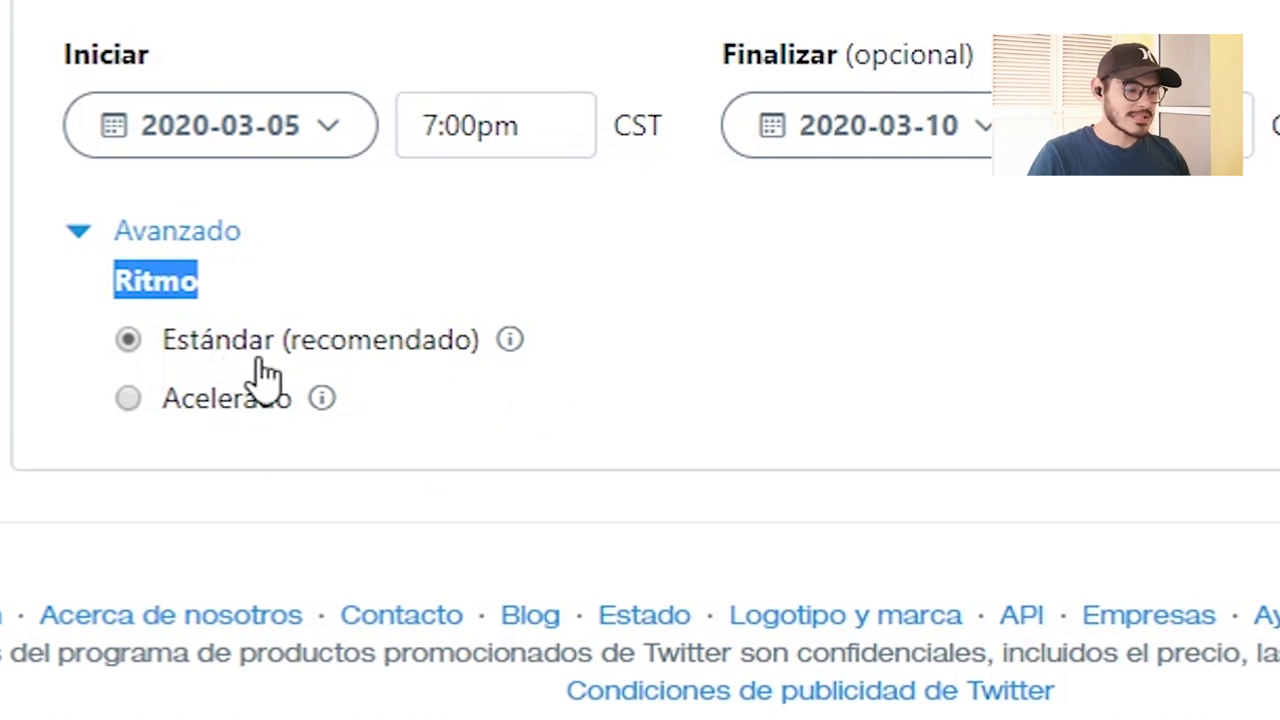
left_click(73, 347)
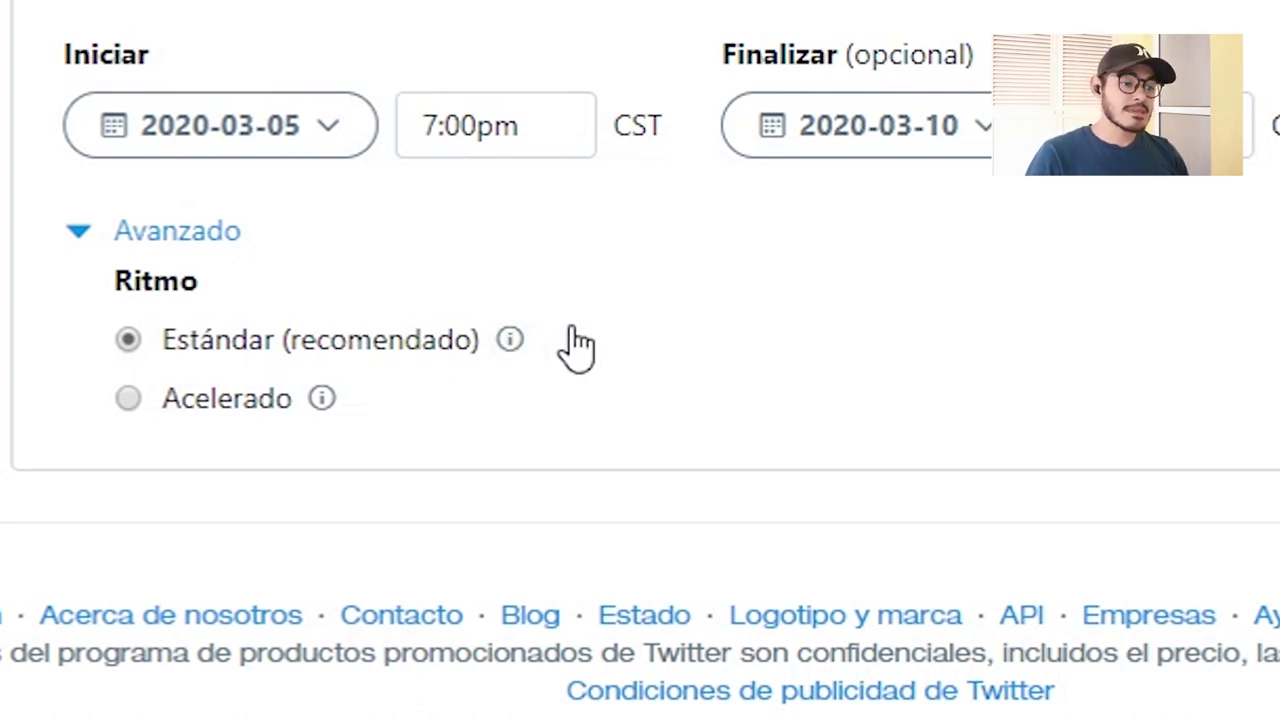
Try the Acelerado pace for the campaign and switch back to Estándar (recomendado)
left_click_drag(350, 418, 130, 405)
left_click(530, 410)
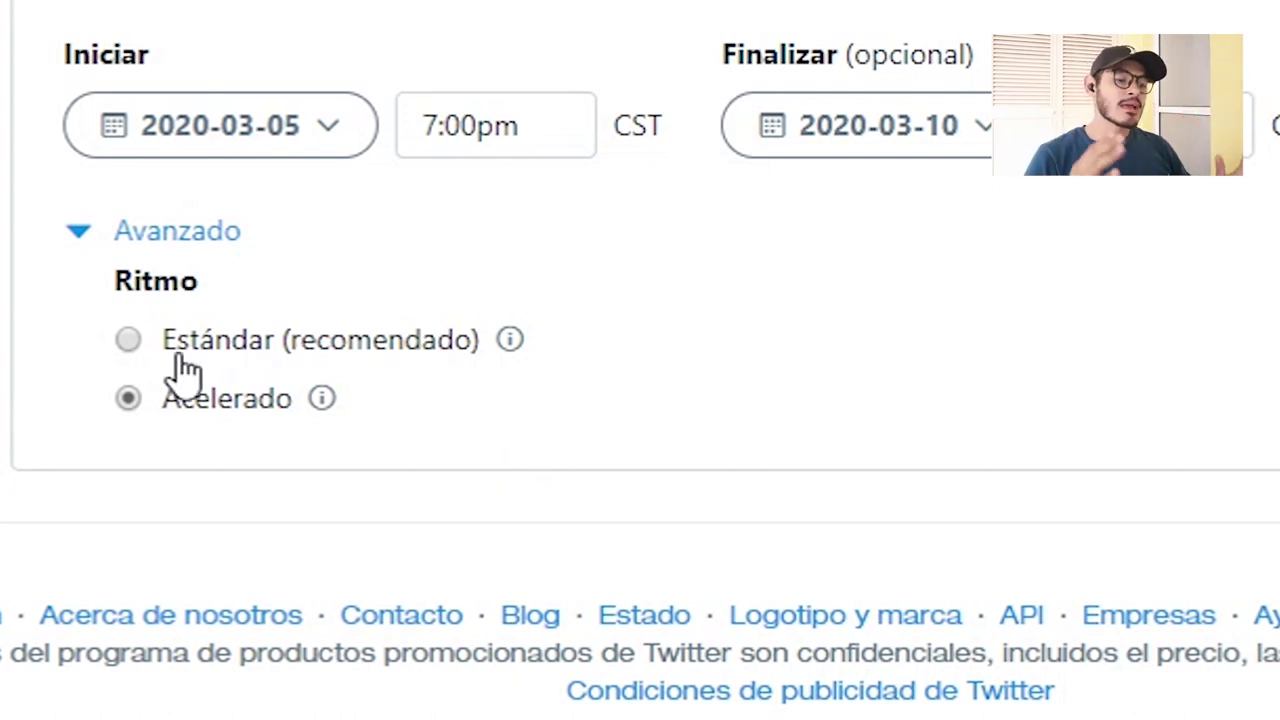
left_click(128, 341)
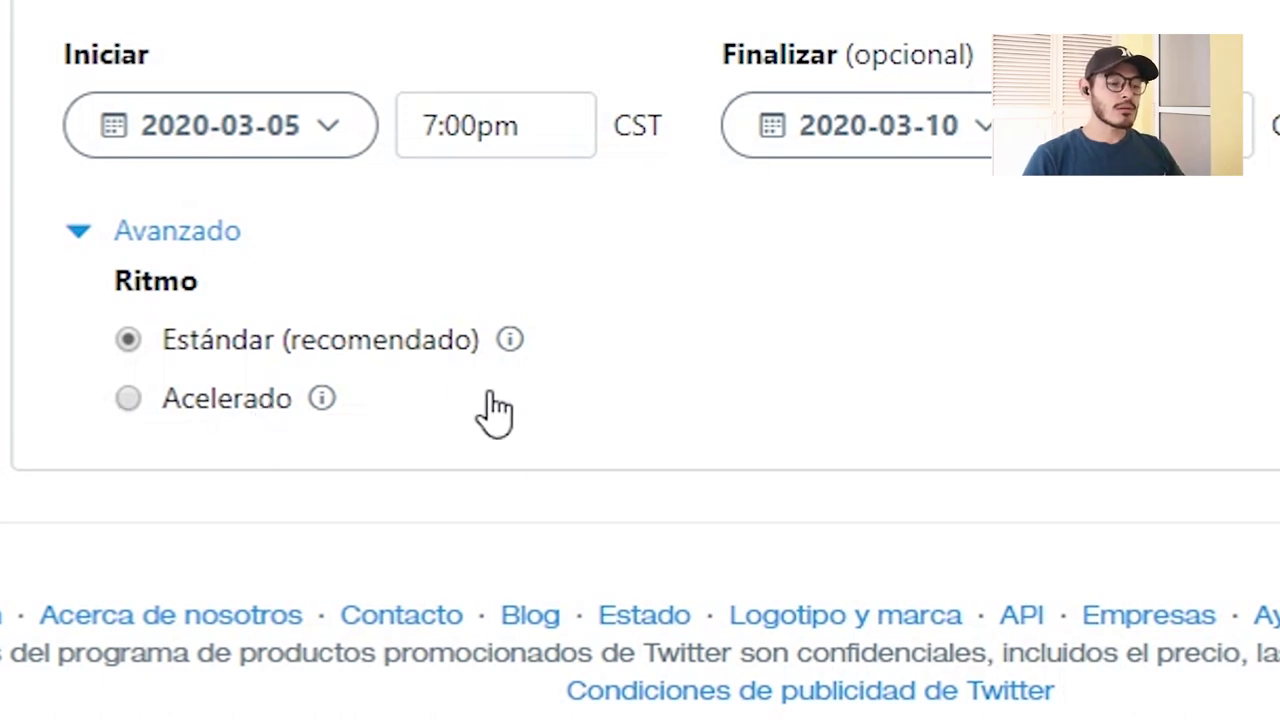
Continue to the ad group settings and name the ad group "Prueba_cliente1"
scroll(777, 240, "up", 4)
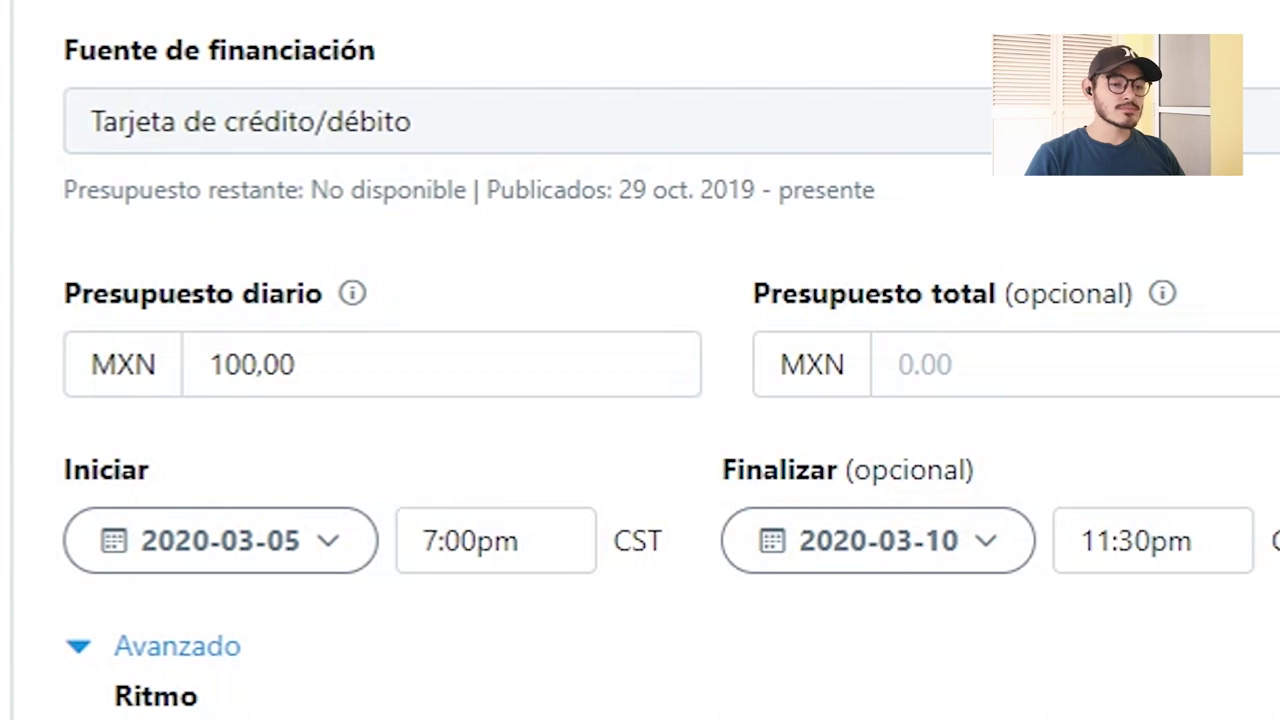
left_click(1200, 110)
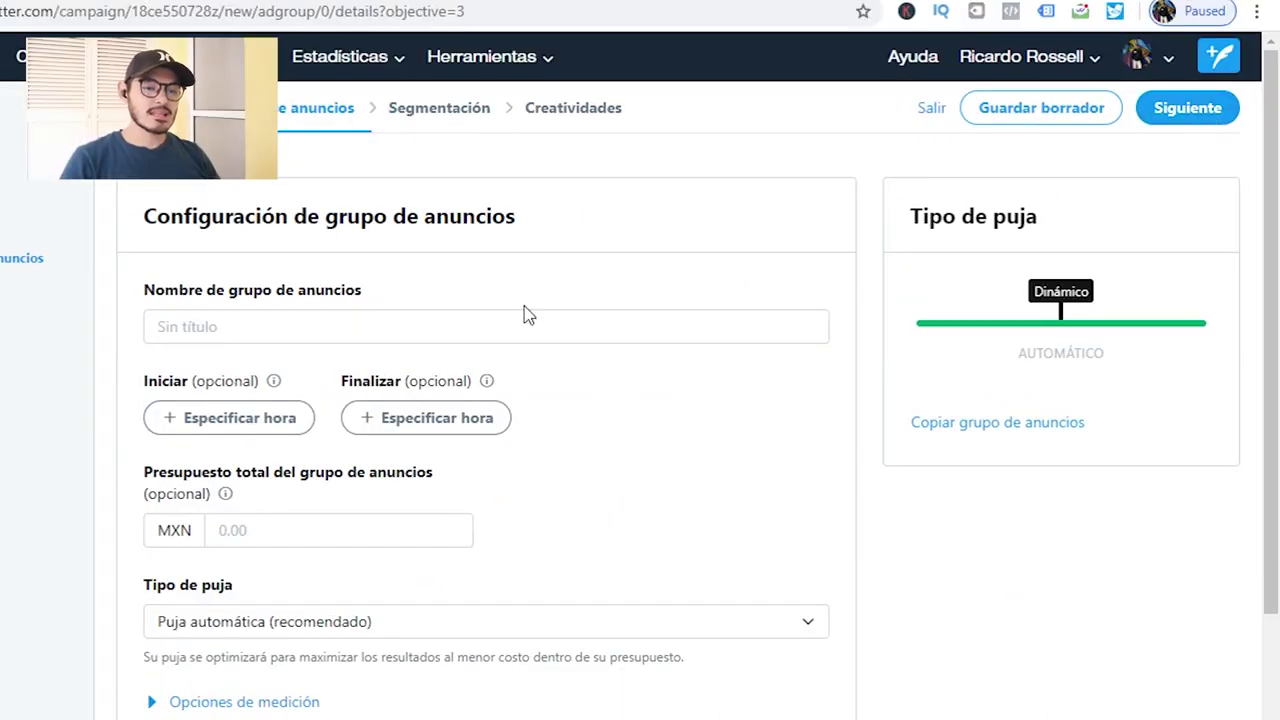
left_click(320, 321)
type("P")
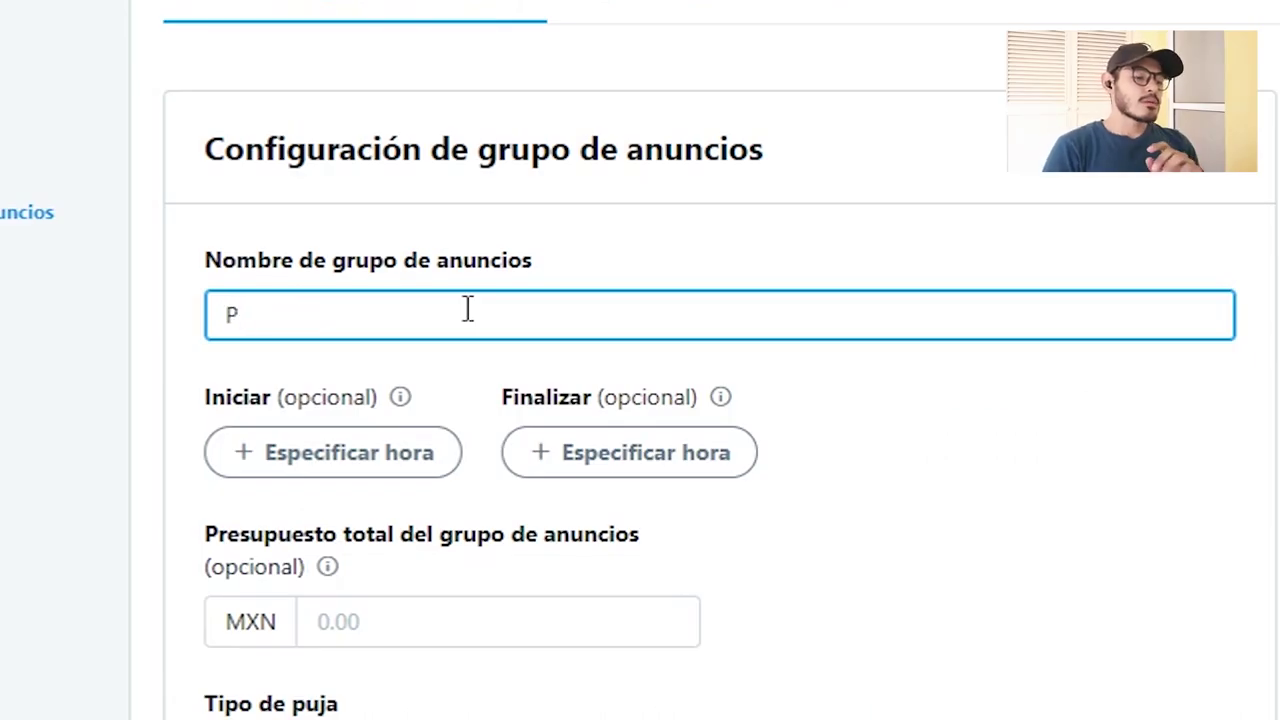
type("rueba")
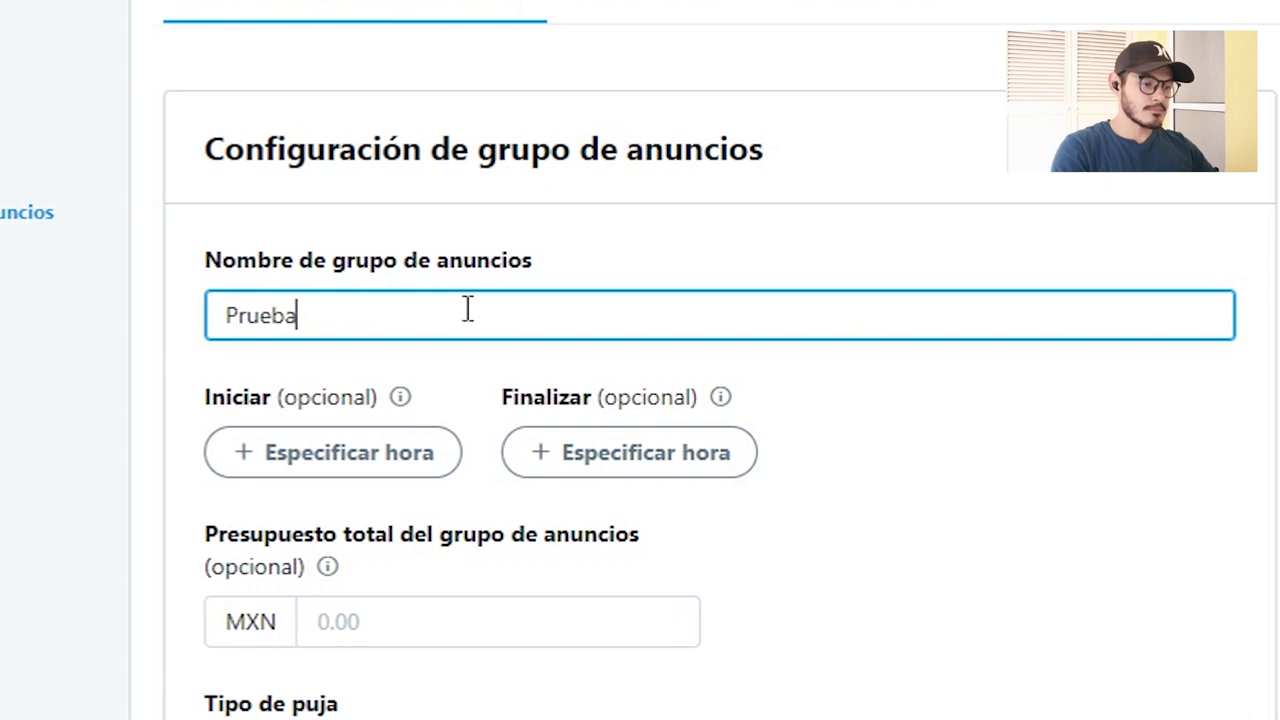
type("_cliente1")
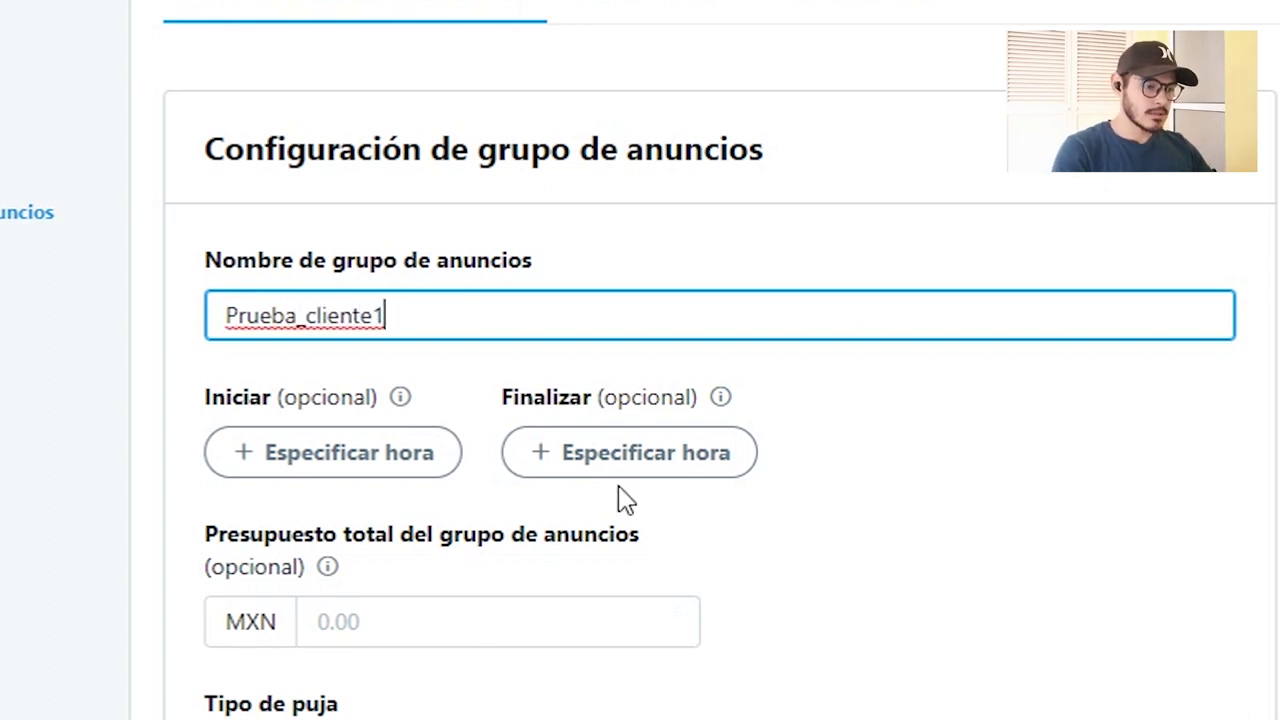
left_click(174, 464)
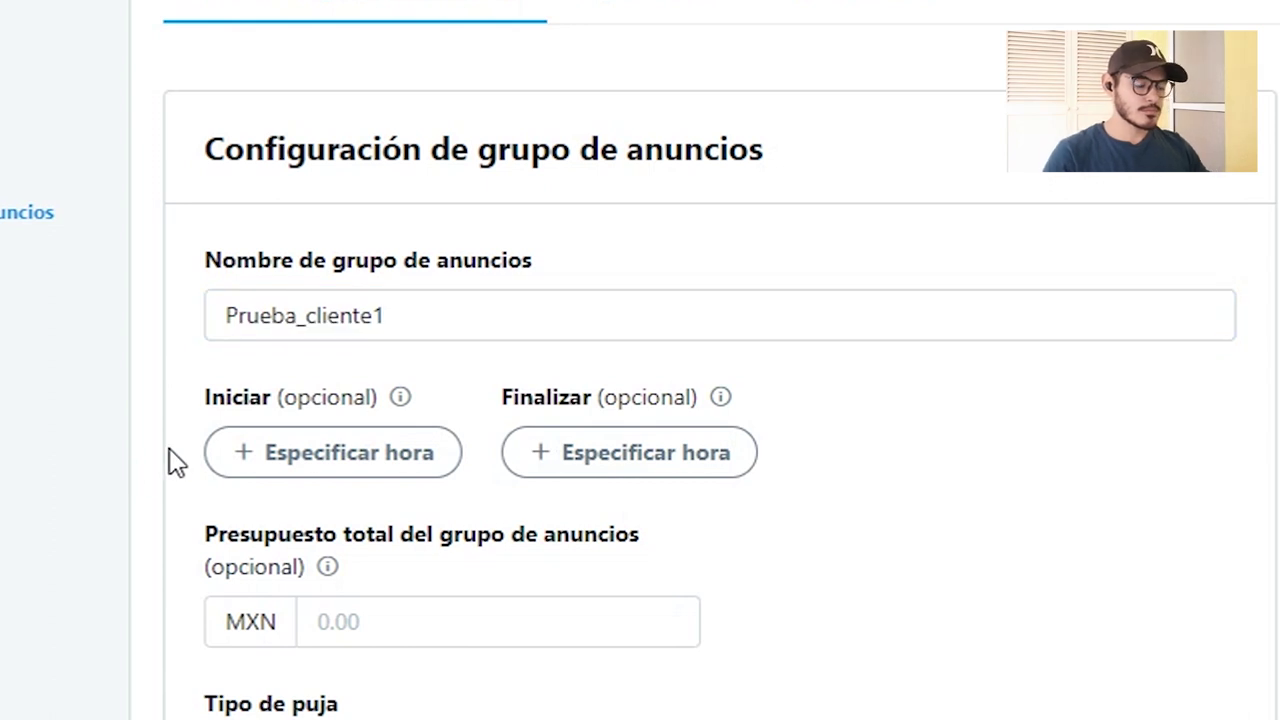
Specify the ad group's schedule with start date 2020-03-05 and end date 2020-03-10
scroll(174, 464, "down", 2)
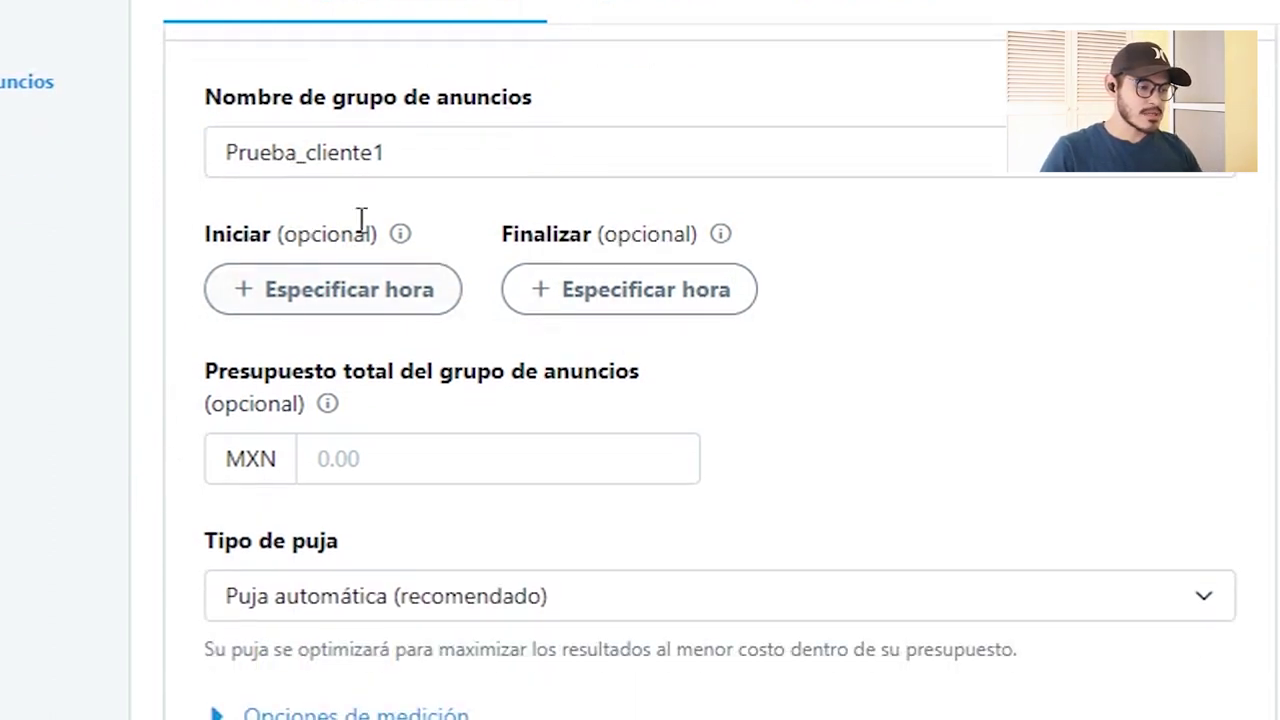
left_click(340, 305)
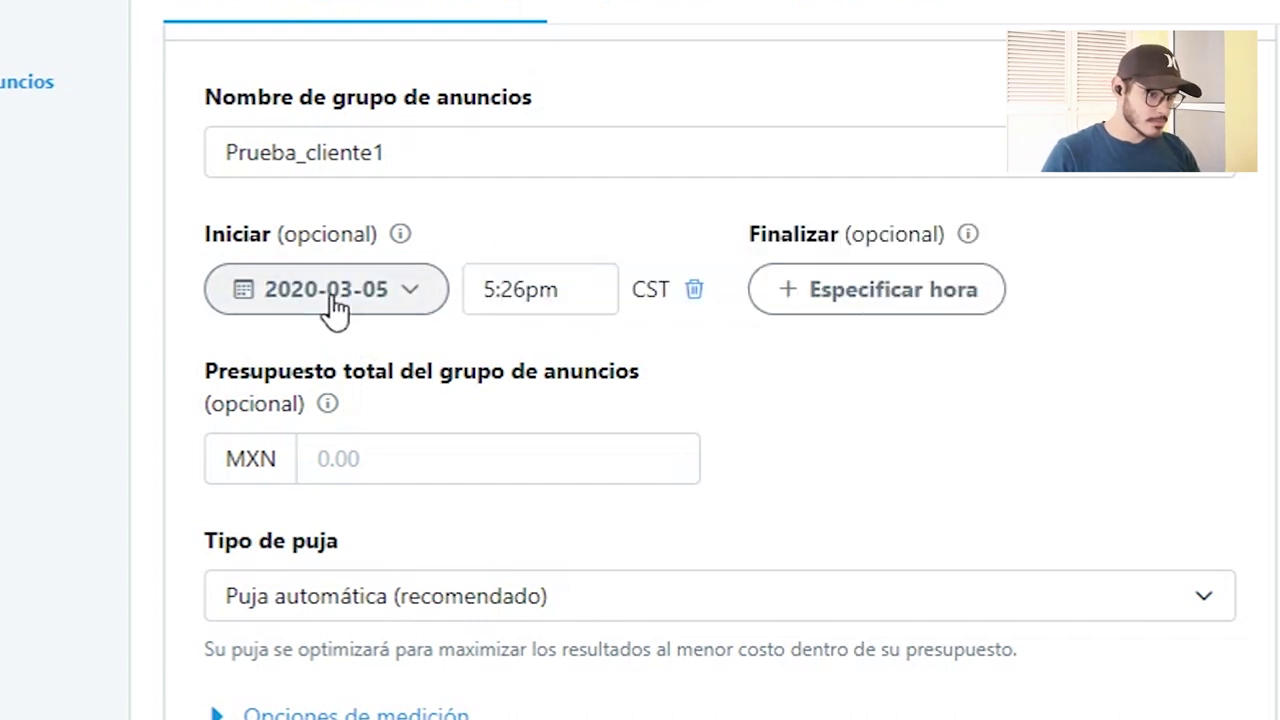
left_click(365, 315)
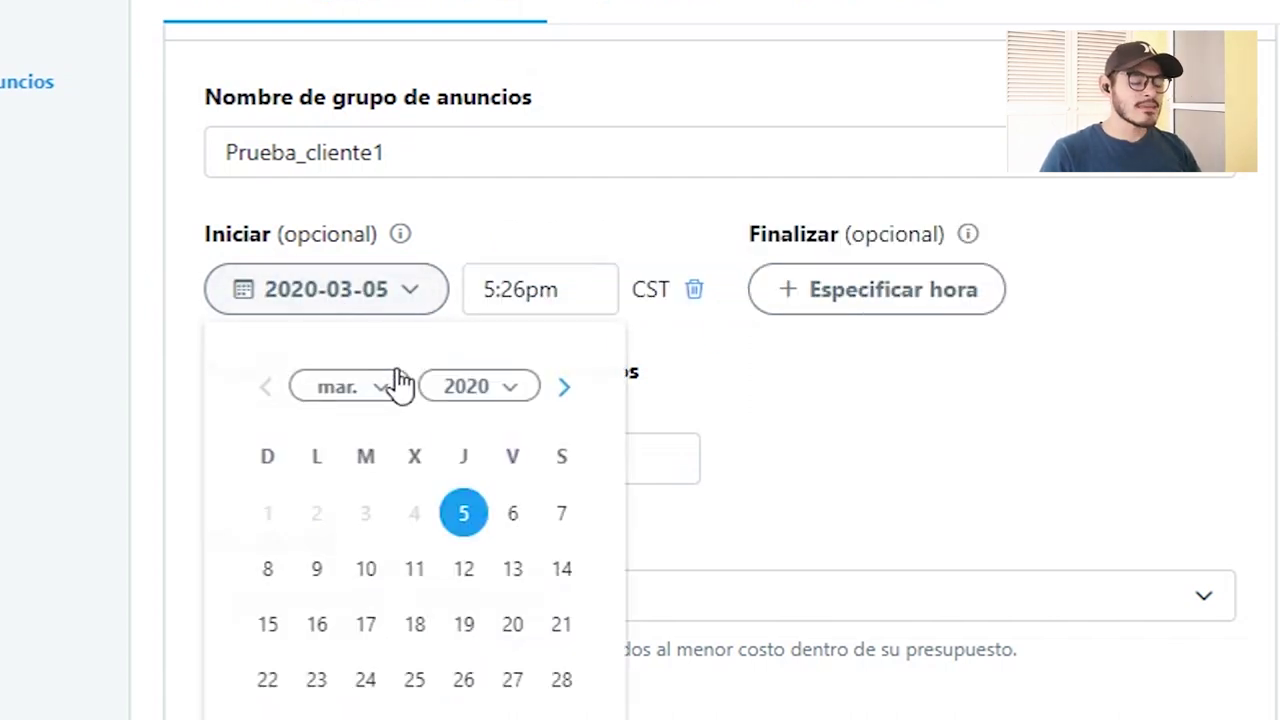
left_click(466, 531)
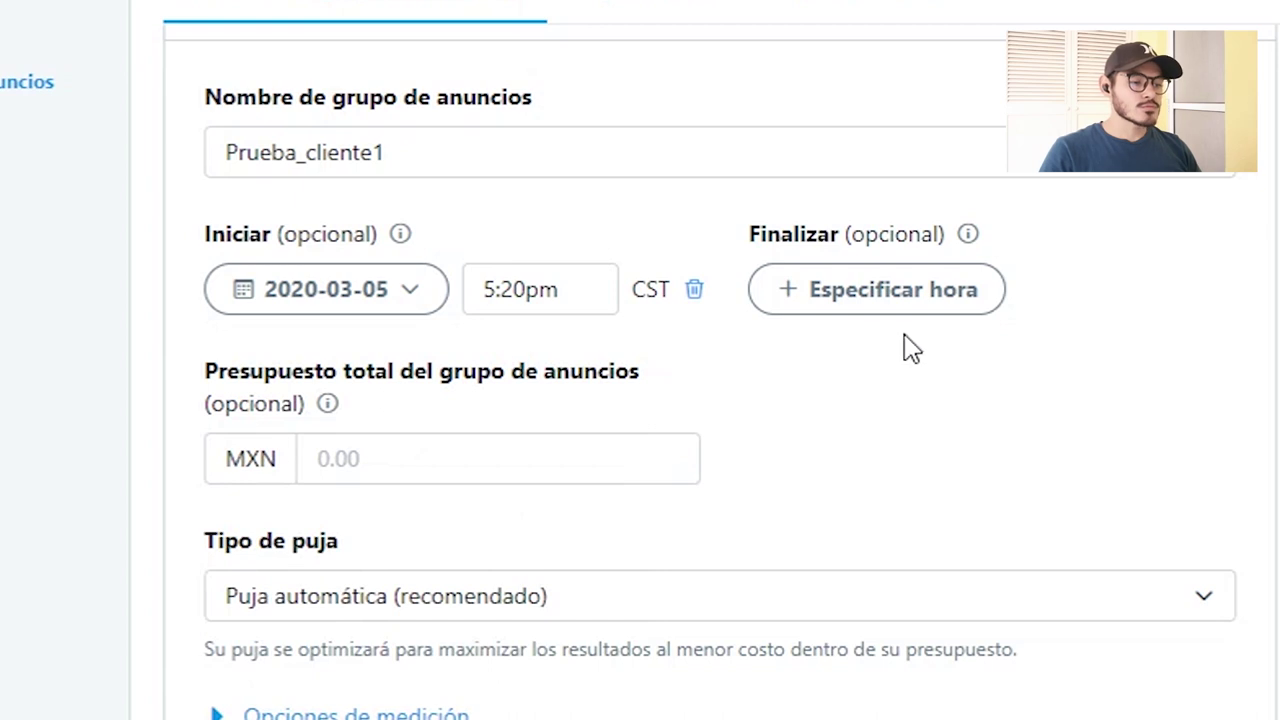
left_click(878, 300)
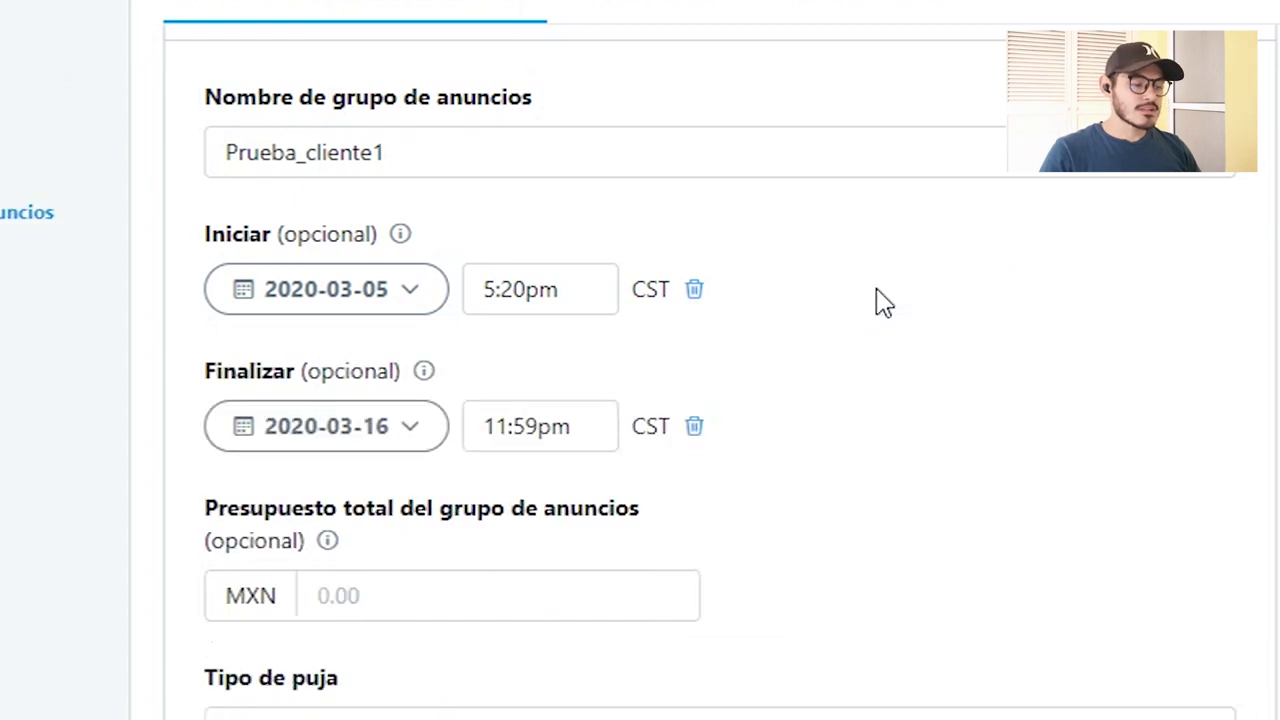
left_click(337, 446)
left_click(367, 143)
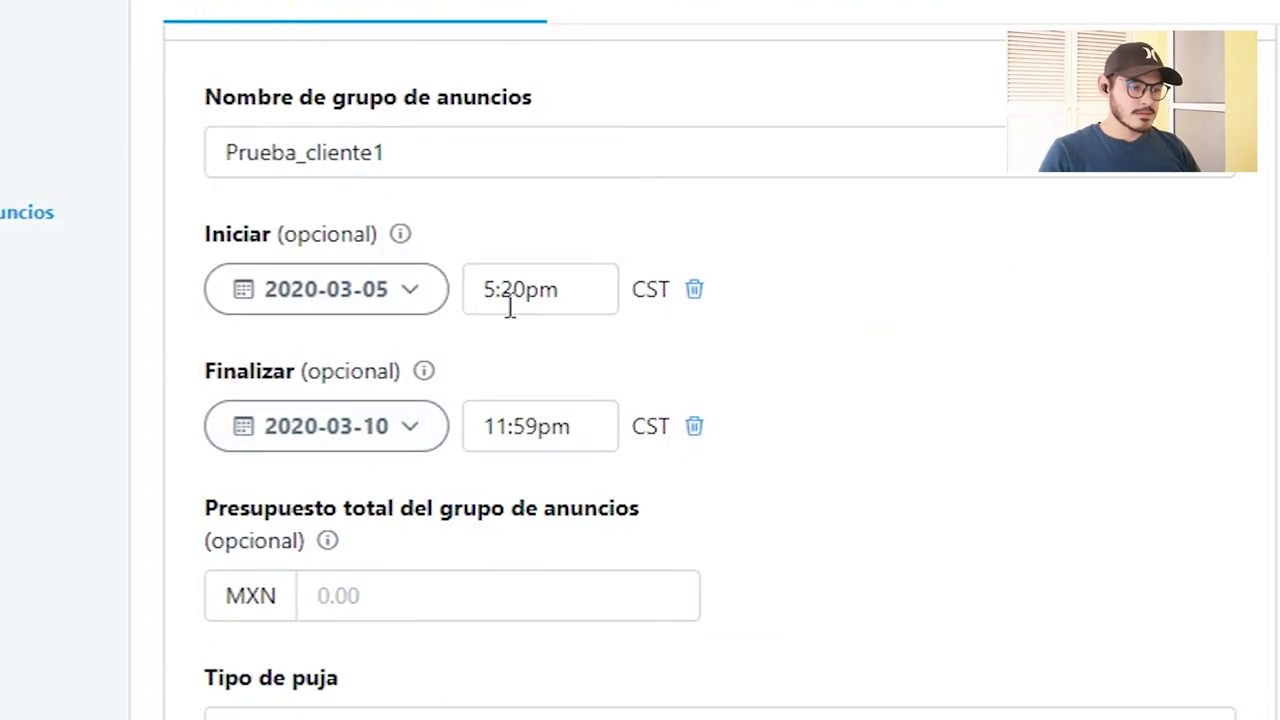
Review the ad group's start time choices and its optional start and end fields
left_click(475, 289)
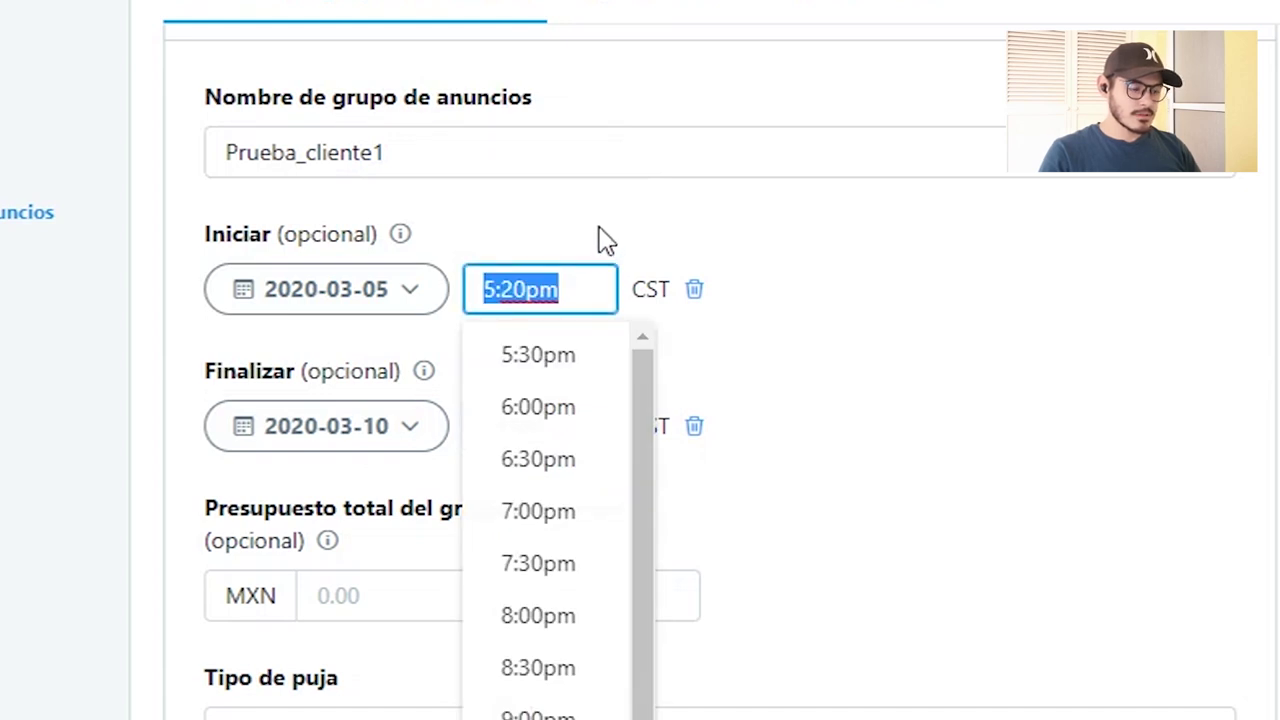
left_click(895, 232)
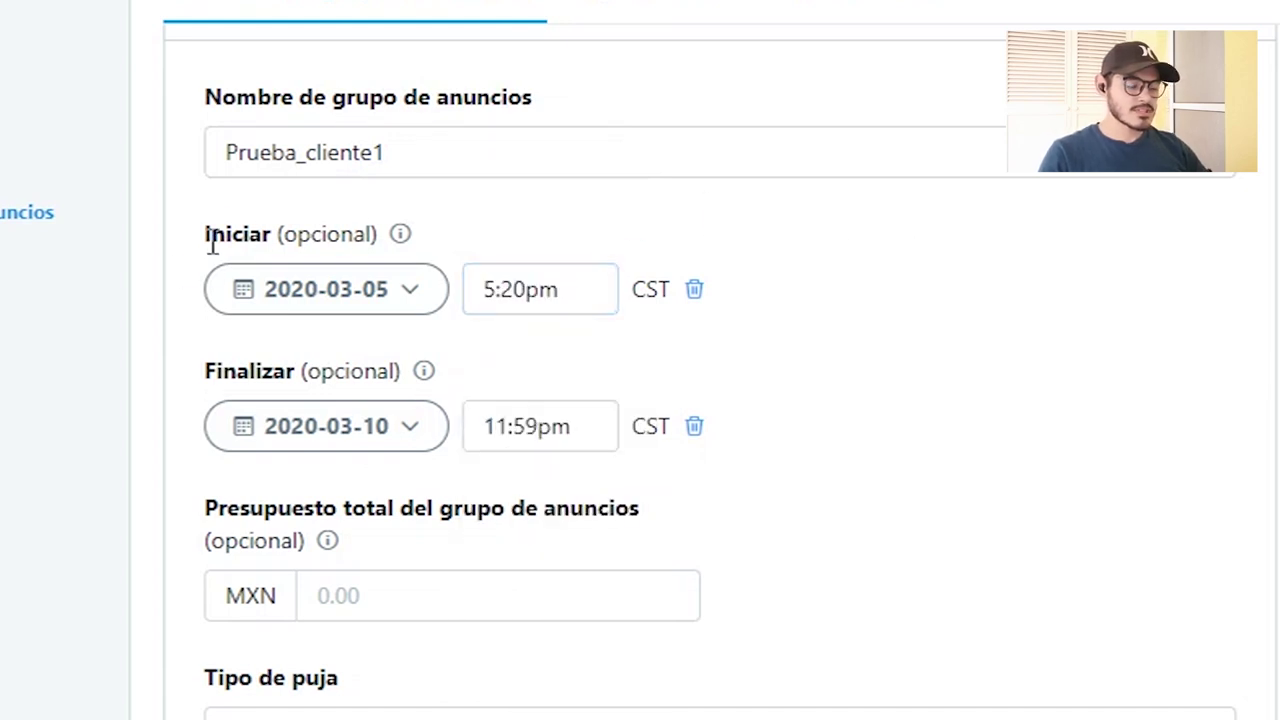
left_click_drag(208, 240, 443, 251)
left_click(631, 203)
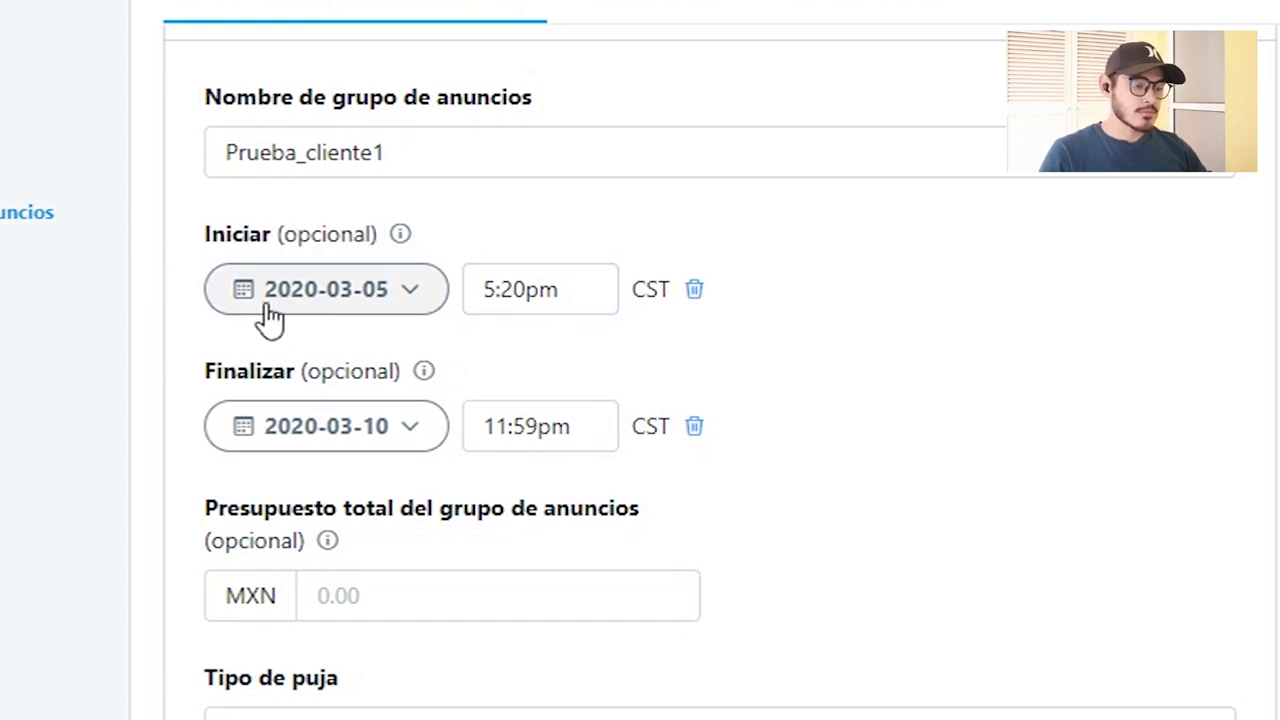
scroll(468, 463, "up", 2)
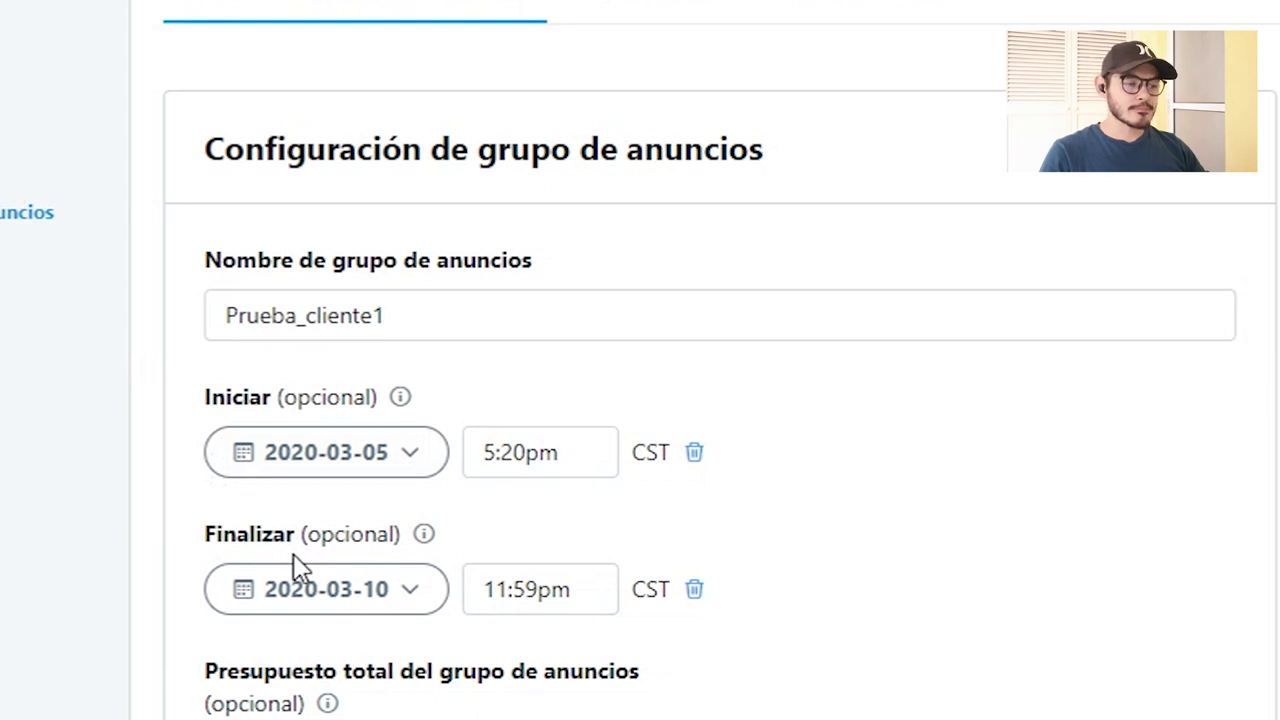
Set the ad group's end time on 2020-03-10 to 11:30pm
scroll(300, 568, "down", 2)
left_click(543, 429)
key("BackSpace")
key("BackSpace")
type("30")
Set the ad group's start time on 2020-03-05 to 7:00pm
left_click(468, 289)
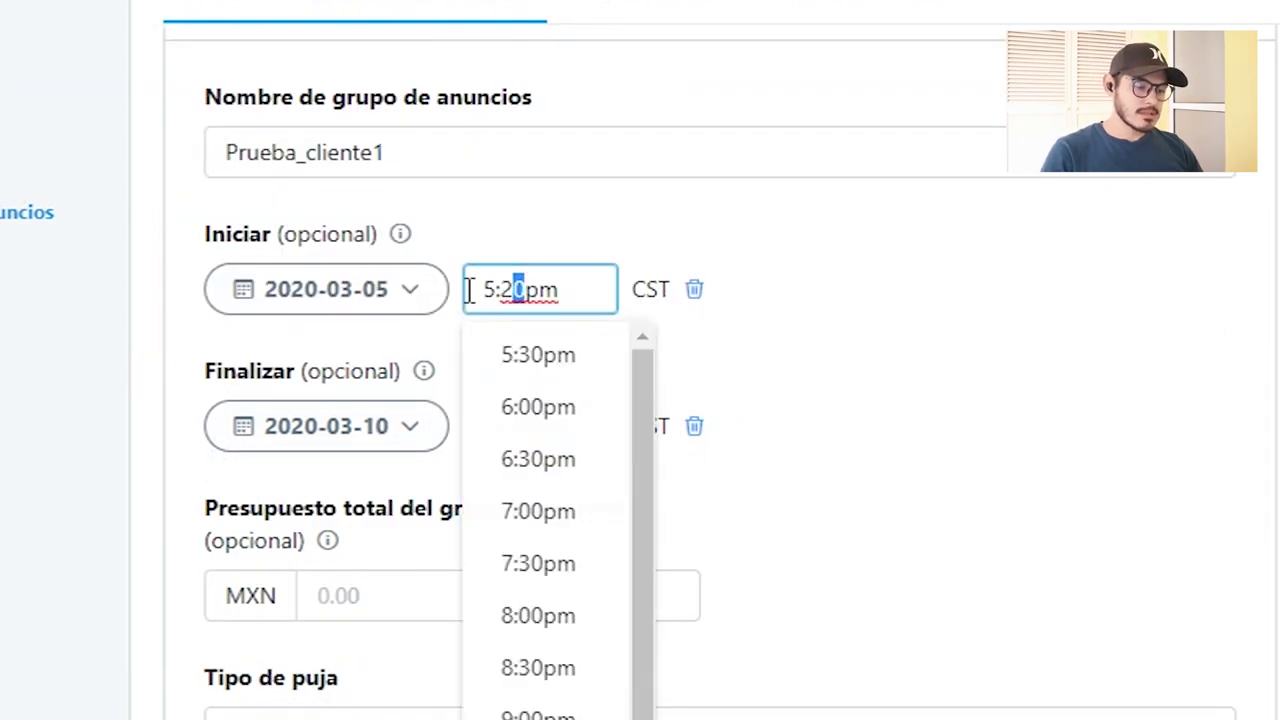
key("shift+Left")
key("shift+Left")
key("shift+Left")
type("7:00")
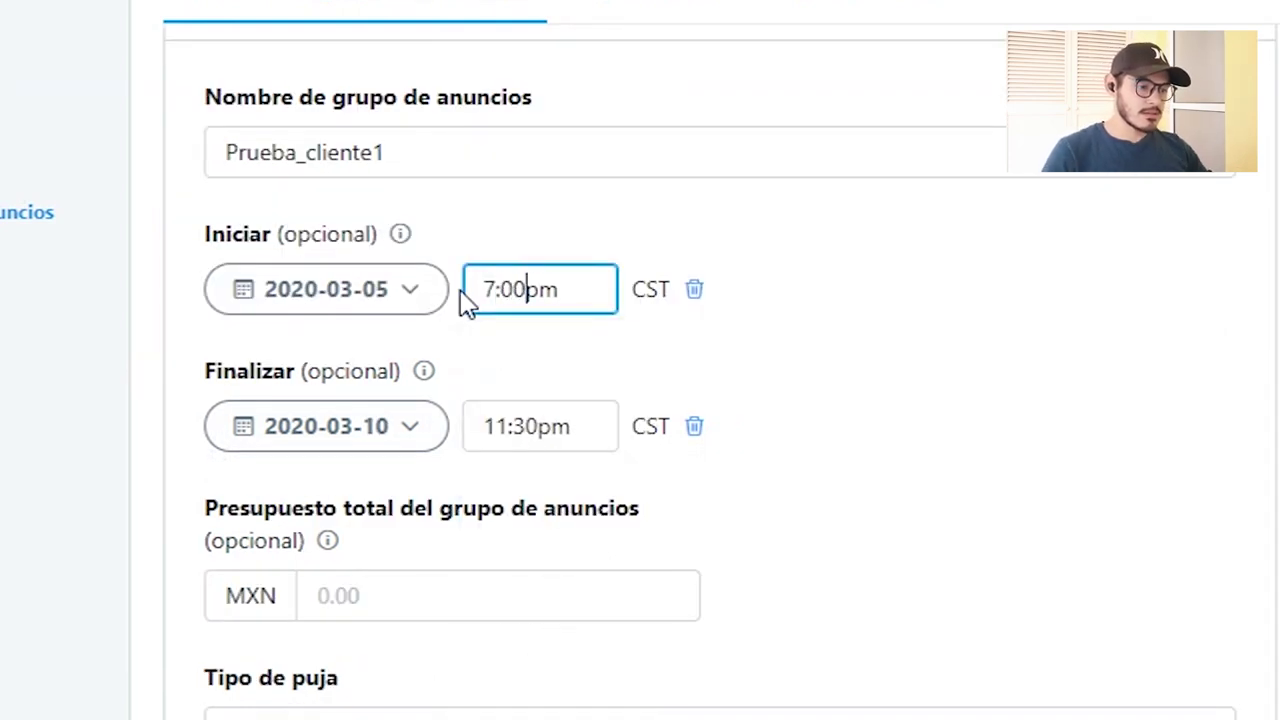
left_click(846, 414)
Set the optional total budget of the ad group to 300 MXN
scroll(846, 414, "down", 2)
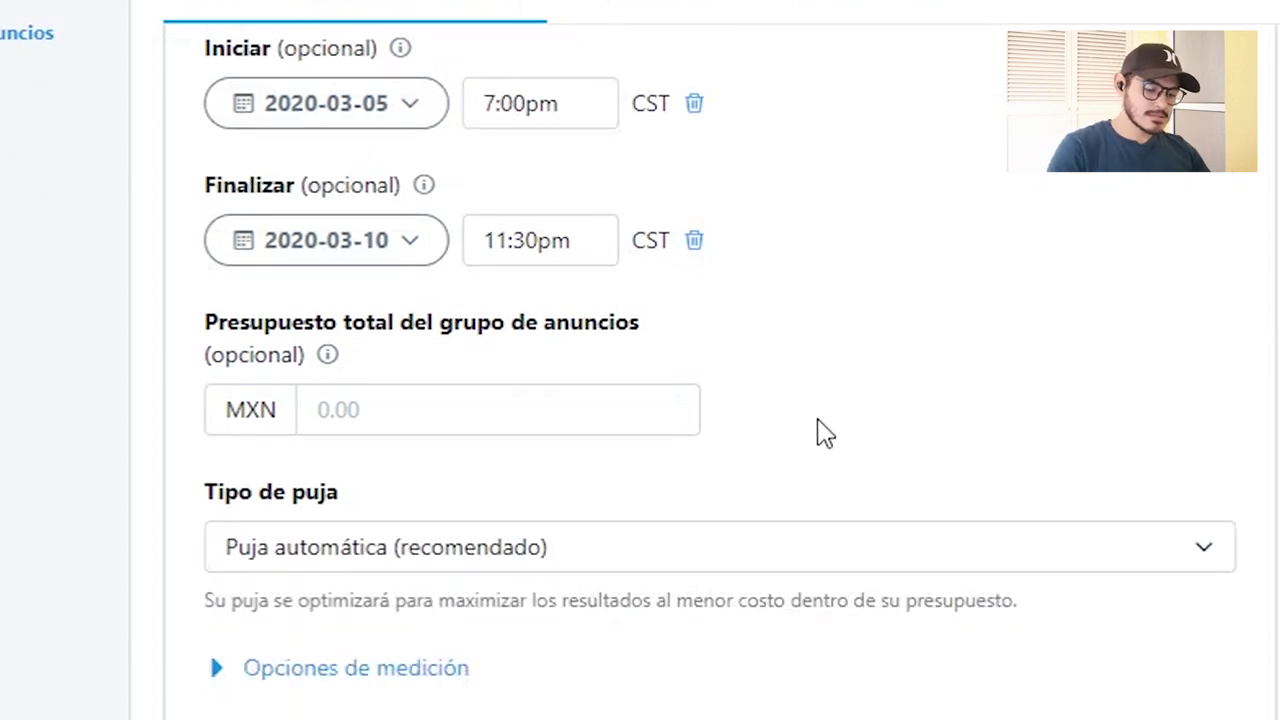
left_click_drag(205, 324, 663, 334)
scroll(329, 508, "up", 4)
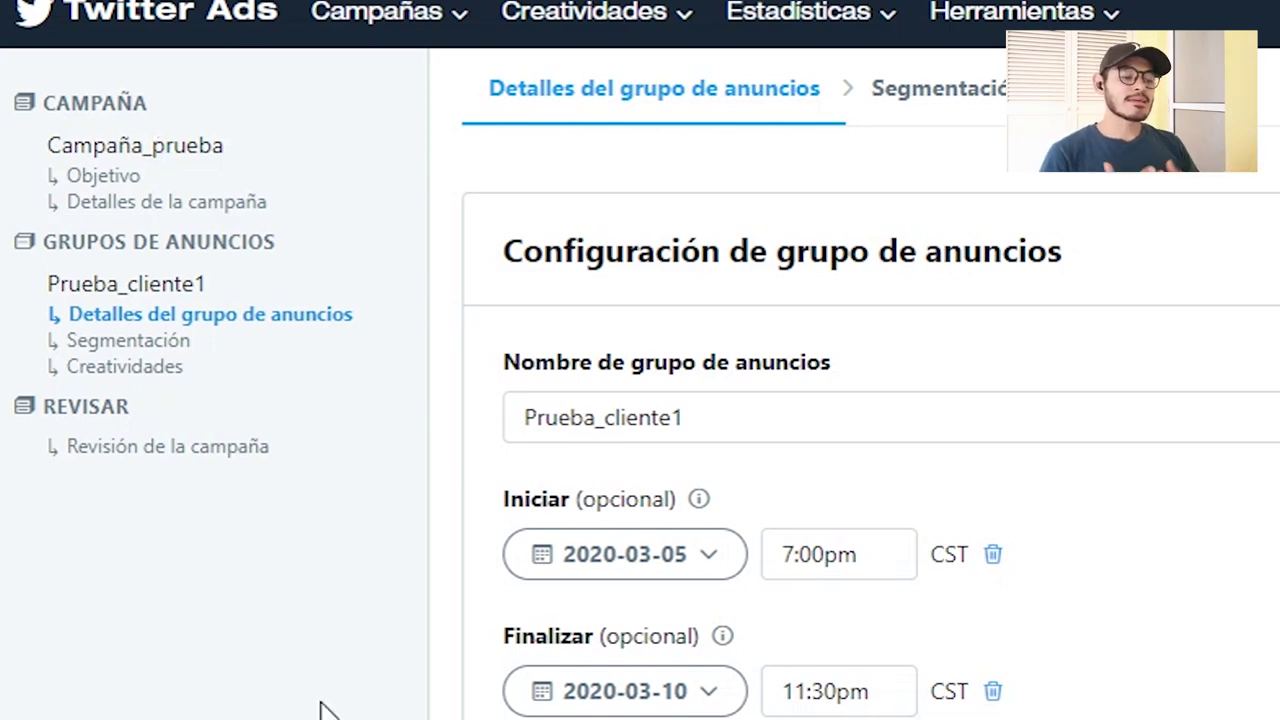
scroll(860, 450, "down", 2)
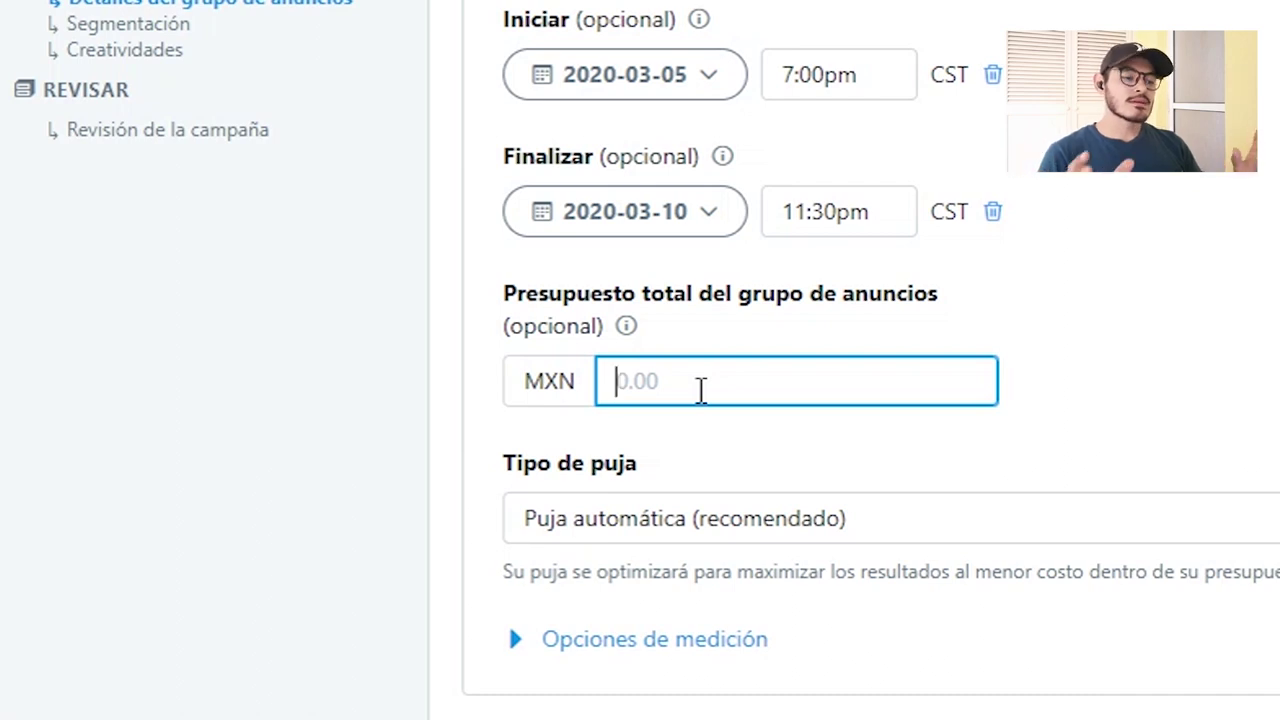
scroll(700, 390, "down", 2)
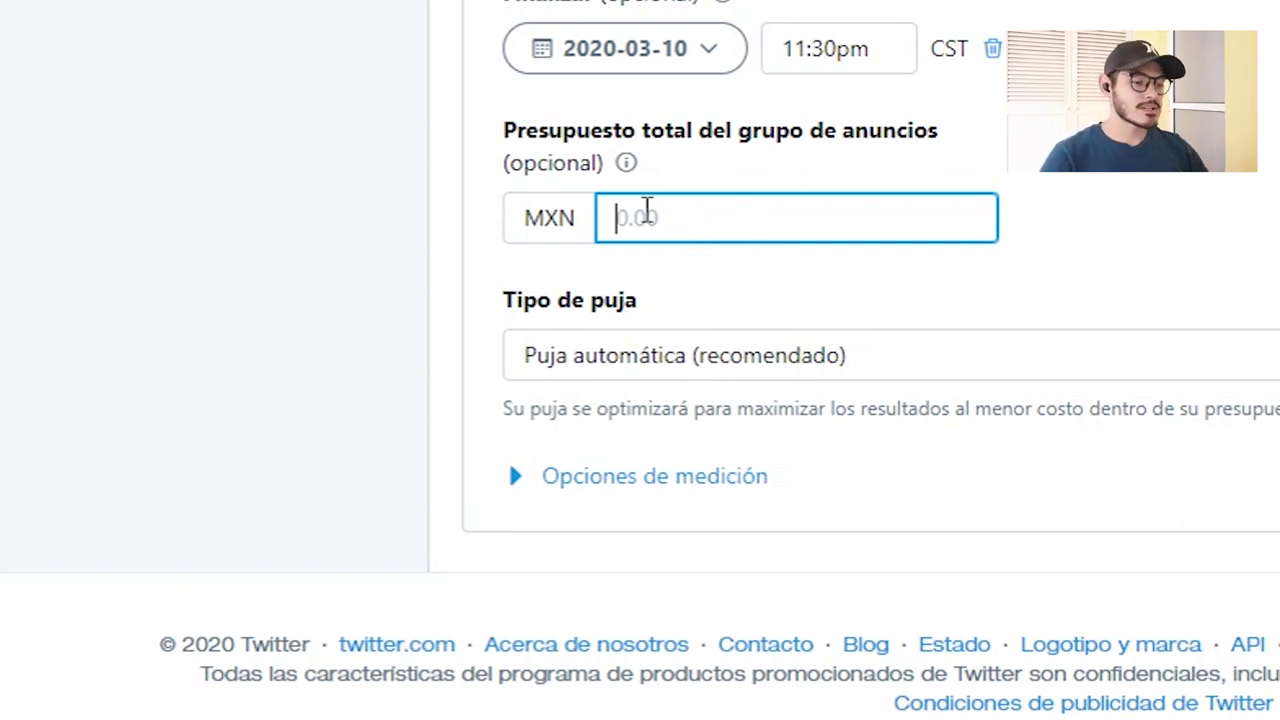
scroll(648, 240, "up", 2)
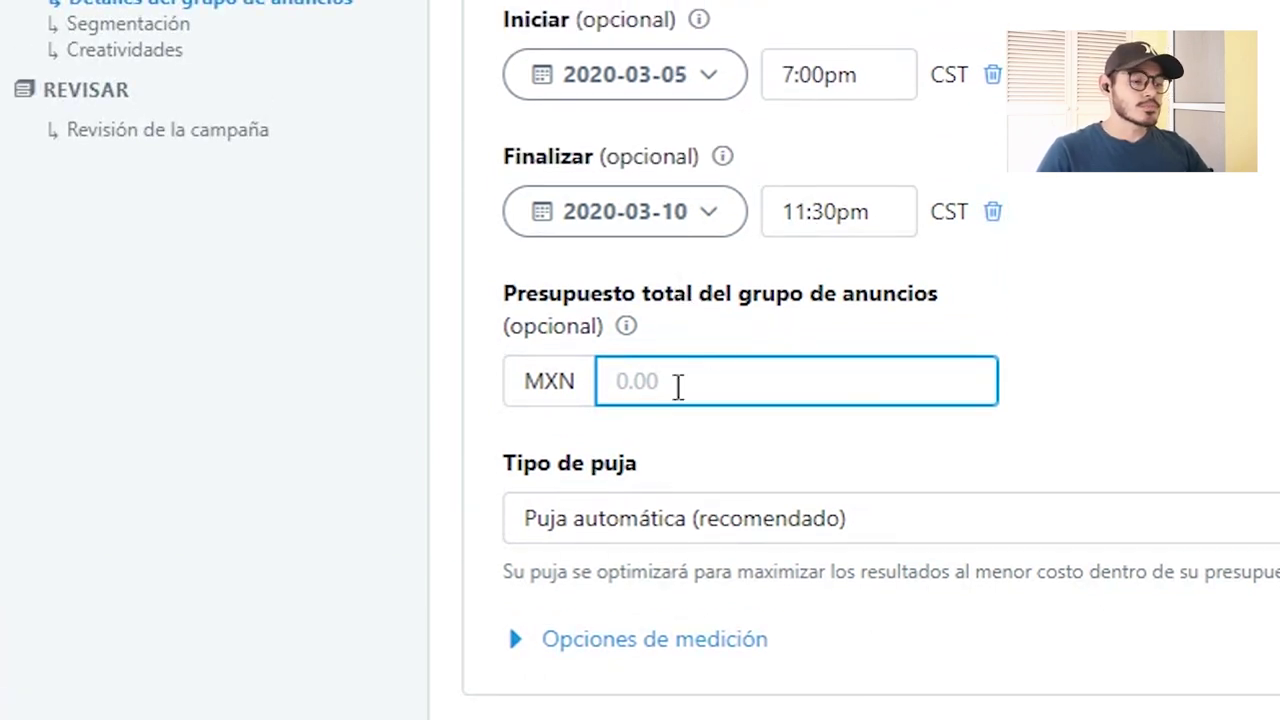
type("300")
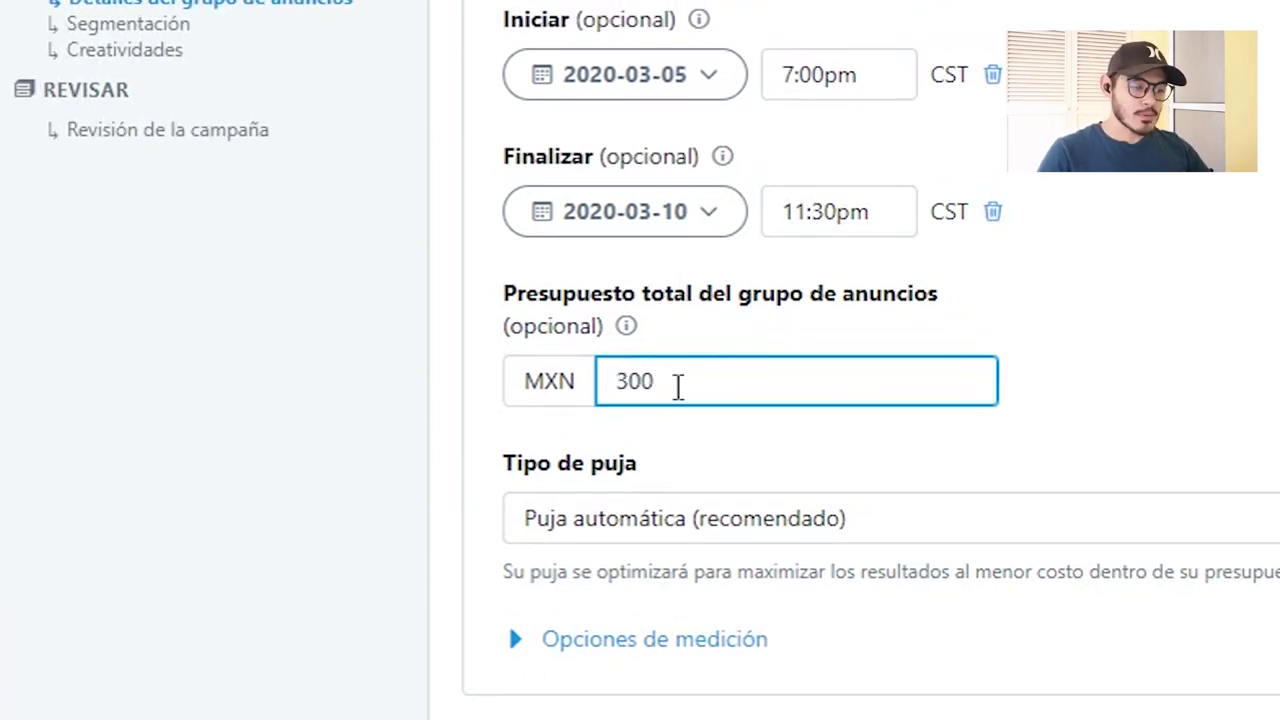
left_click(1192, 445)
Review the bid type choices, keeping Puja automática (recomendado), and open the measurement options
scroll(333, 295, "down", 2)
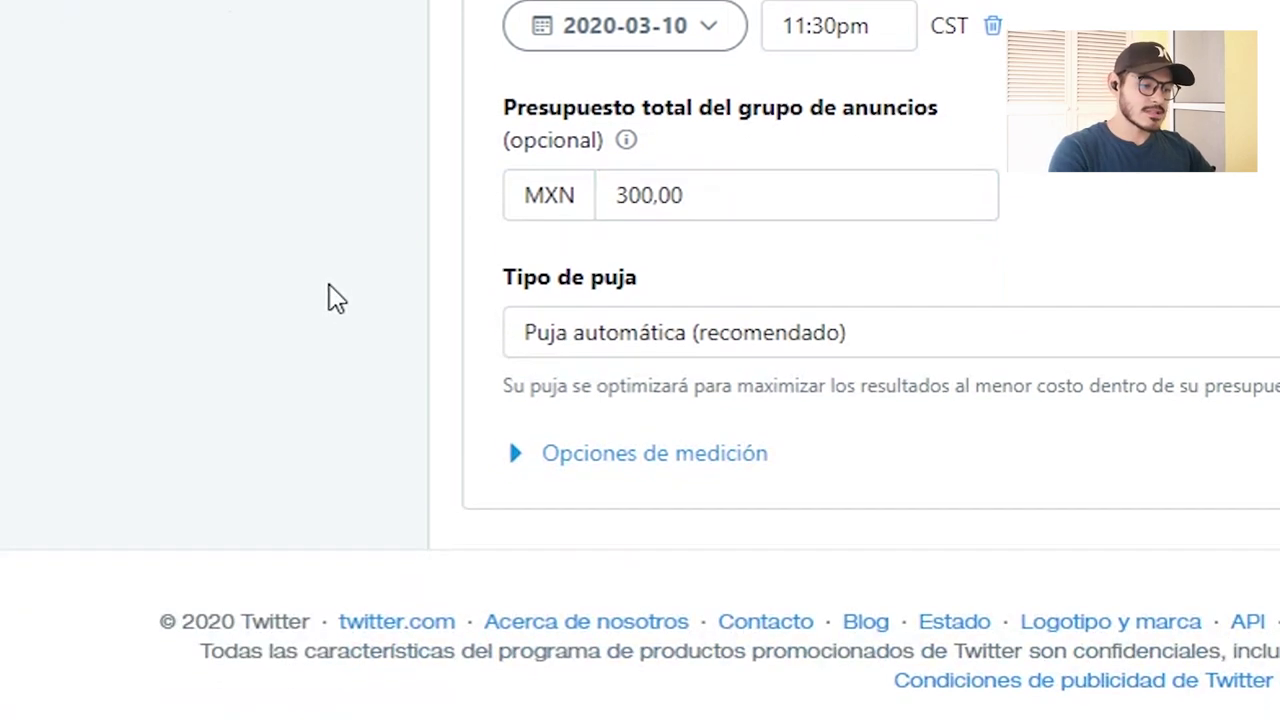
left_click(633, 348)
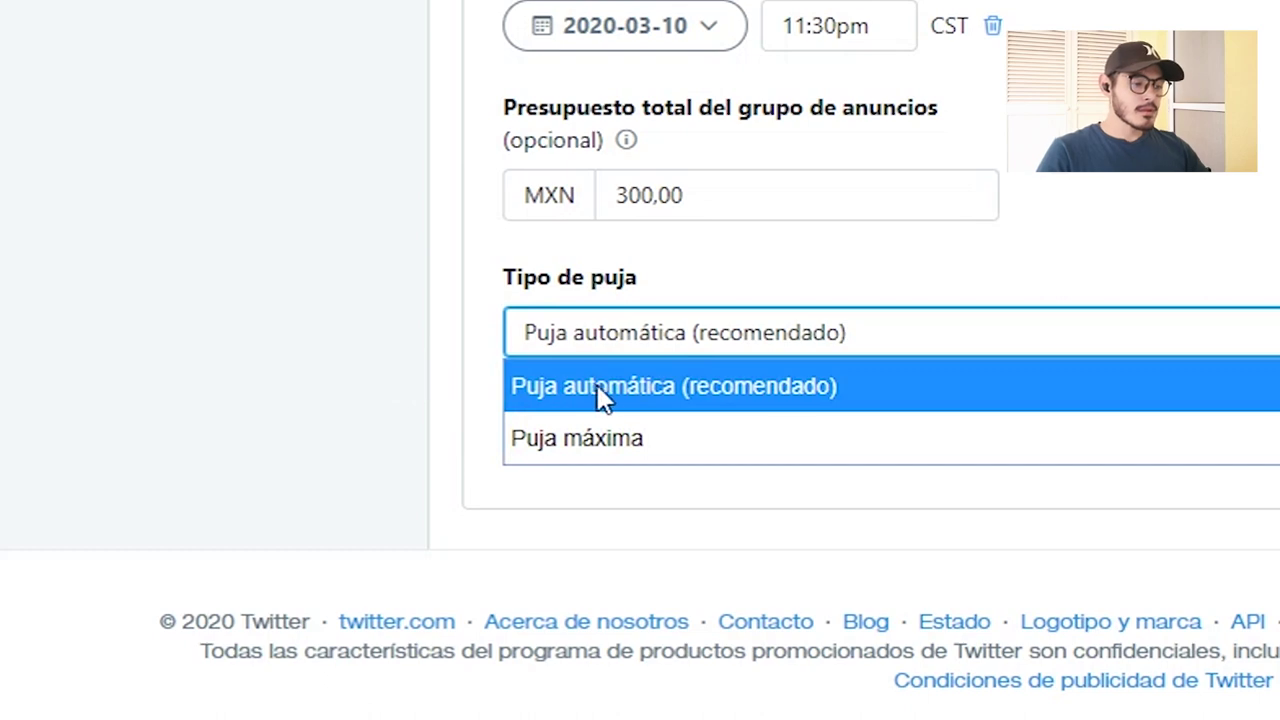
left_click(383, 371)
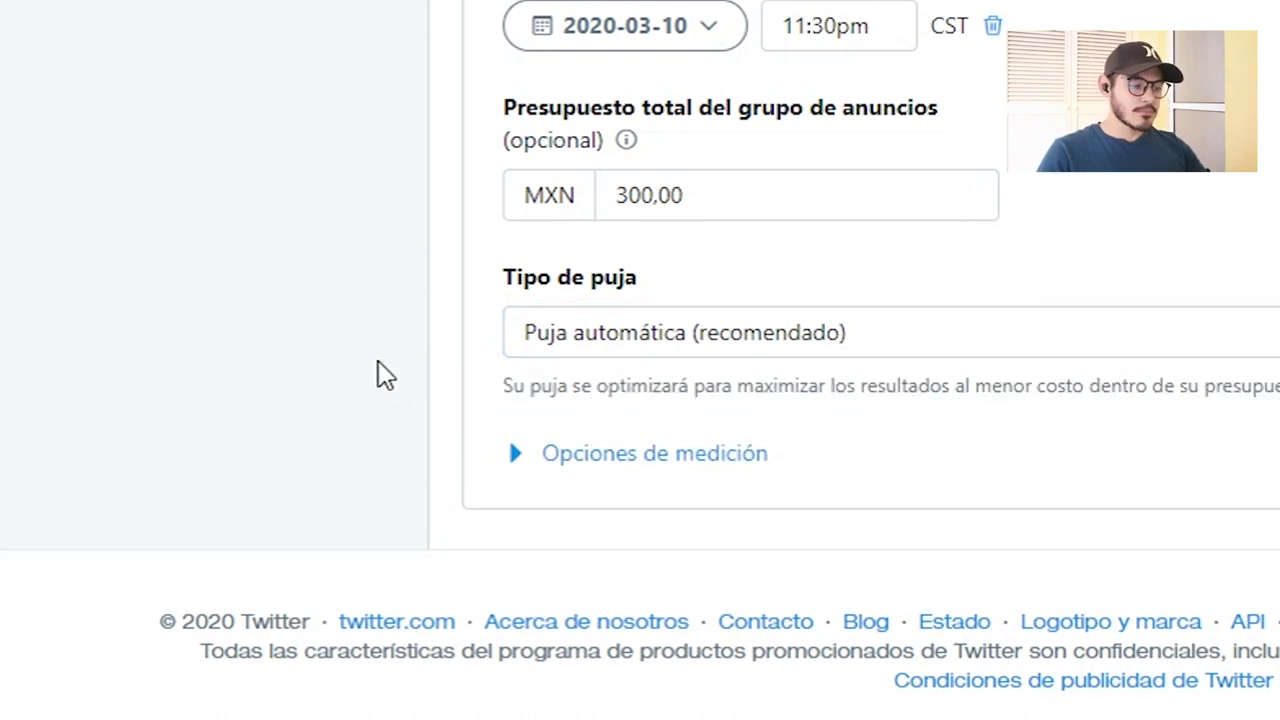
left_click(515, 453)
Examine the custom and flexible audience categories offered in the ad group's segmentation
scroll(516, 456, "down", 2)
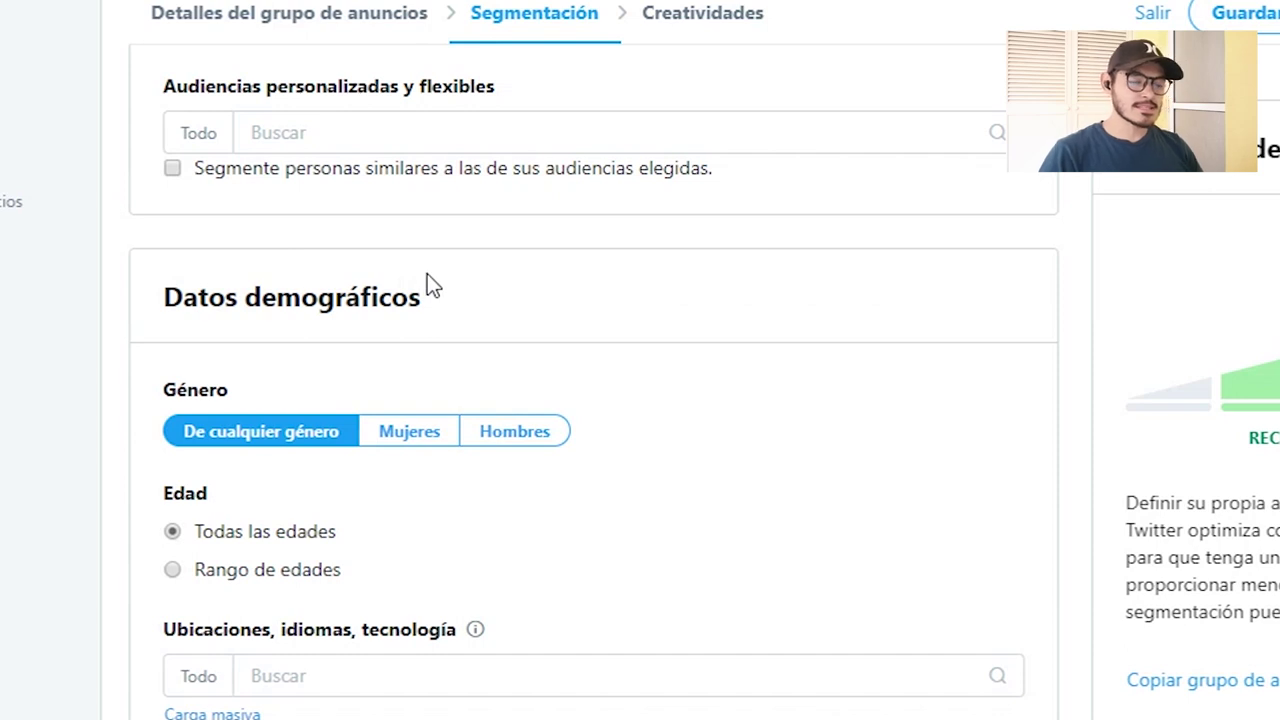
scroll(374, 285, "up", 3)
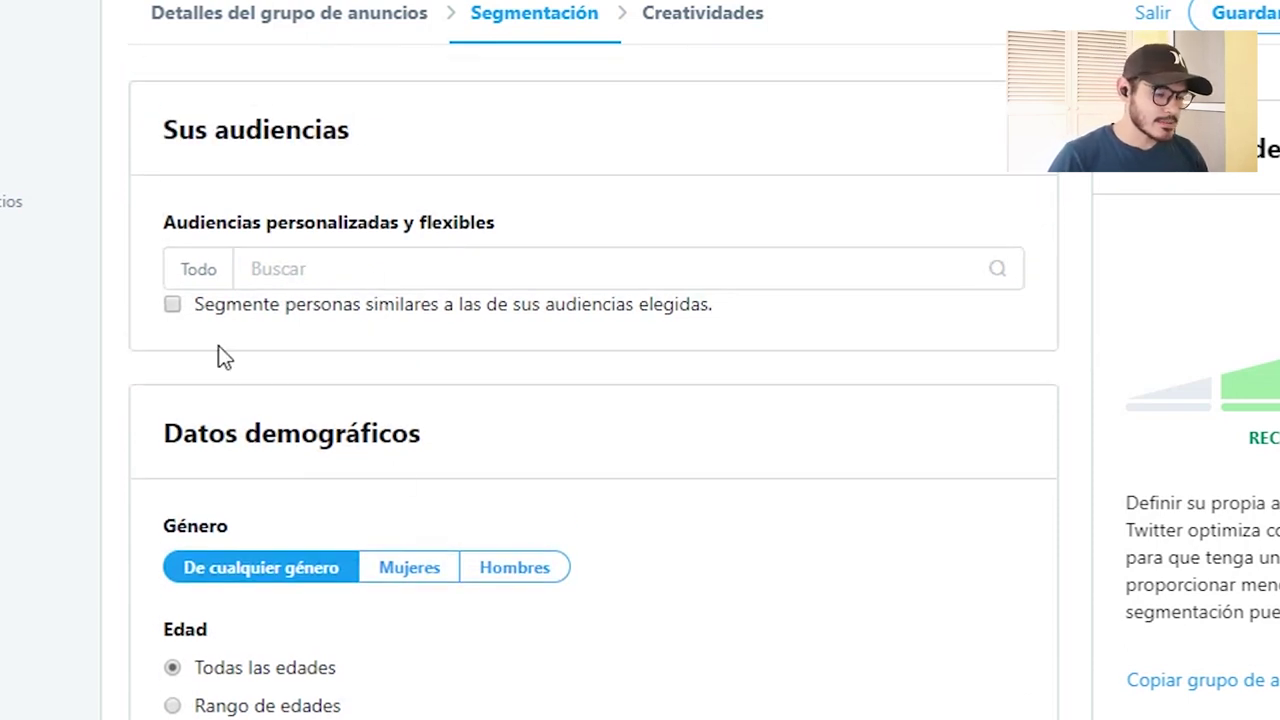
left_click(281, 263)
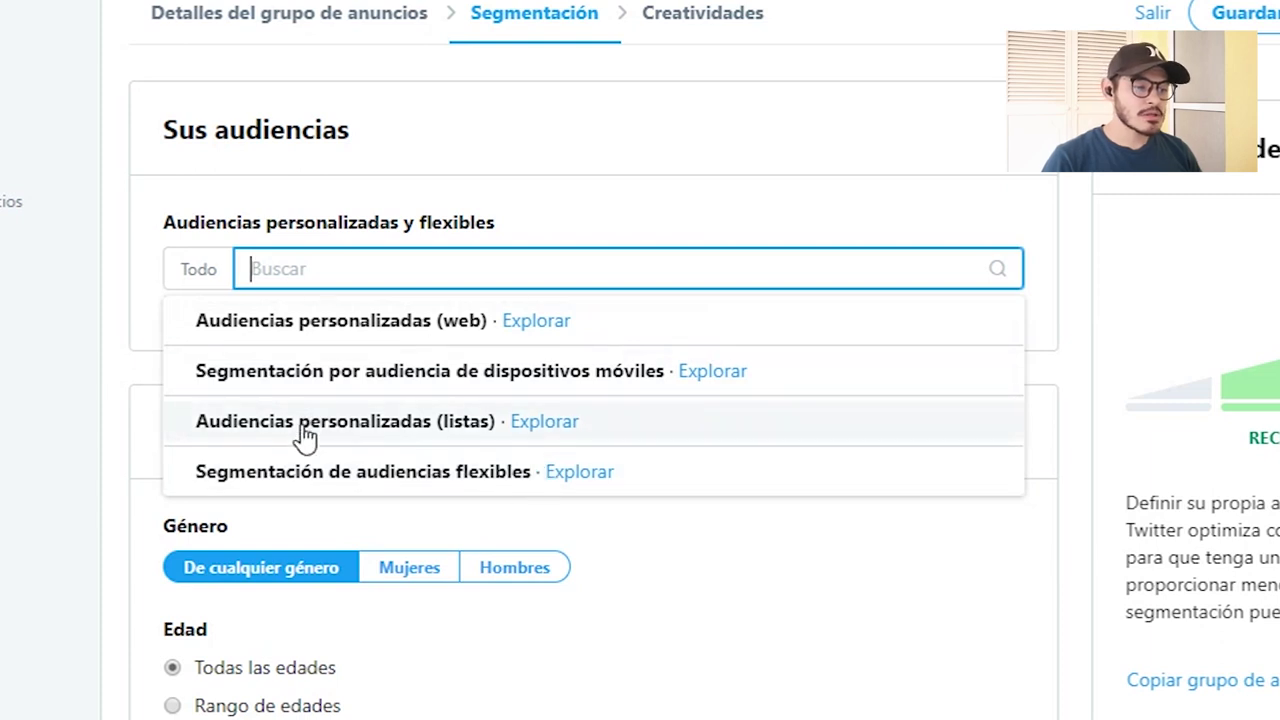
left_click(632, 150)
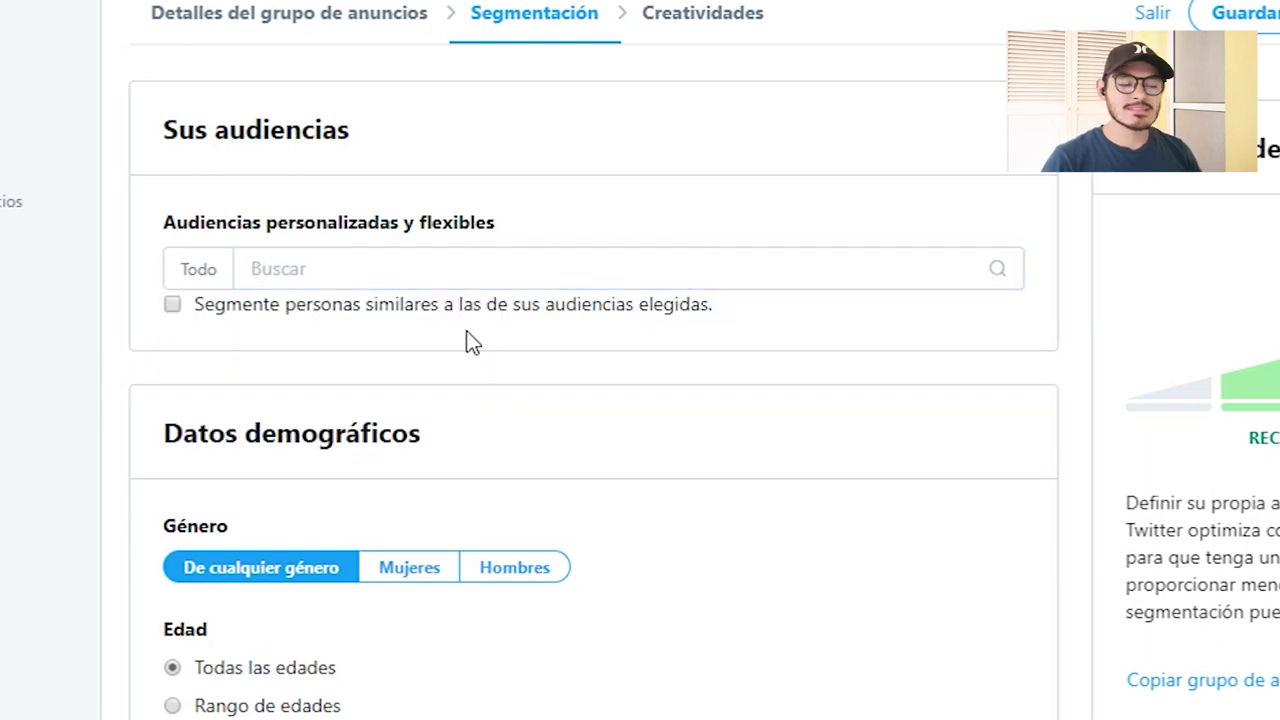
Go over the gender options in the demographic data and target the ad group at Mujeres
scroll(473, 331, "down", 1)
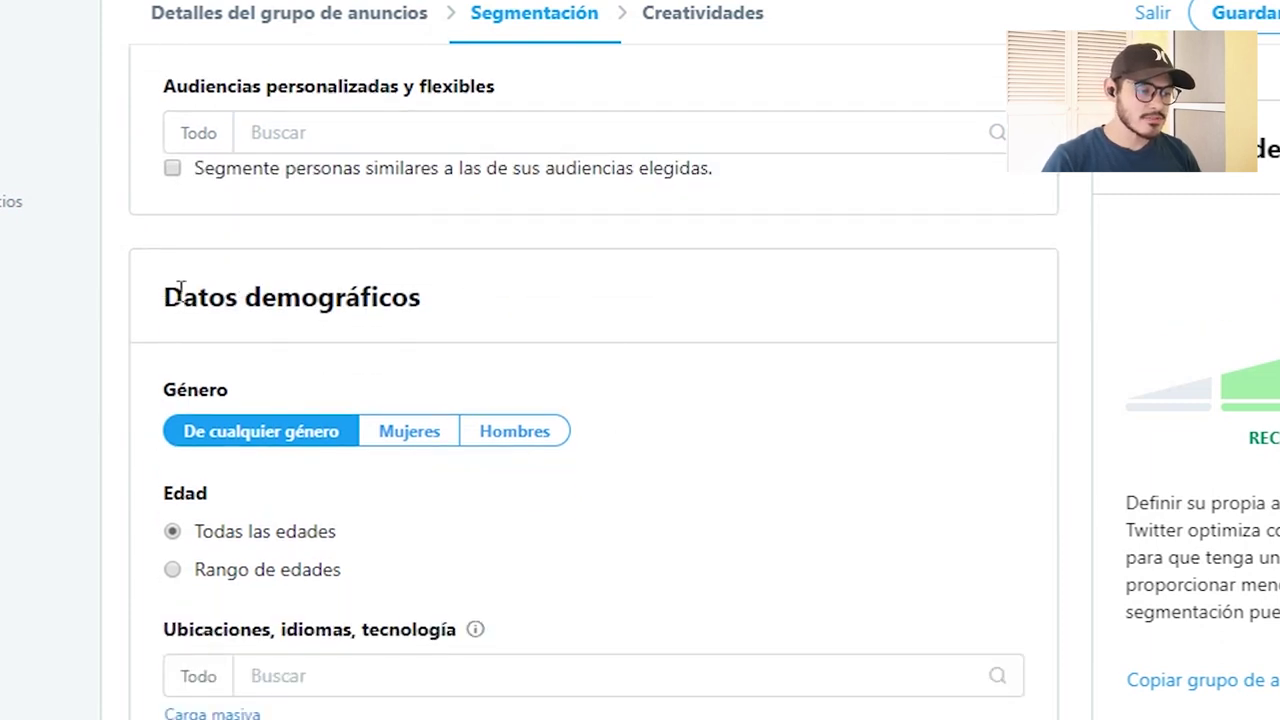
left_click_drag(180, 290, 422, 298)
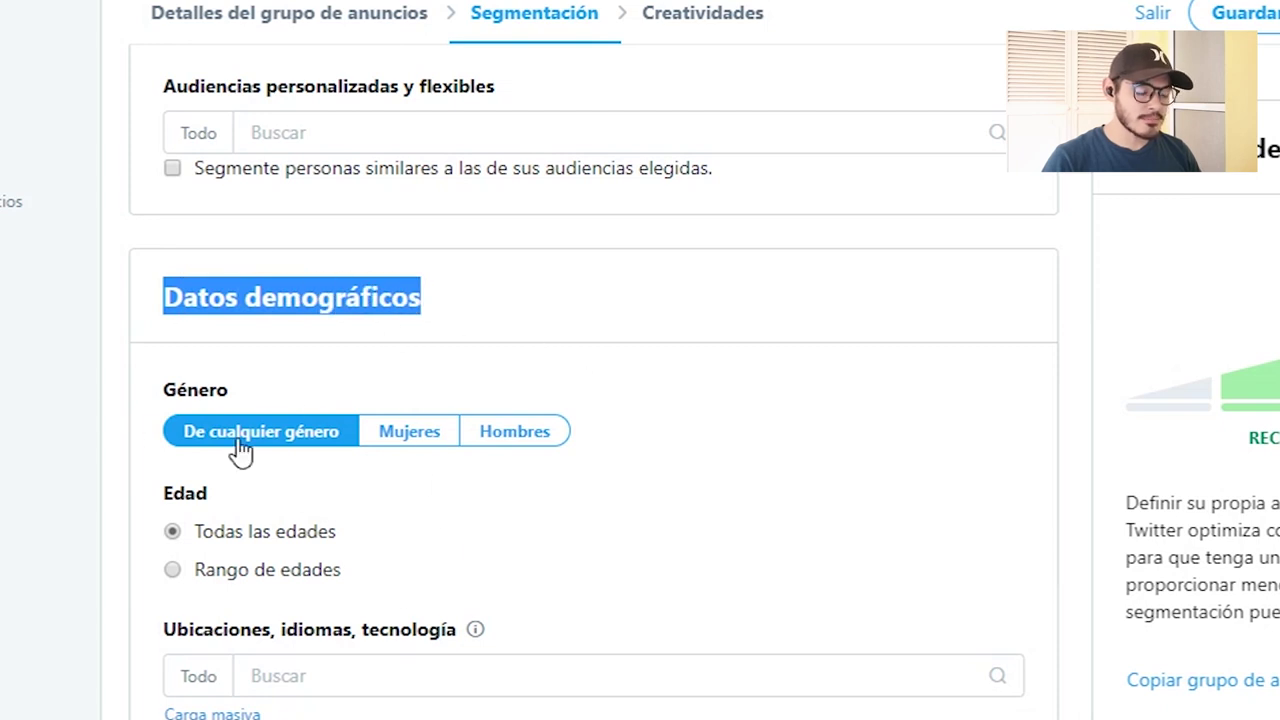
left_click(346, 532)
left_click_drag(176, 392, 247, 404)
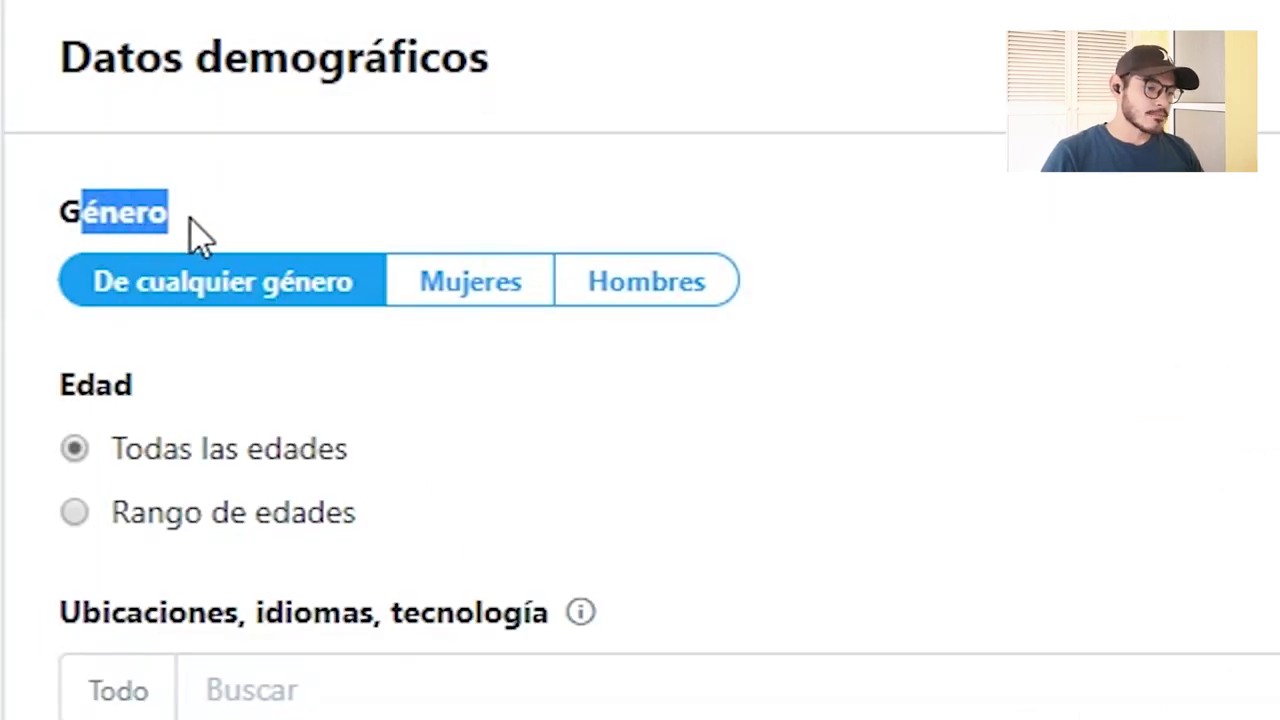
left_click(435, 293)
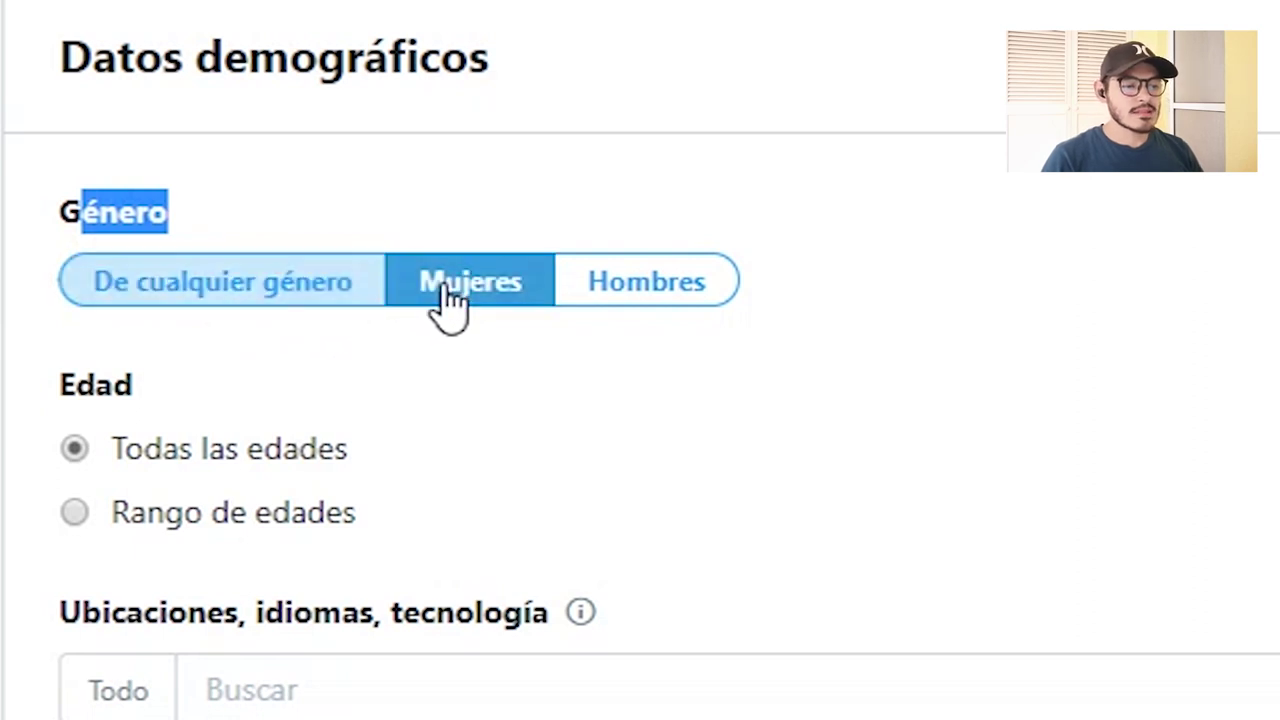
left_click(640, 322)
left_click(179, 316)
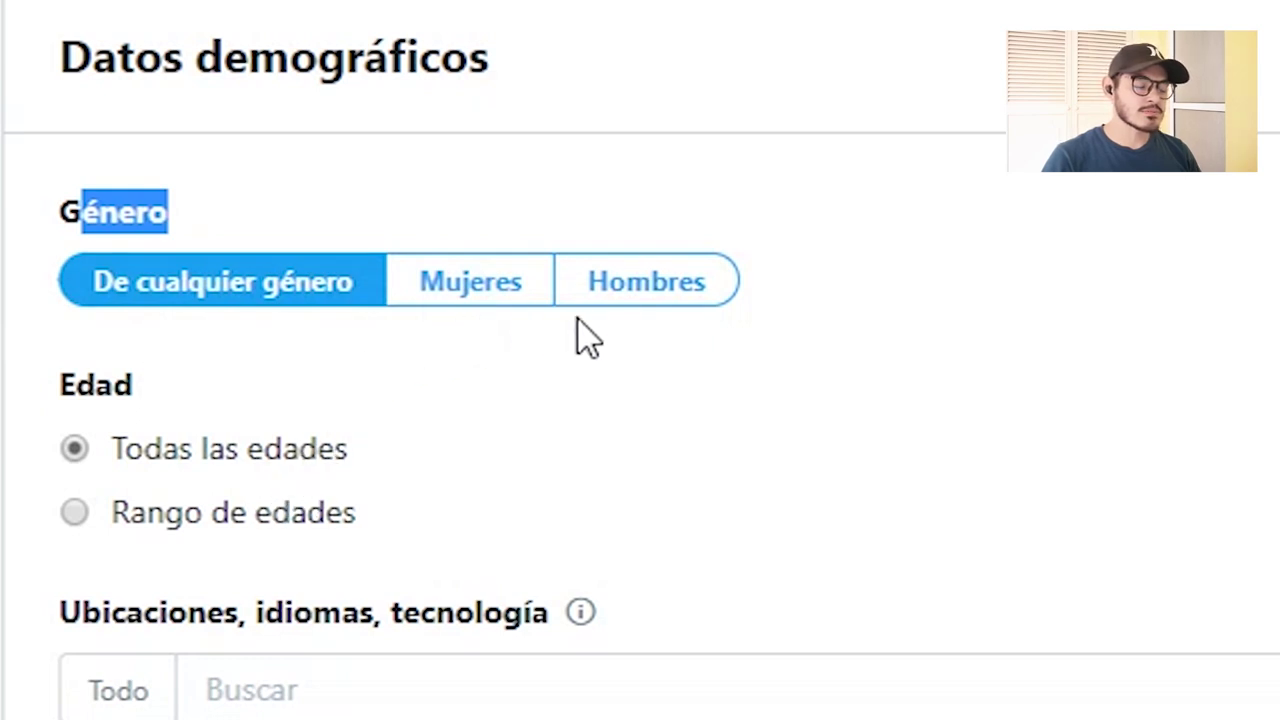
left_click(466, 298)
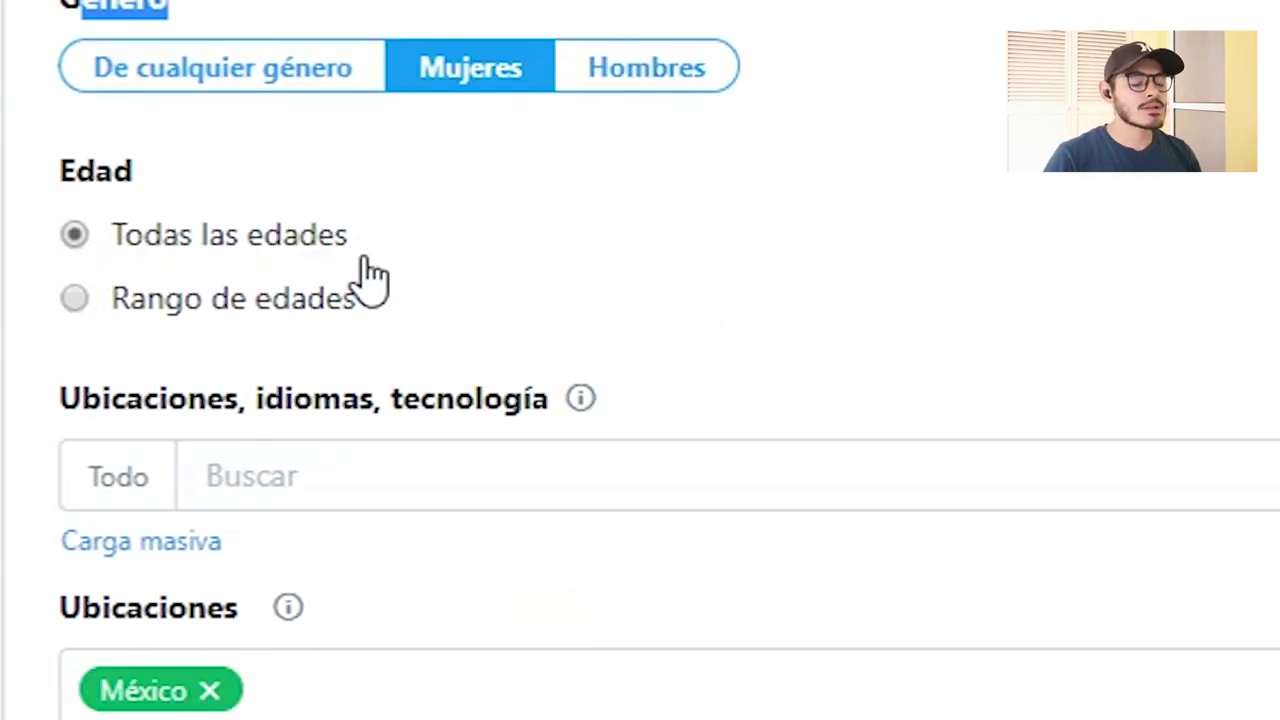
Switch the ad group's age targeting from all ages to Rango de edades
left_click(94, 310)
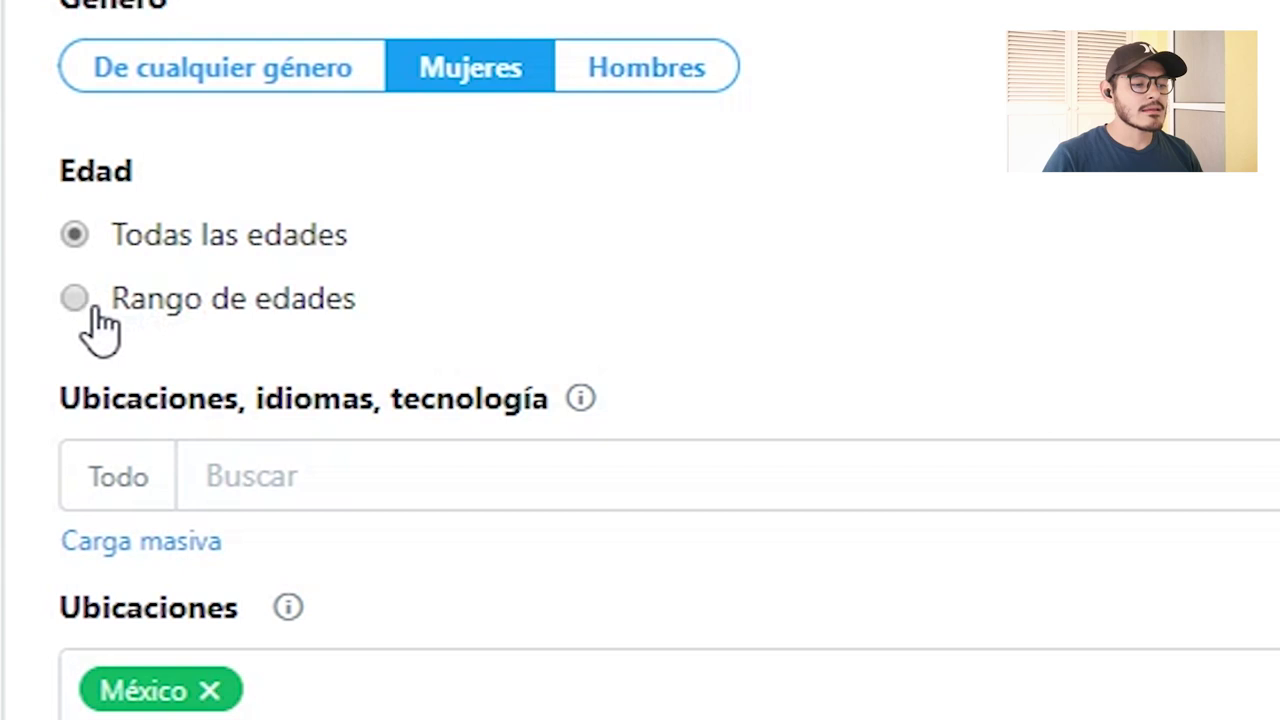
left_click(98, 310)
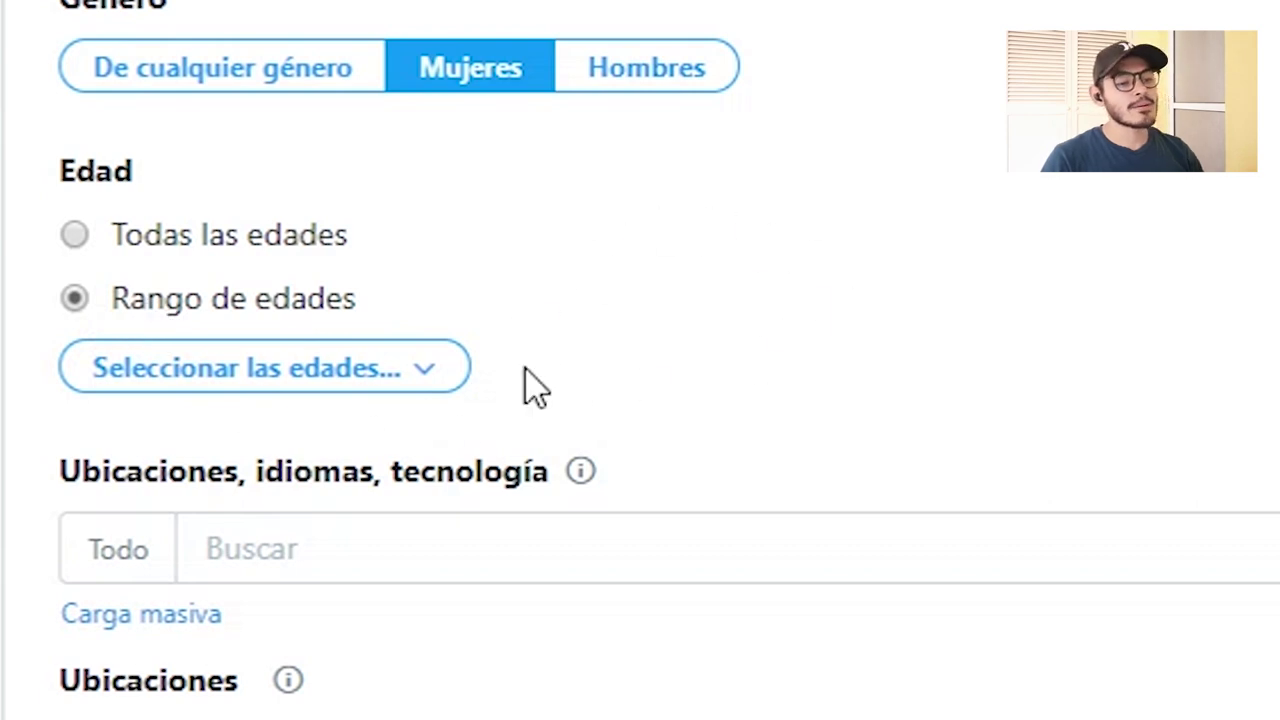
scroll(535, 388, "down", 2)
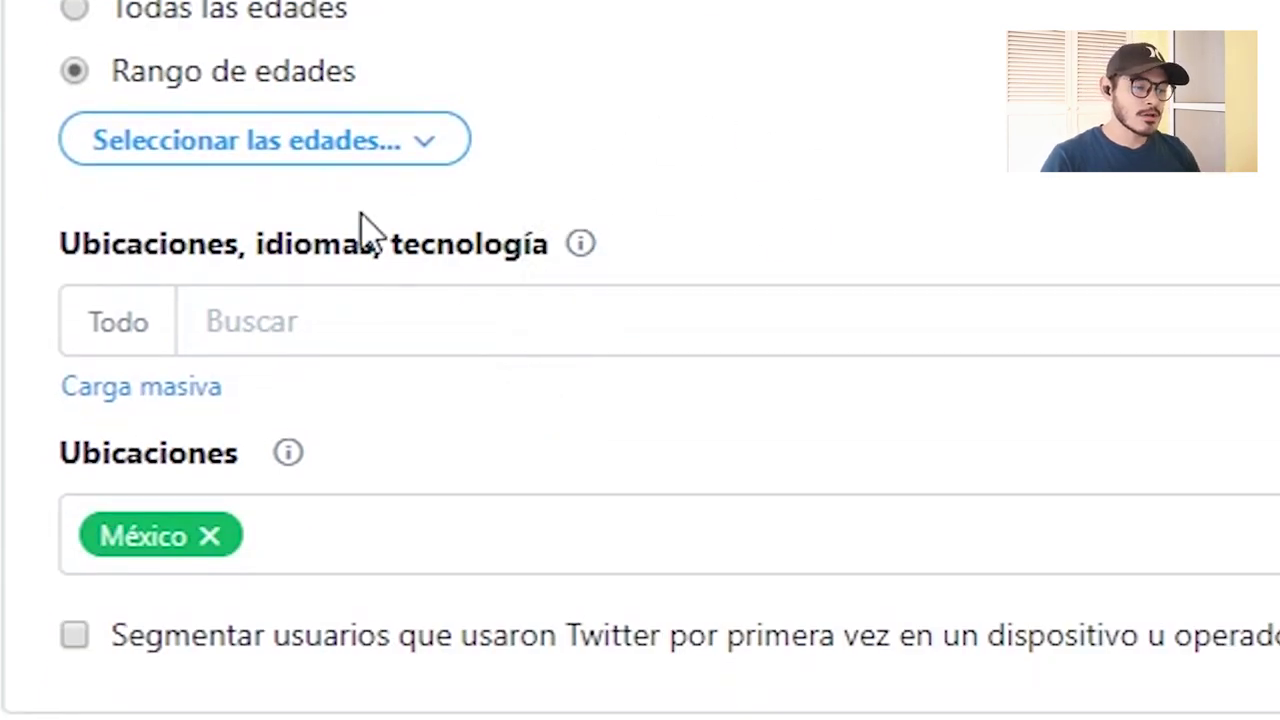
Go through the available age ranges and set the ad group's age targeting to 21 a 34
left_click(318, 158)
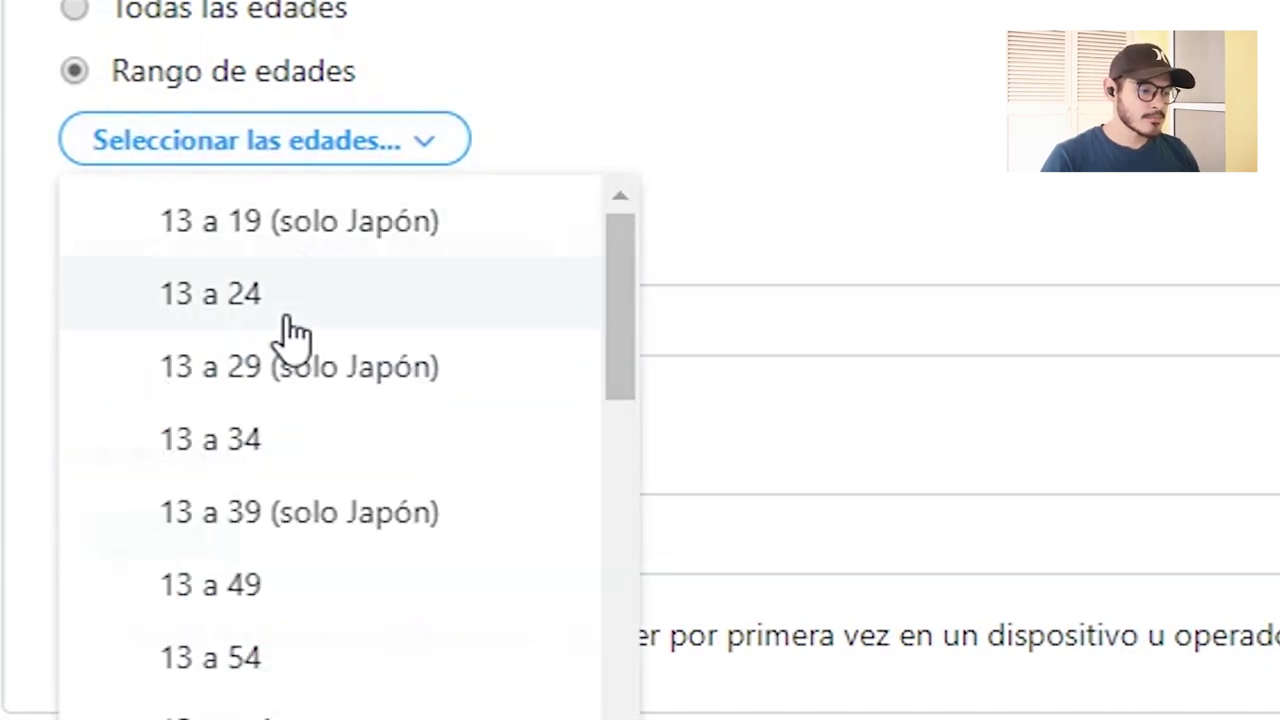
scroll(286, 337, "down", 10)
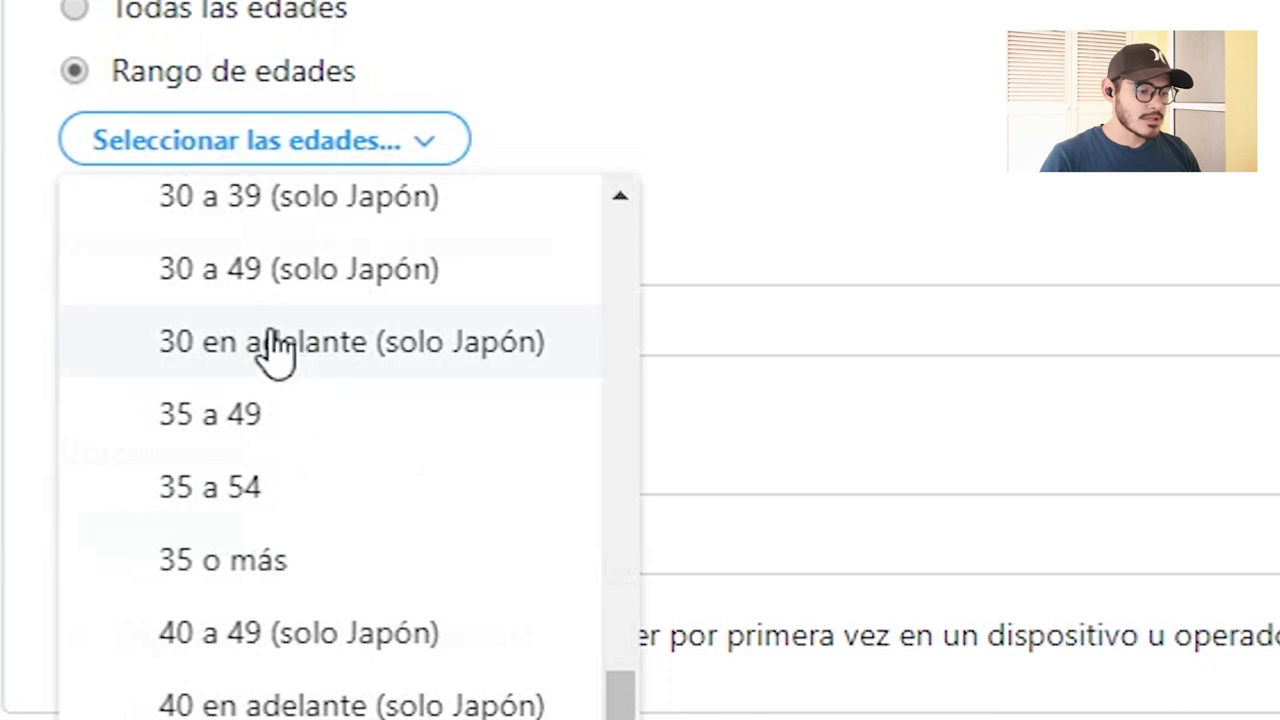
scroll(271, 349, "up", 10)
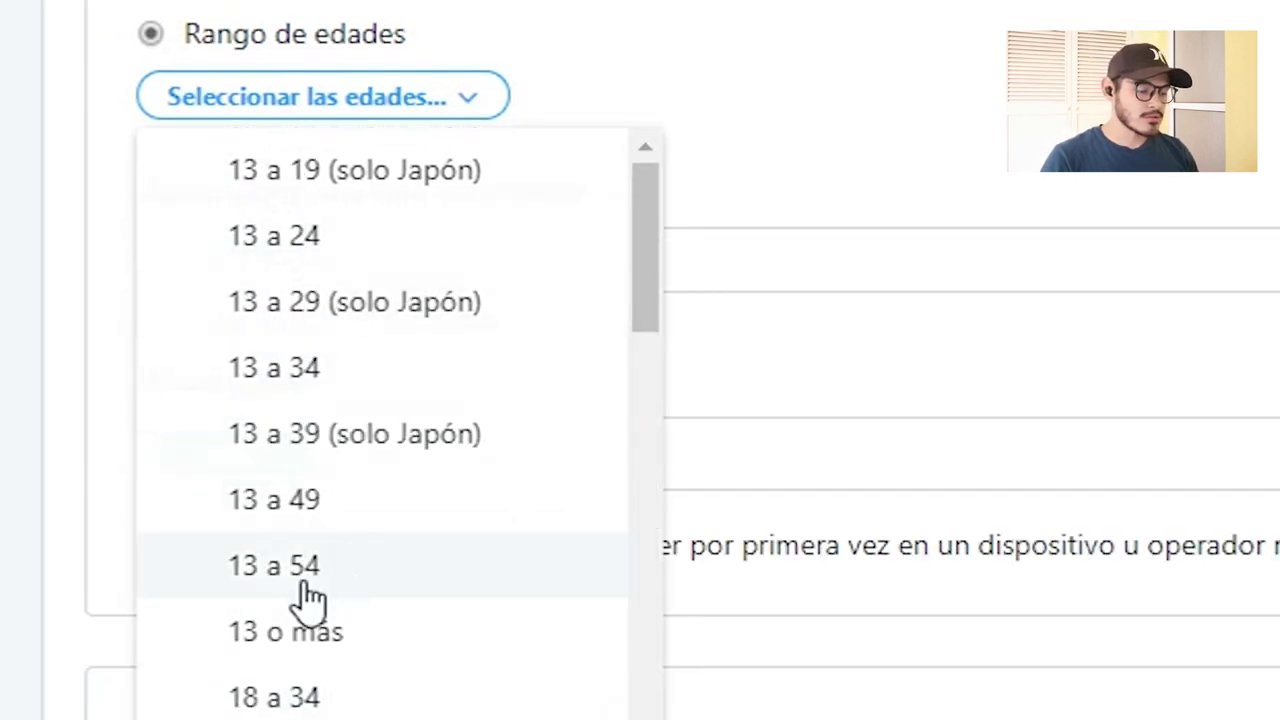
scroll(290, 600, "down", 3)
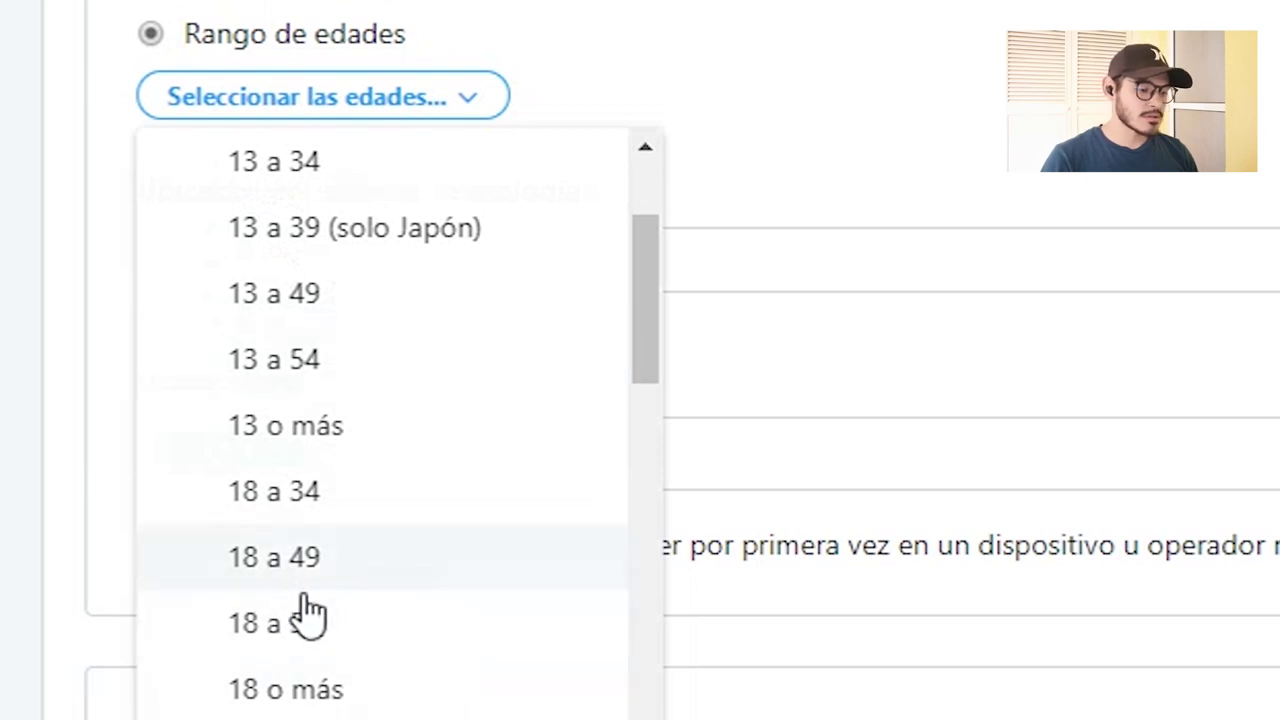
scroll(303, 623, "up", 3)
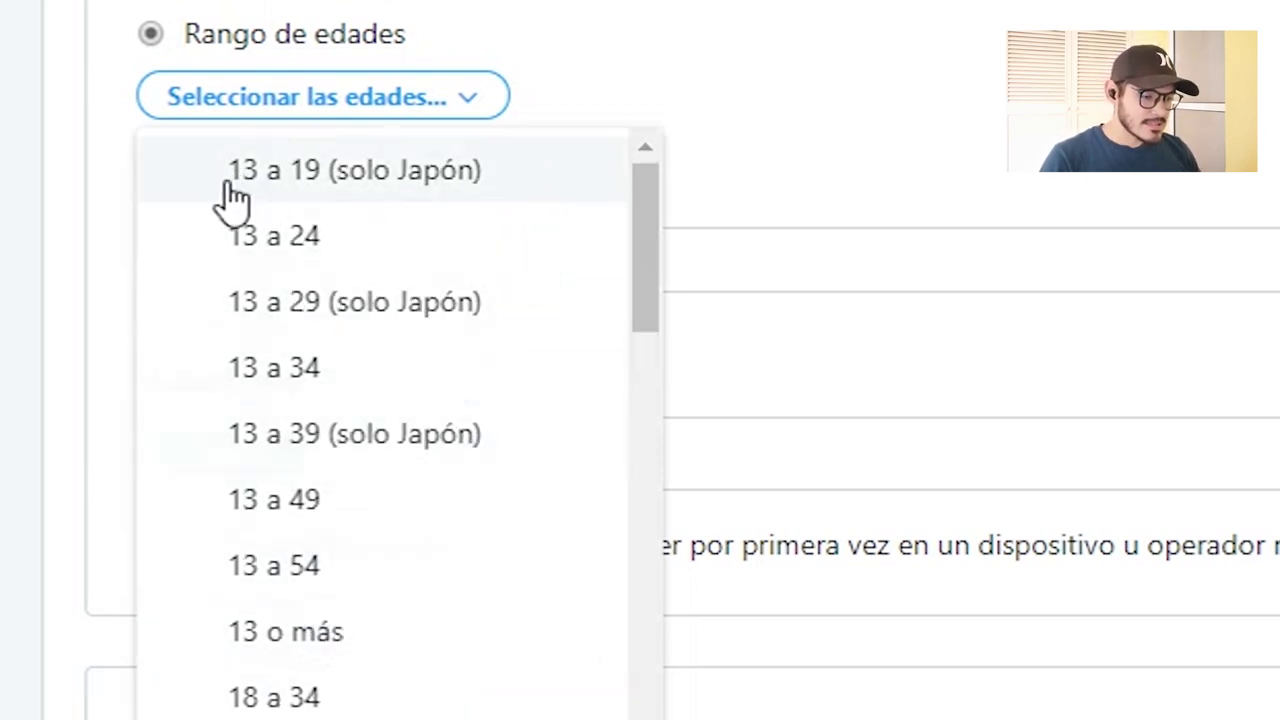
scroll(436, 335, "down", 12)
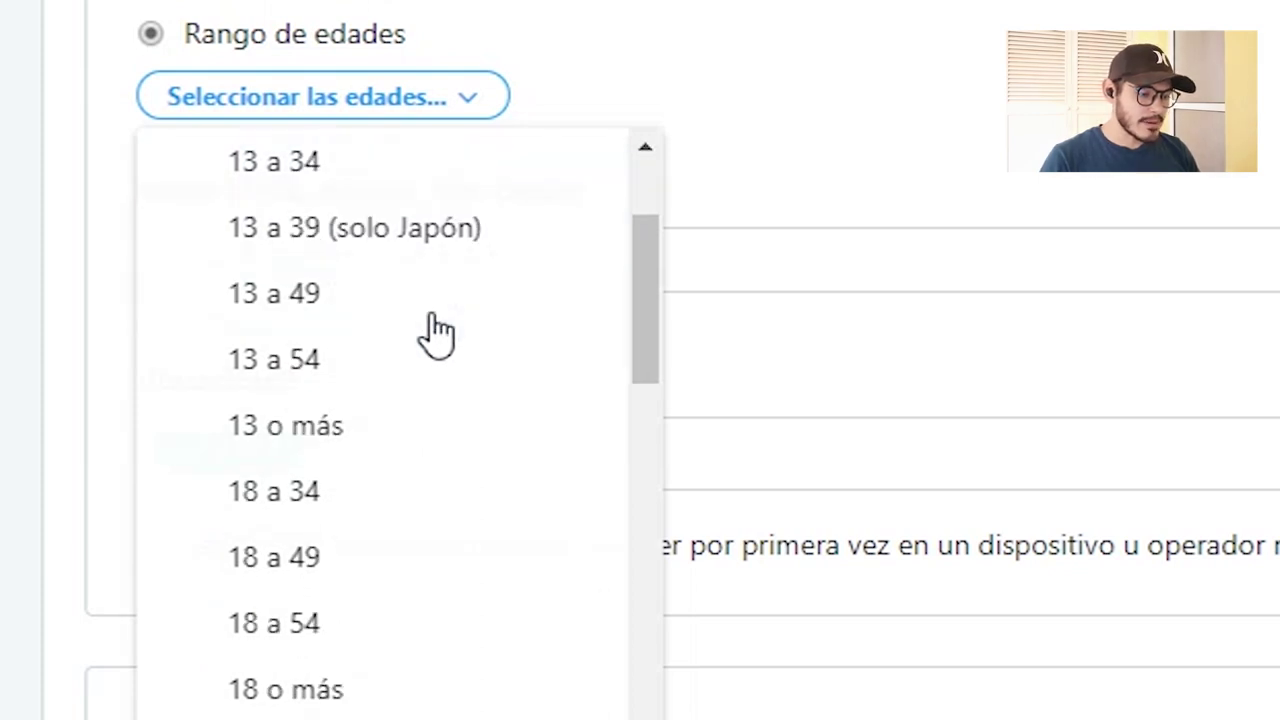
scroll(451, 566, "up", 9)
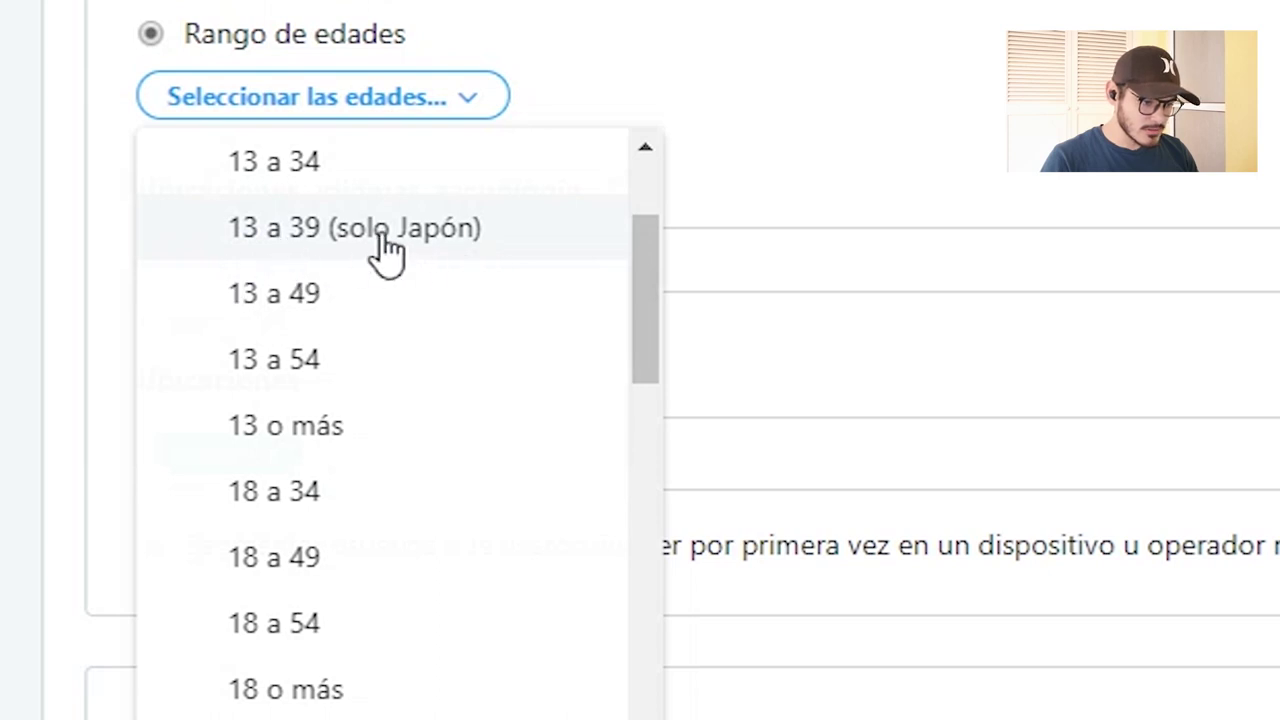
scroll(350, 250, "down", 3)
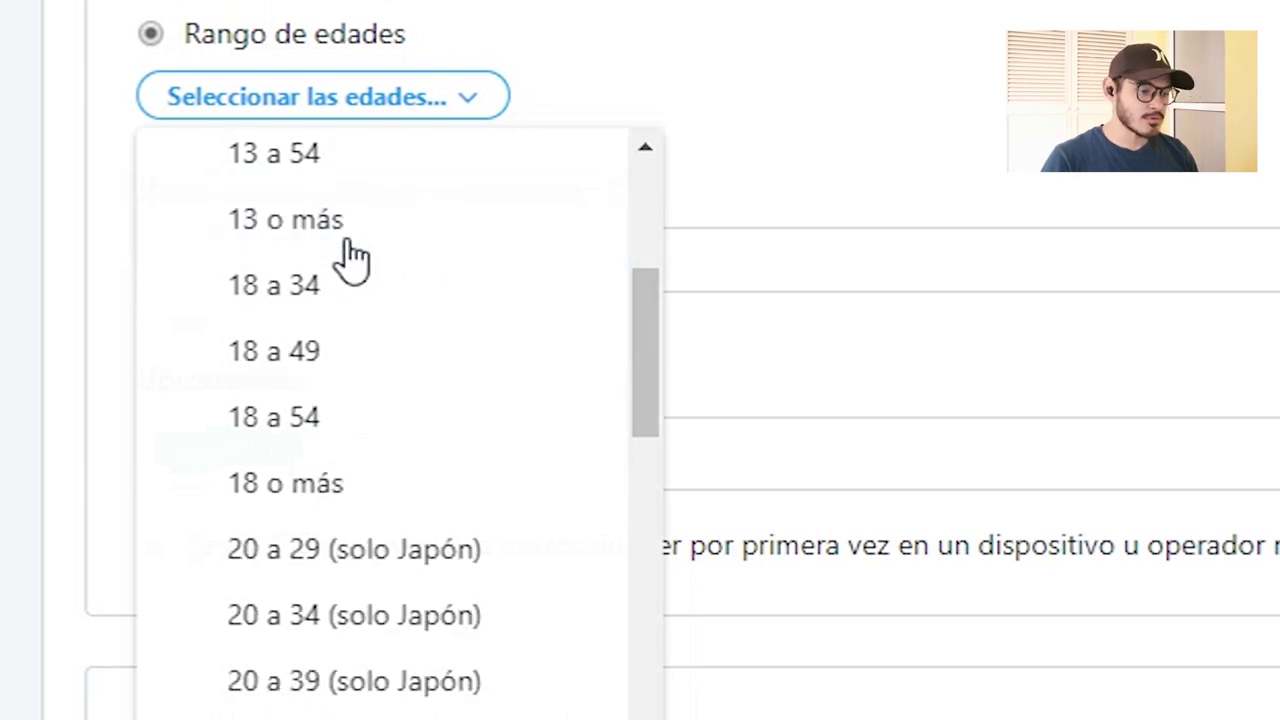
scroll(434, 629, "down", 3)
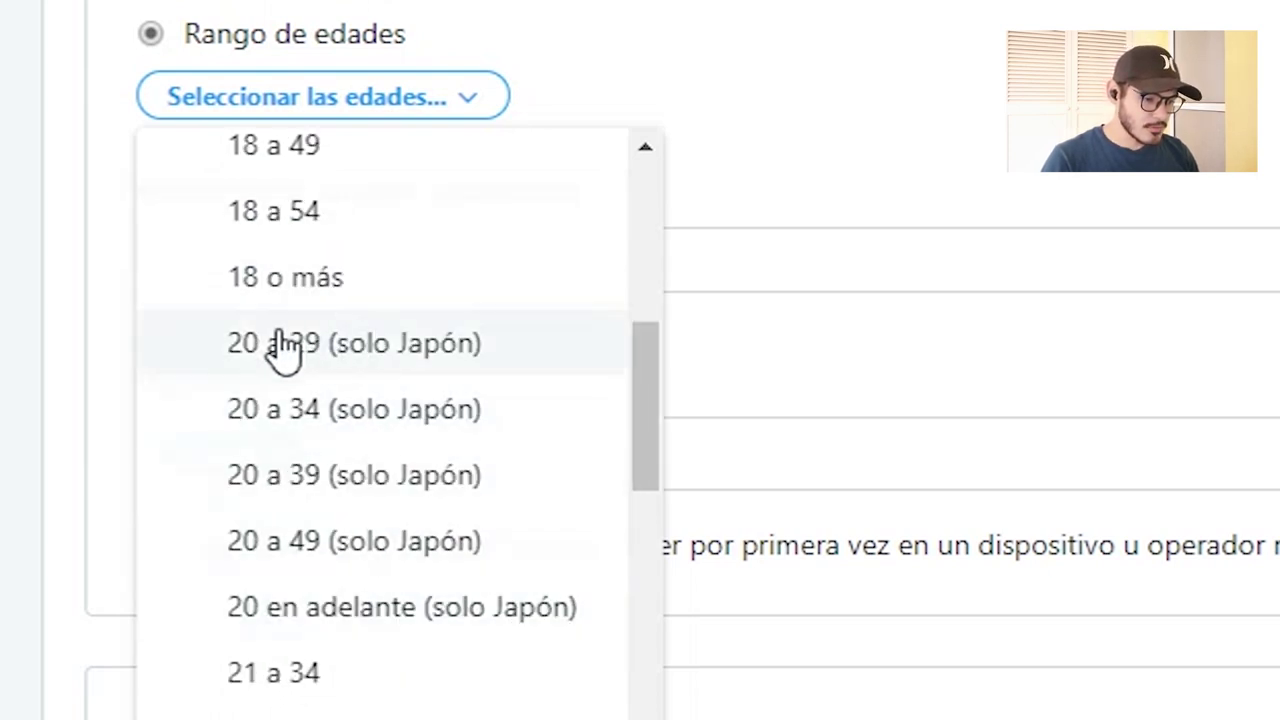
scroll(337, 390, "down", 3)
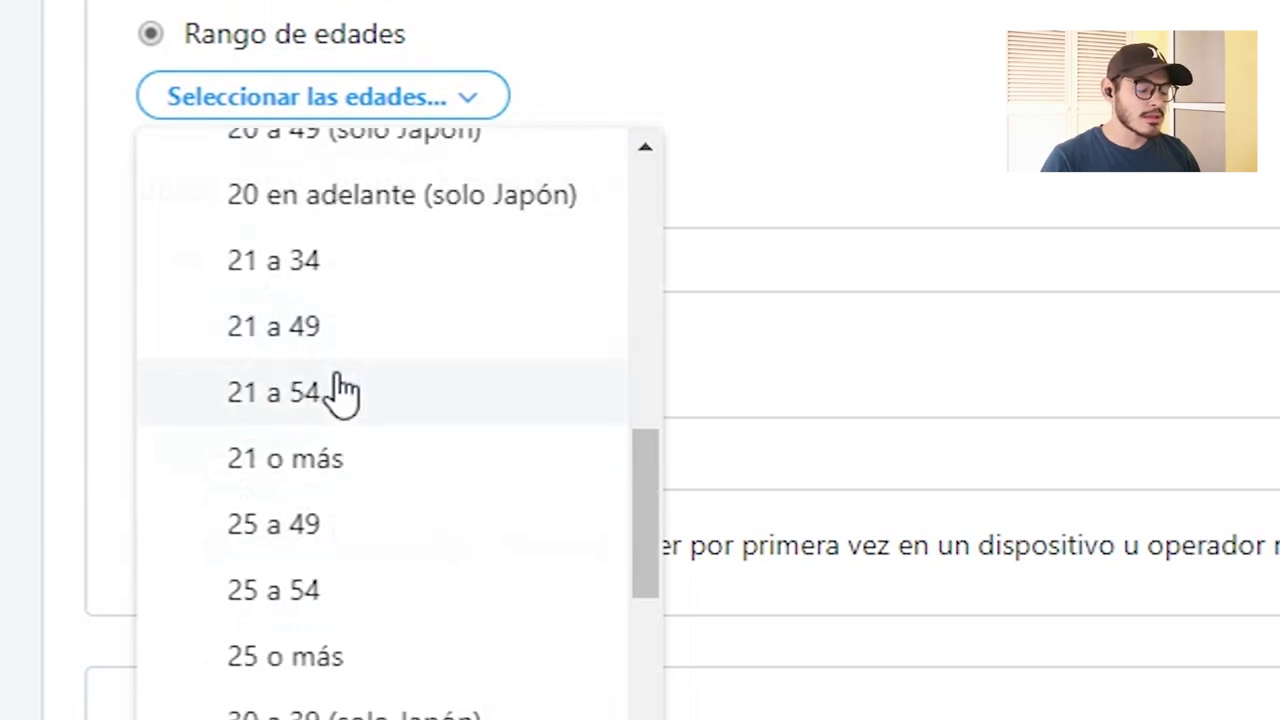
scroll(356, 414, "down", 2)
scroll(330, 595, "down", 4)
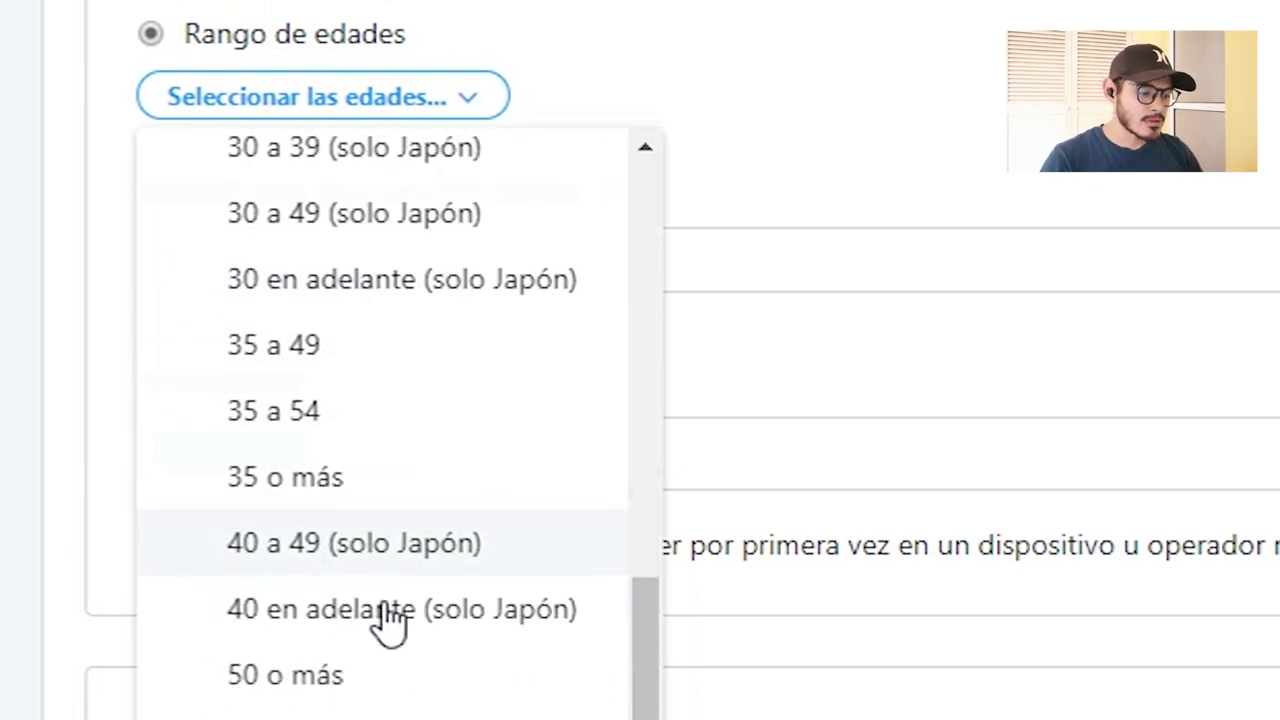
scroll(240, 575, "up", 2)
scroll(265, 588, "up", 8)
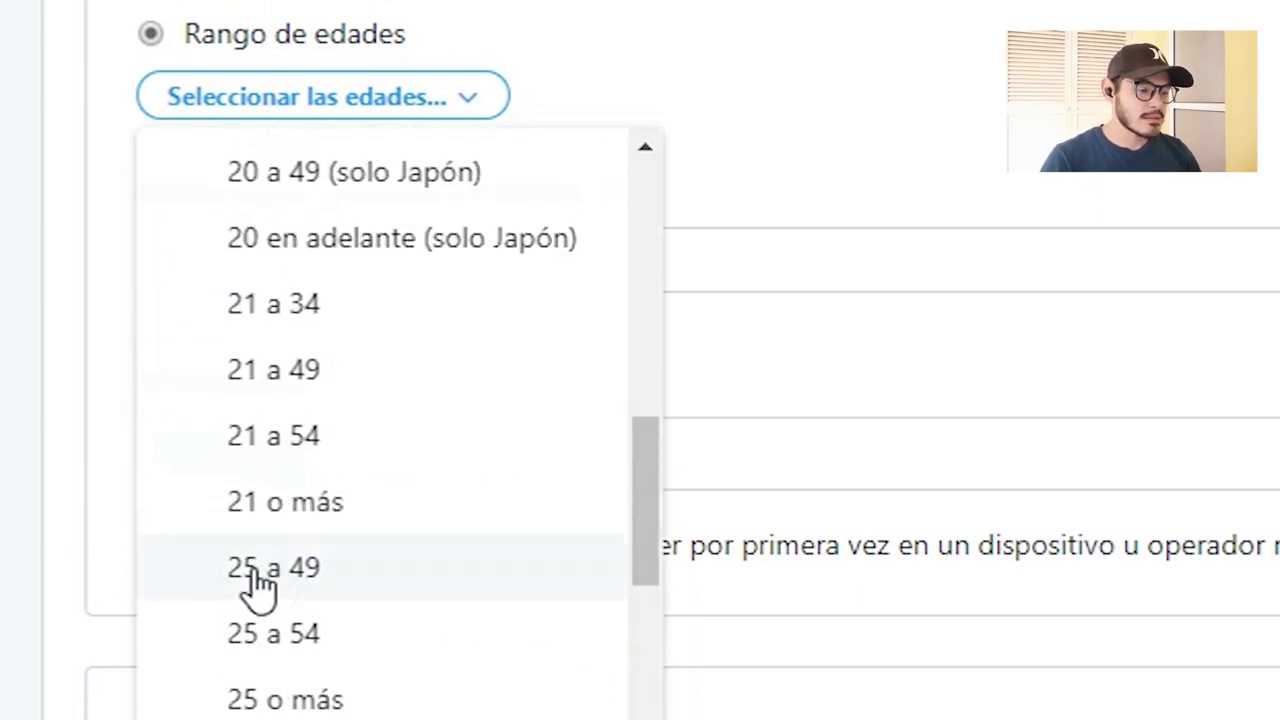
scroll(320, 550, "up", 2)
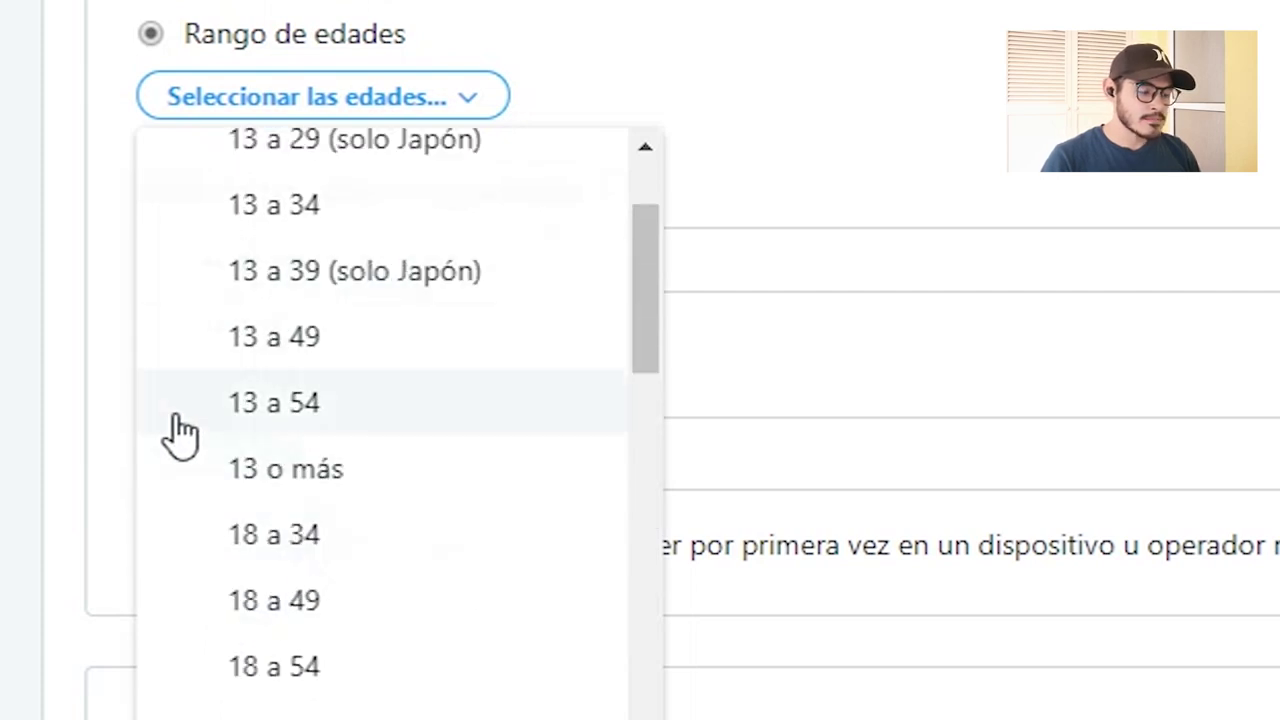
scroll(300, 523, "down", 2)
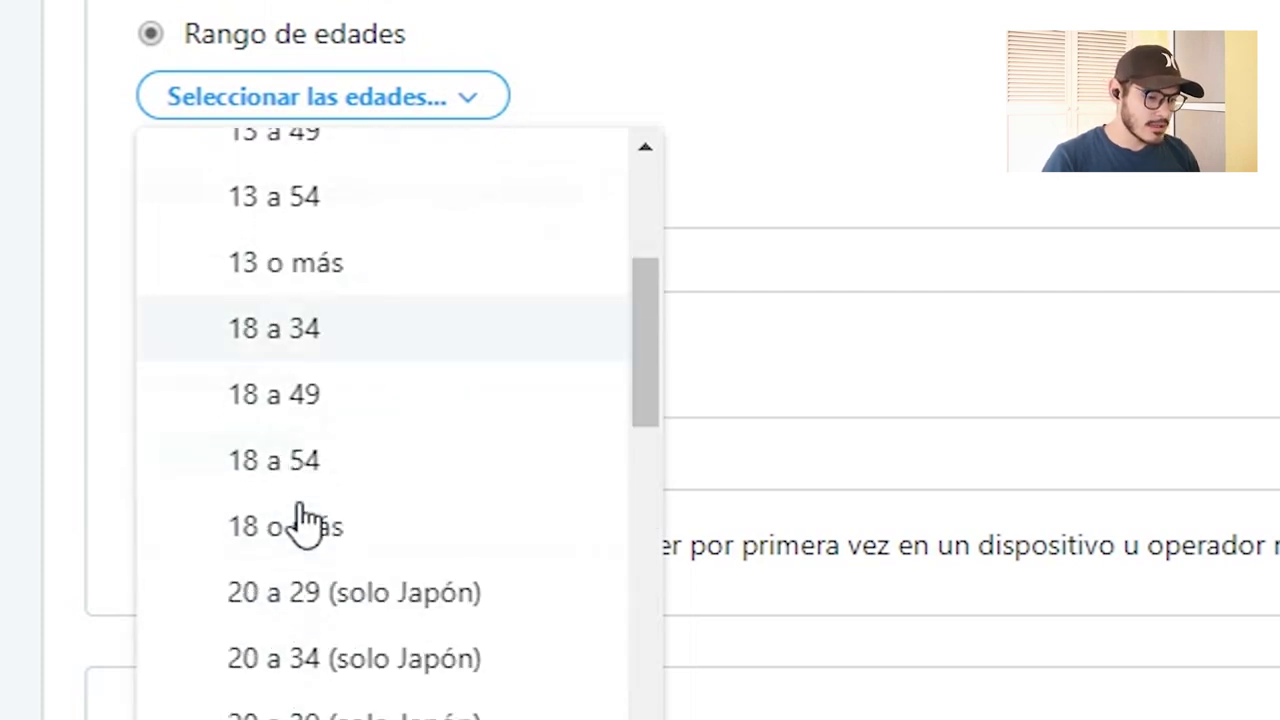
scroll(380, 610, "down", 5)
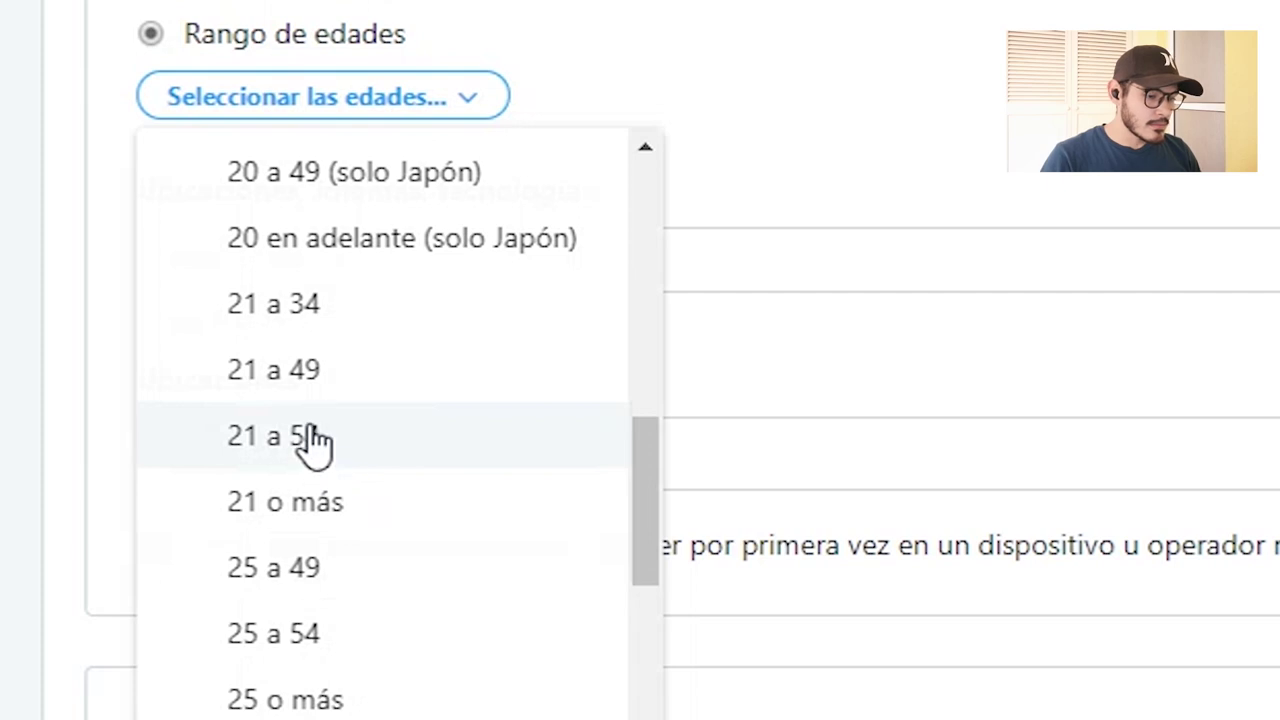
left_click(290, 308)
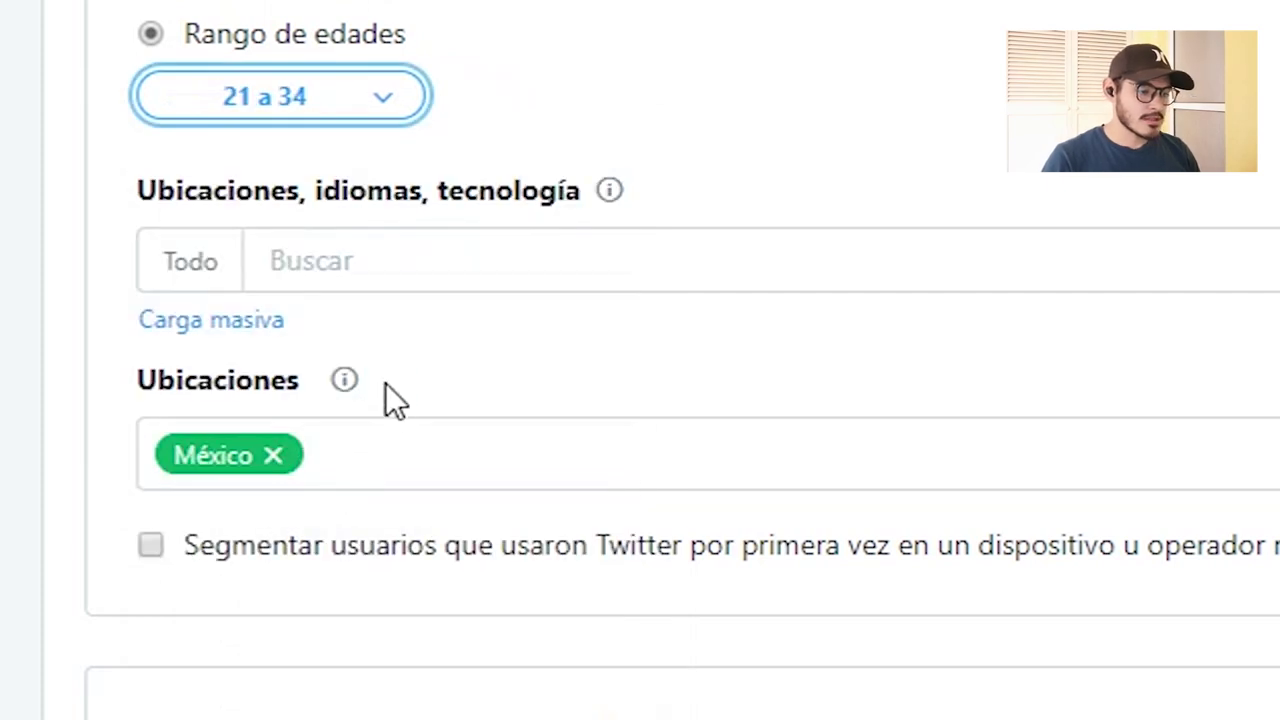
Explore the Idiomas category under locations, languages and technology, and add Inglés (en) as a target language
left_click(253, 261)
left_click(650, 151)
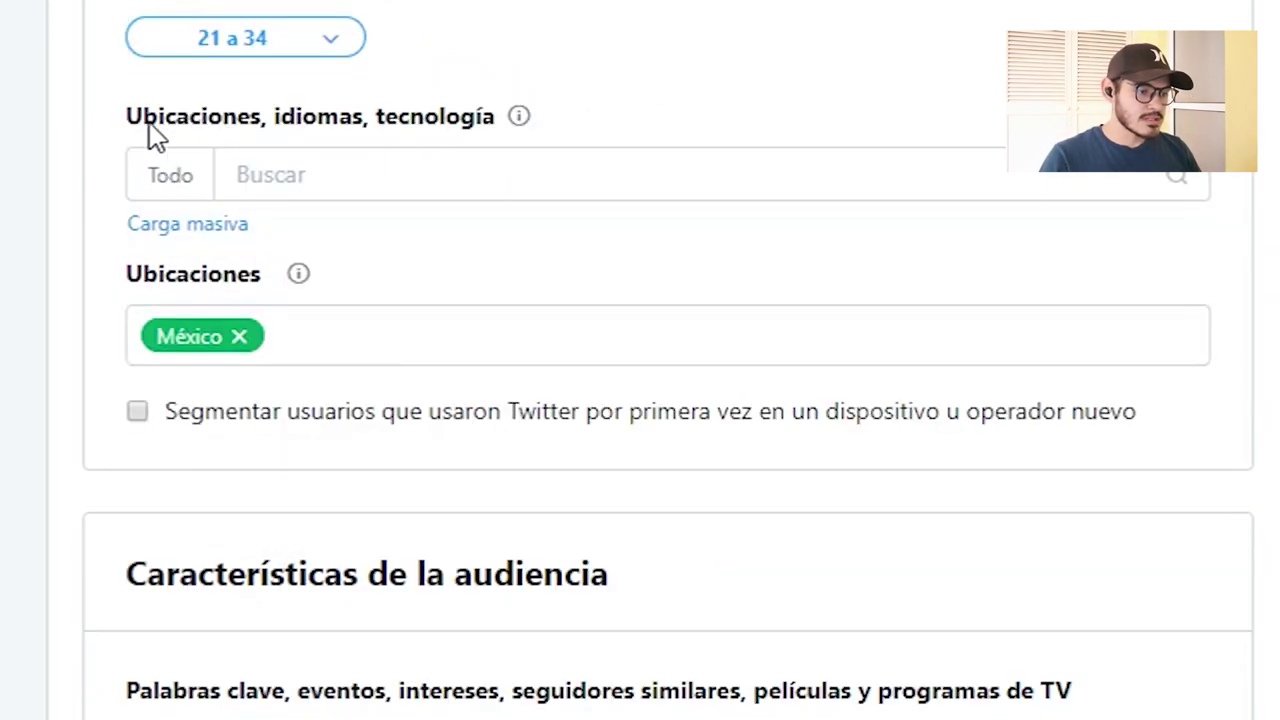
left_click_drag(127, 186, 292, 190)
left_click_drag(258, 127, 537, 149)
left_click(330, 174)
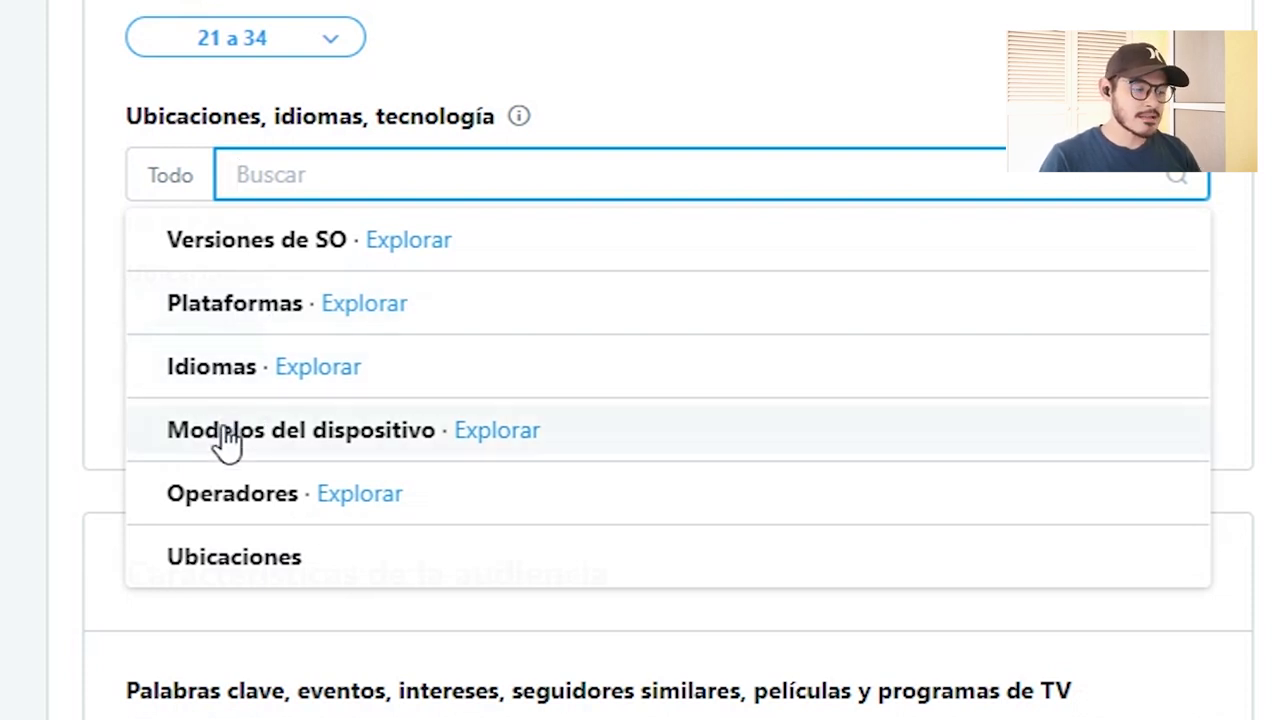
left_click(232, 380)
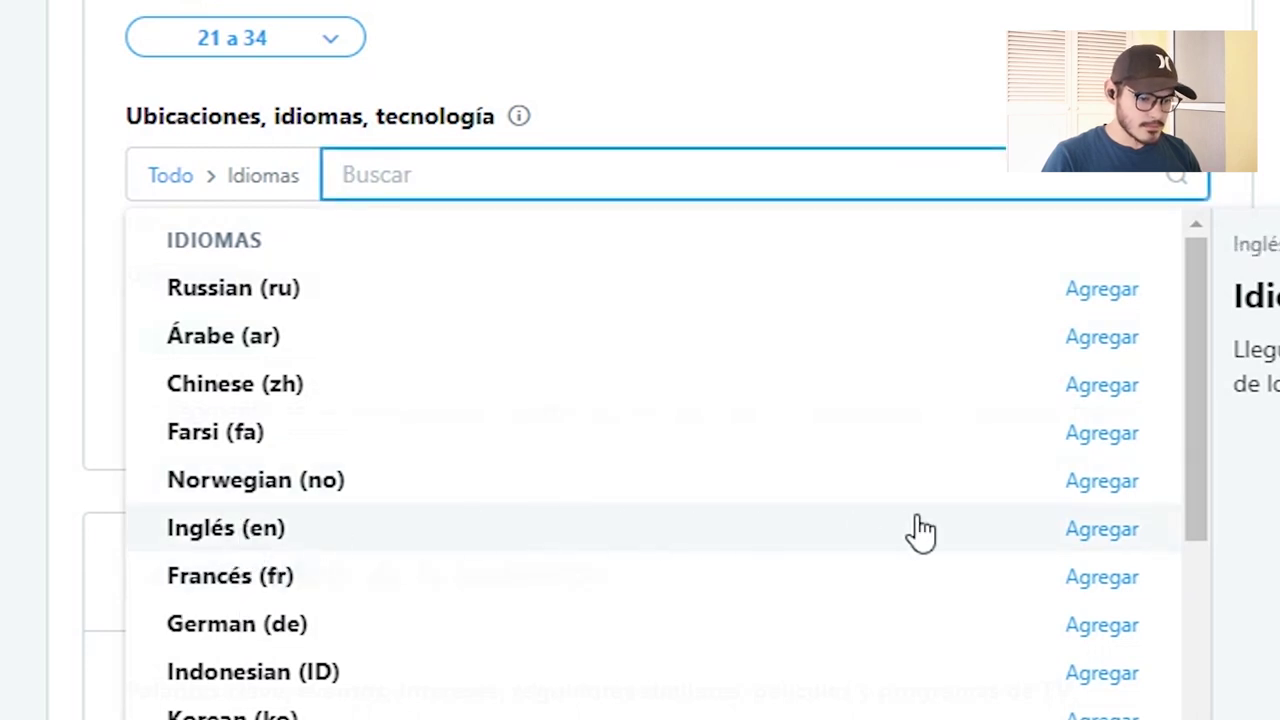
left_click(1104, 540)
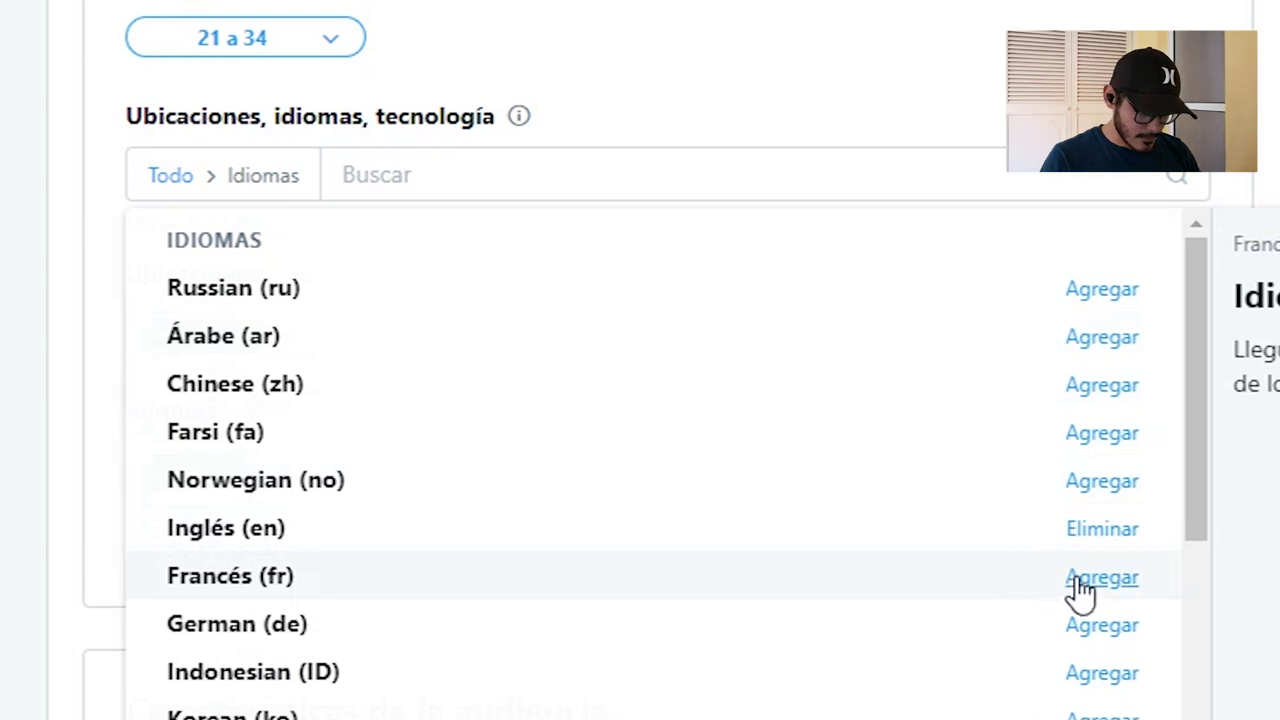
left_click(720, 69)
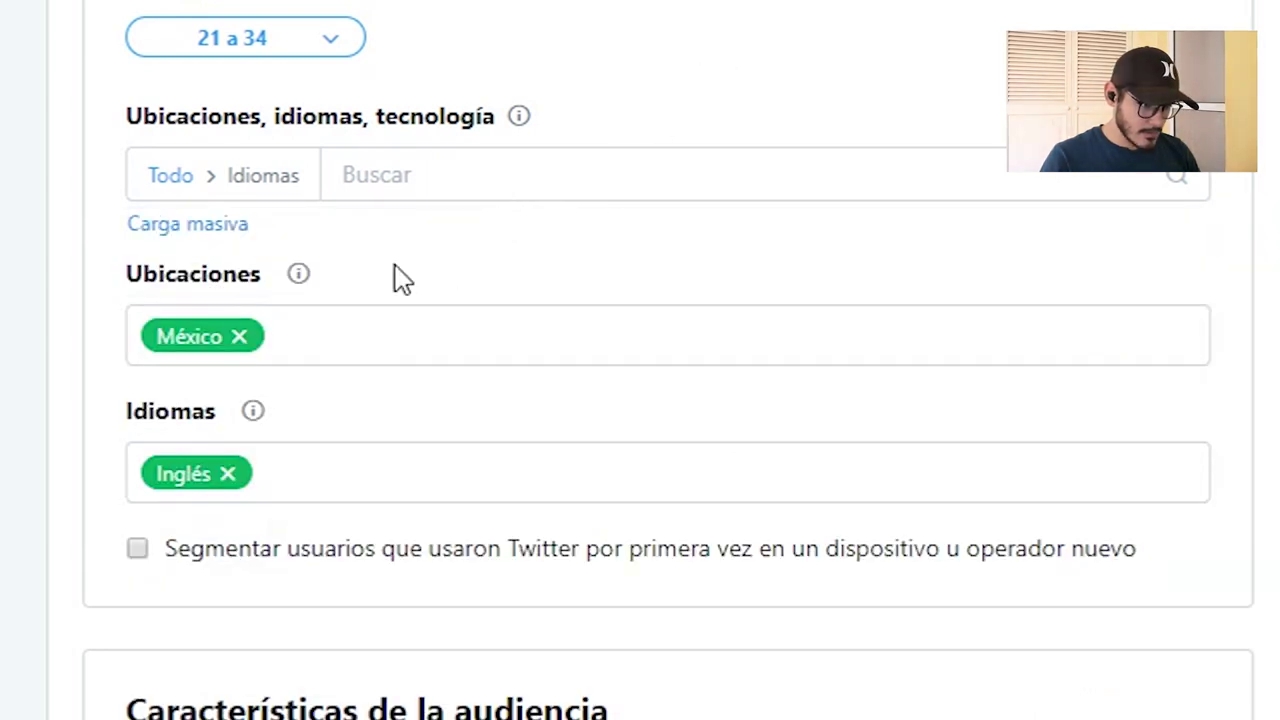
Search the languages for "espa", add Español (es) as a target language, and clear the search text
left_click(469, 165)
type("espa")
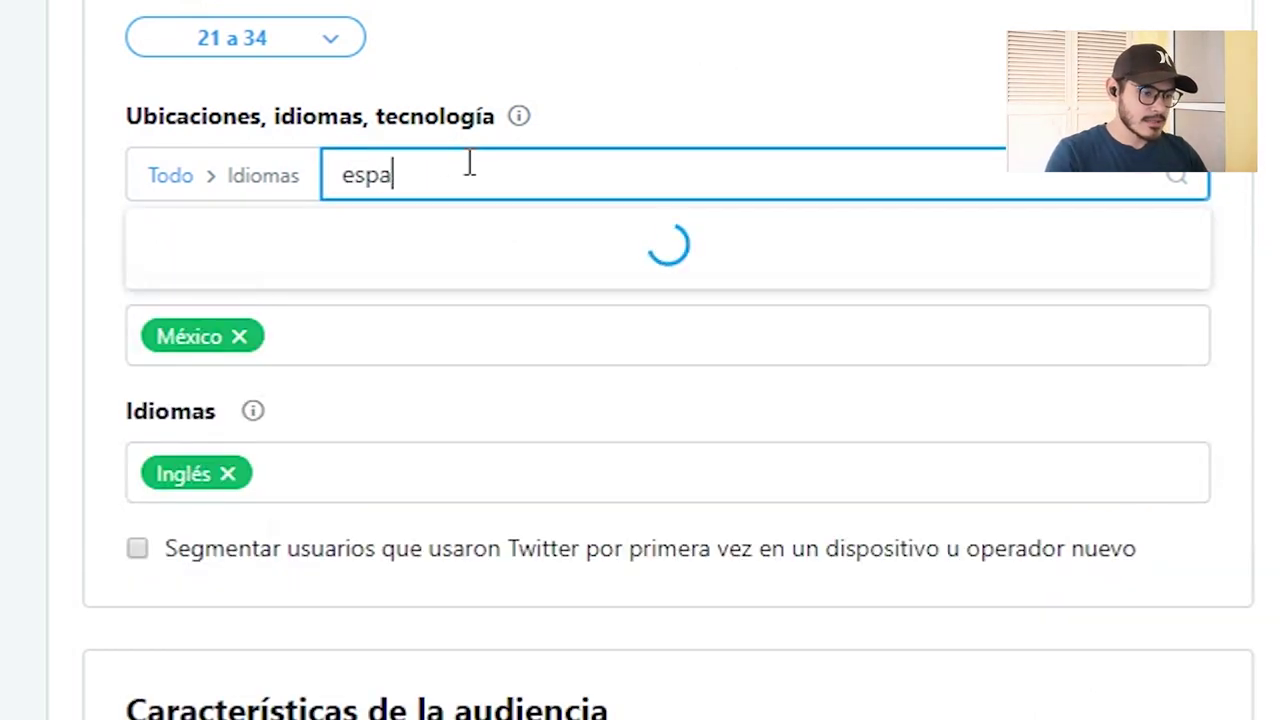
left_click(1130, 290)
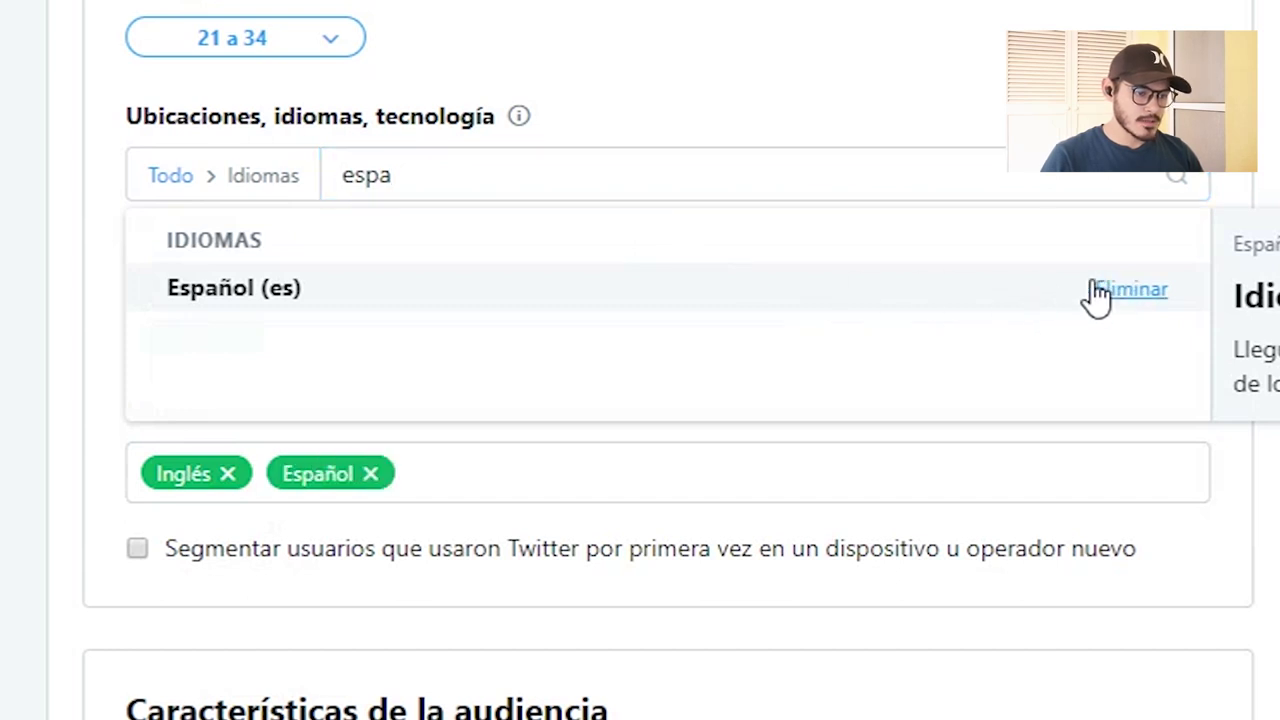
left_click(578, 186)
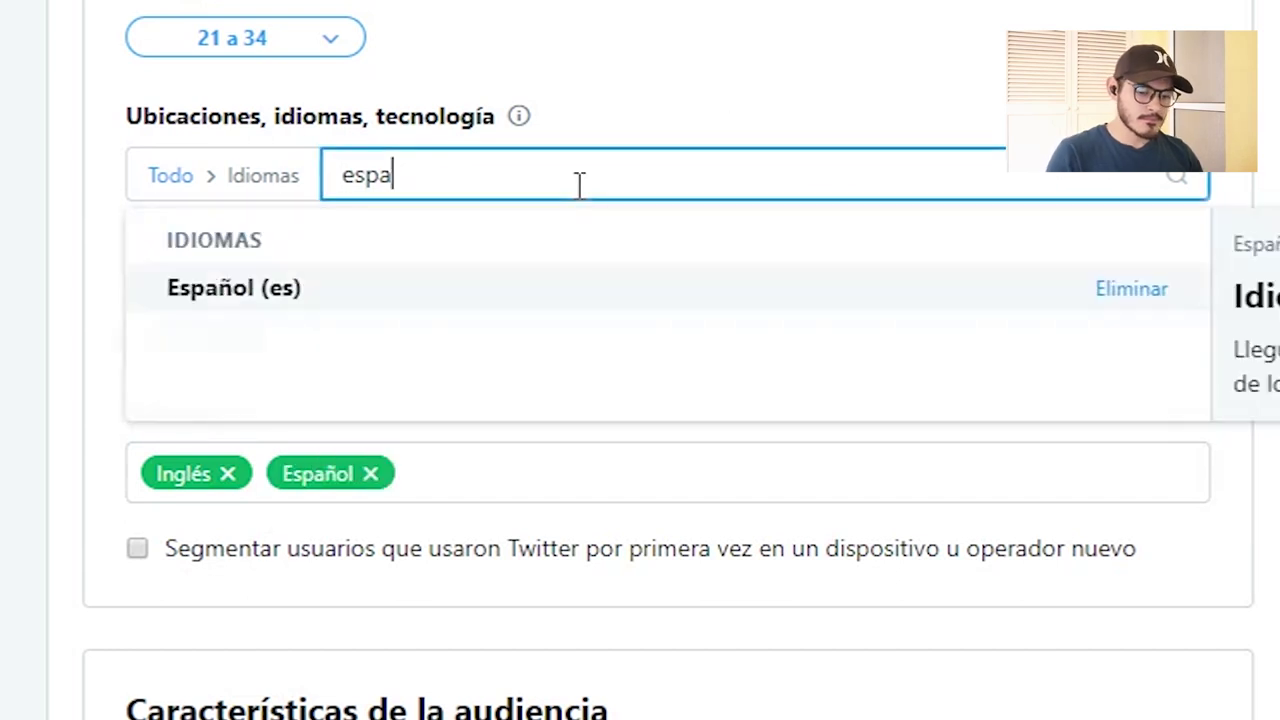
key("BackSpace")
key("BackSpace")
key("BackSpace")
key("BackSpace")
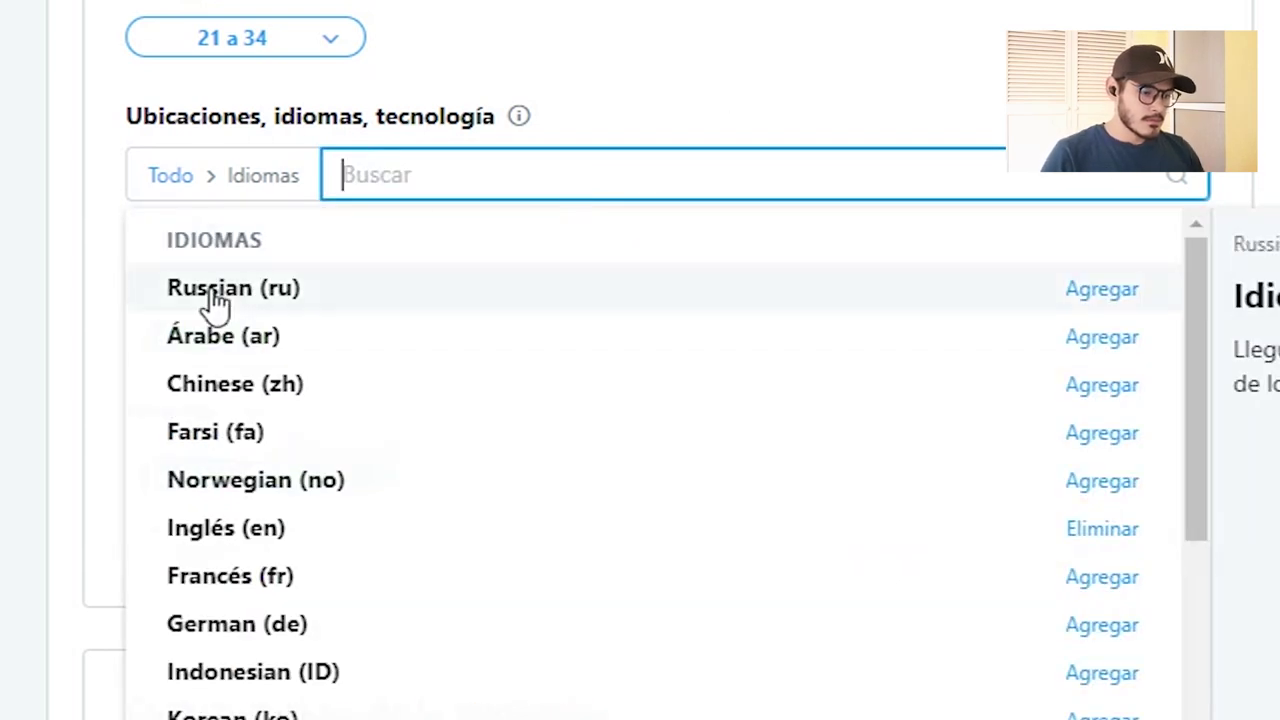
left_click(86, 357)
Return to all targeting categories and examine the device models offered under Modelos del dispositivo
left_click(164, 182)
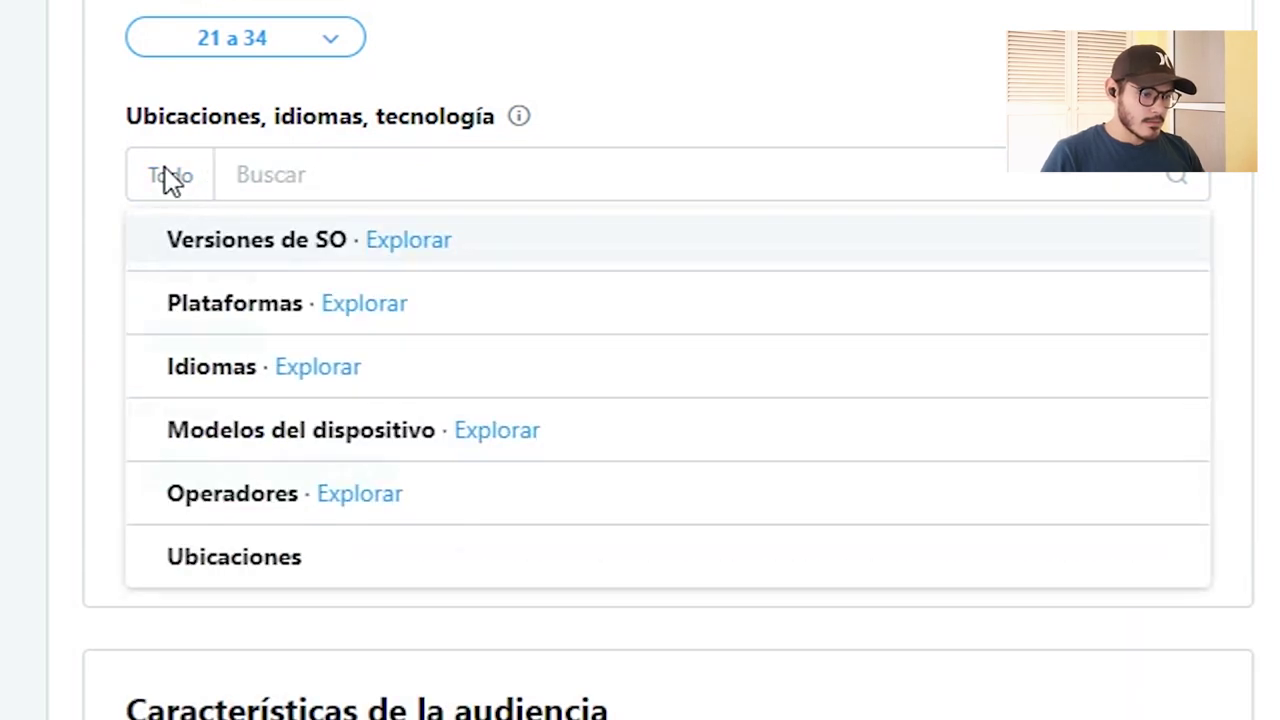
left_click(463, 438)
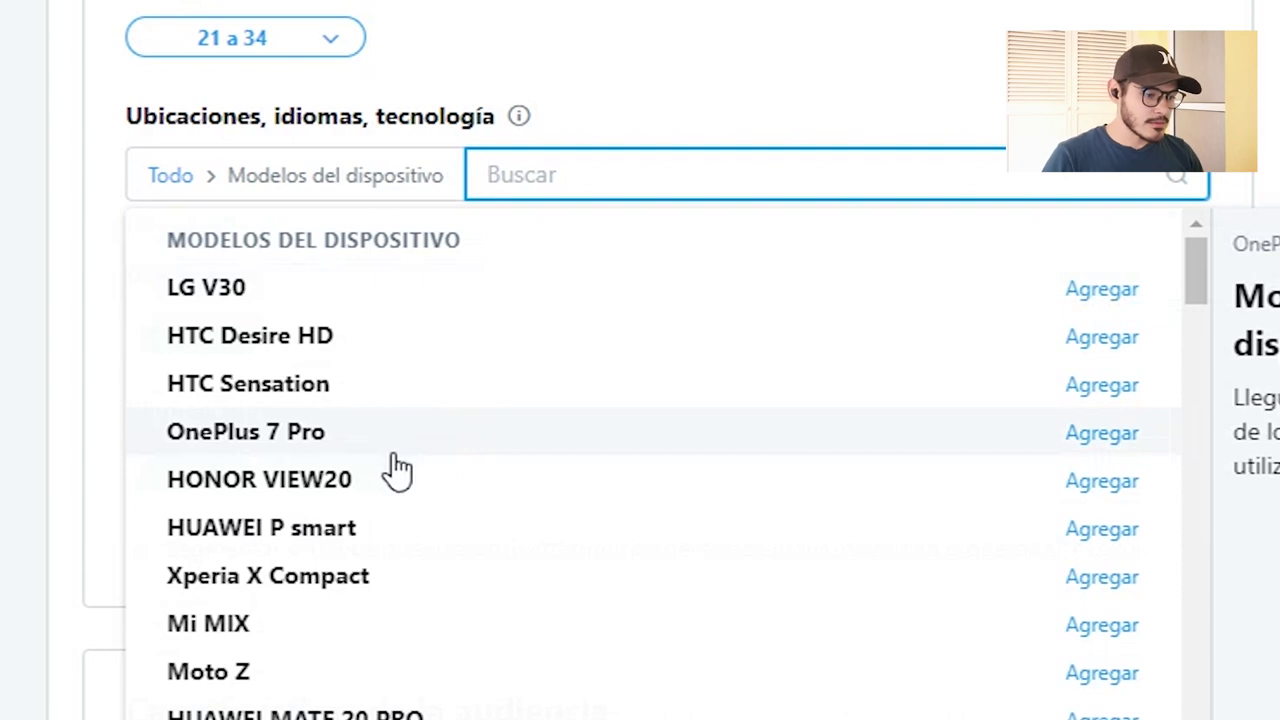
scroll(395, 470, "down", 2)
scroll(383, 509, "down", 2)
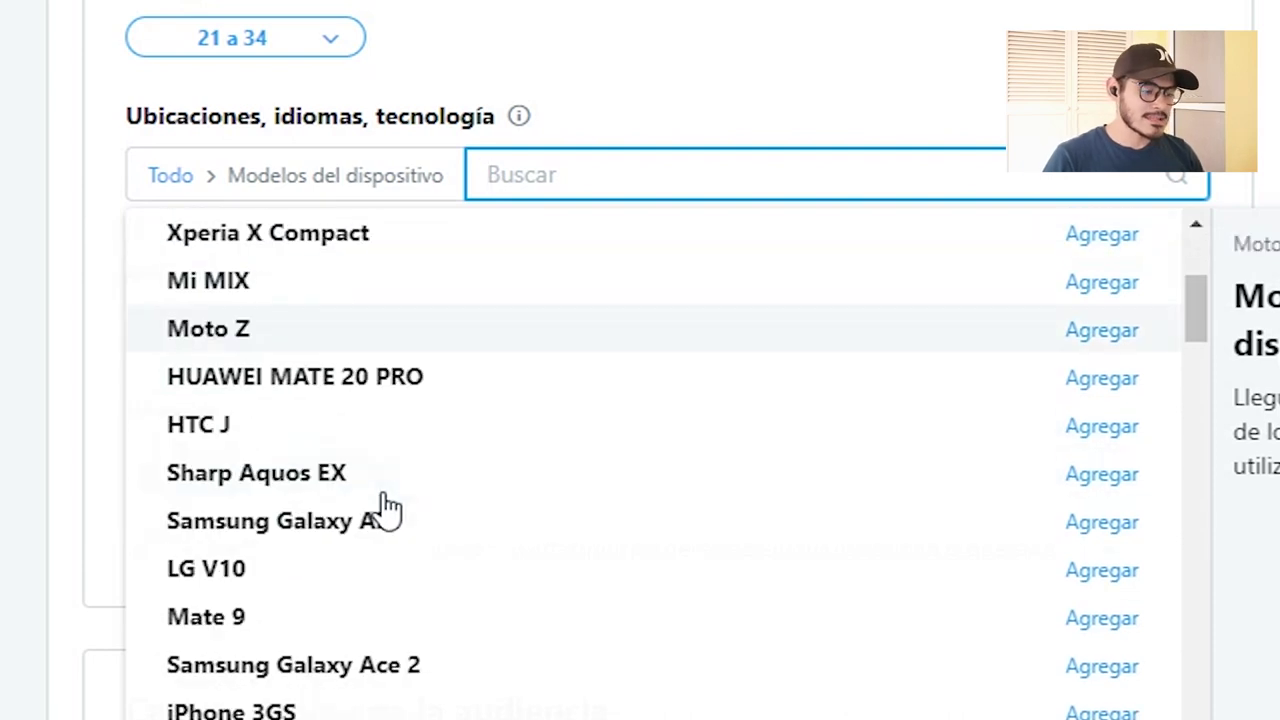
scroll(377, 566, "down", 12)
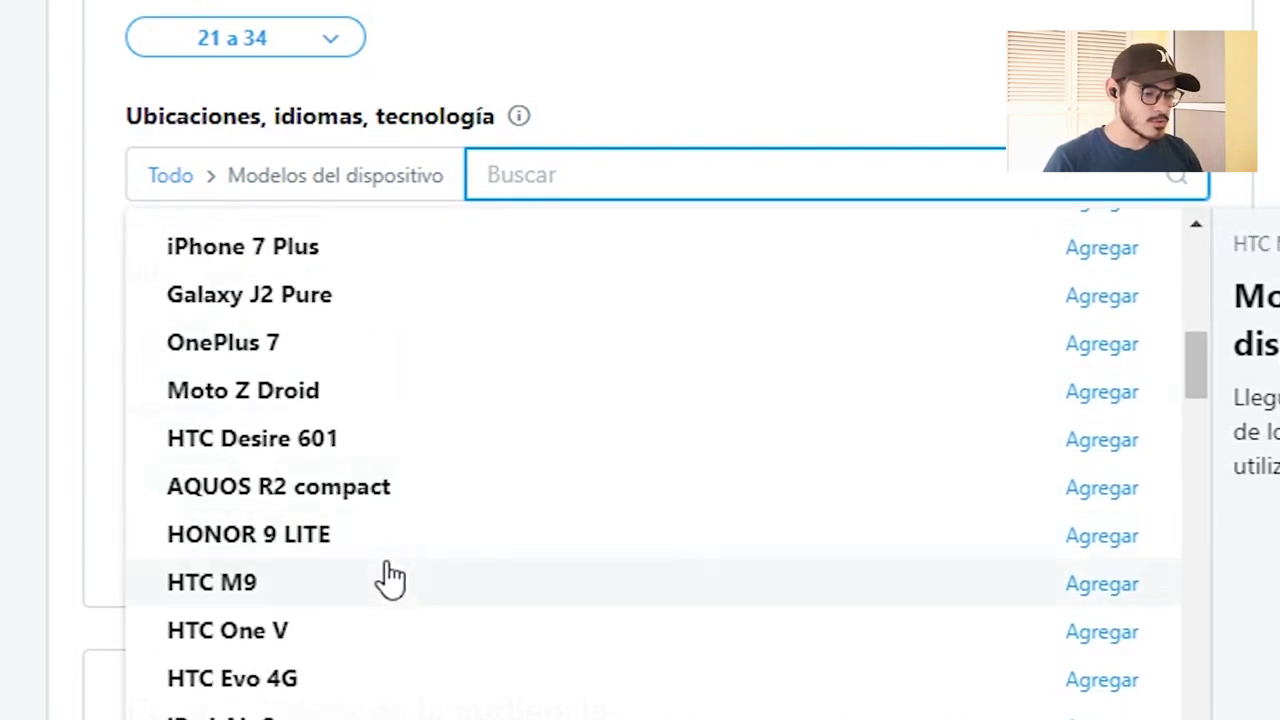
scroll(415, 618, "down", 8)
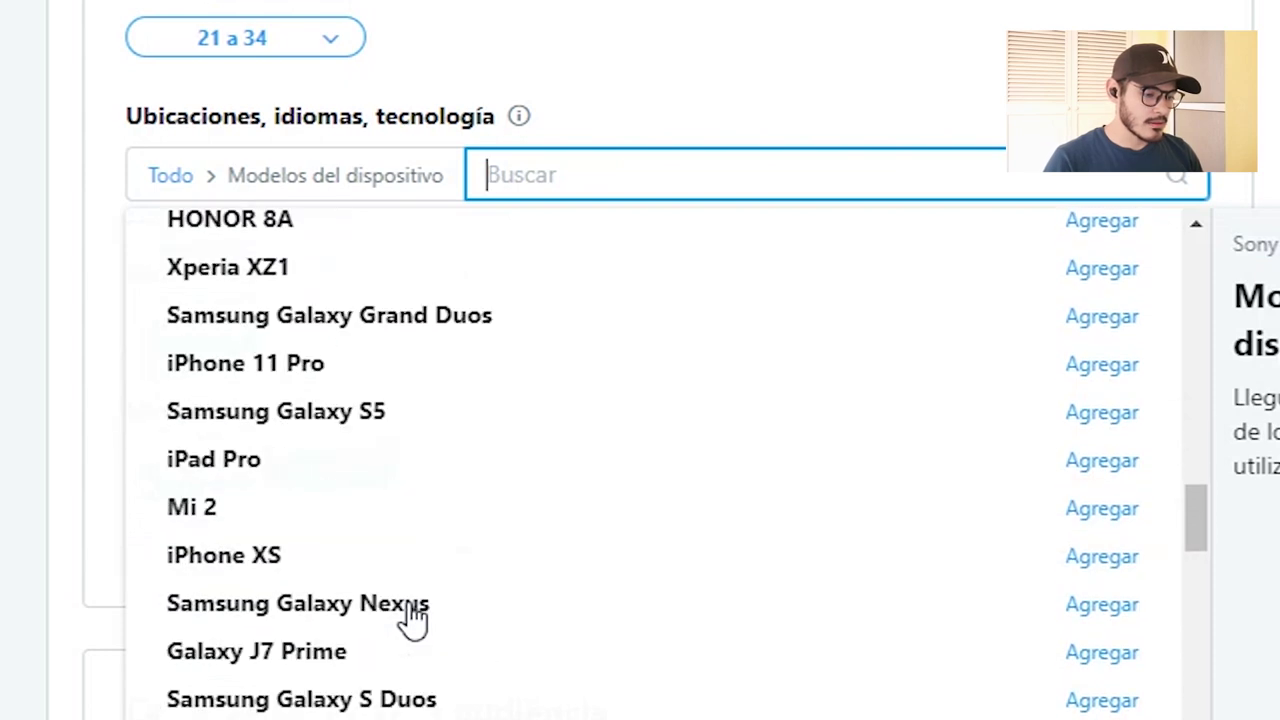
scroll(413, 620, "down", 4)
scroll(410, 370, "down", 6)
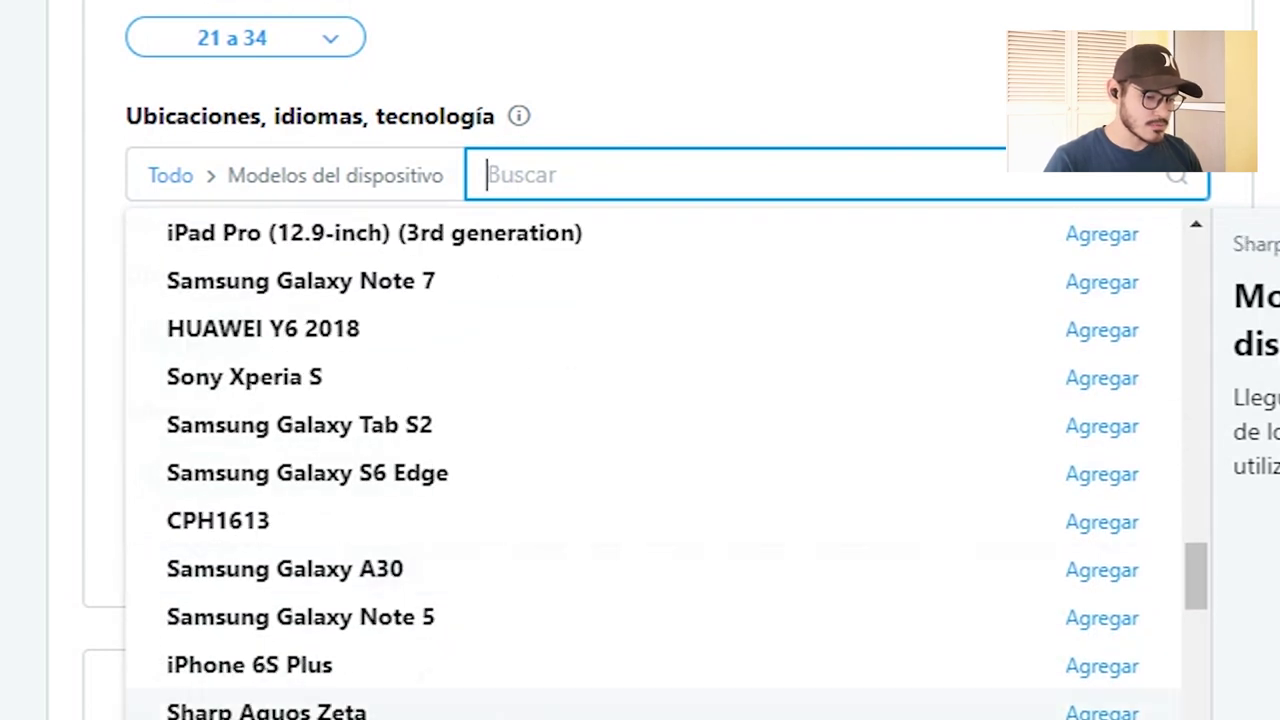
scroll(410, 370, "down", 10)
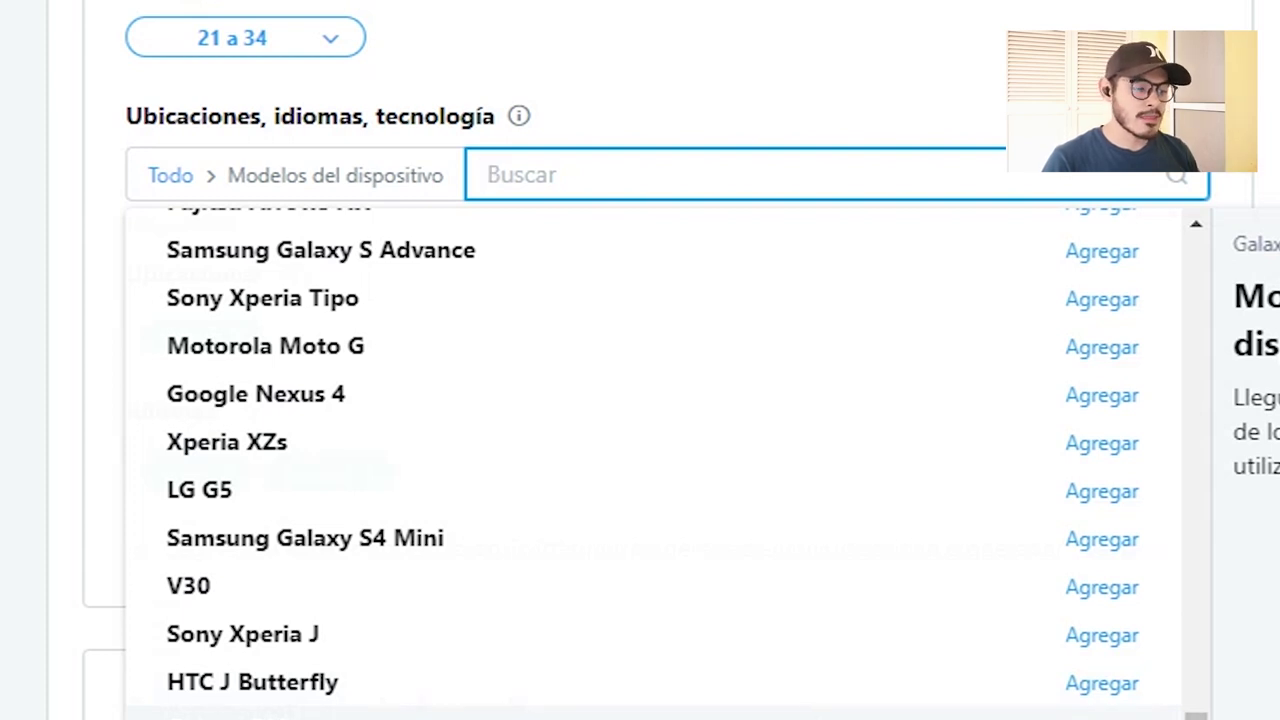
scroll(714, 671, "up", 10)
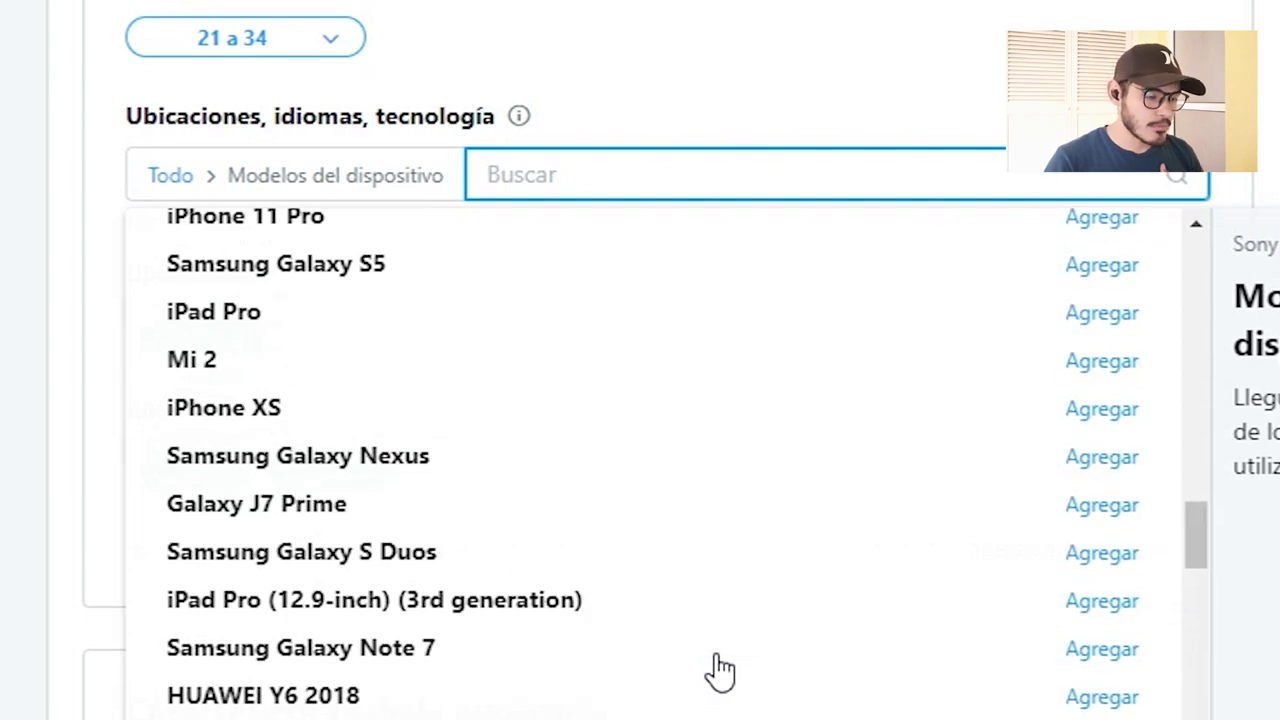
scroll(718, 668, "up", 15)
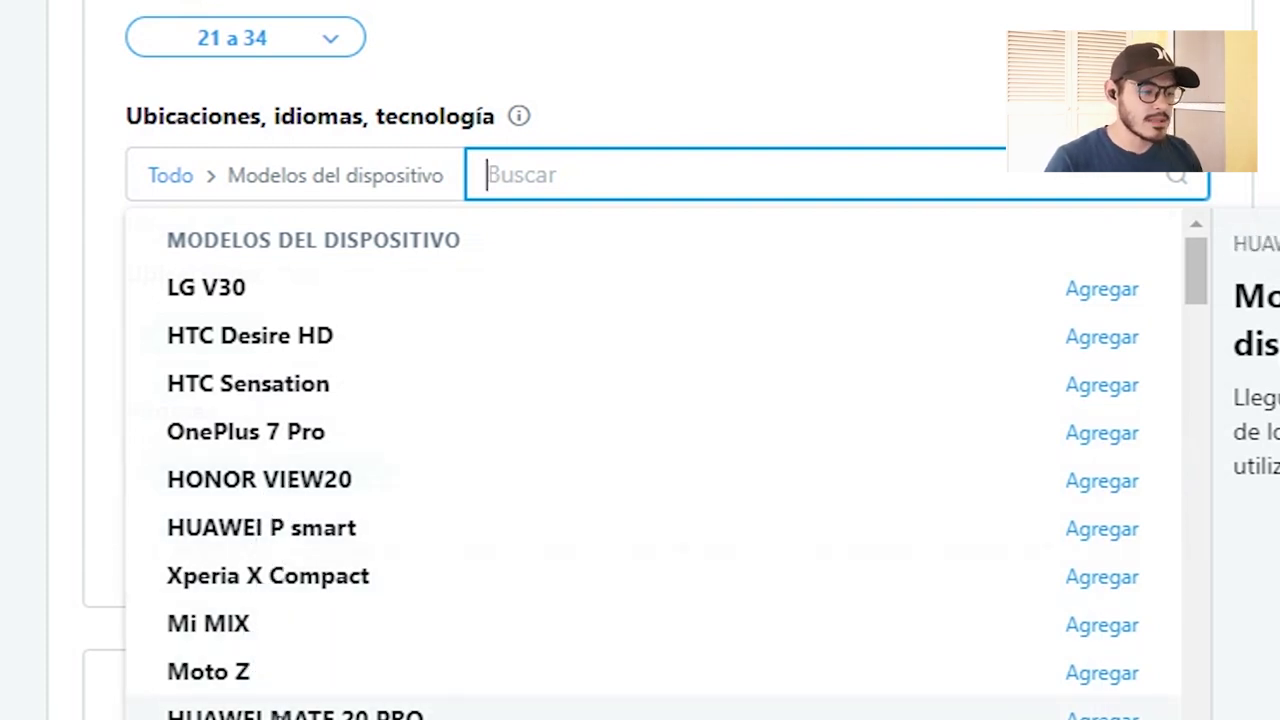
left_click(1102, 716)
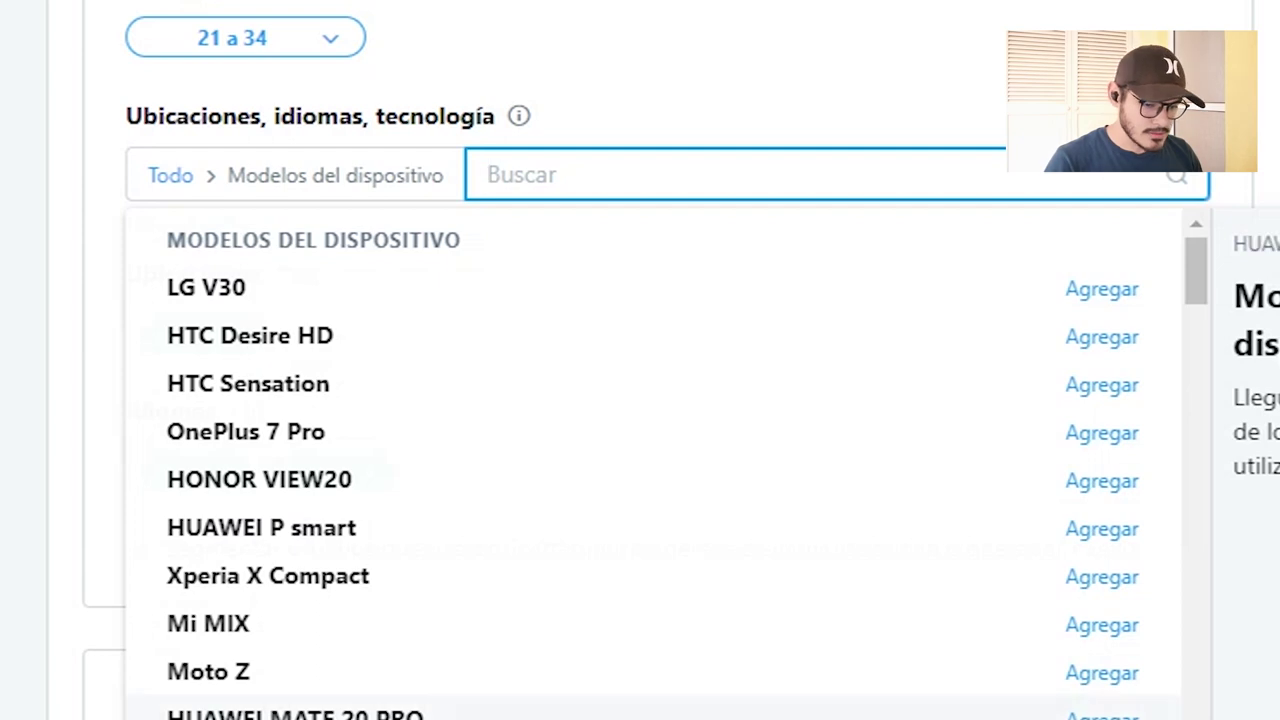
Add HUAWEI MATE 20 PRO as a target device model and check the Ubicaciones category
left_click(105, 228)
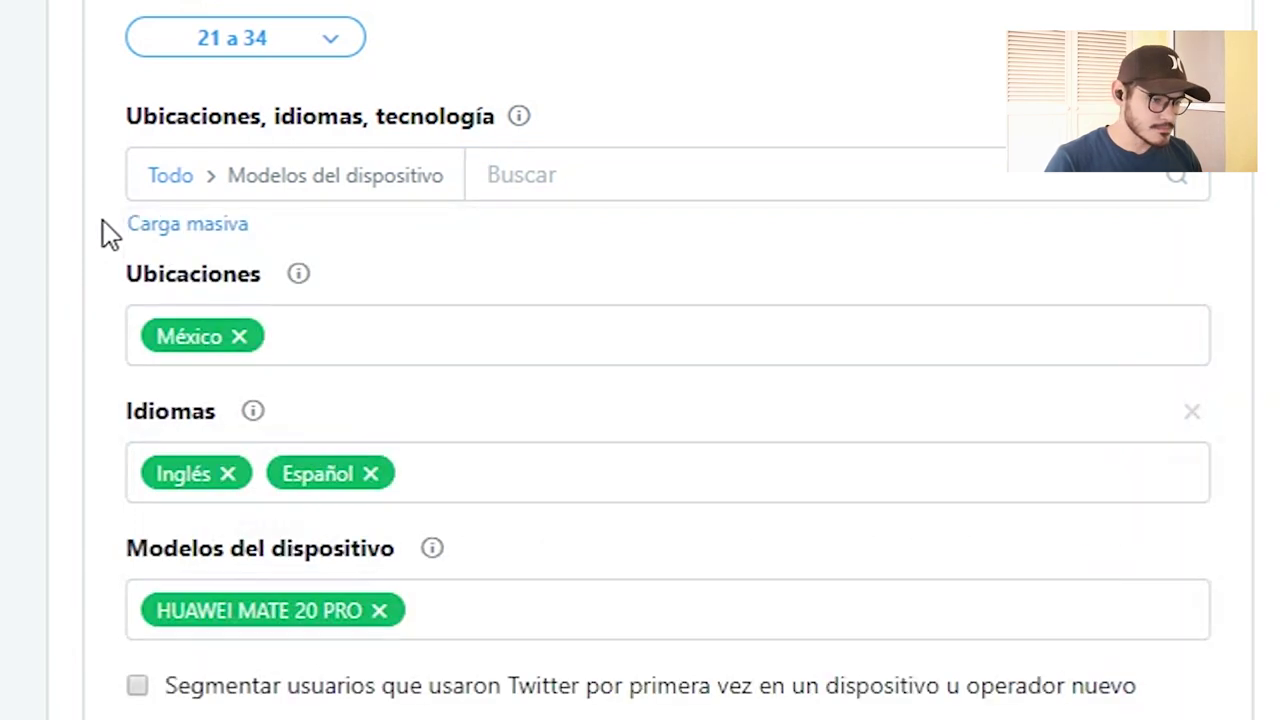
left_click(153, 180)
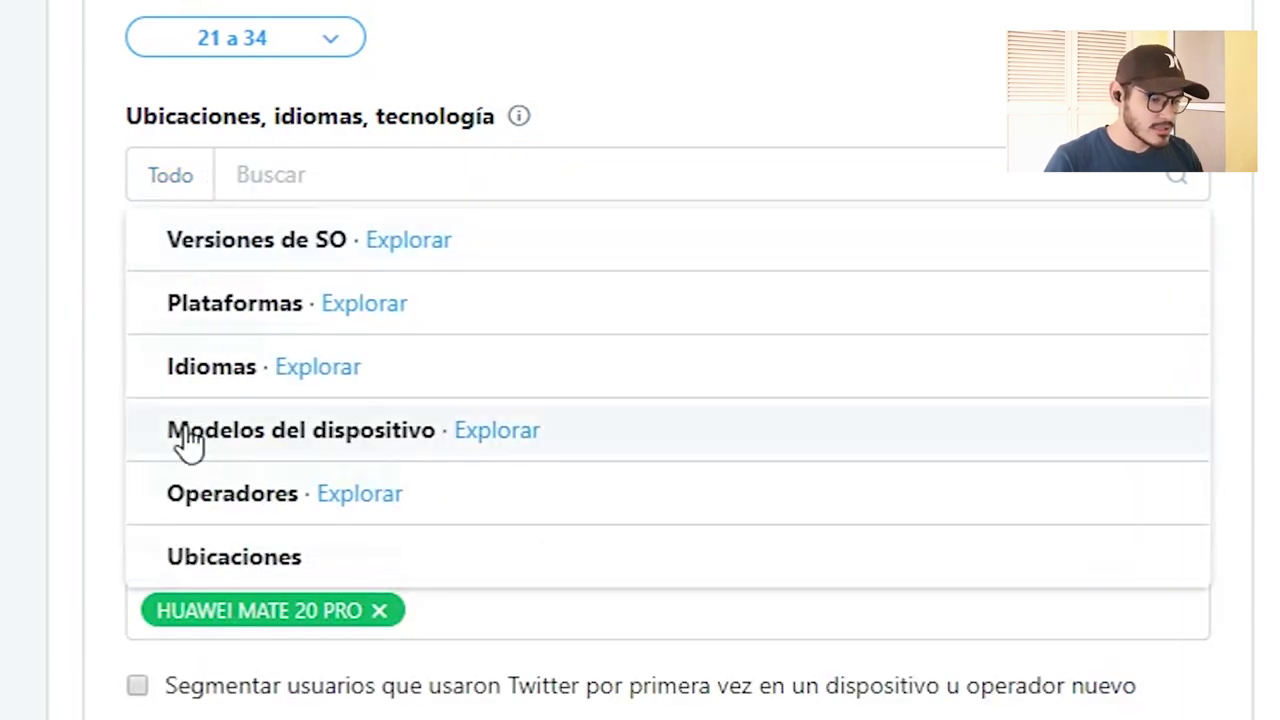
left_click(214, 560)
left_click(230, 272)
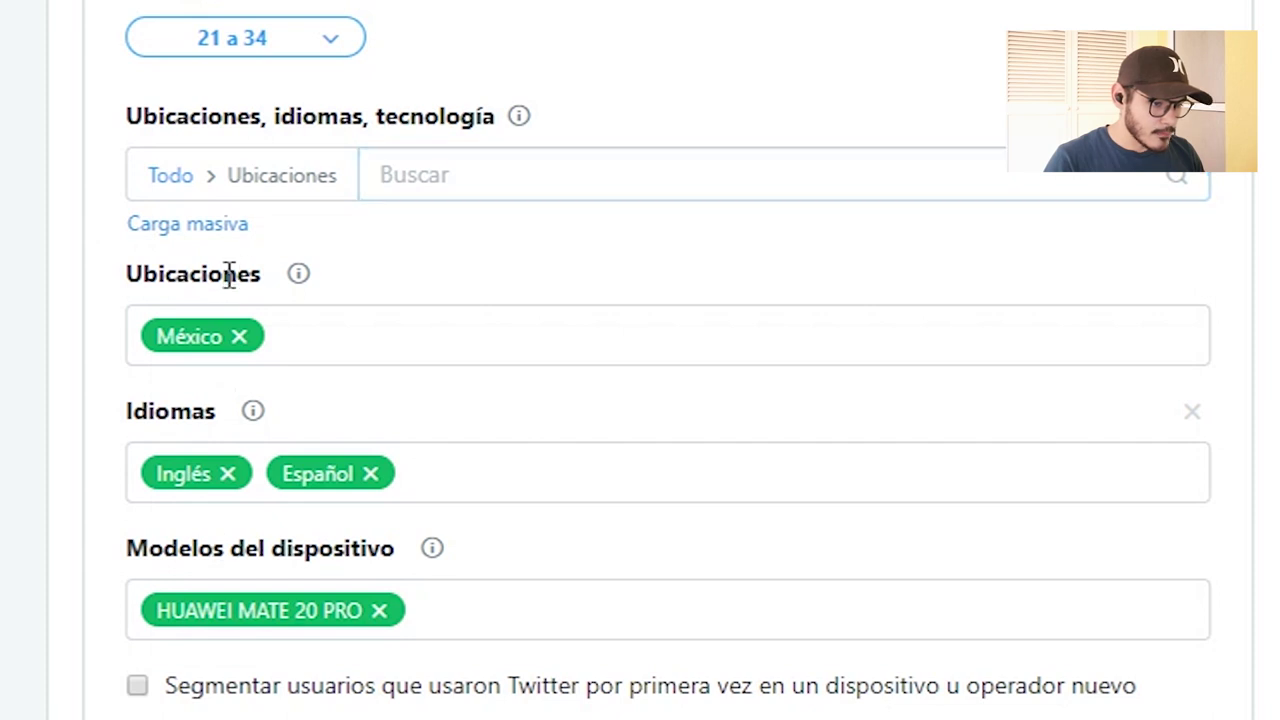
Explore the mobile carriers for Mexico (MX) under Operadores and add Telcel as a target carrier
left_click(183, 182)
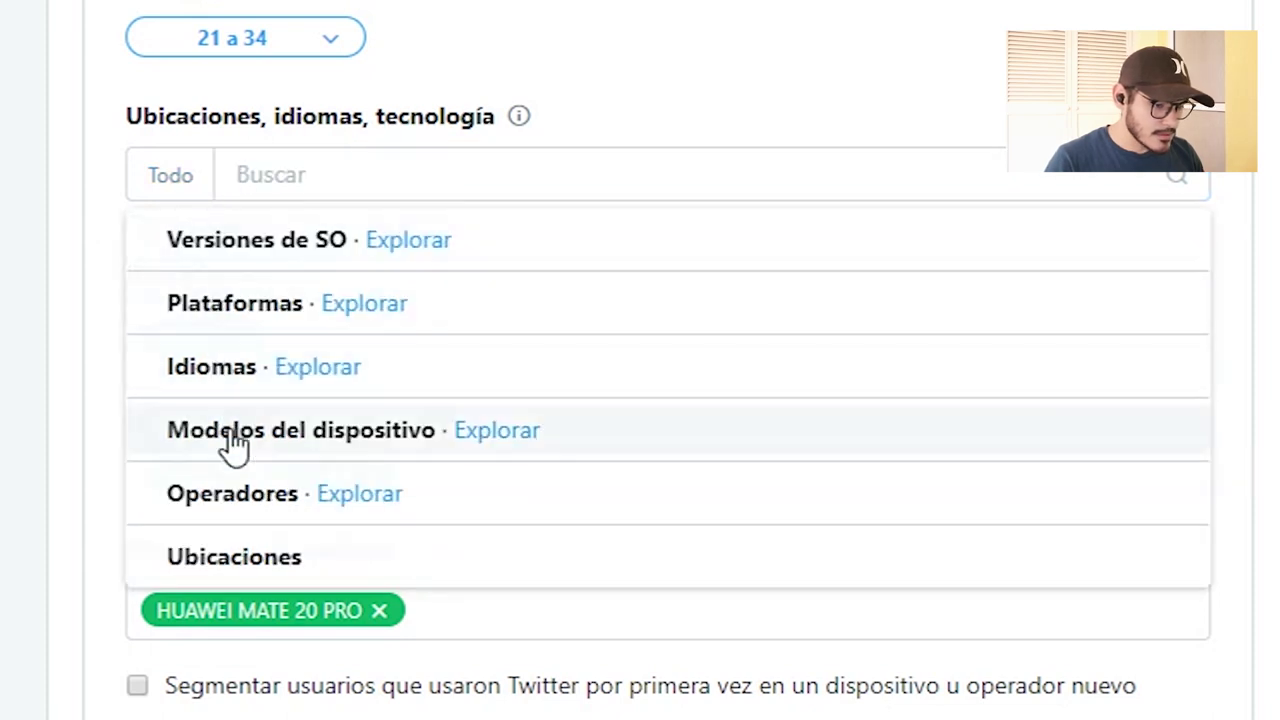
left_click(232, 500)
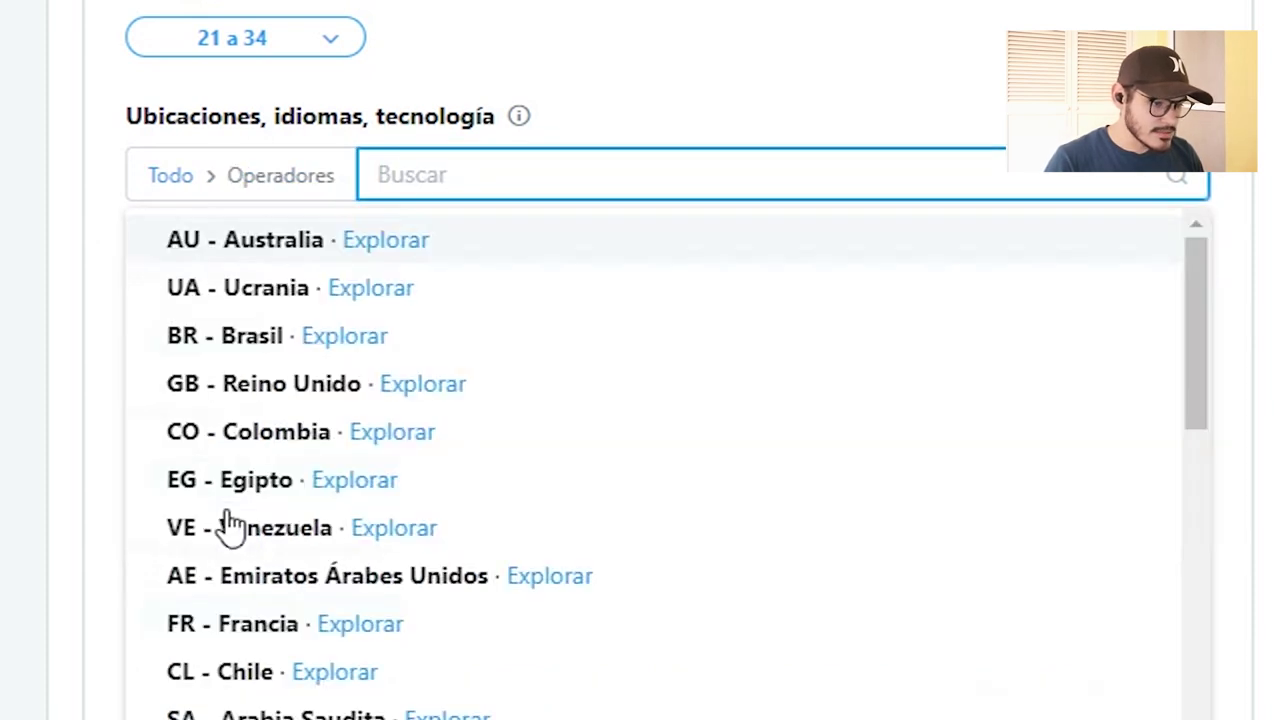
scroll(477, 417, "down", 5)
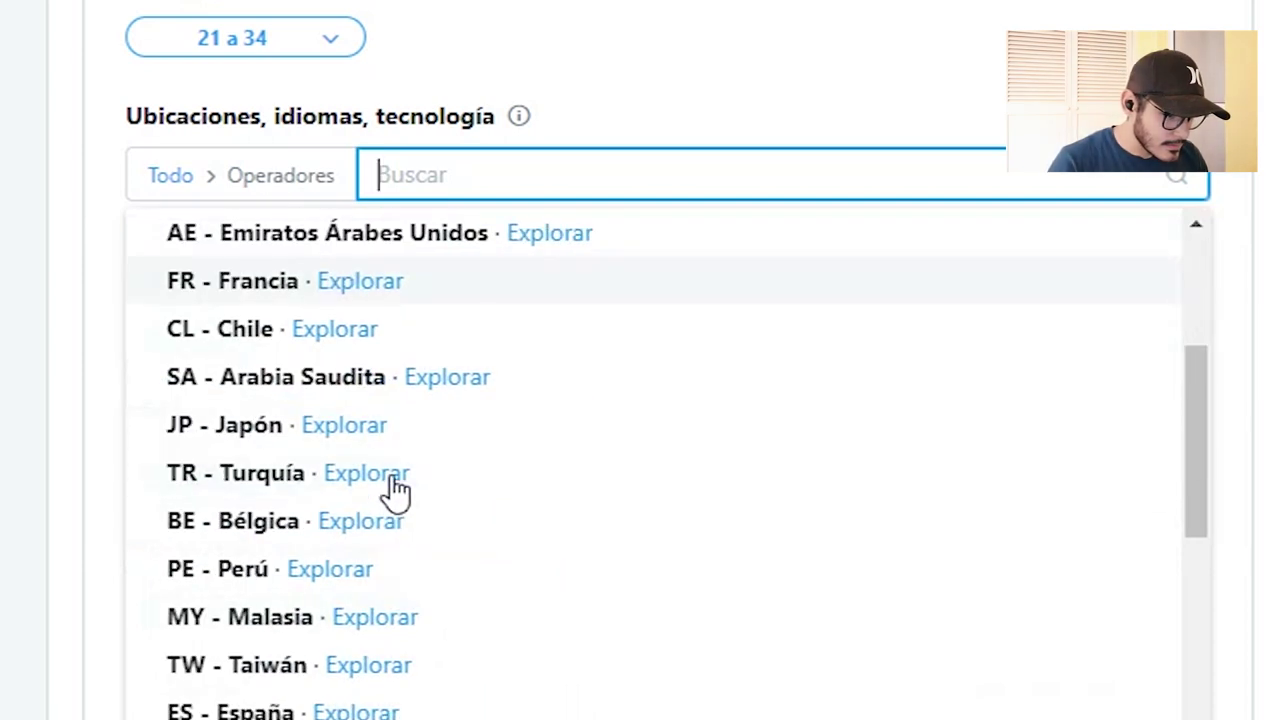
scroll(397, 512, "down", 6)
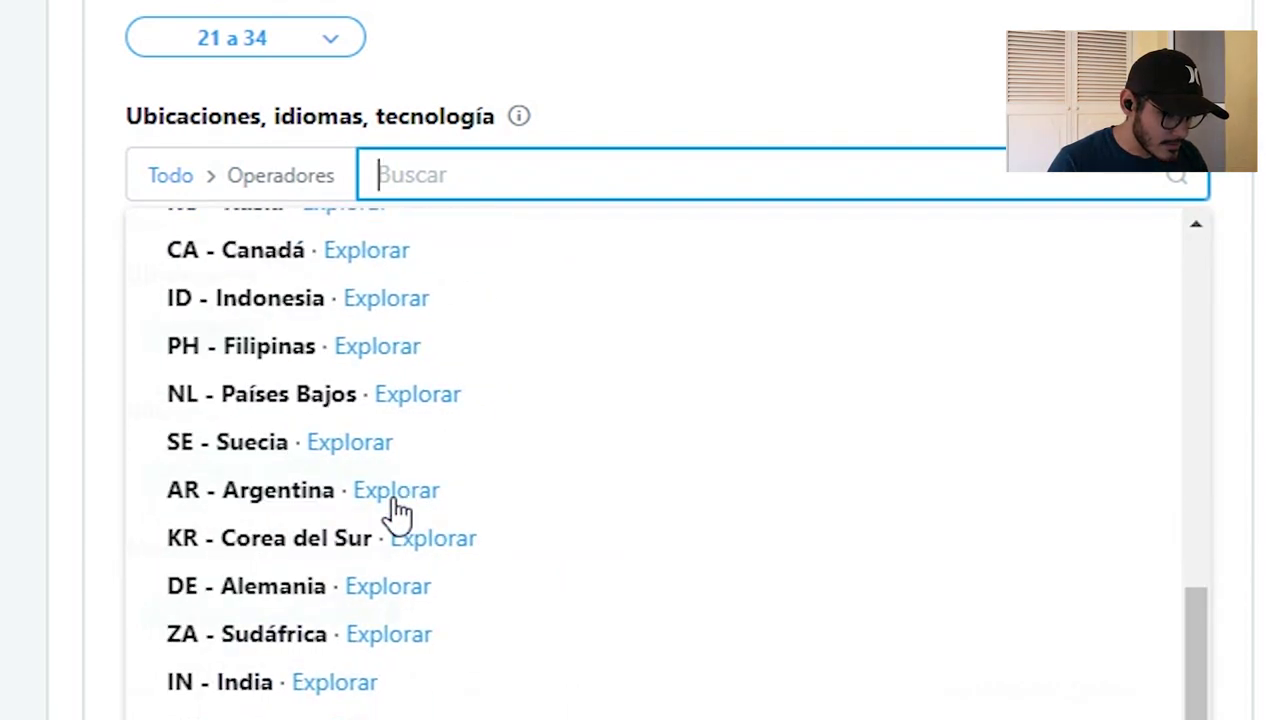
left_click(330, 714)
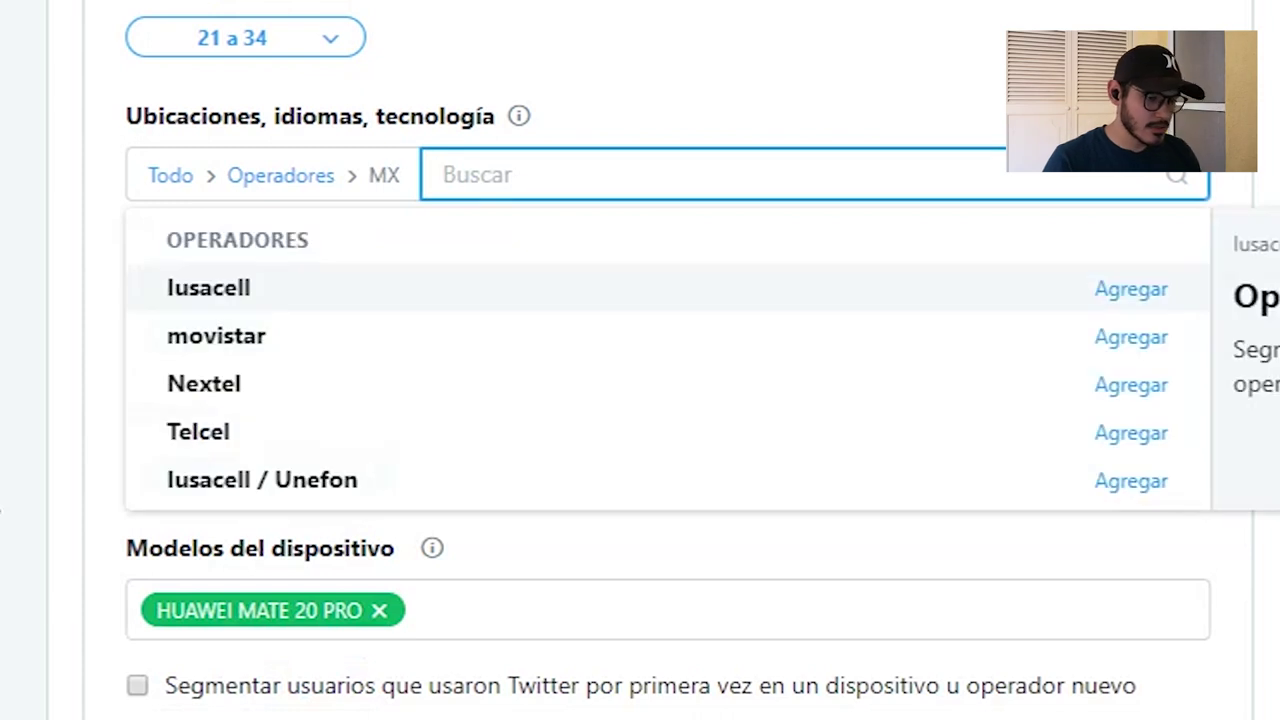
left_click(1105, 440)
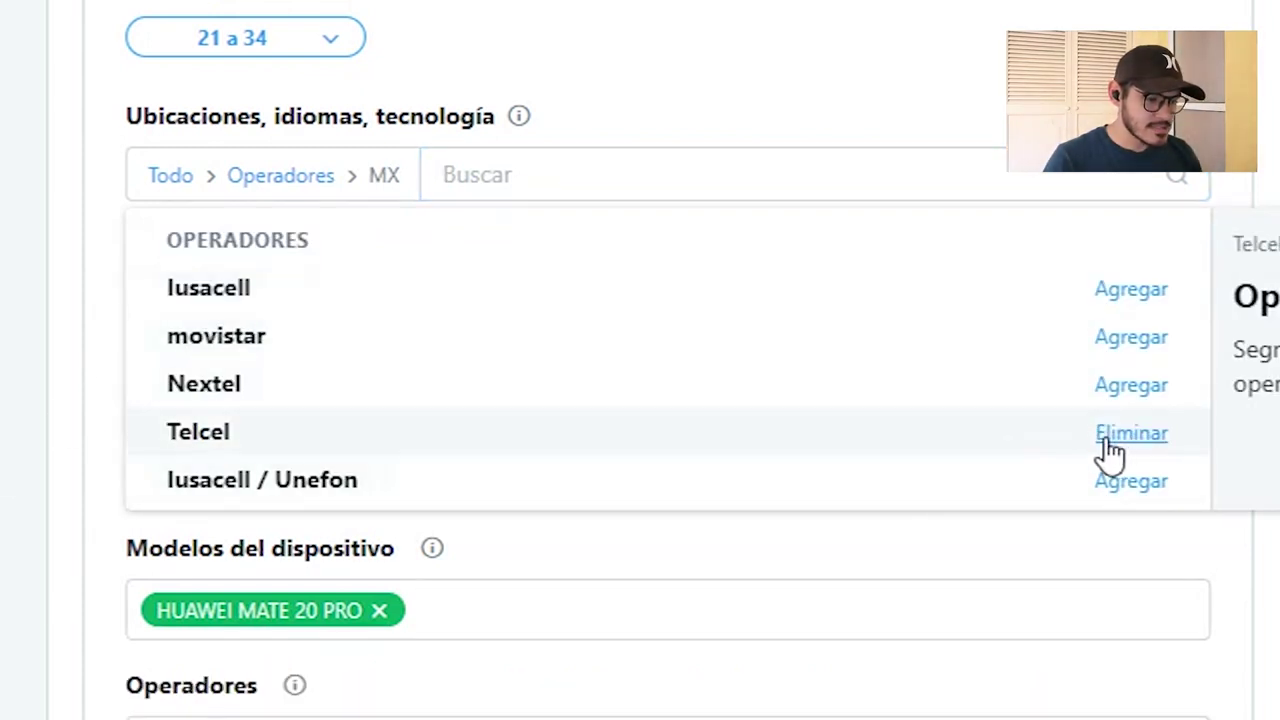
left_click(88, 413)
scroll(469, 347, "down", 2)
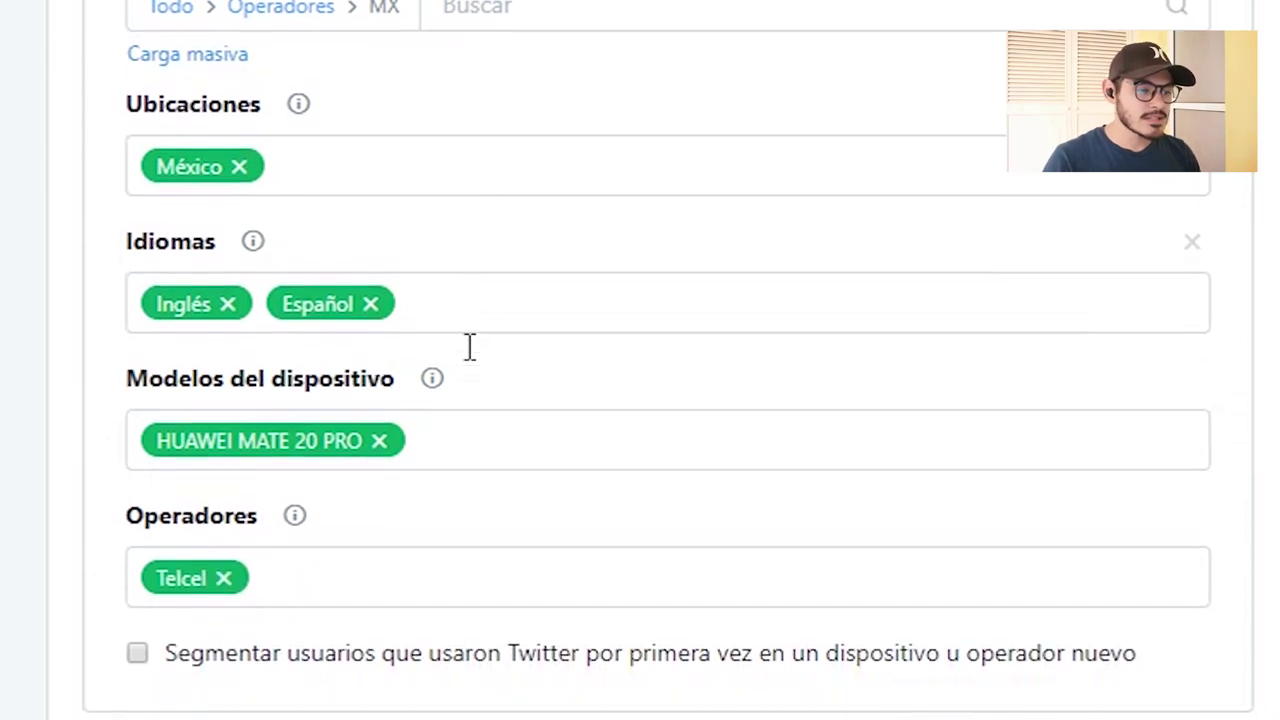
scroll(474, 362, "down", 2)
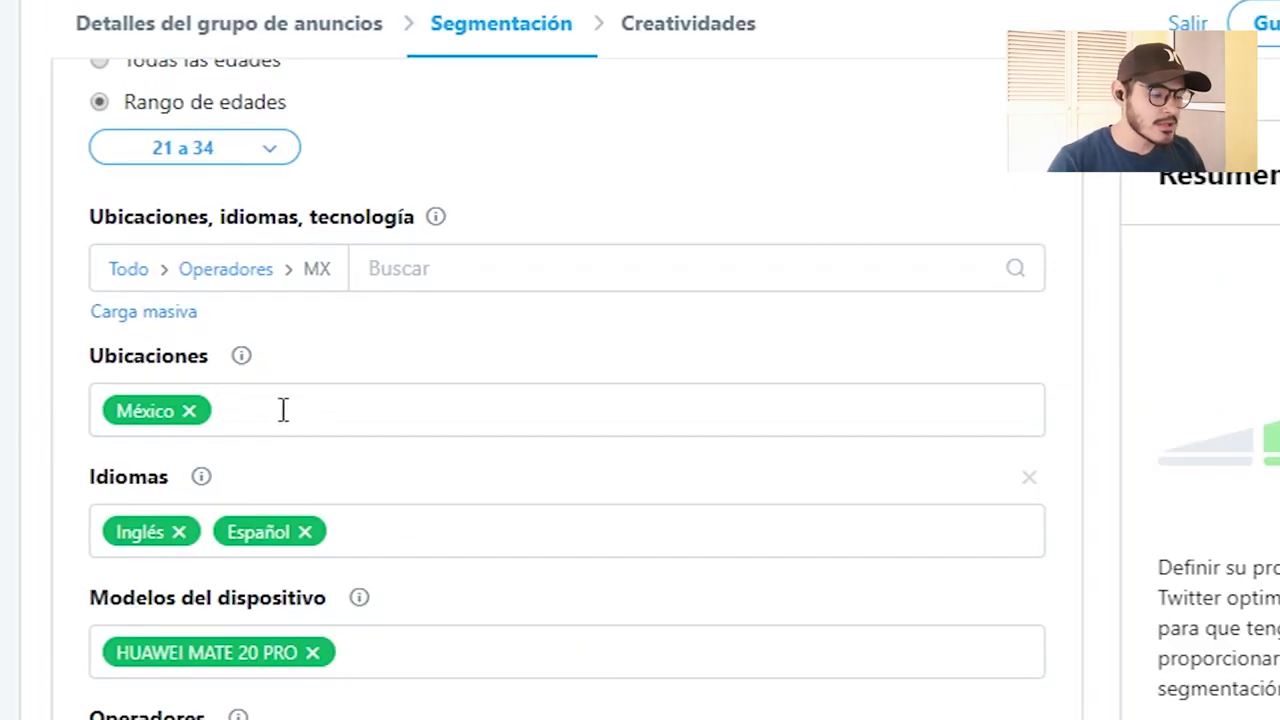
Remove the México target location, search locations for "Mexico city" and add the region Estado de México / State of Mexico, MX
left_click(189, 411)
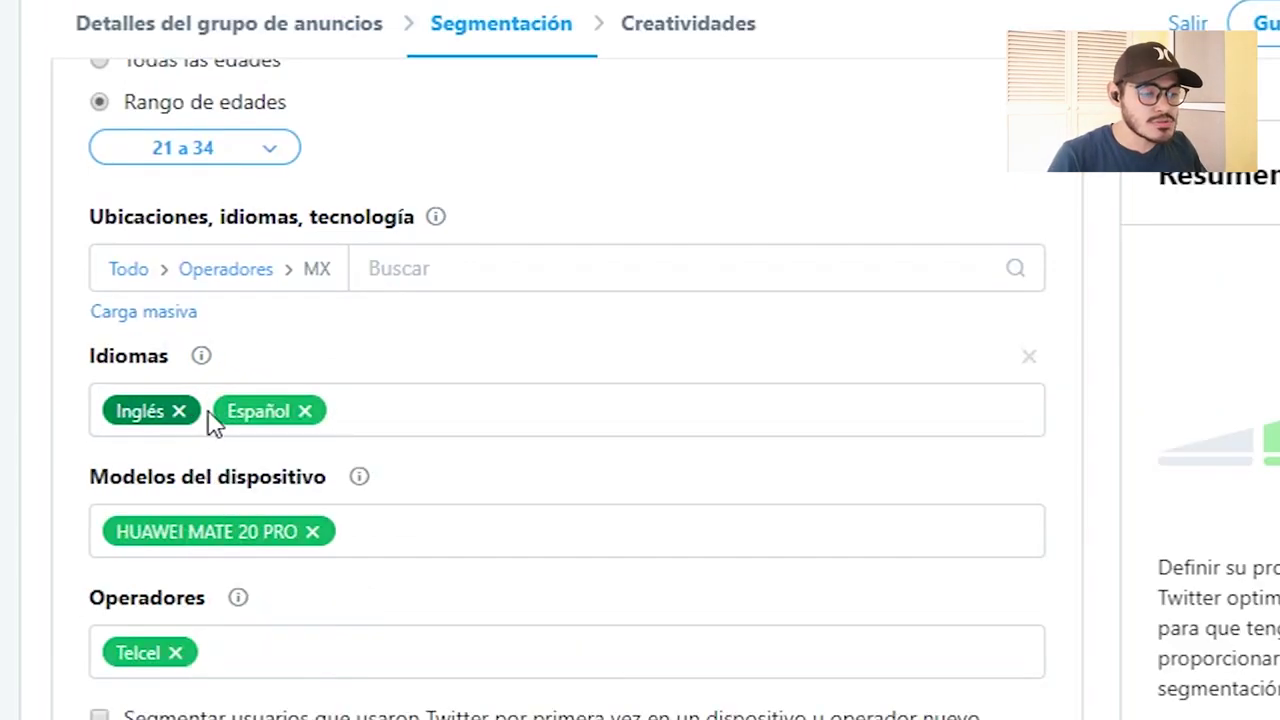
left_click(130, 270)
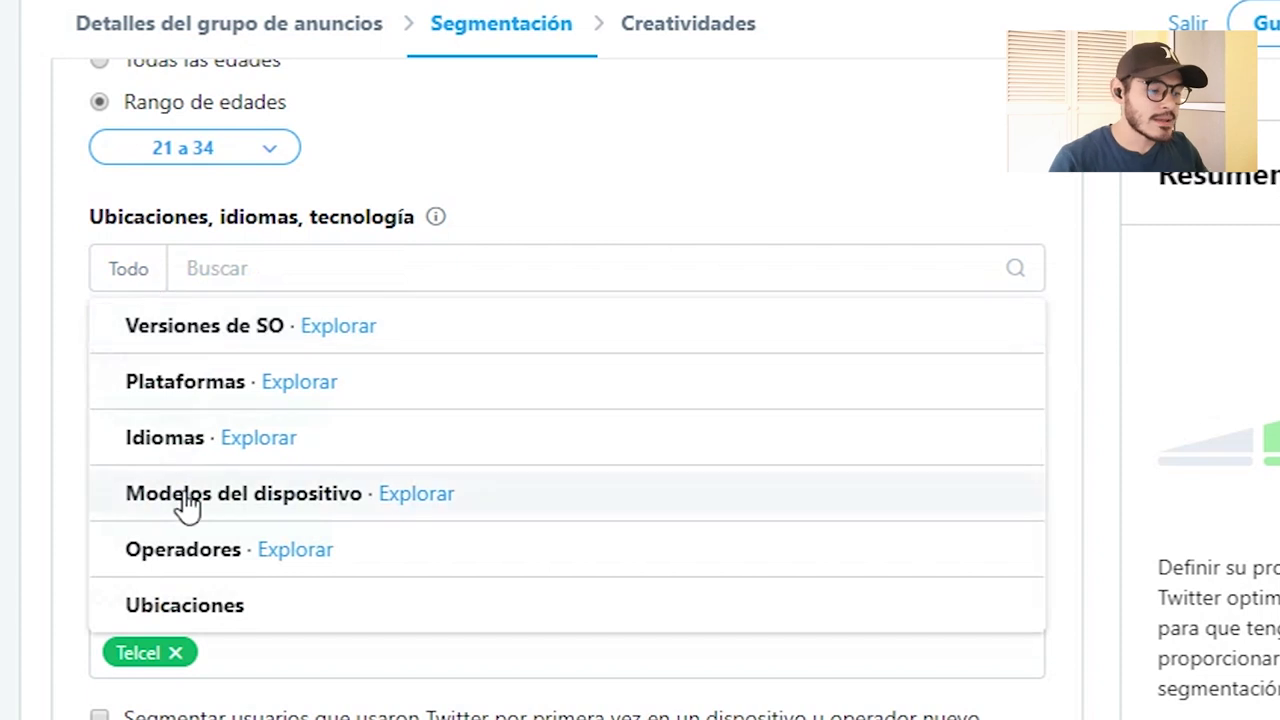
left_click(198, 617)
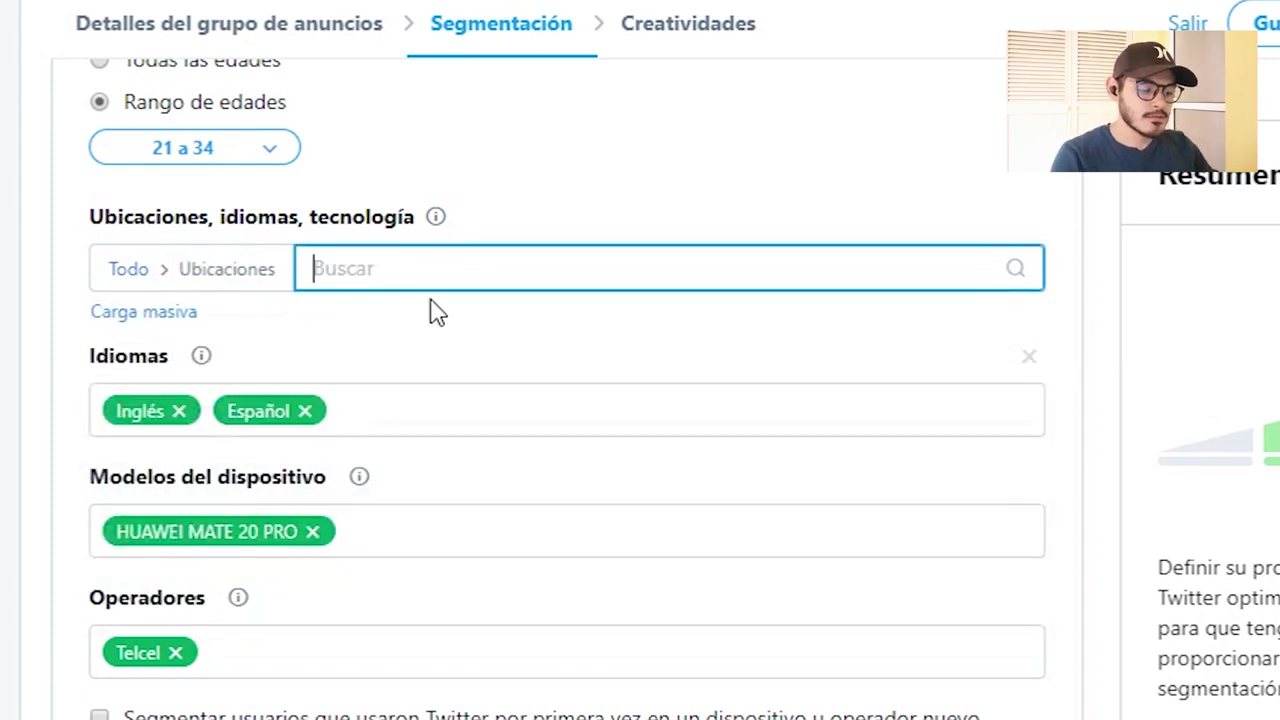
type("brasi")
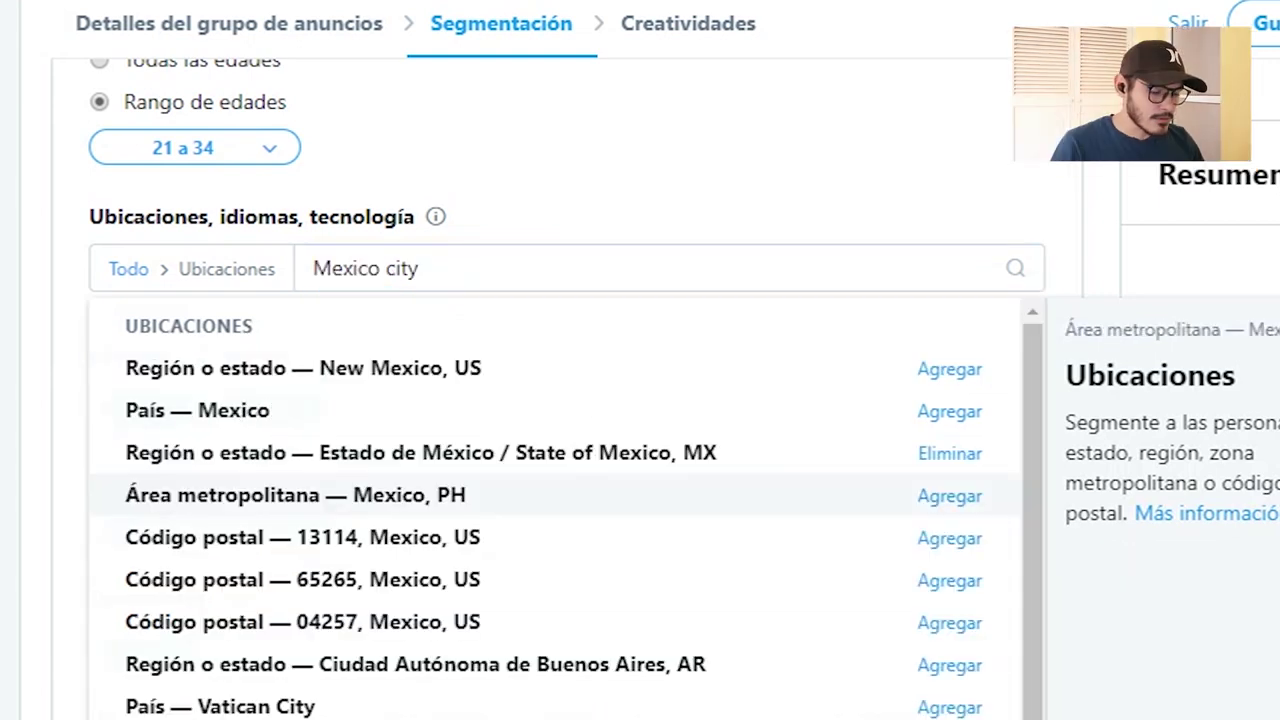
key("Escape")
scroll(446, 520, "down", 2)
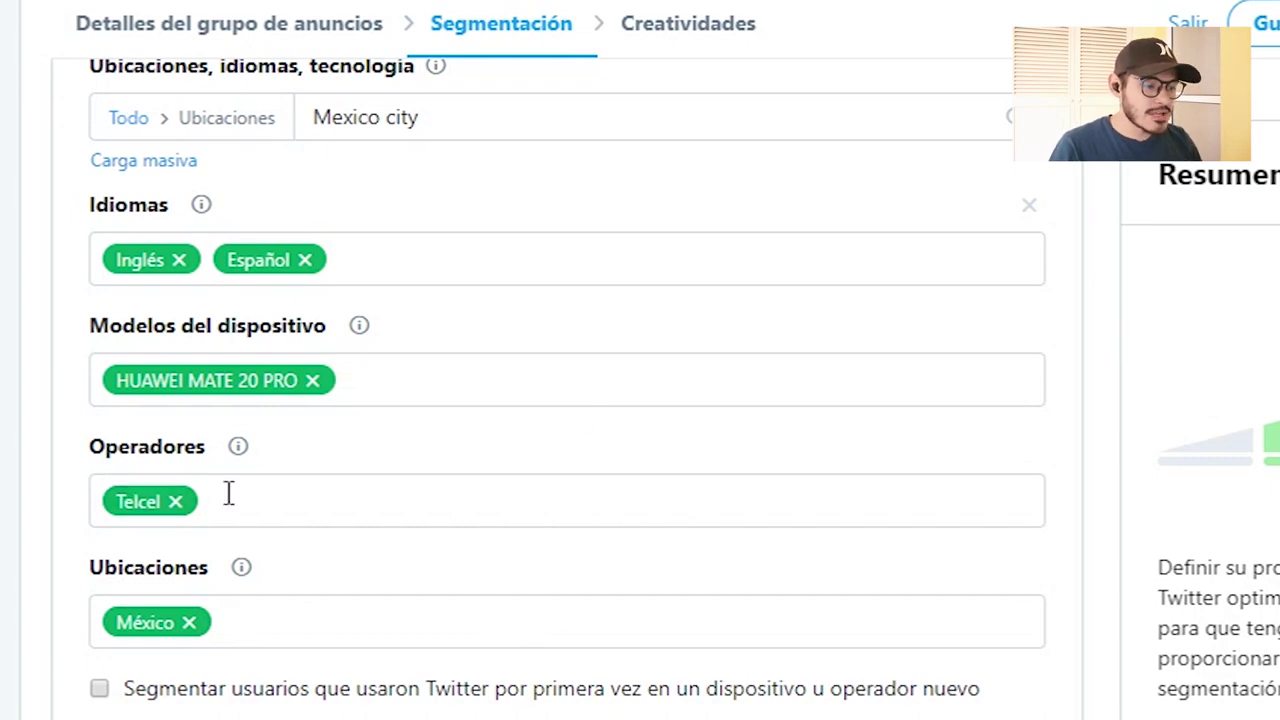
Review the chosen demographic segmentation and examine the audience size estimate and recommended range in Resumen de audiencia
scroll(276, 480, "up", 5)
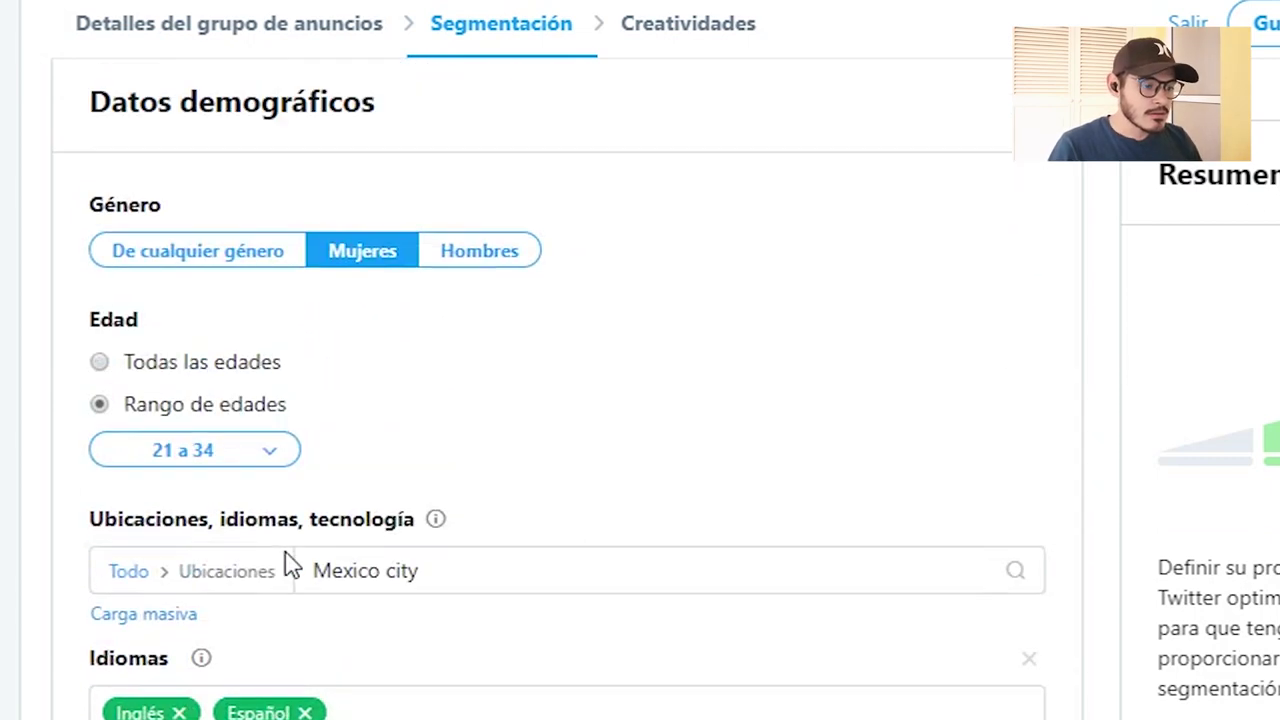
scroll(288, 566, "down", 3)
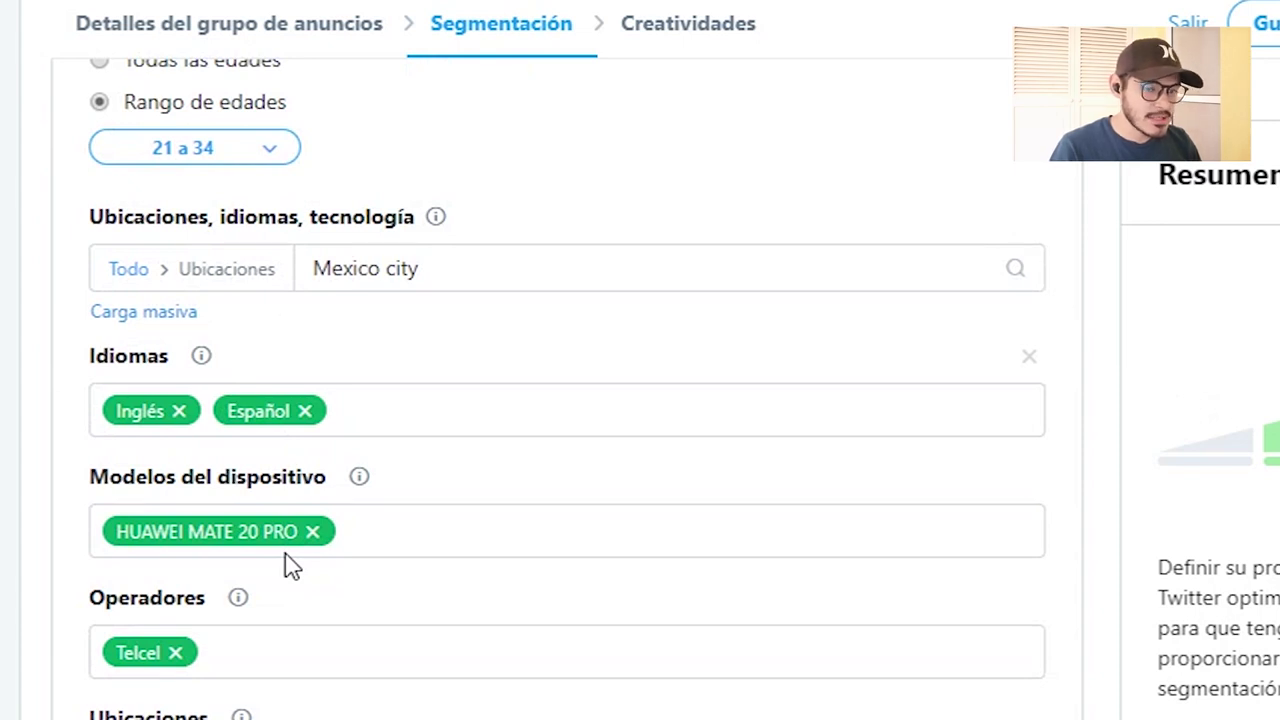
left_click_drag(764, 135, 1078, 220)
left_click(914, 243)
left_click_drag(793, 175, 1215, 188)
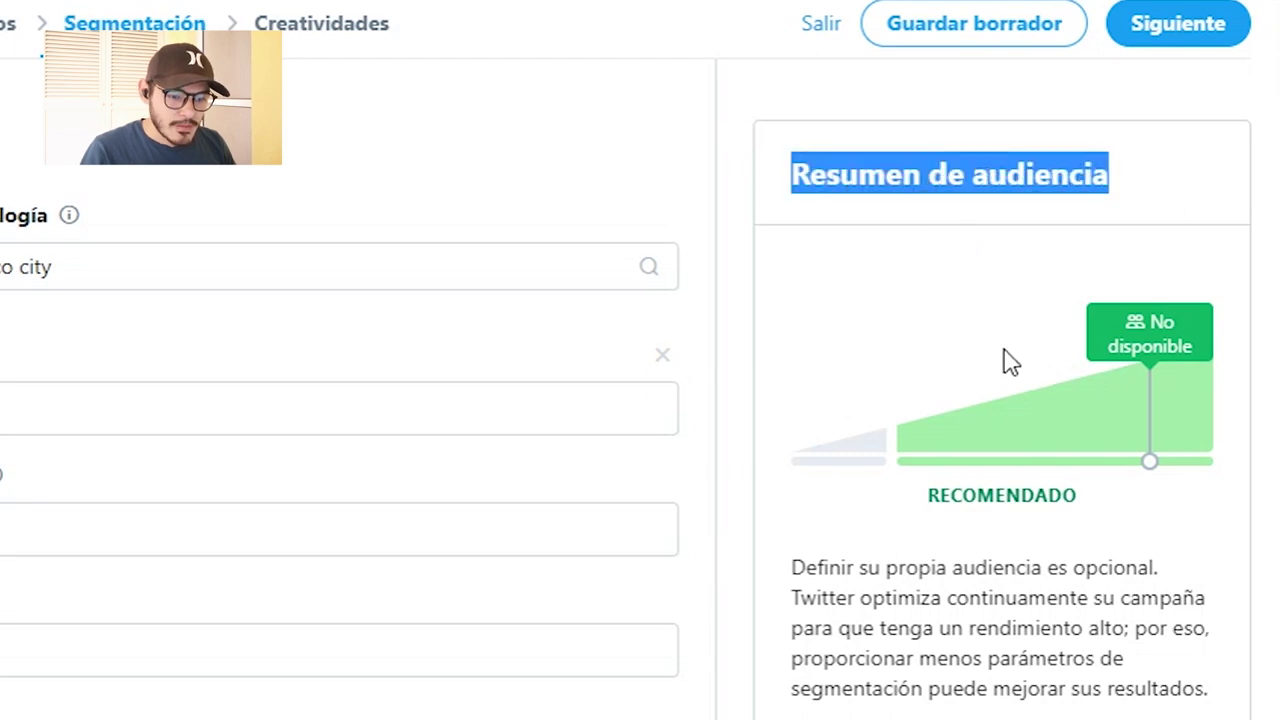
scroll(980, 400, "down", 2)
left_click(905, 455)
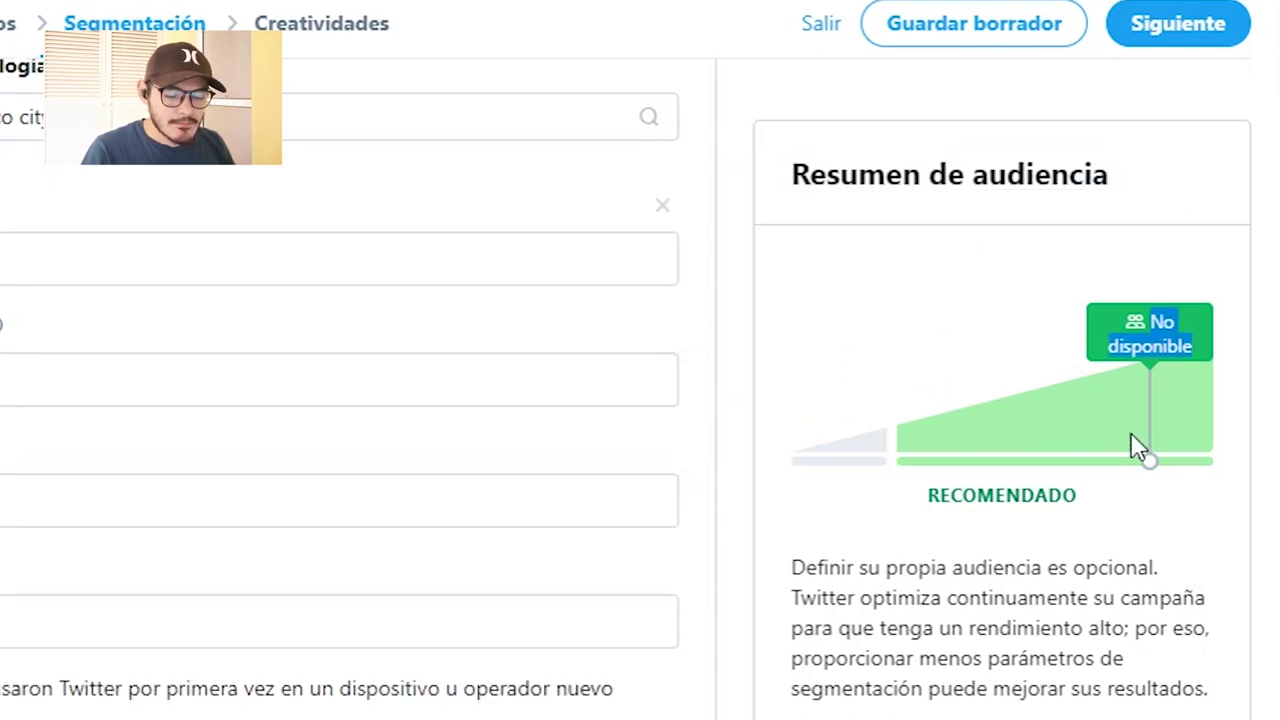
left_click_drag(938, 500, 857, 518)
left_click(1109, 509)
left_click(855, 521)
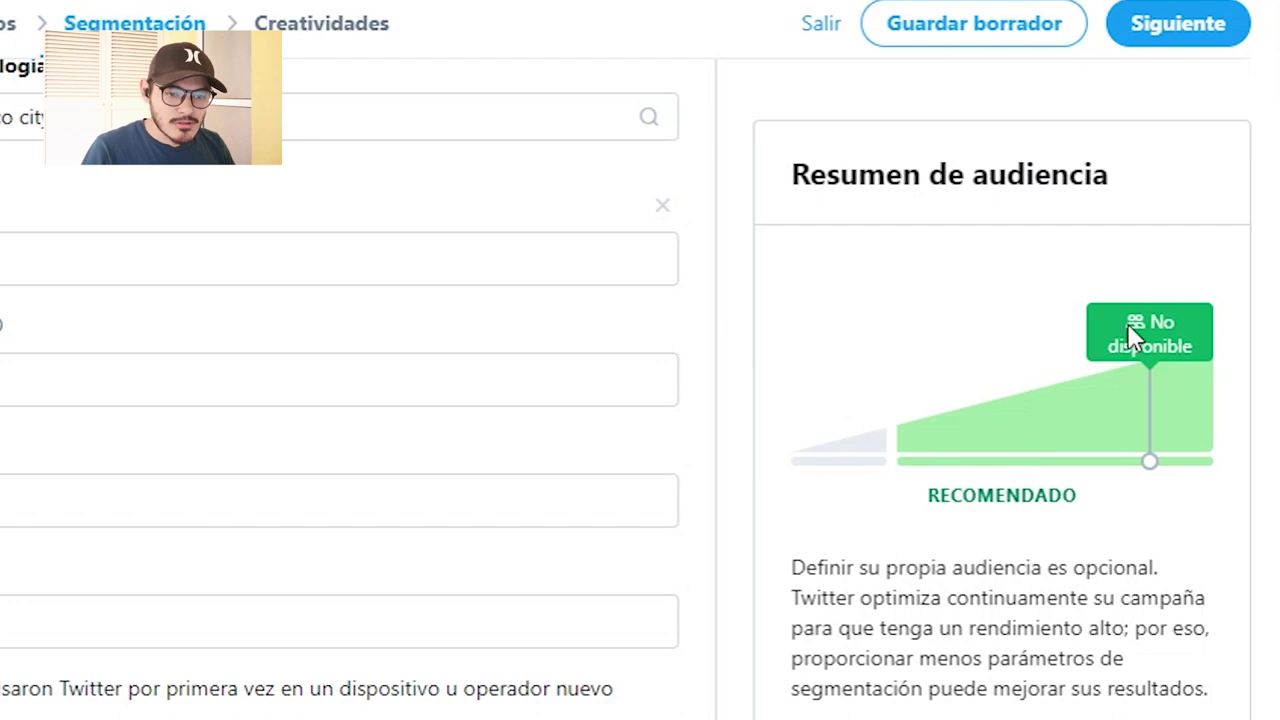
left_click_drag(1127, 323, 1200, 366)
Examine the Características de la audiencia section and its targeting by keywords, events, interests, similar followers, movies and TV shows
scroll(951, 486, "down", 3)
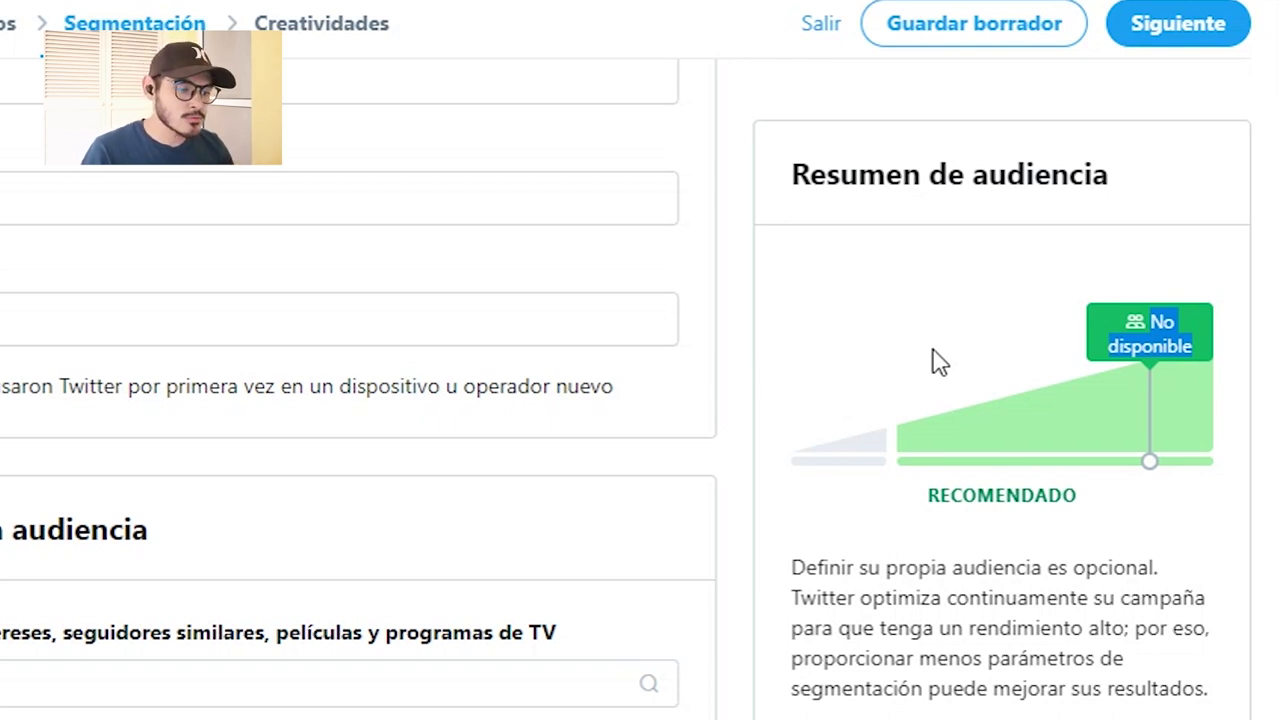
scroll(114, 434, "down", 2)
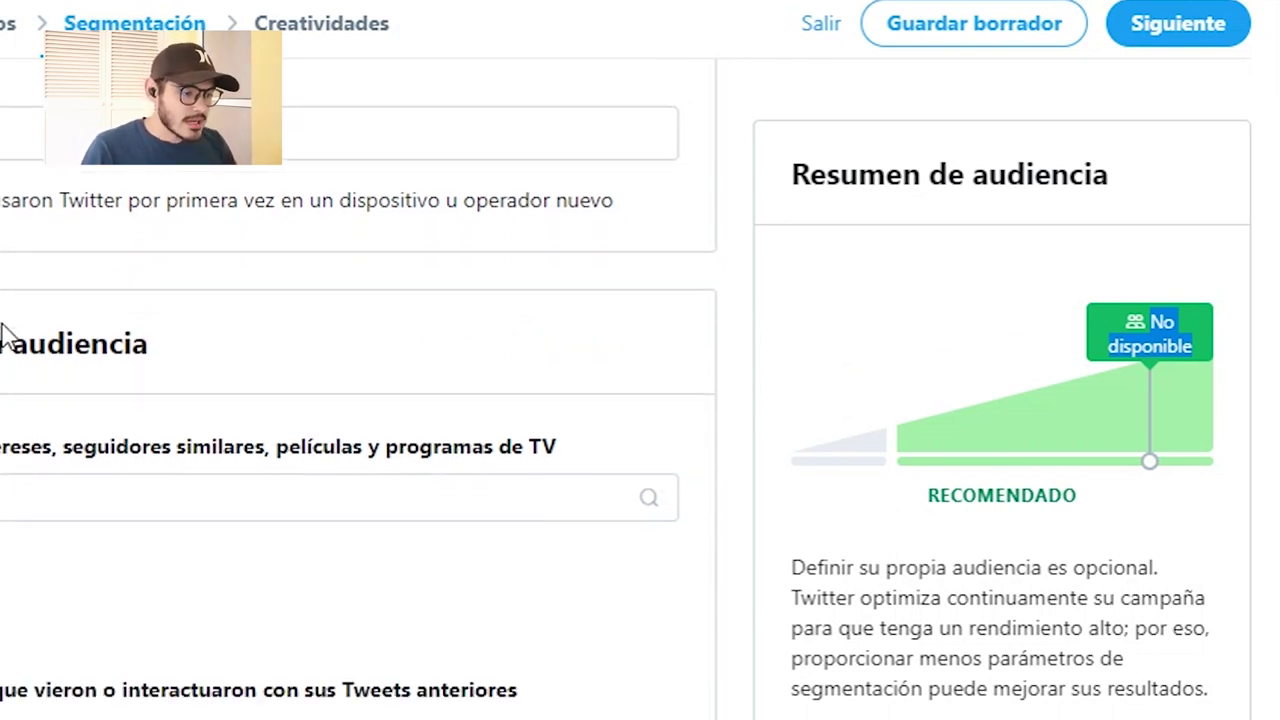
scroll(5, 340, "down", 3)
left_click_drag(434, 106, 900, 148)
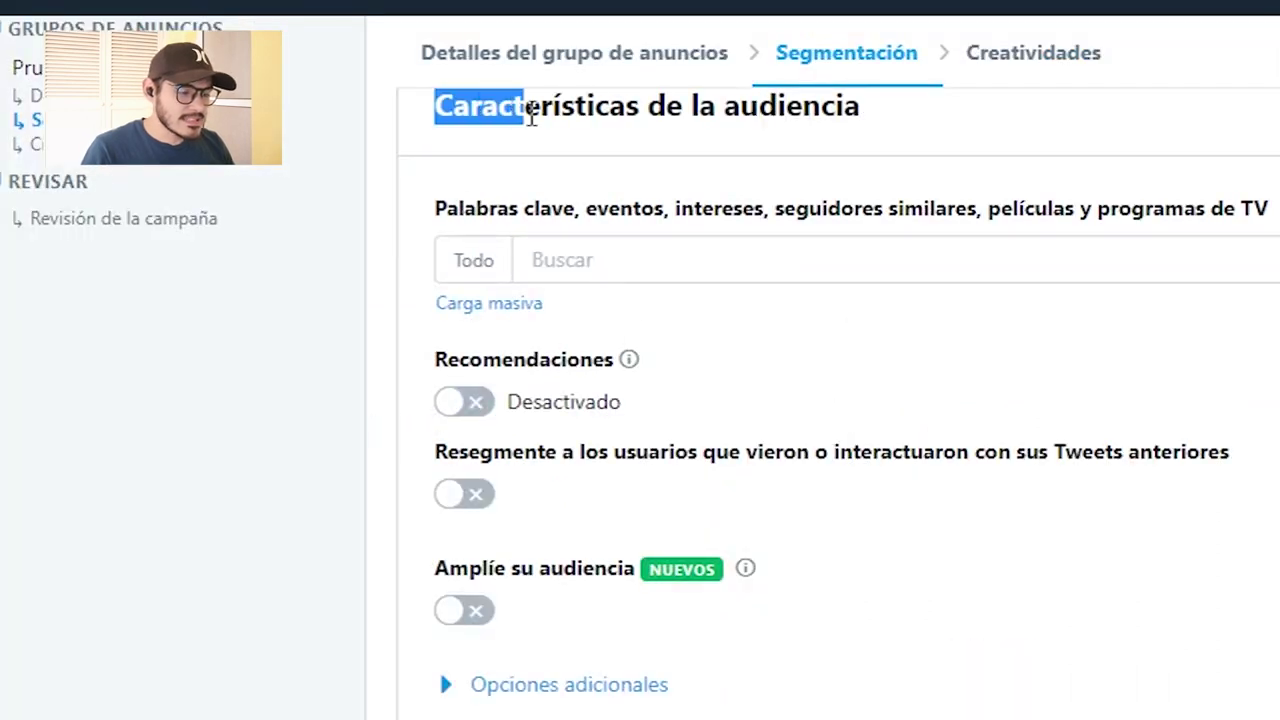
left_click(900, 148)
scroll(900, 150, "up", 2)
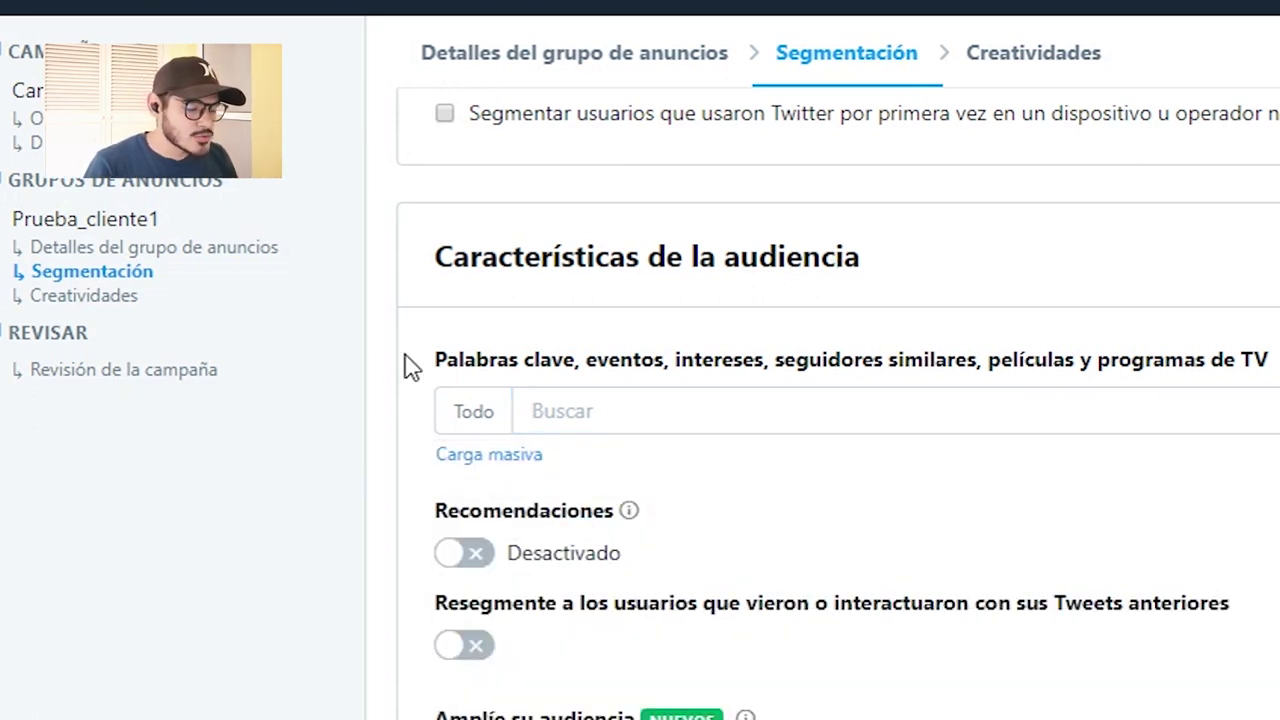
left_click_drag(425, 360, 1230, 388)
left_click(834, 444)
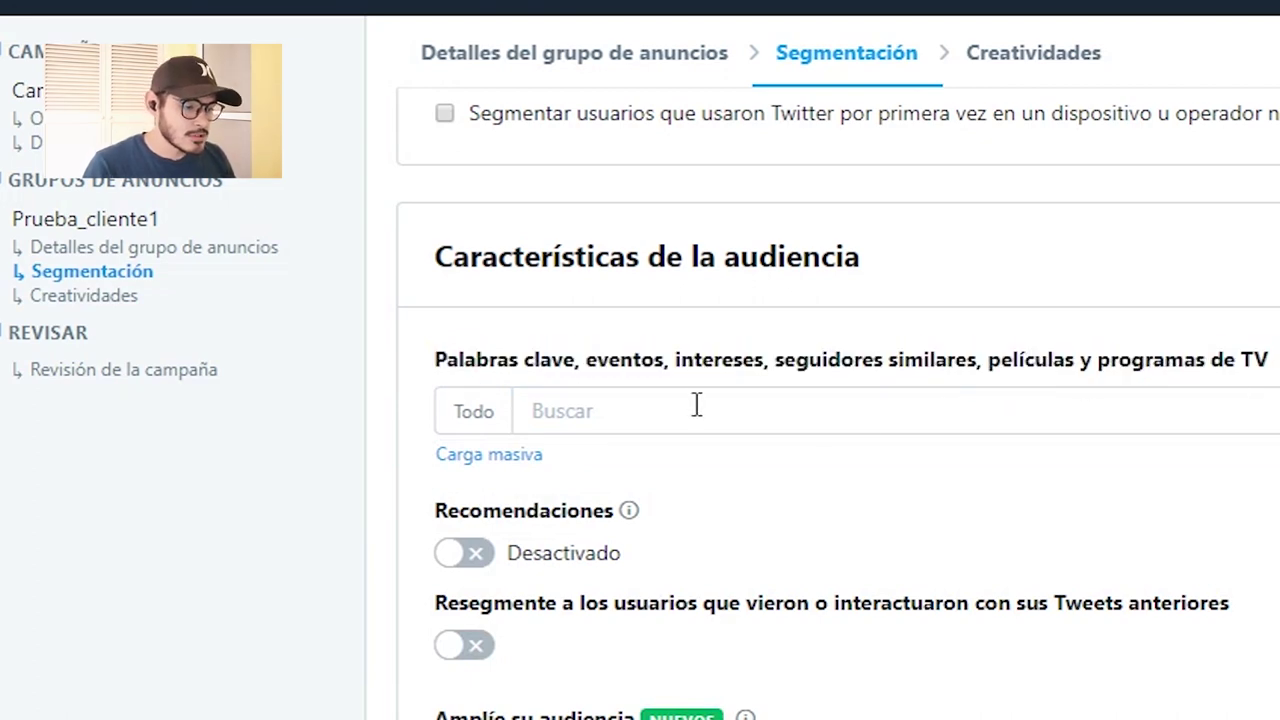
Choose the Palabras claves category in the audience characteristics and add "marketing digital" as a target keyword
left_click(651, 413)
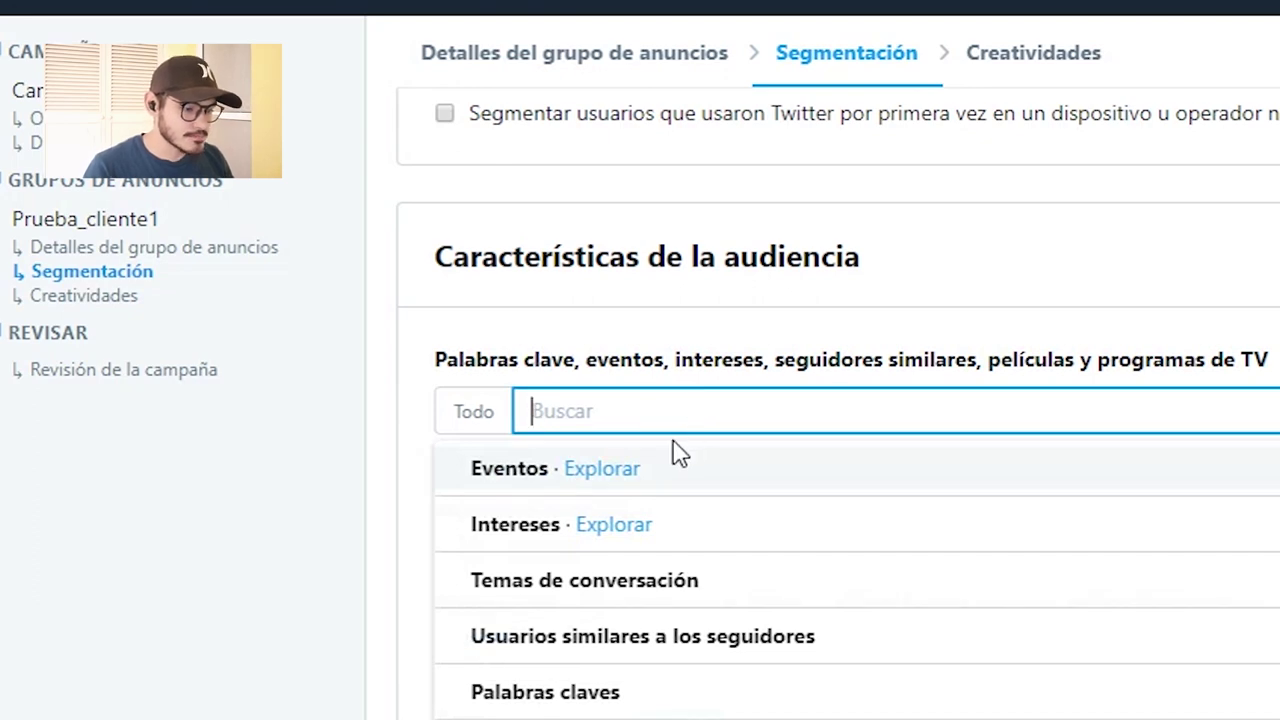
left_click(565, 705)
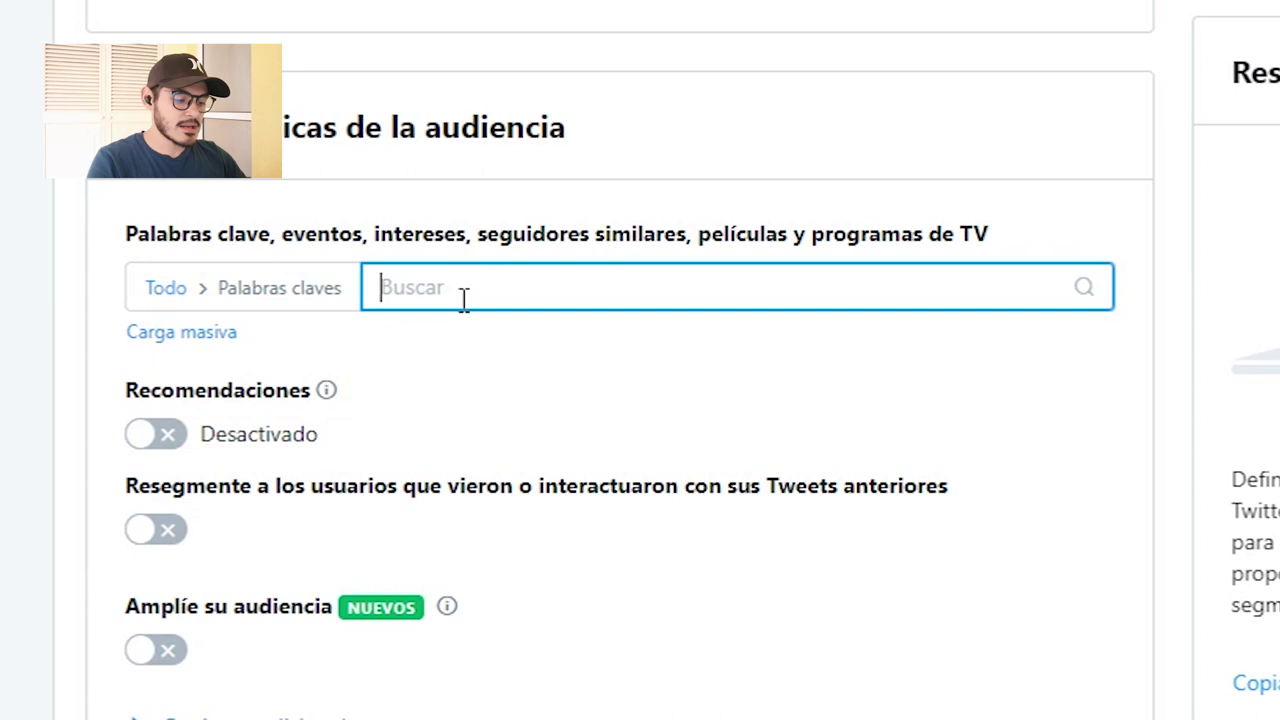
type("ma")
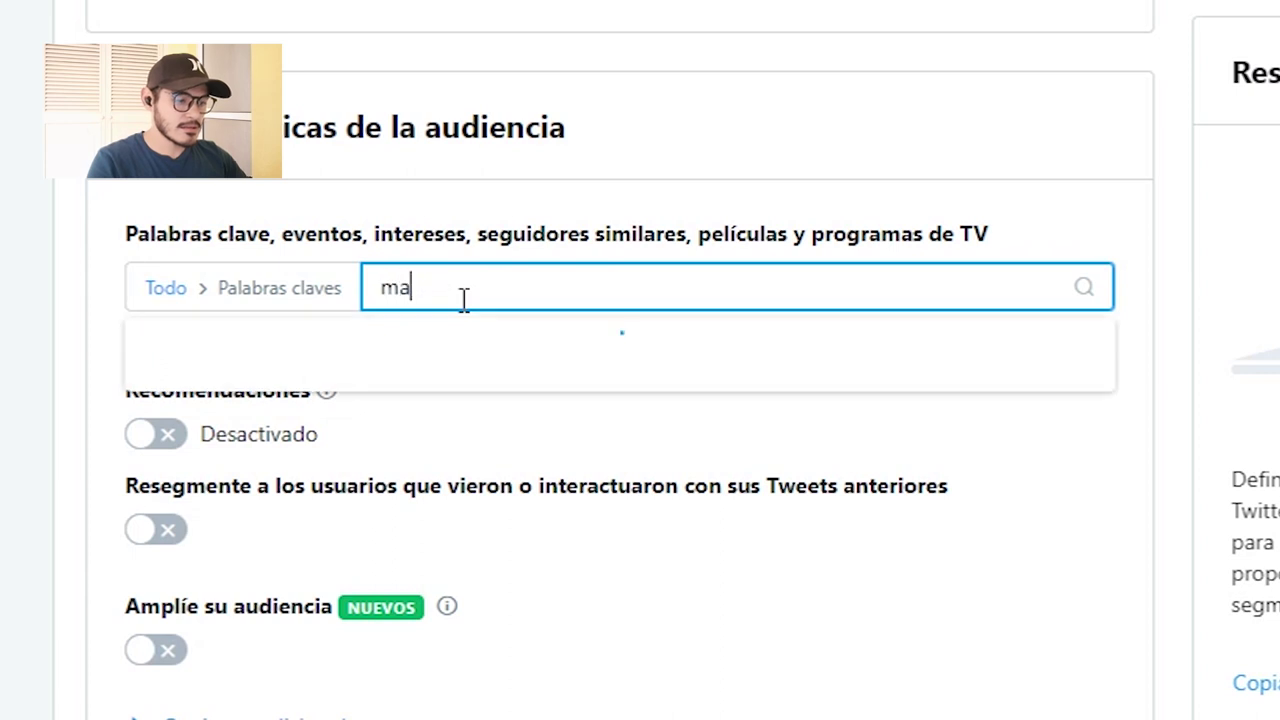
type("rketing digit")
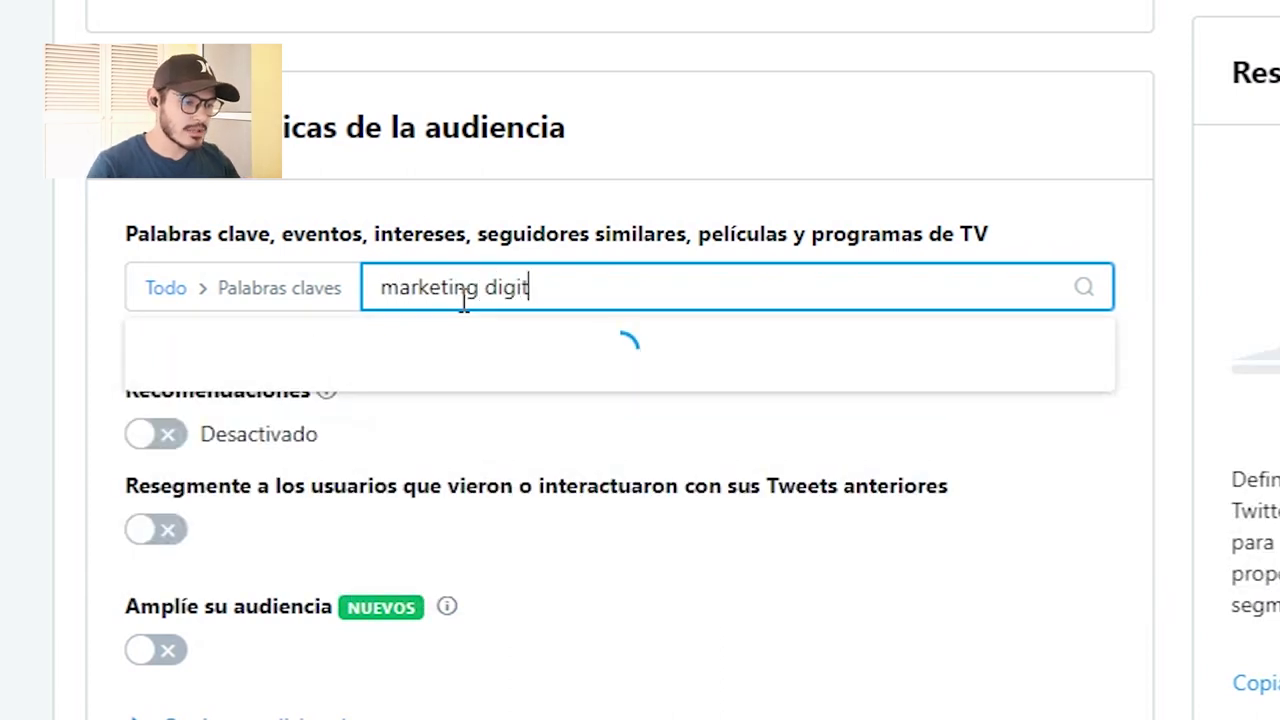
type("al")
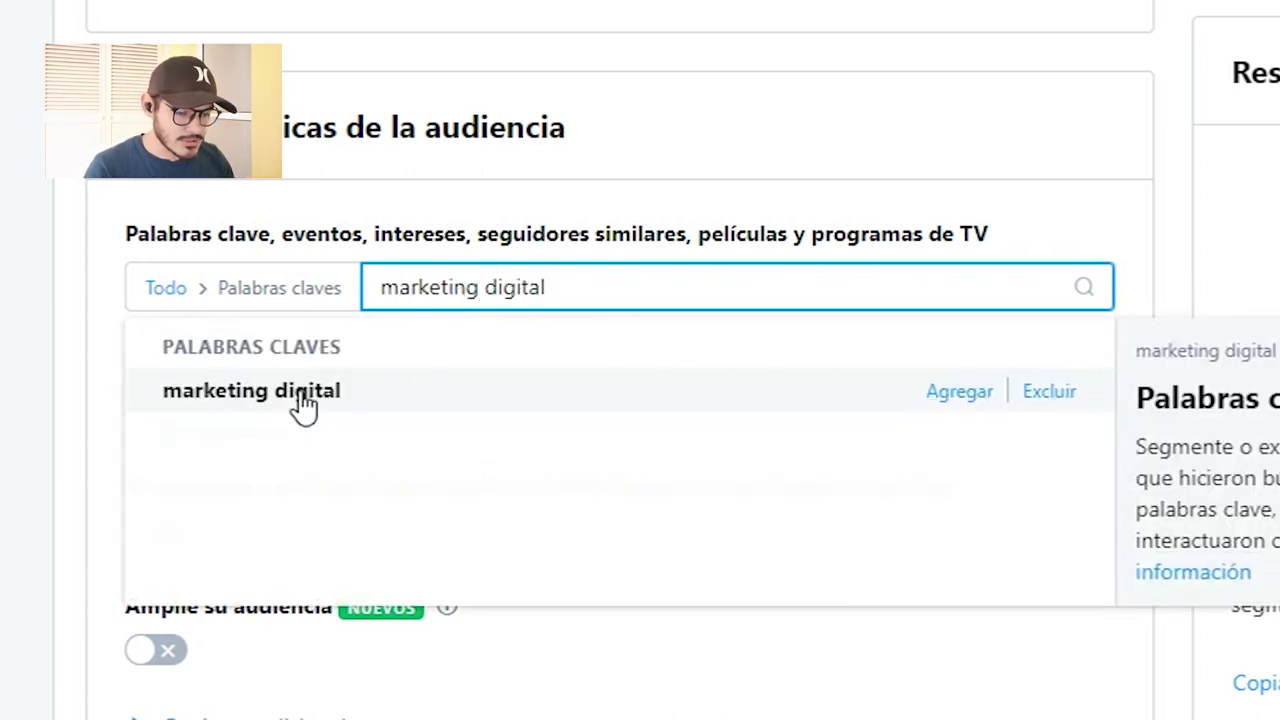
left_click(959, 392)
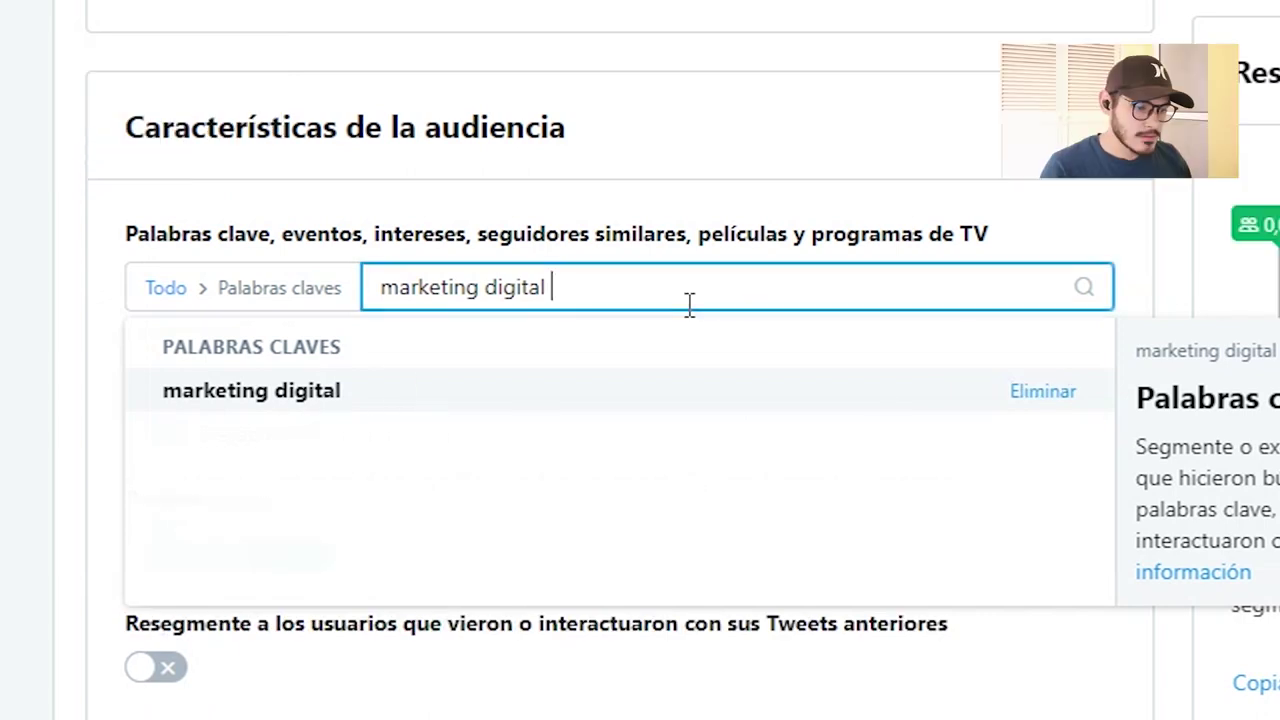
Search the Palabras claves category for "emprendimiento" and add it as a target keyword
left_click_drag(734, 306, 255, 280)
key("BackSpace")
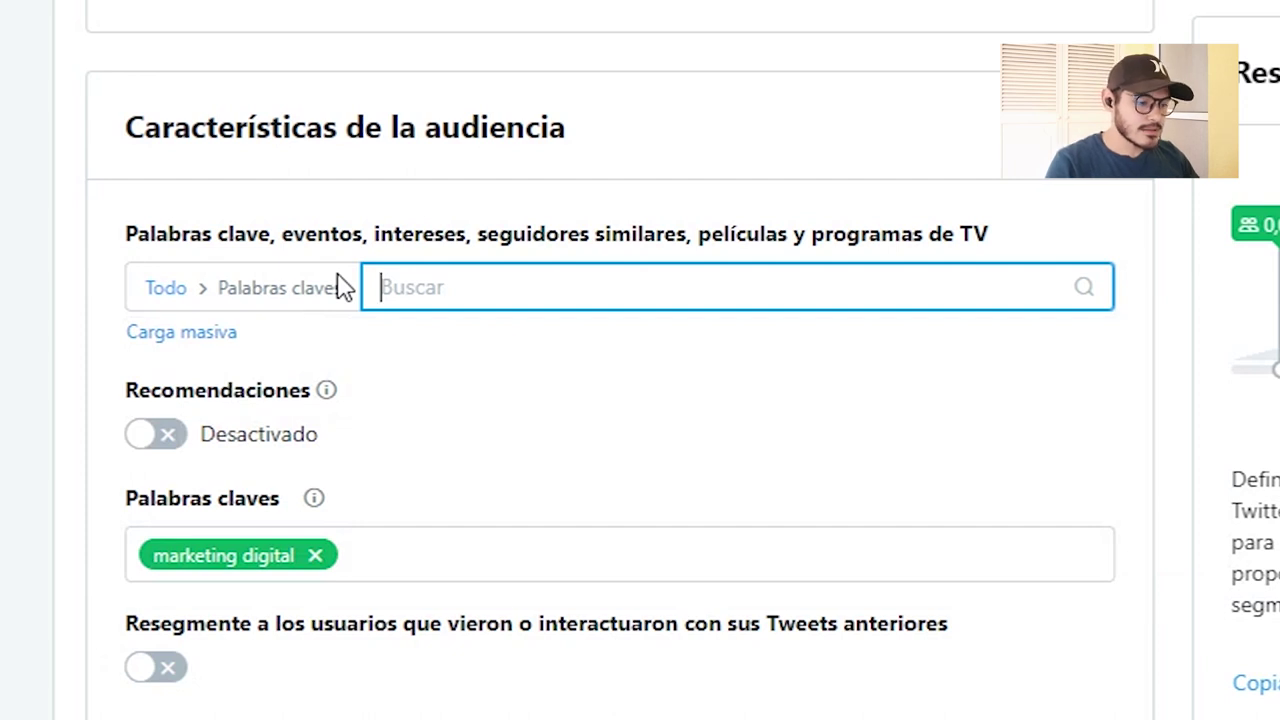
type("emprenmi")
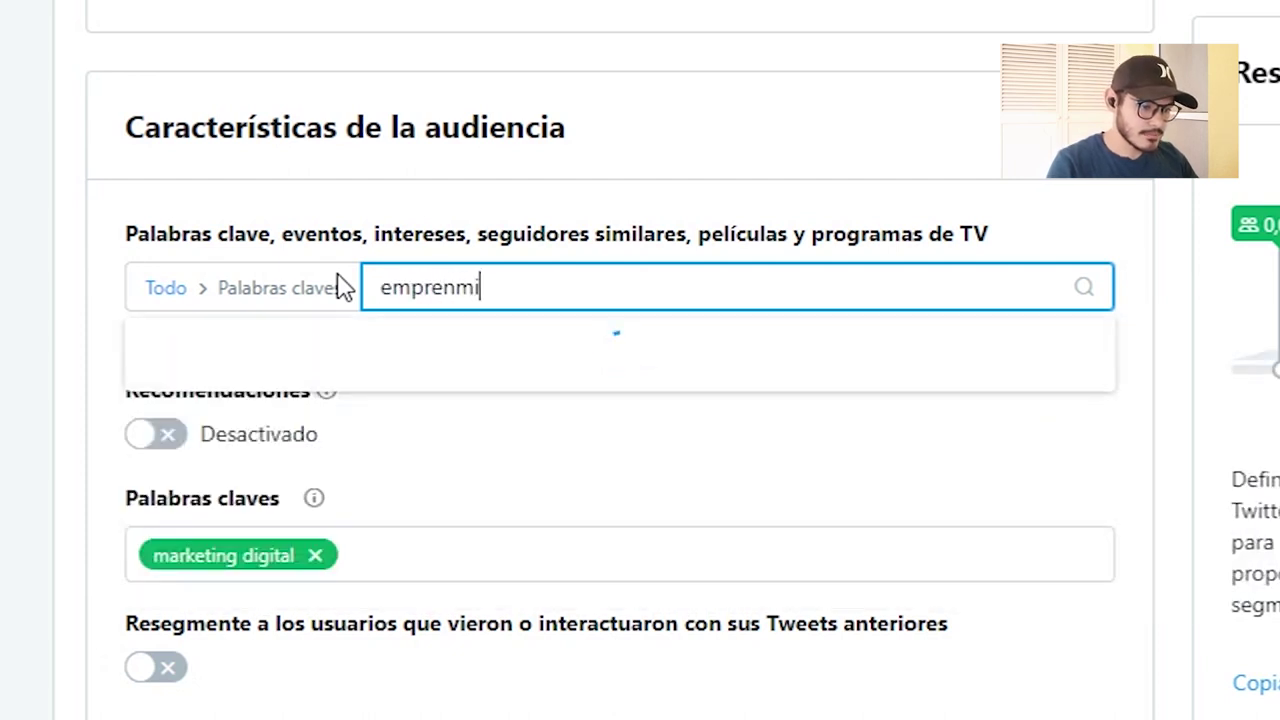
key("BackSpace")
key("BackSpace")
type("dimiento")
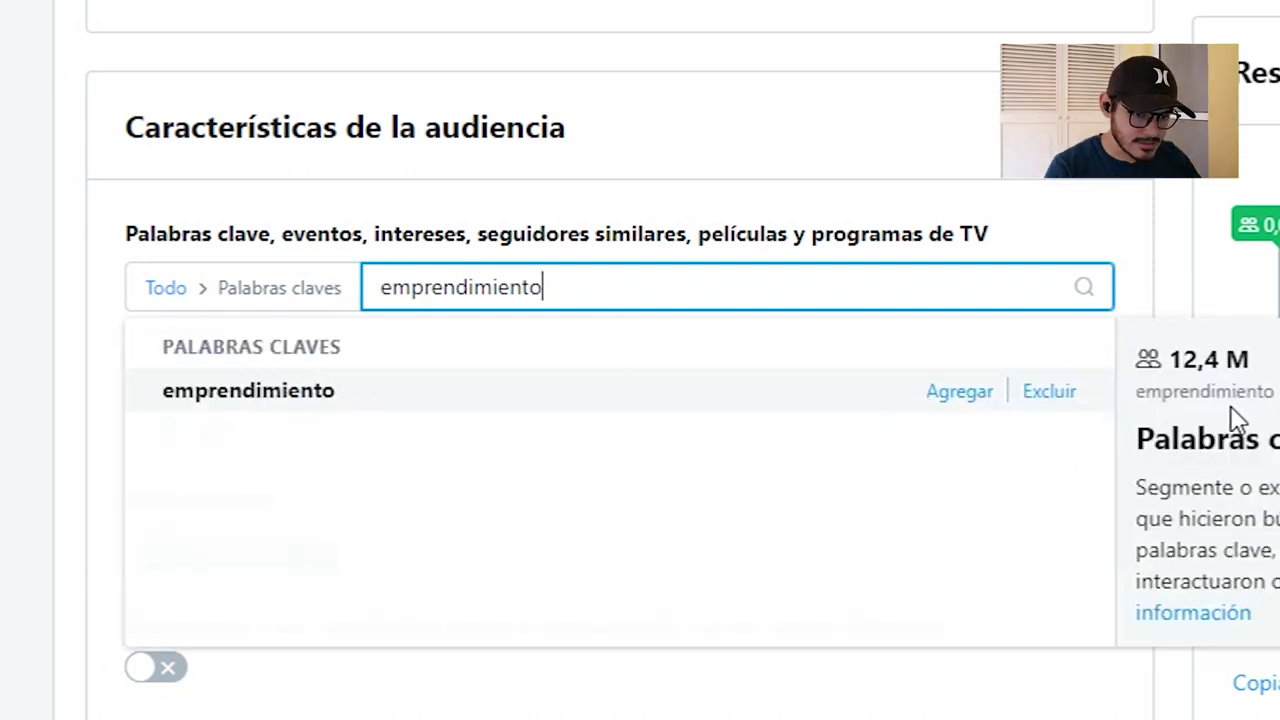
left_click_drag(1170, 358, 1196, 376)
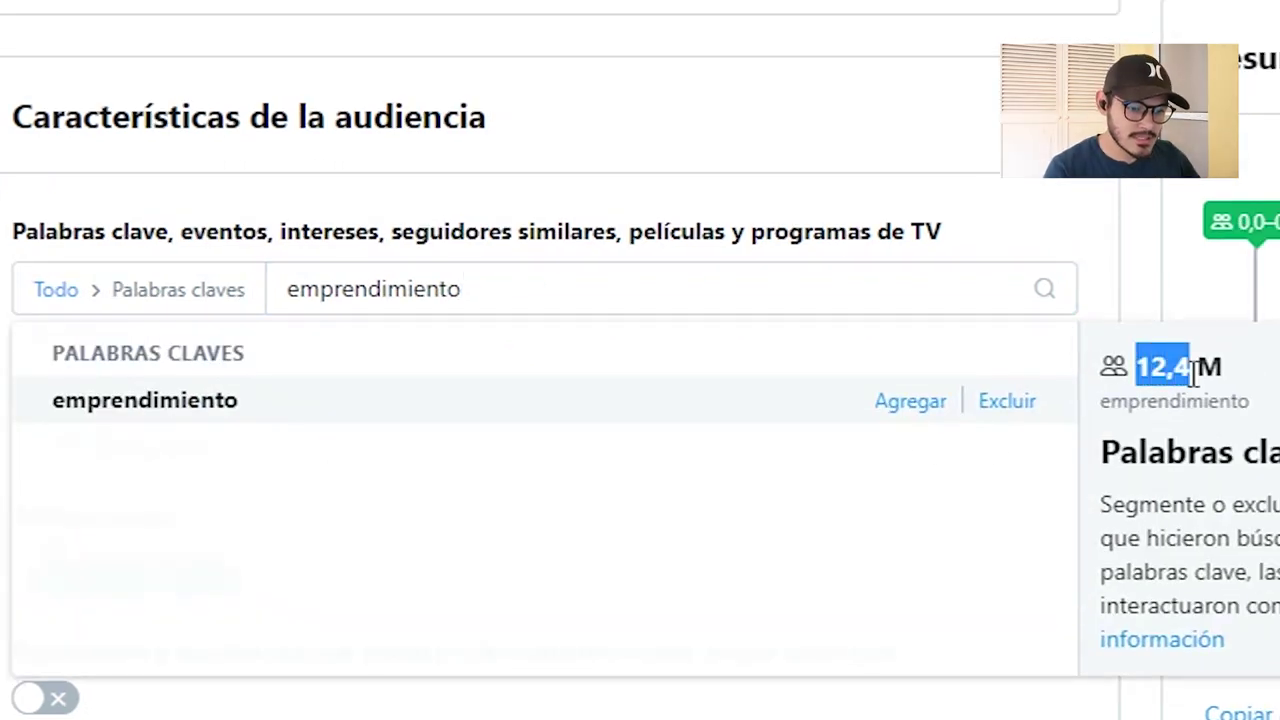
left_click(910, 403)
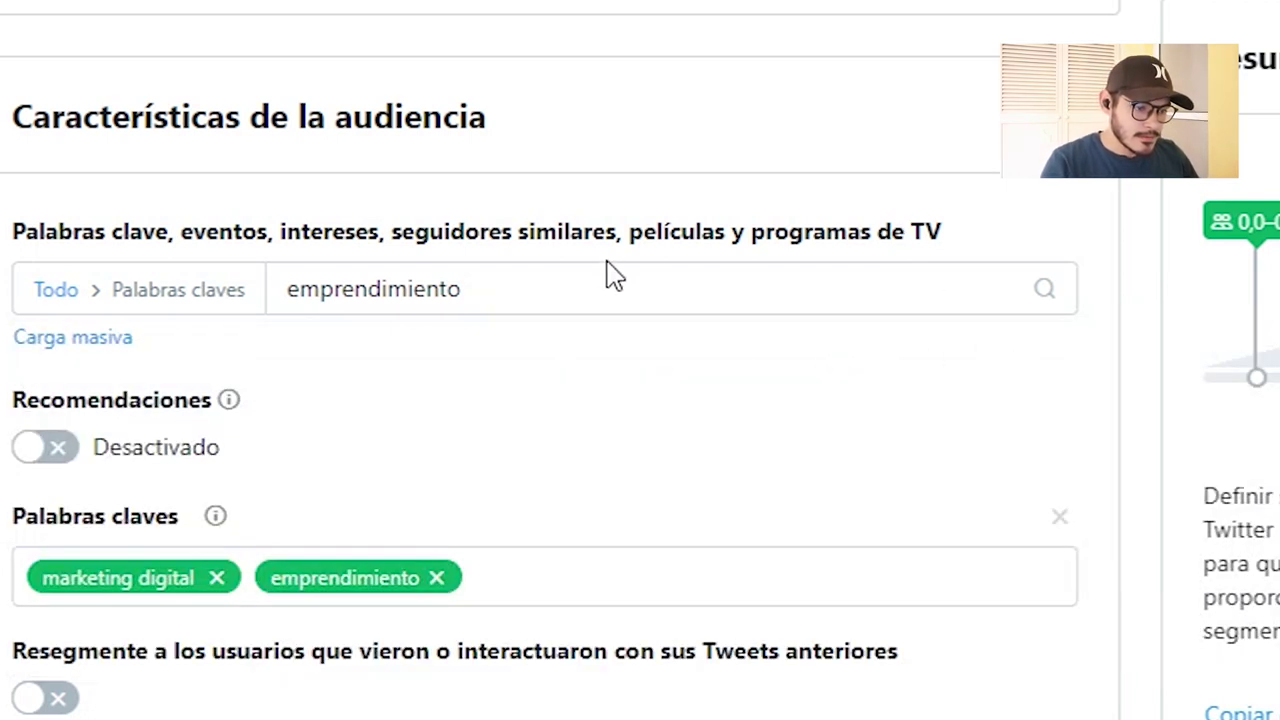
Replace the keyword search with "ingresos pasivos" and add it as a target keyword
left_click_drag(475, 289, 214, 289)
key("BackSpace")
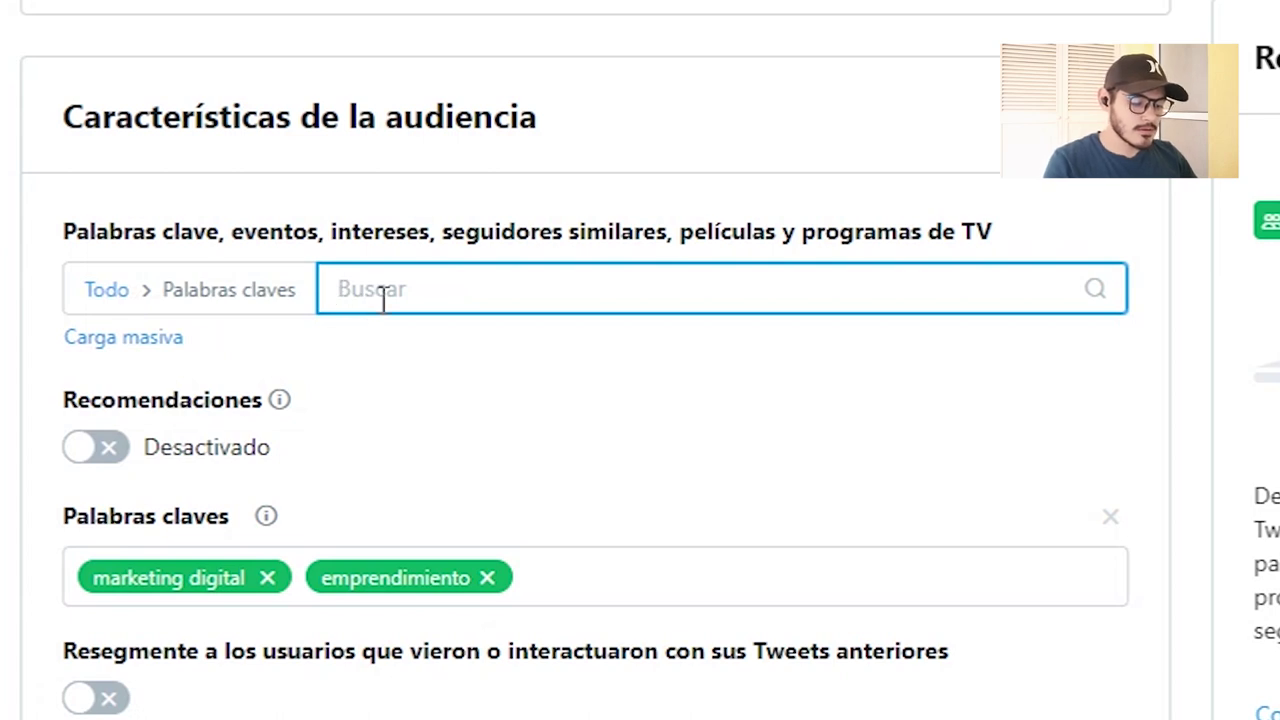
type("ing")
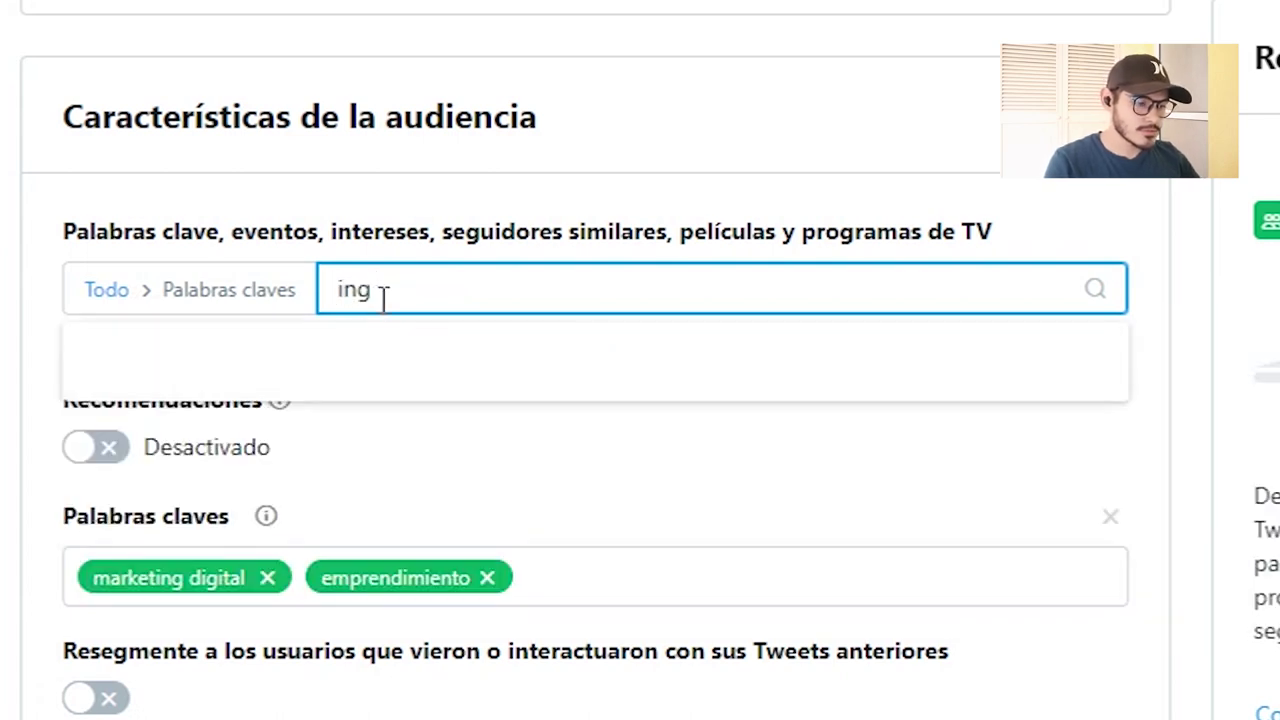
key("BackSpace")
key("BackSpace")
key("BackSpace")
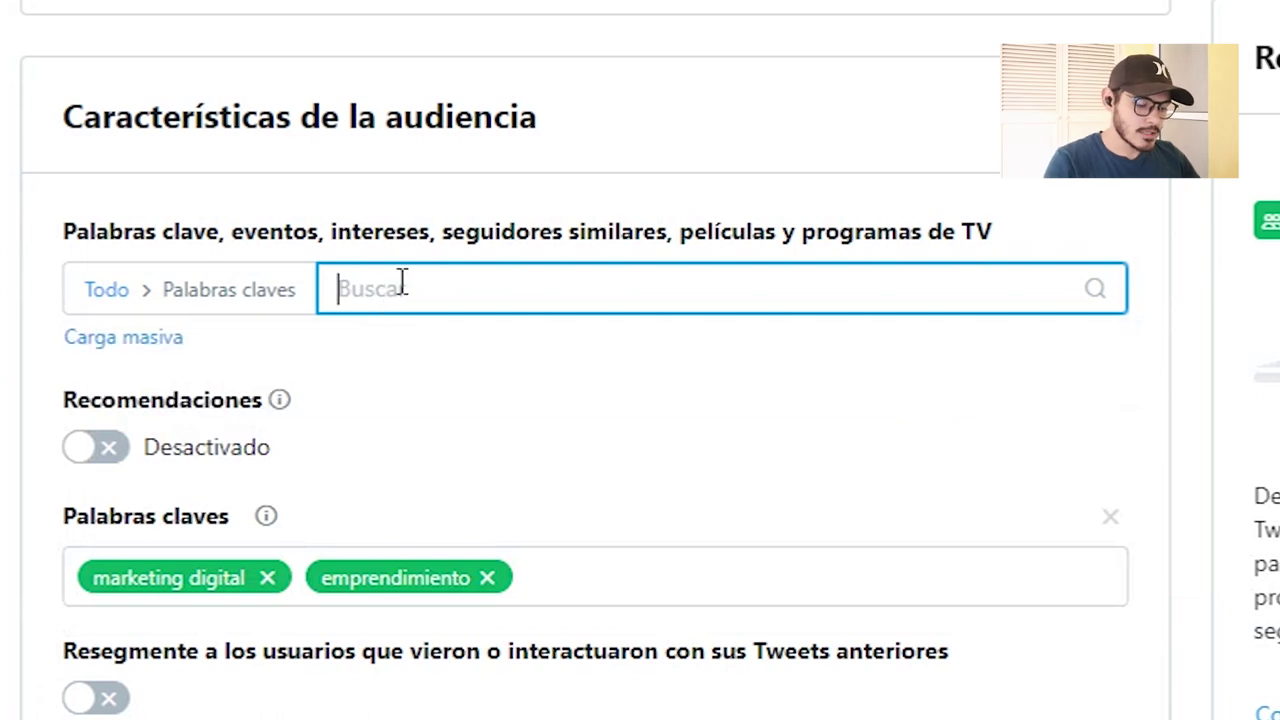
type("ingresos ")
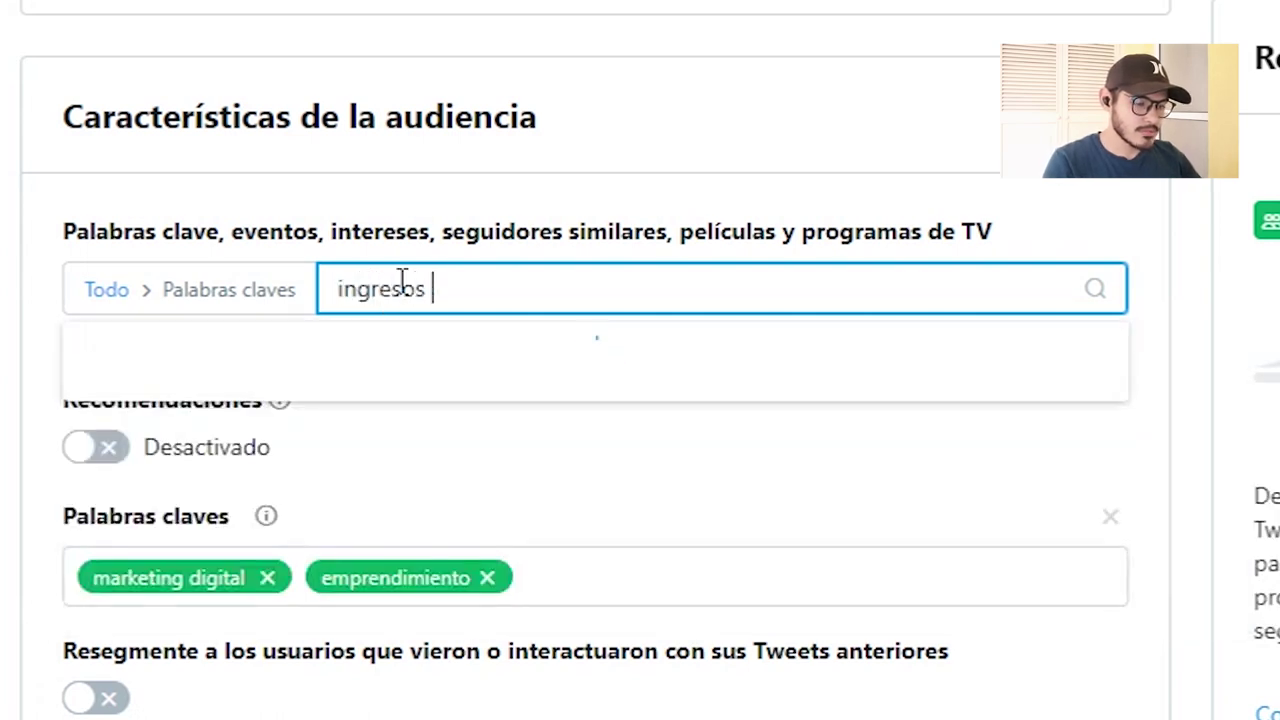
type("pasivos")
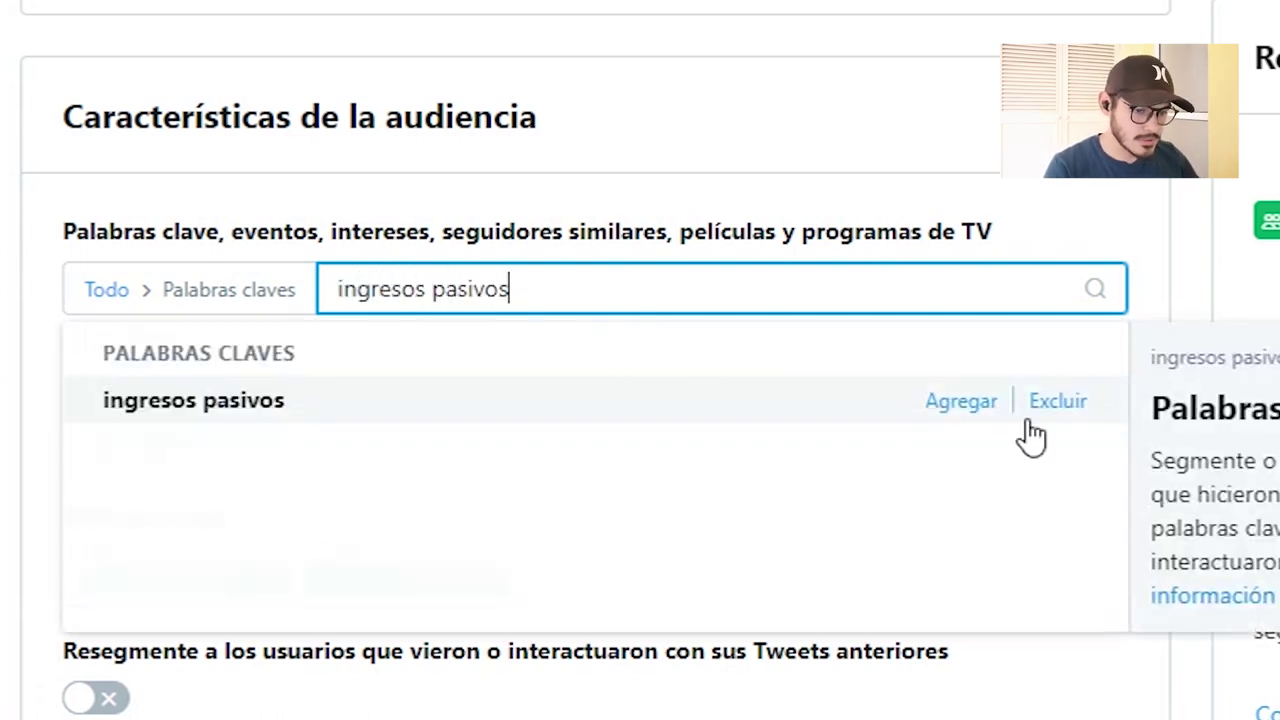
left_click(957, 402)
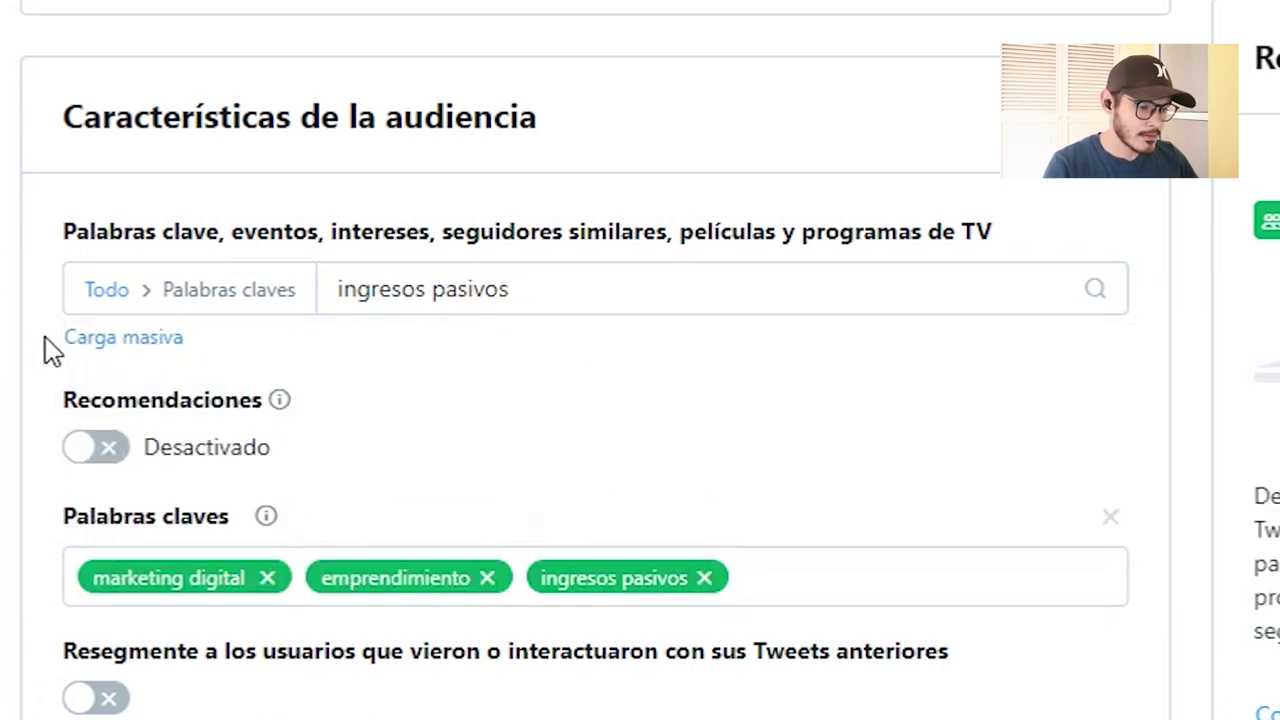
Return the audience search to all categories, browse the "ingresos pasivos" suggestions and clear the search text
left_click(112, 291)
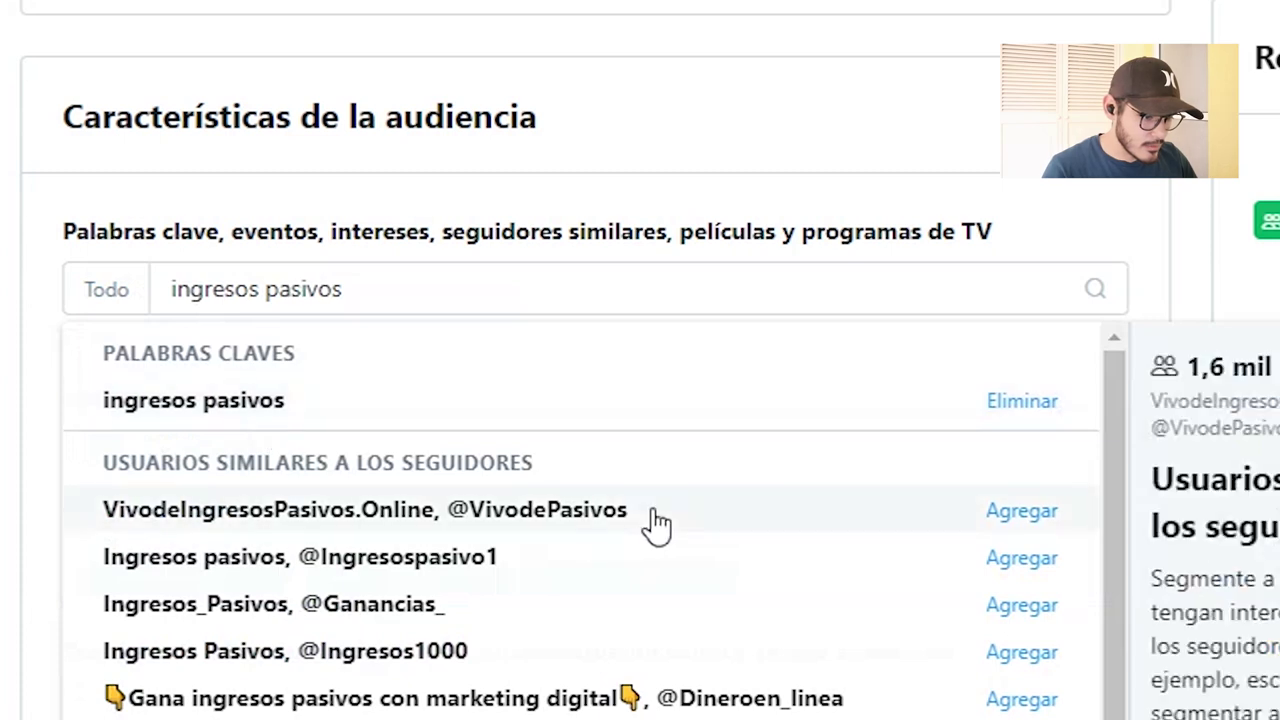
scroll(480, 634, "down", 1)
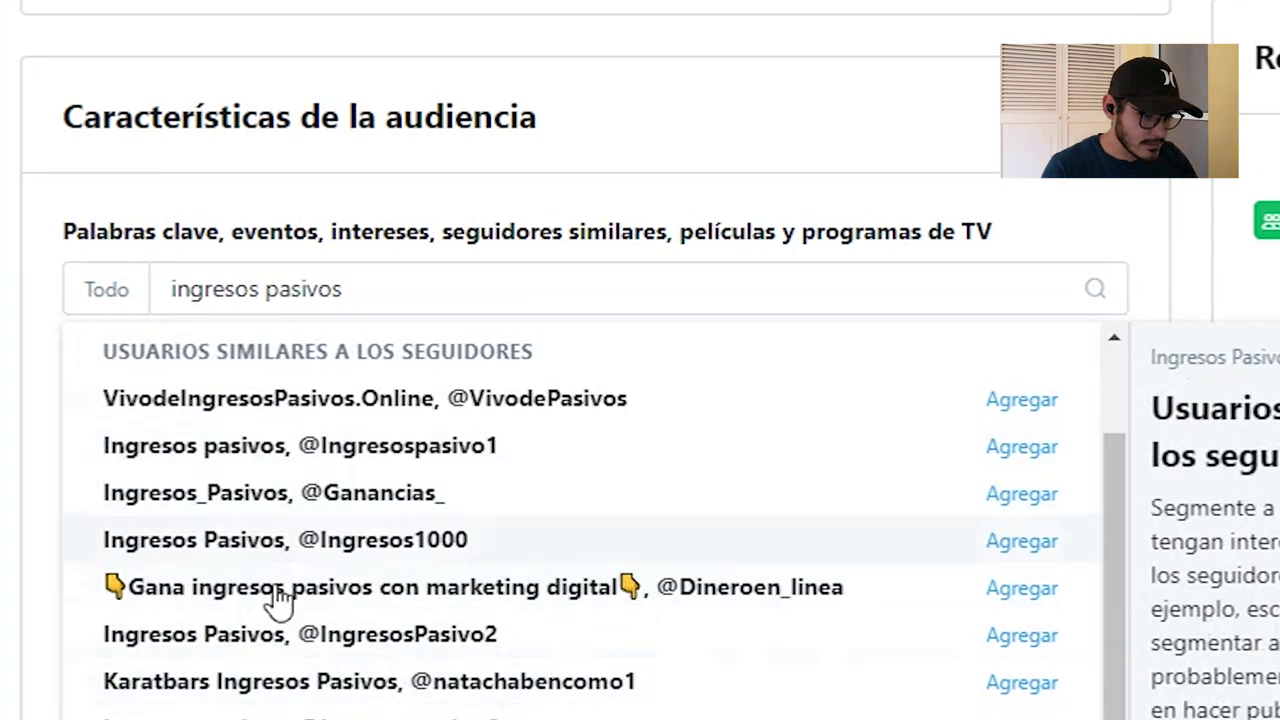
left_click(14, 516)
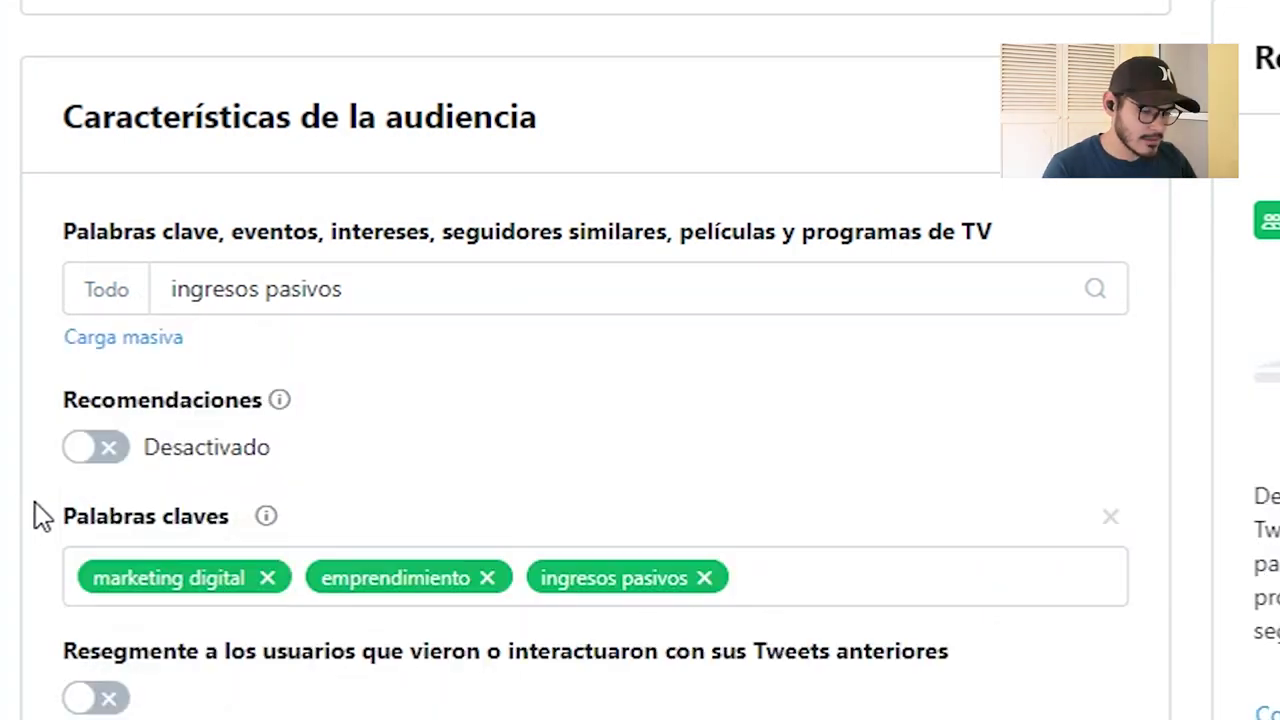
left_click_drag(429, 293, 109, 277)
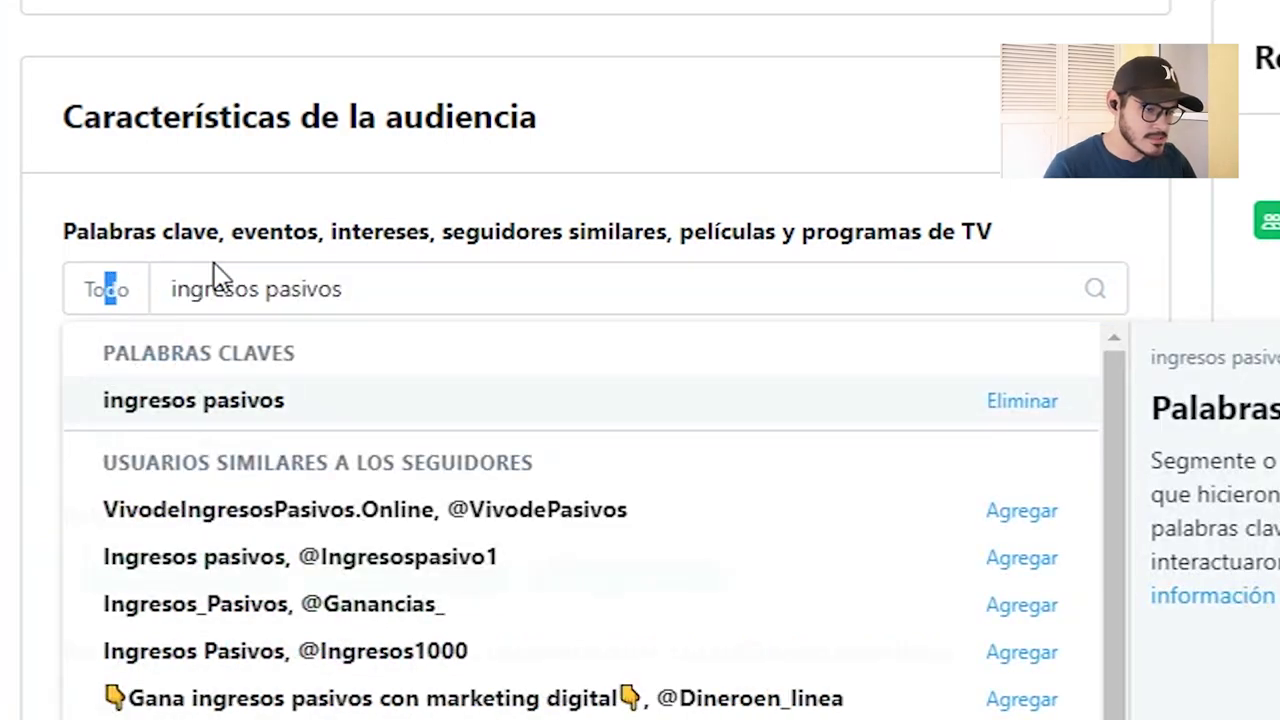
left_click_drag(342, 289, 170, 288)
key("BackSpace")
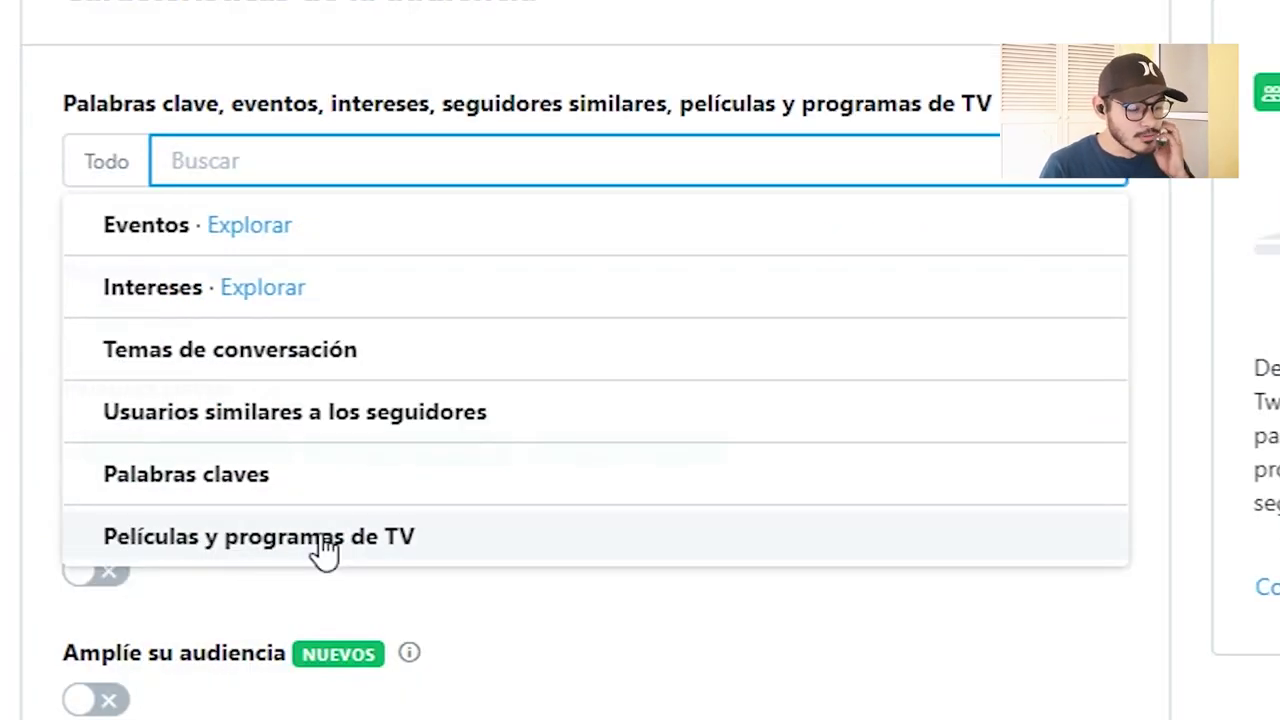
left_click(268, 425)
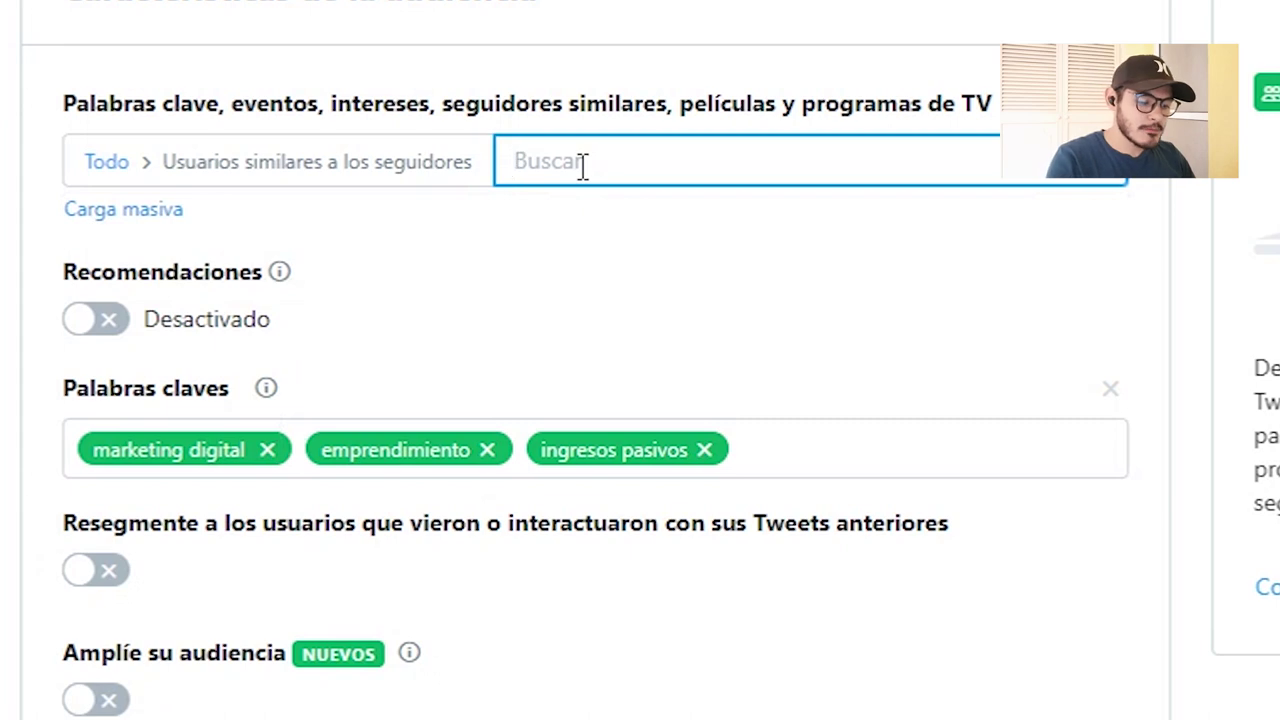
type("vilma")
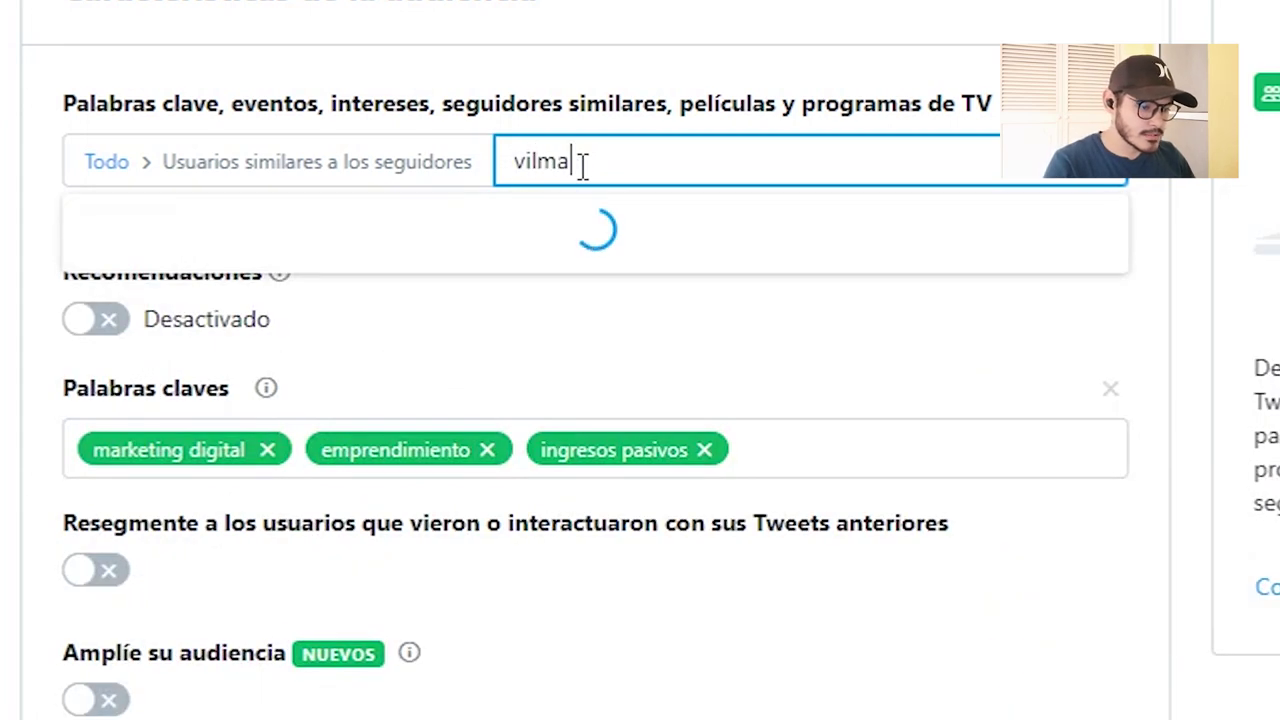
type(" nuñez")
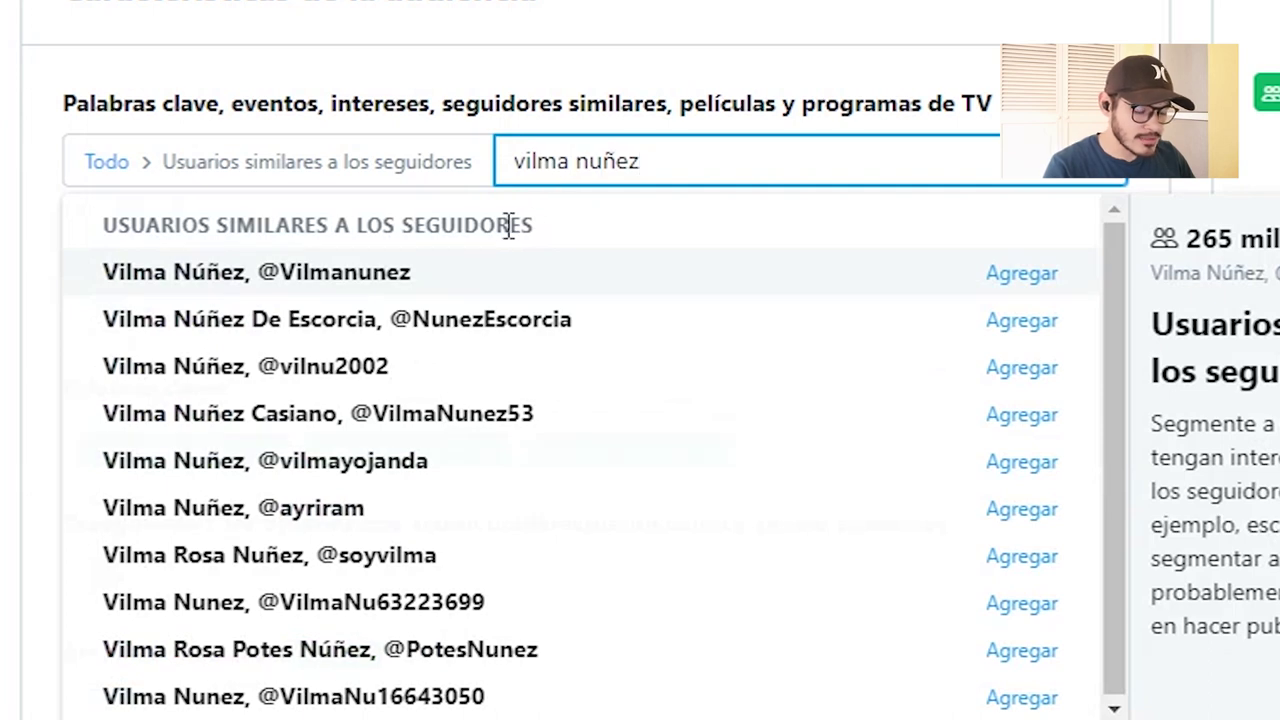
left_click(1028, 276)
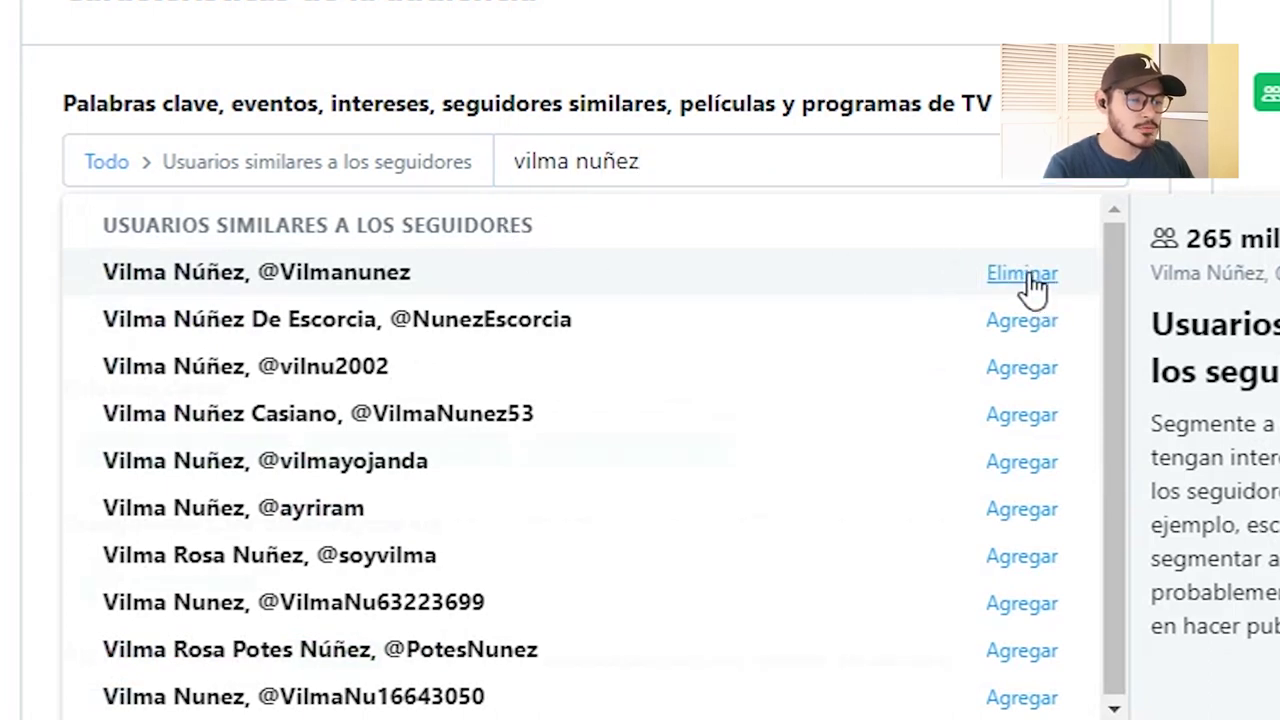
key("Escape")
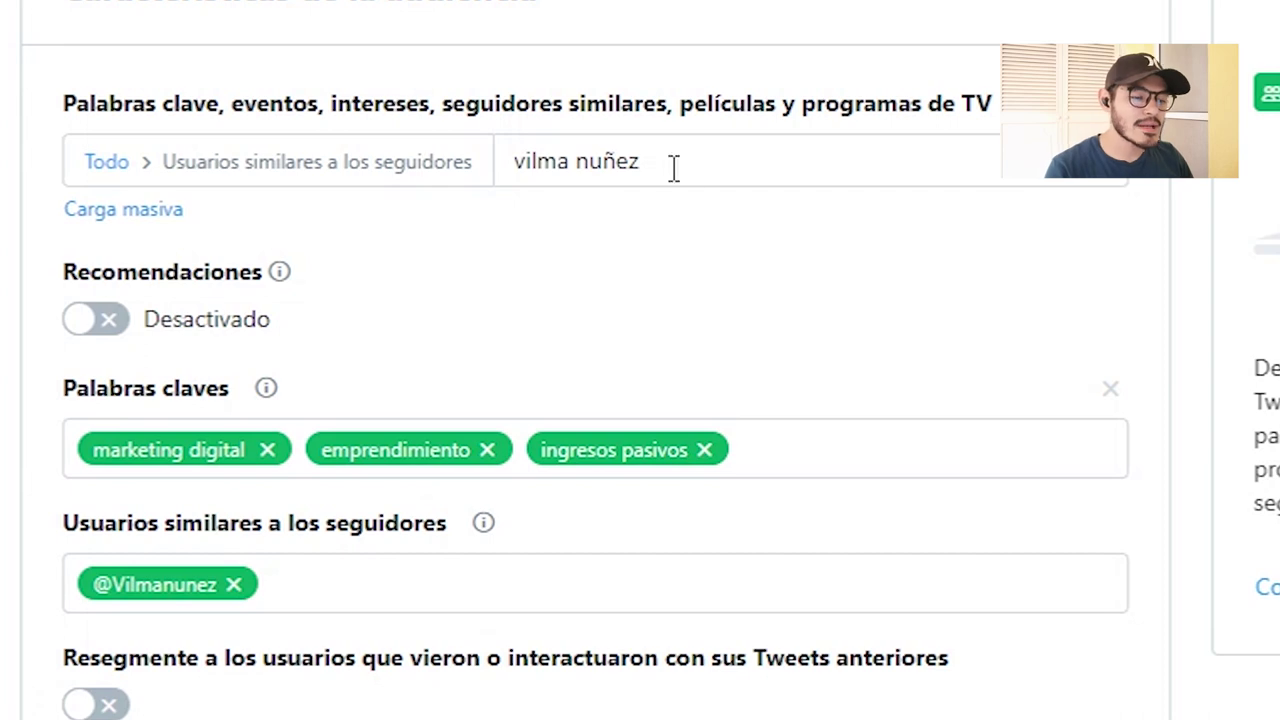
left_click_drag(674, 167, 506, 161)
key("BackSpace")
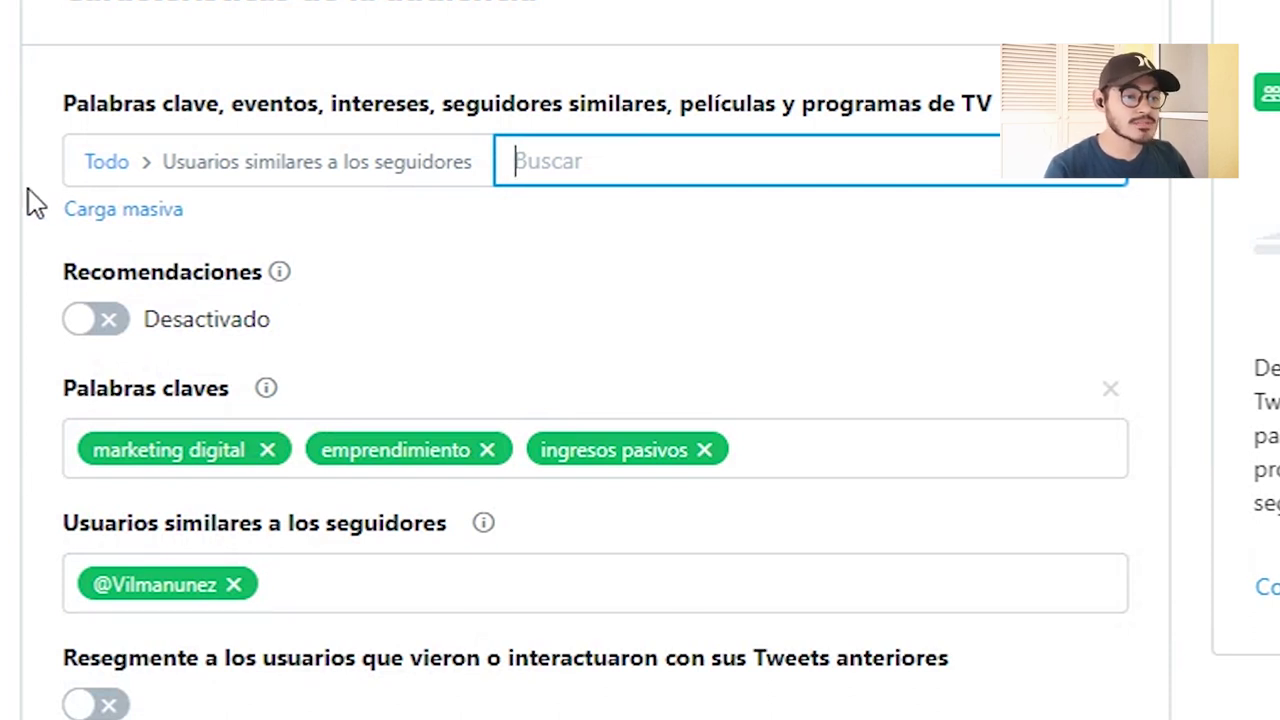
scroll(472, 256, "down", 1)
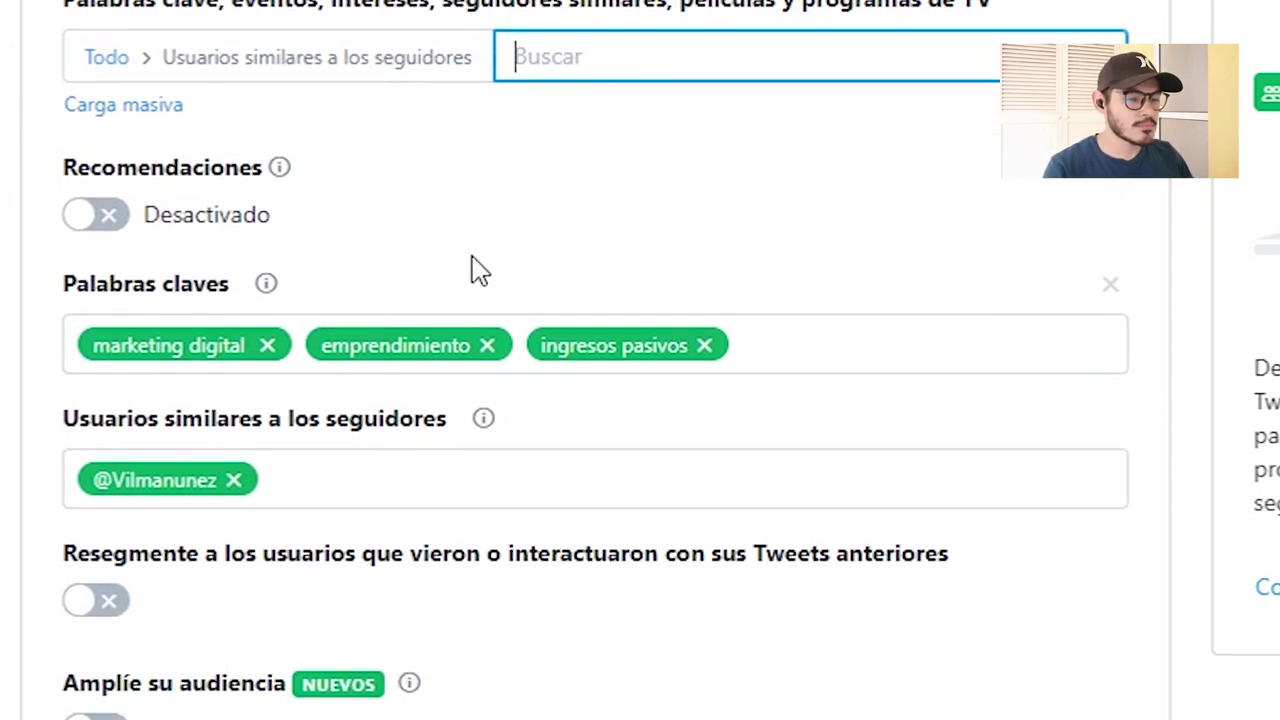
scroll(478, 270, "down", 1)
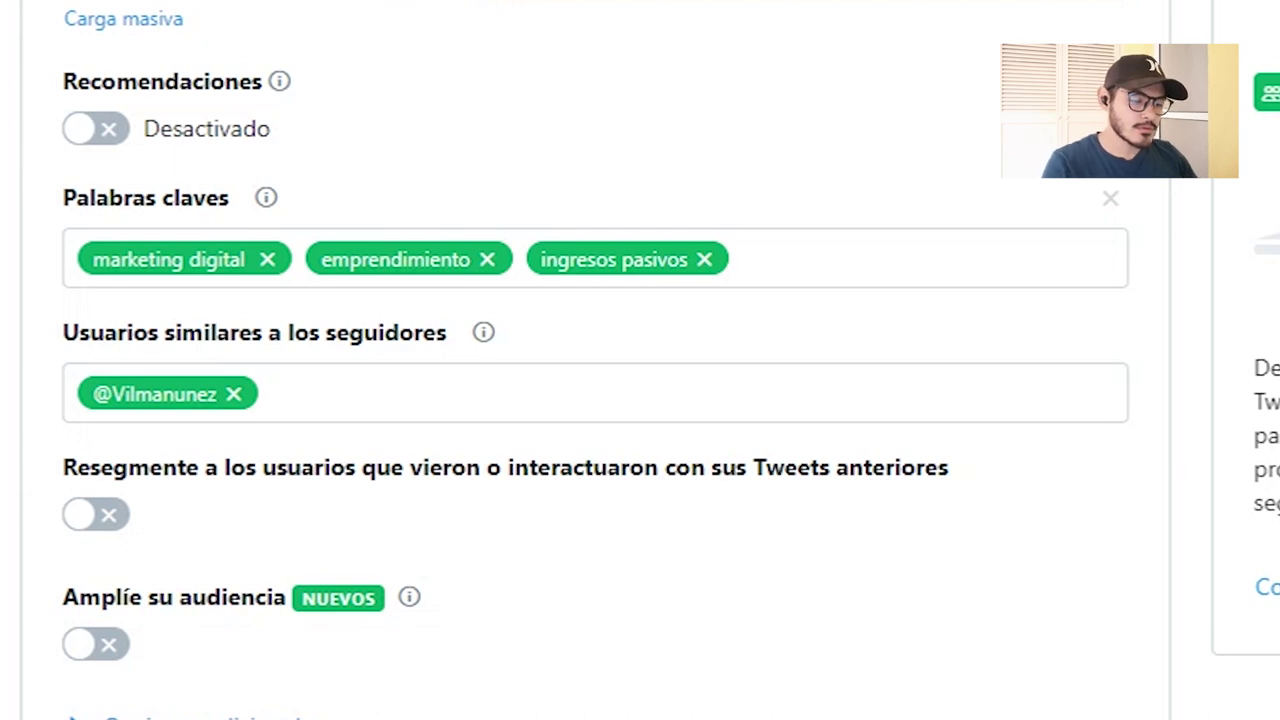
type("jur")
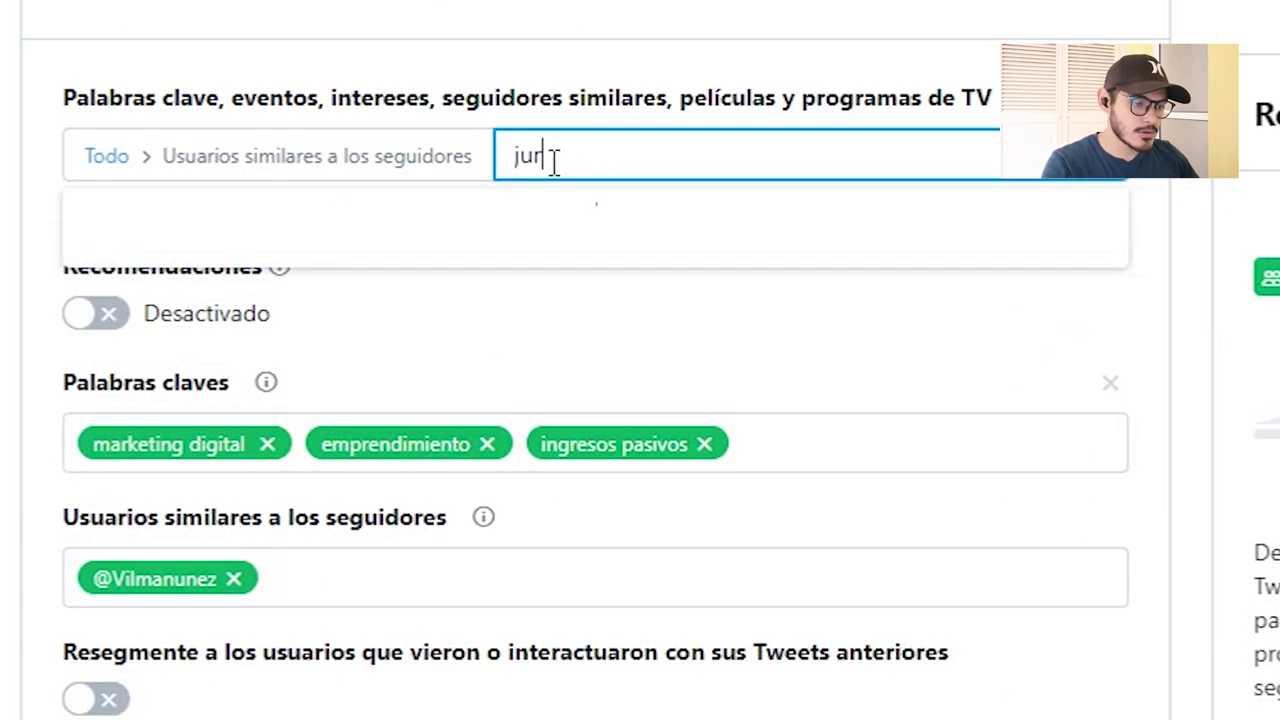
type("guen")
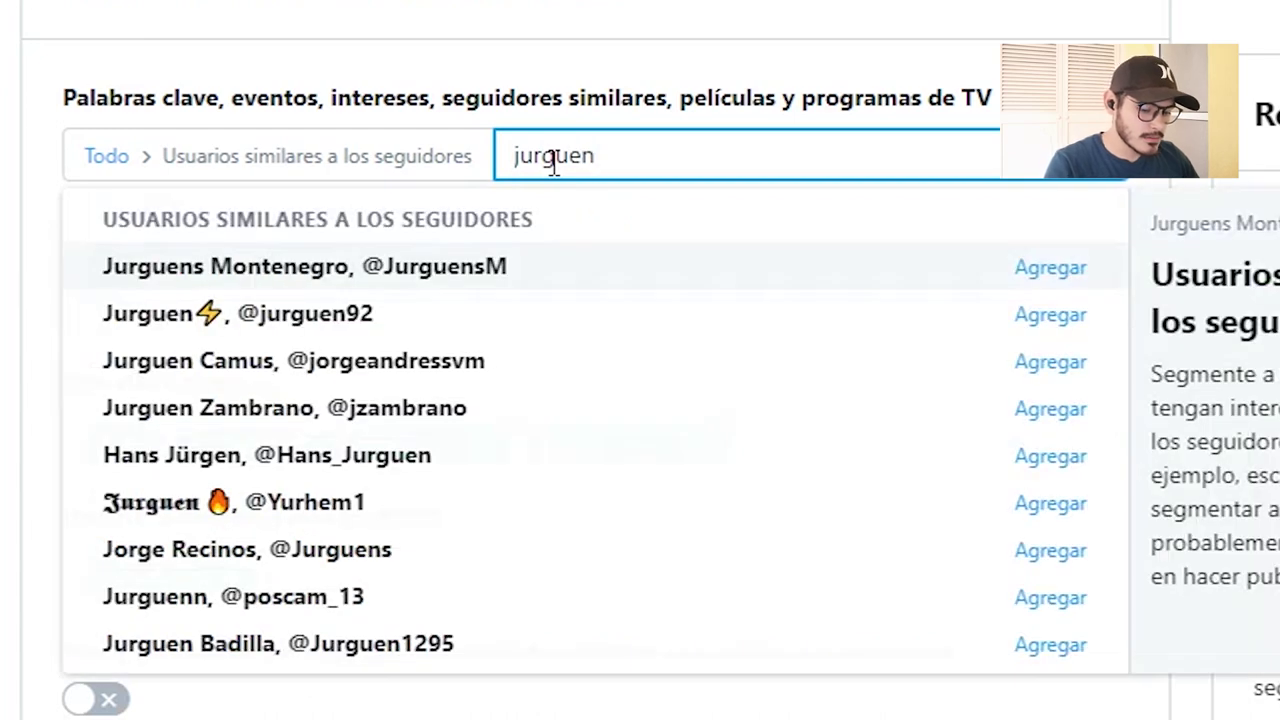
type(" klaric")
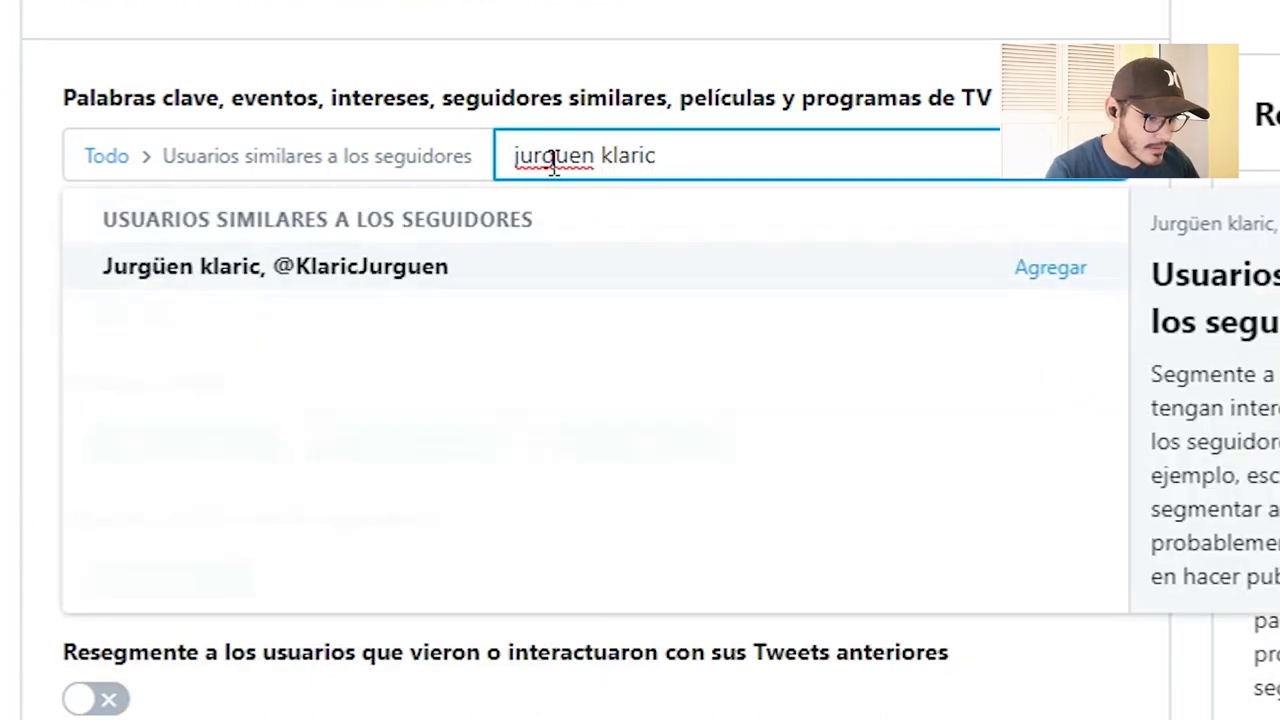
left_click(1040, 272)
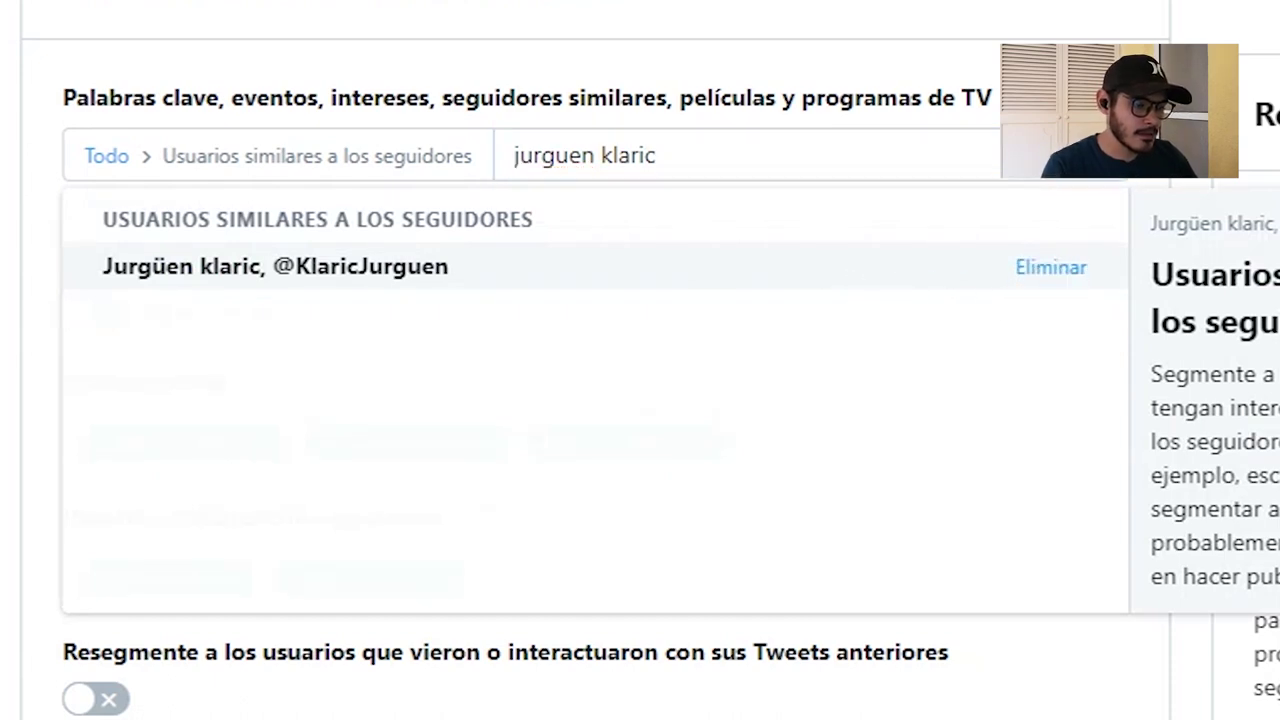
left_click(20, 340)
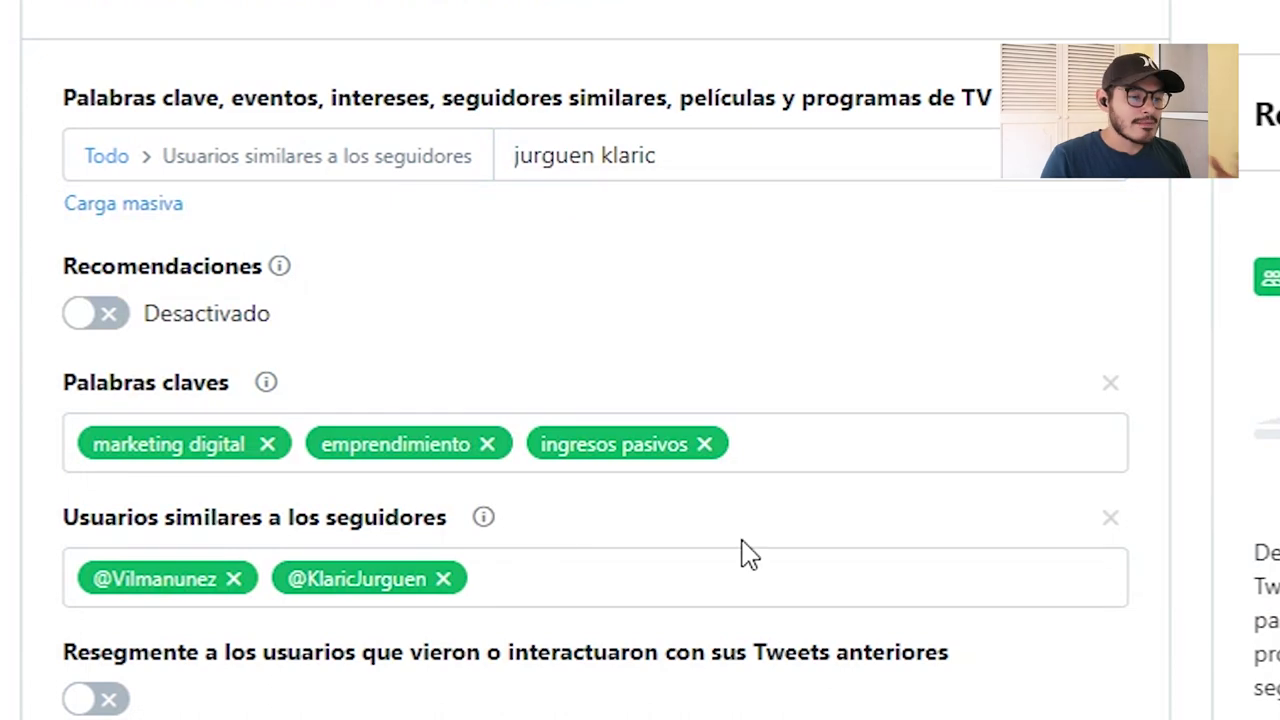
left_click_drag(720, 160, 409, 191)
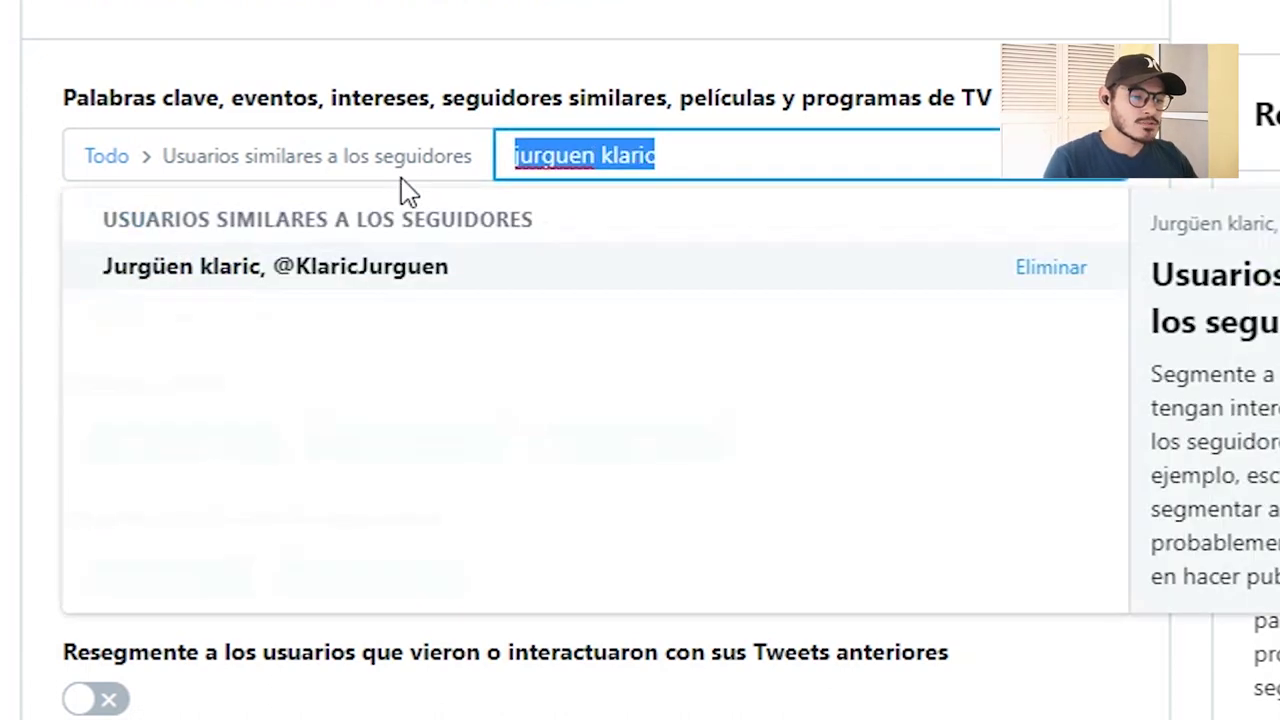
key("BackSpace")
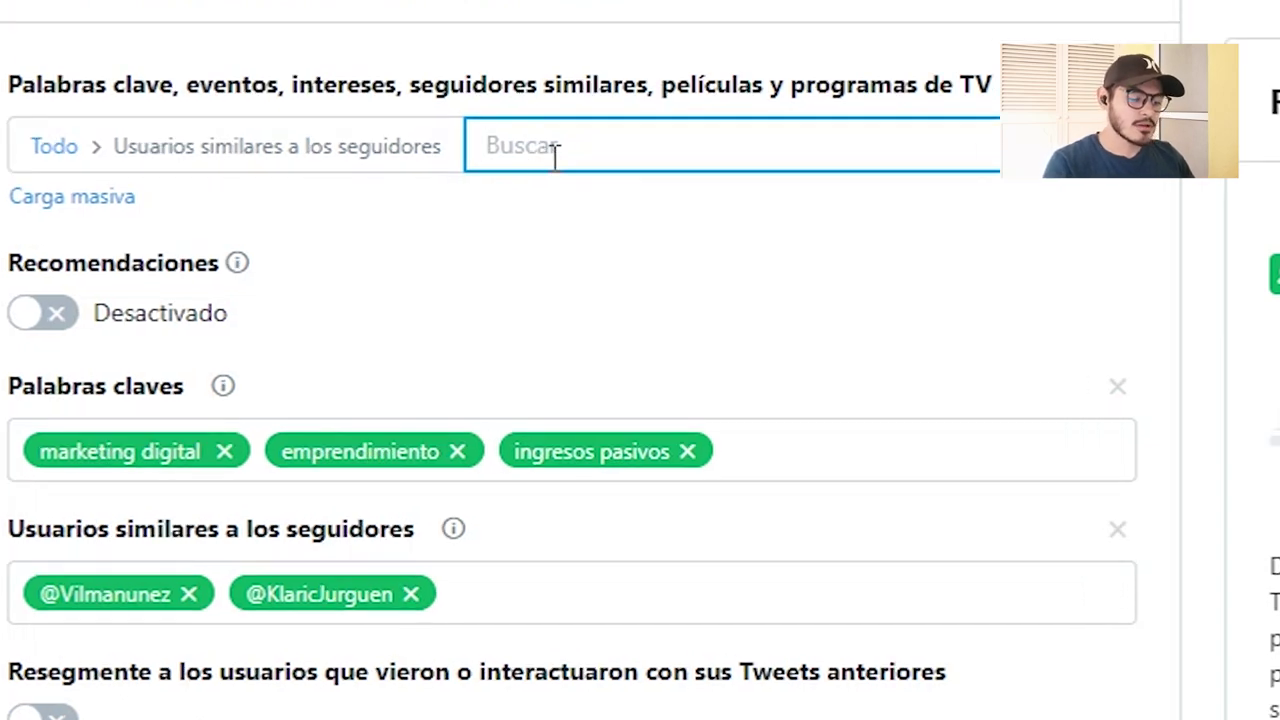
type("automoviles")
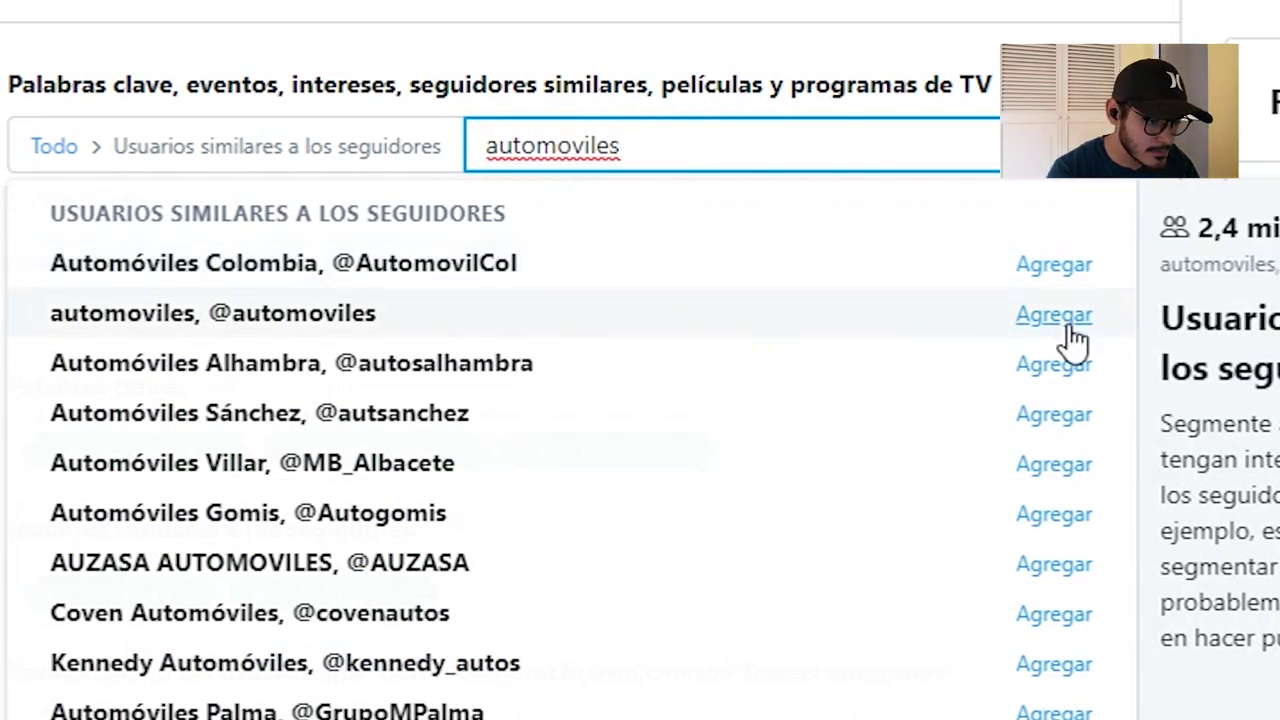
left_click_drag(754, 137, 585, 145)
key("BackSpace")
key("BackSpace")
key("BackSpace")
key("BackSpace")
key("BackSpace")
key("BackSpace")
key("BackSpace")
key("BackSpace")
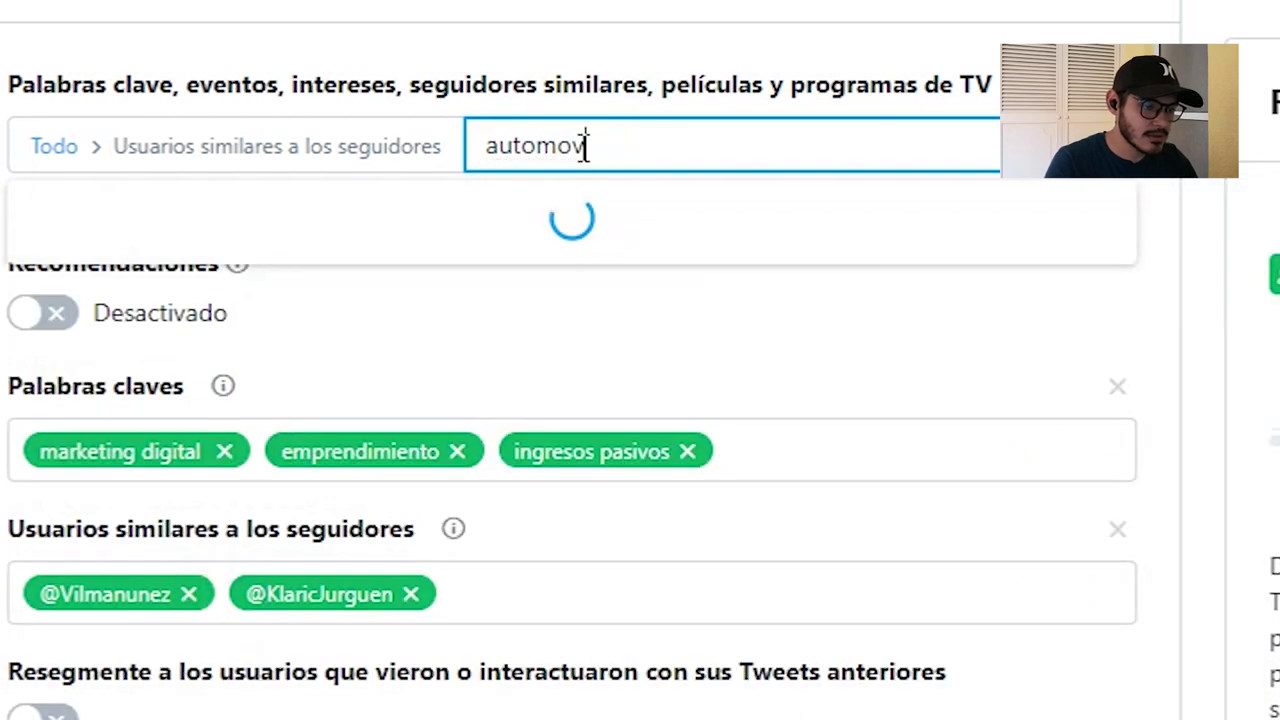
Switch the audience search to the Palabras claves category, search for "automoviles" and exclude that keyword
left_click(60, 146)
left_click(186, 491)
type("a")
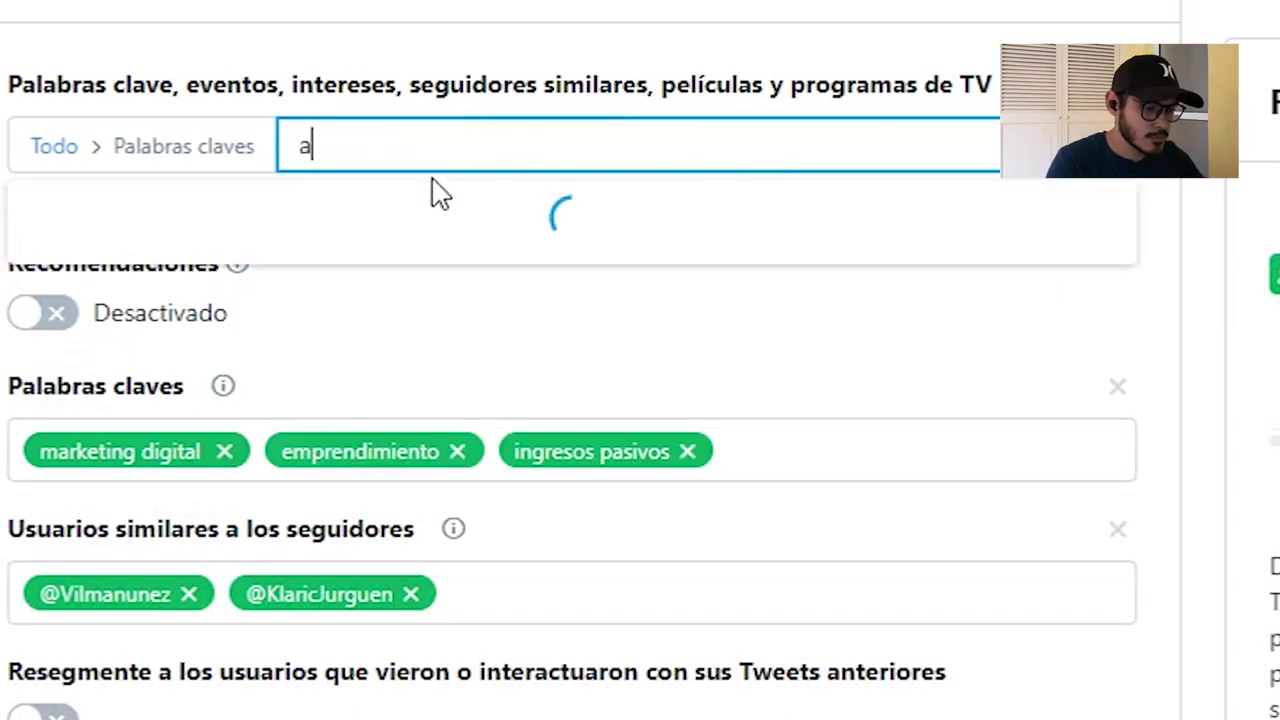
type("utomoviles")
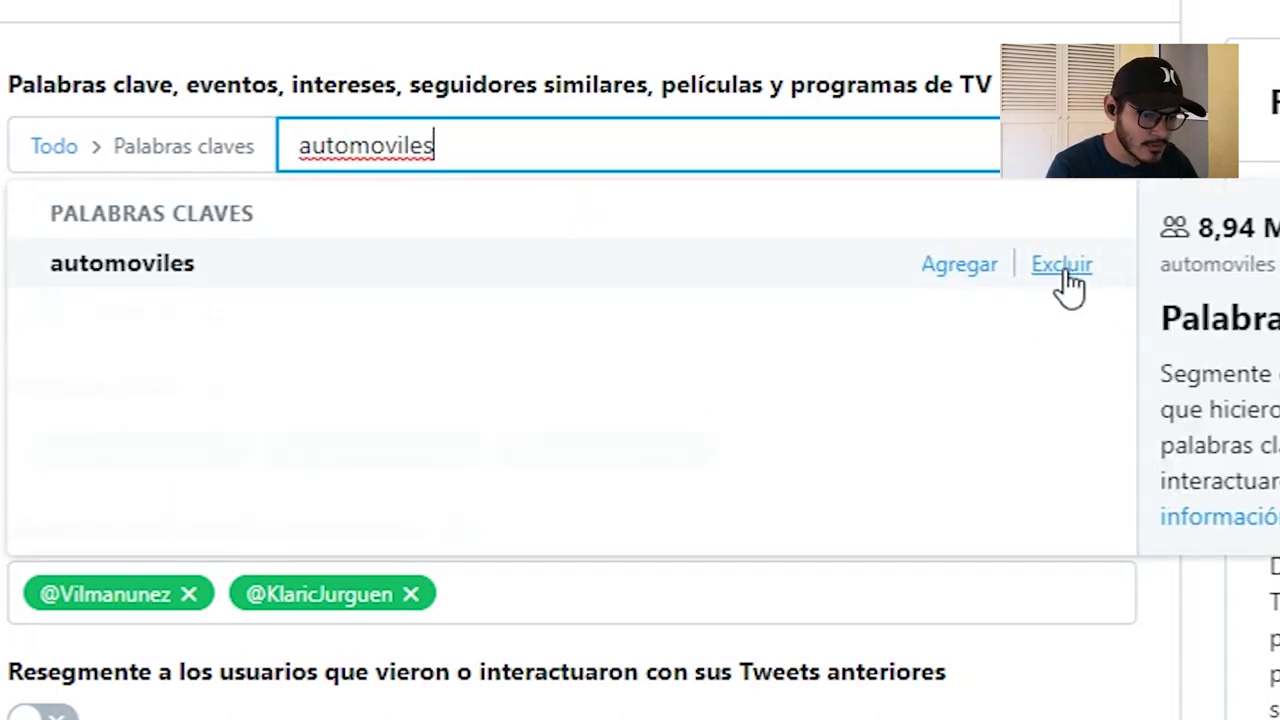
left_click(1066, 272)
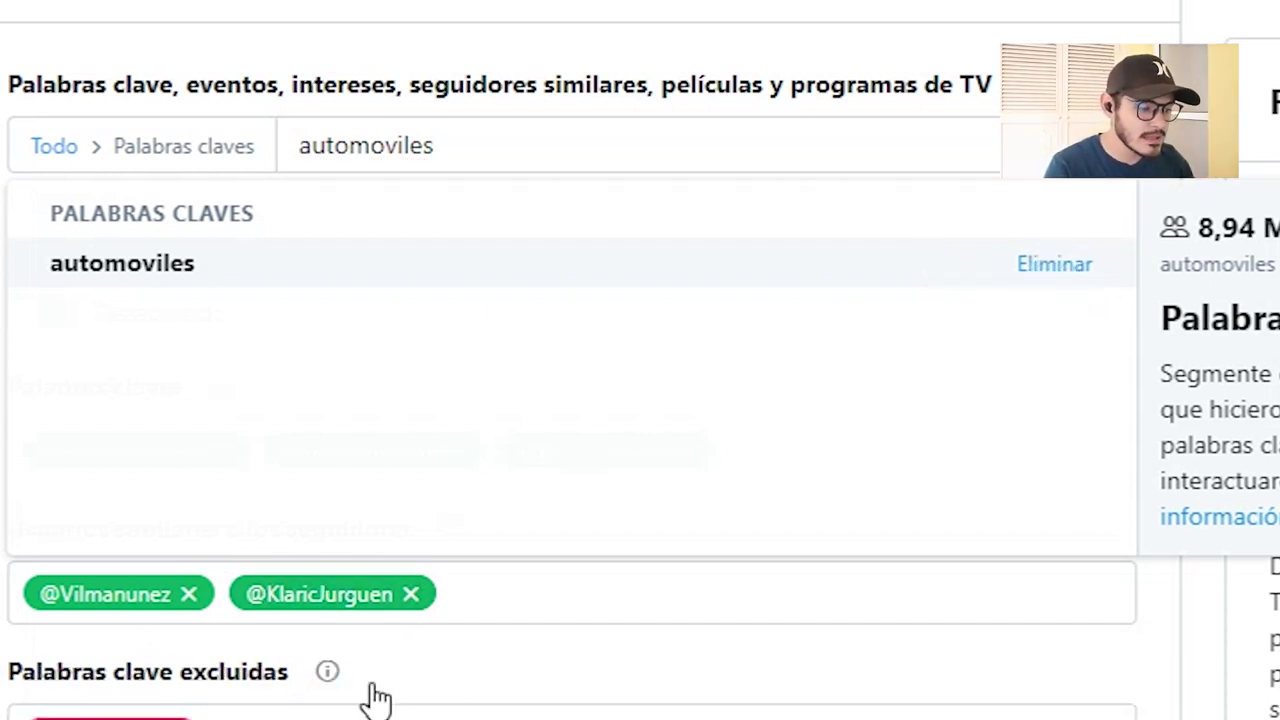
Replace the keyword search with "motocicletas" and add it to the excluded keywords
left_click(674, 160)
key("BackSpace")
type("m")
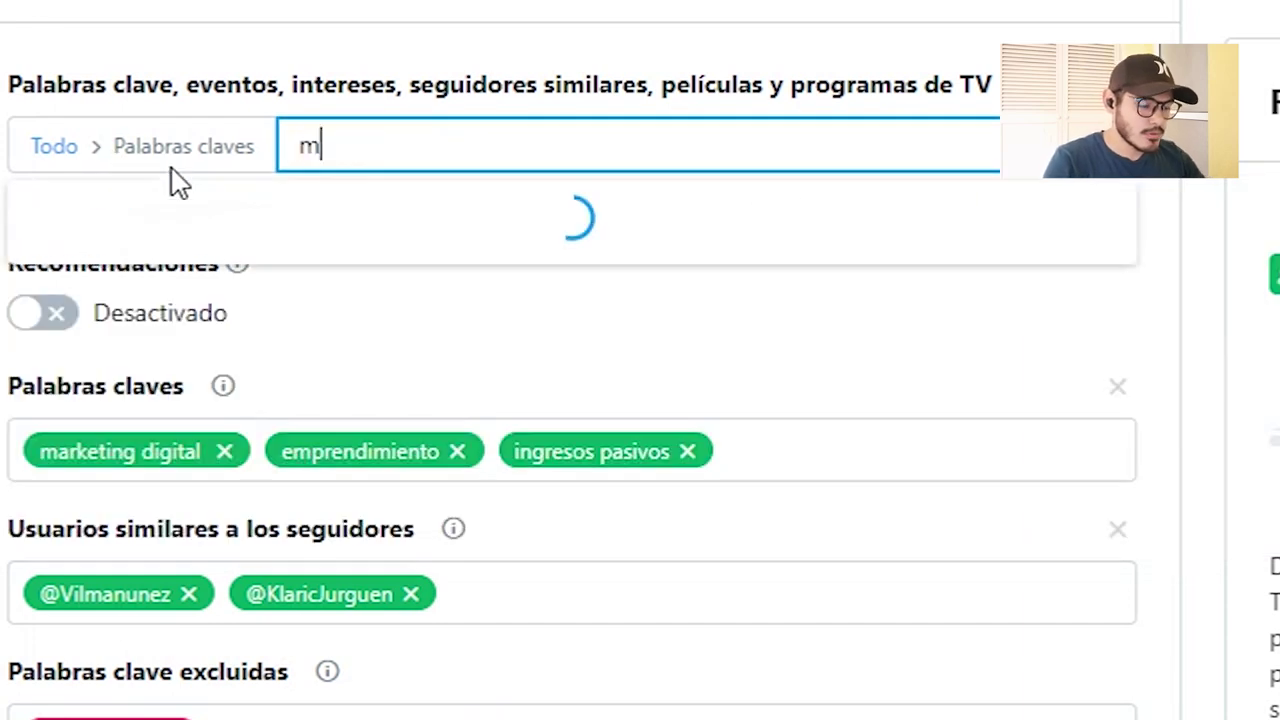
type("otoci")
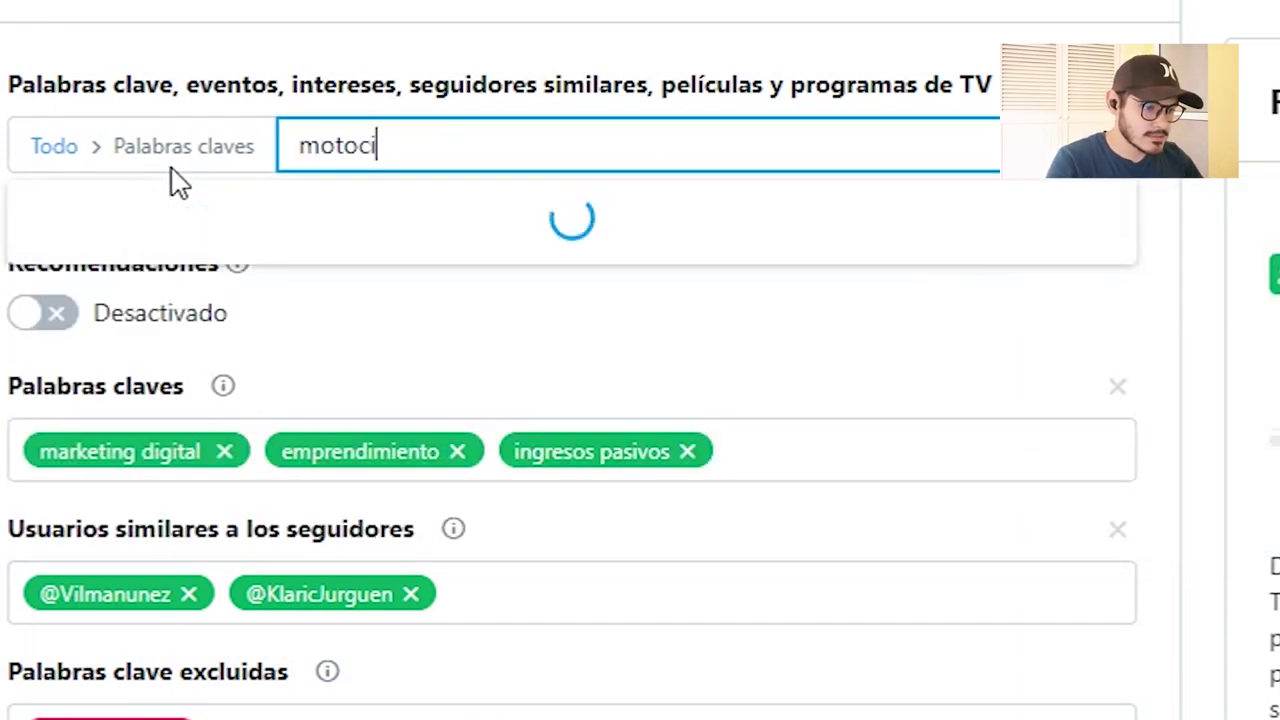
type("cletas")
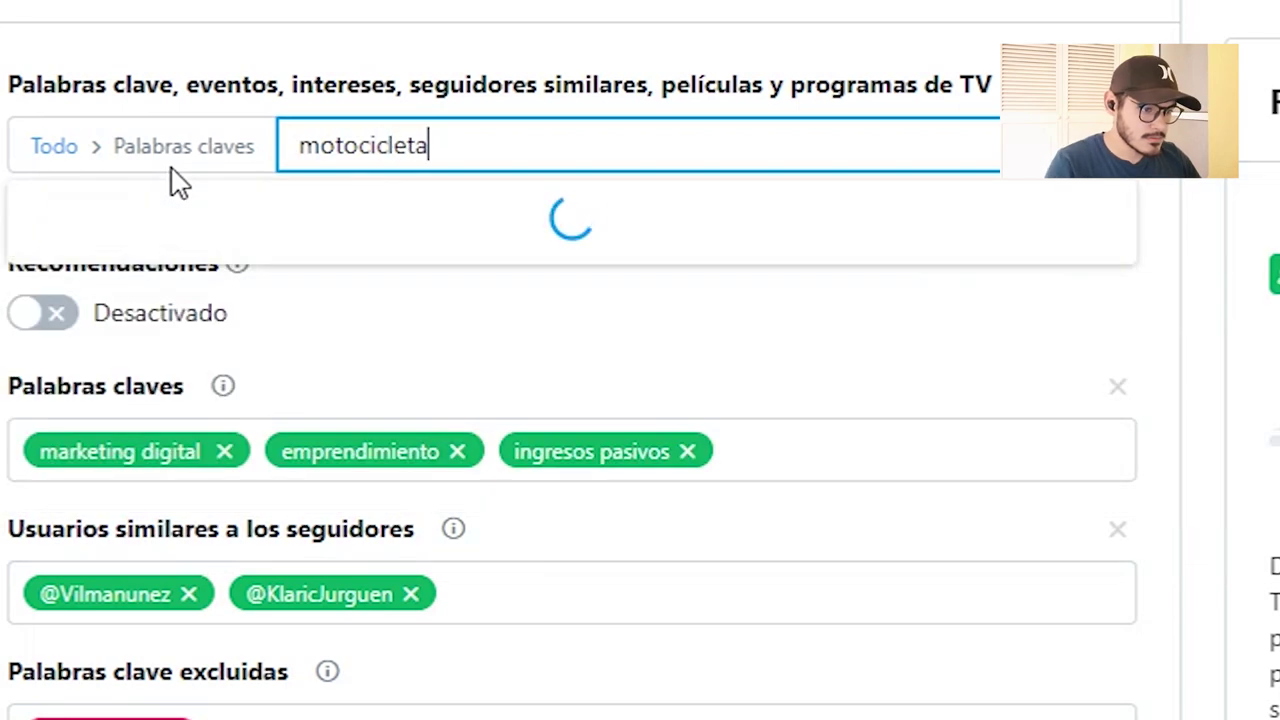
left_click(1062, 266)
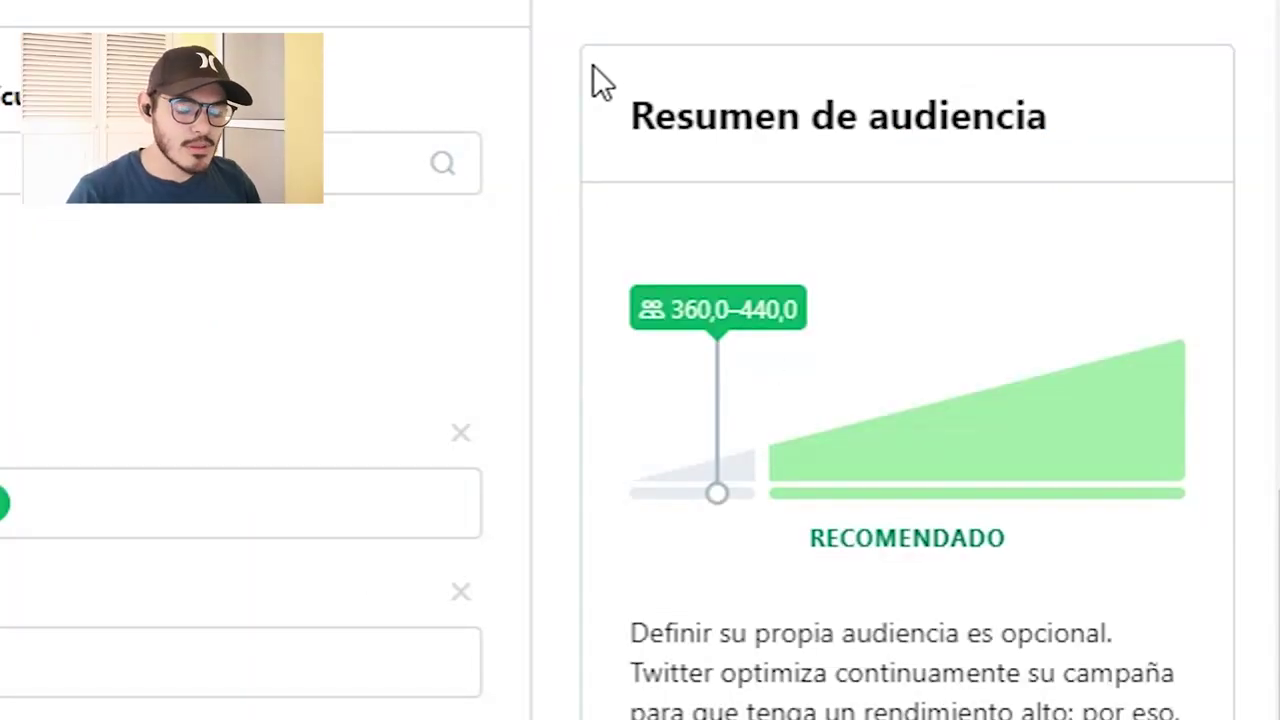
Examine the estimated audience size and the recommended range in the Resumen de audiencia
left_click_drag(593, 66, 1210, 71)
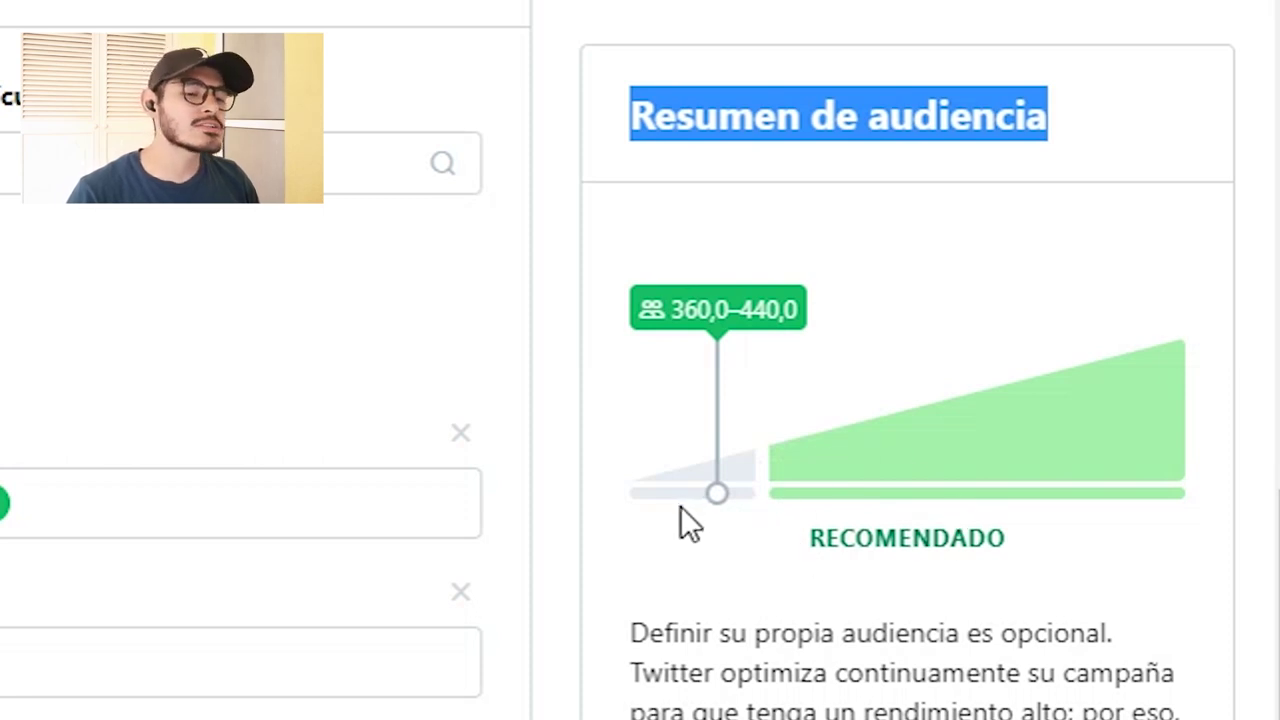
left_click(838, 381)
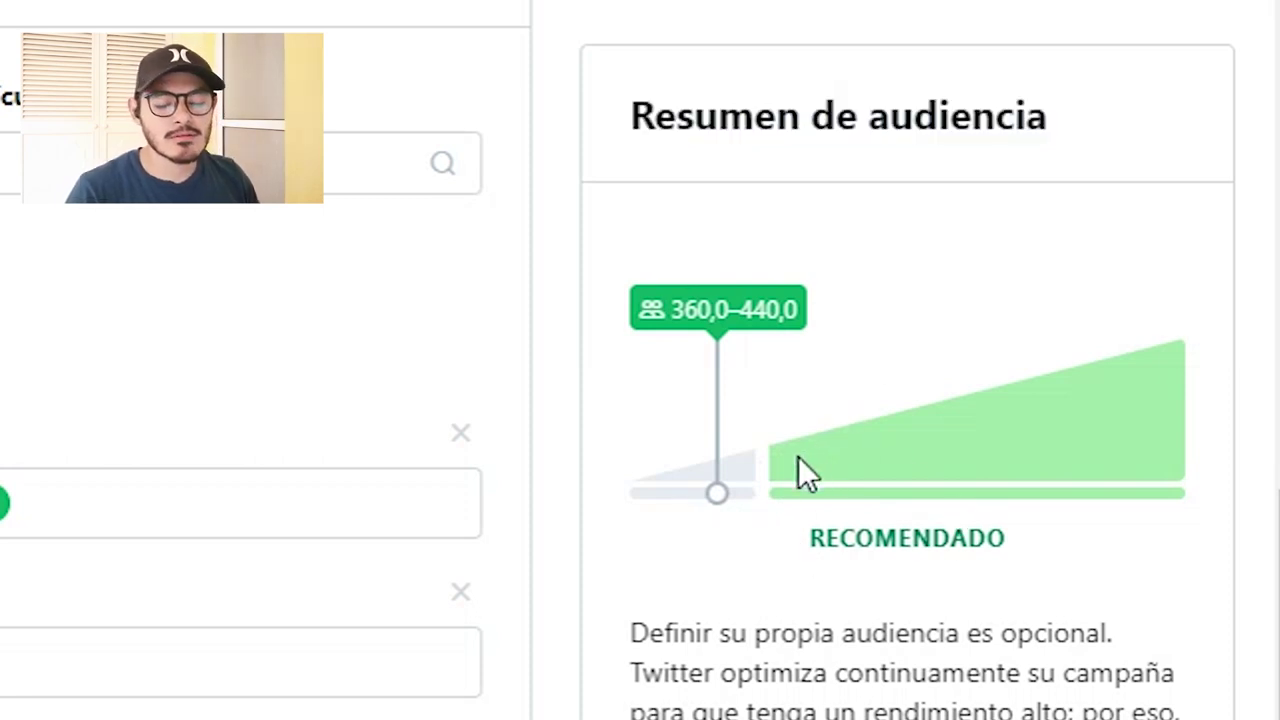
left_click_drag(798, 310, 671, 310)
left_click(1178, 541)
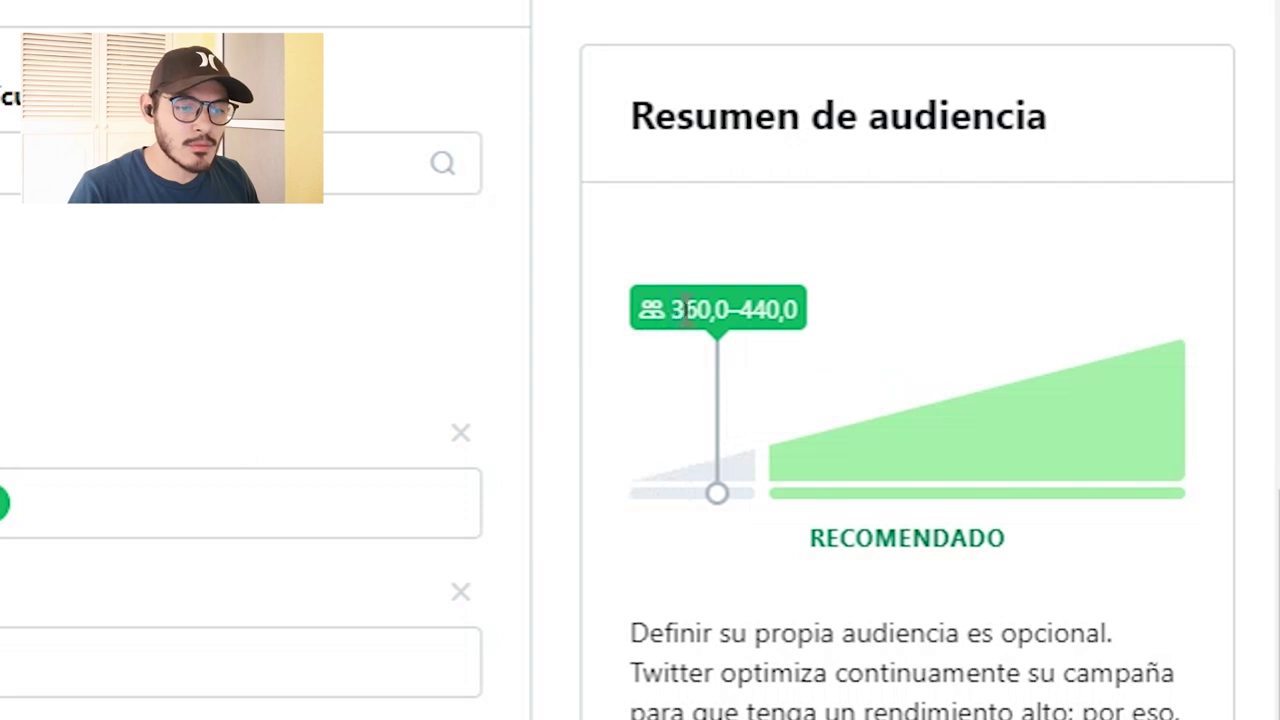
left_click_drag(672, 310, 720, 310)
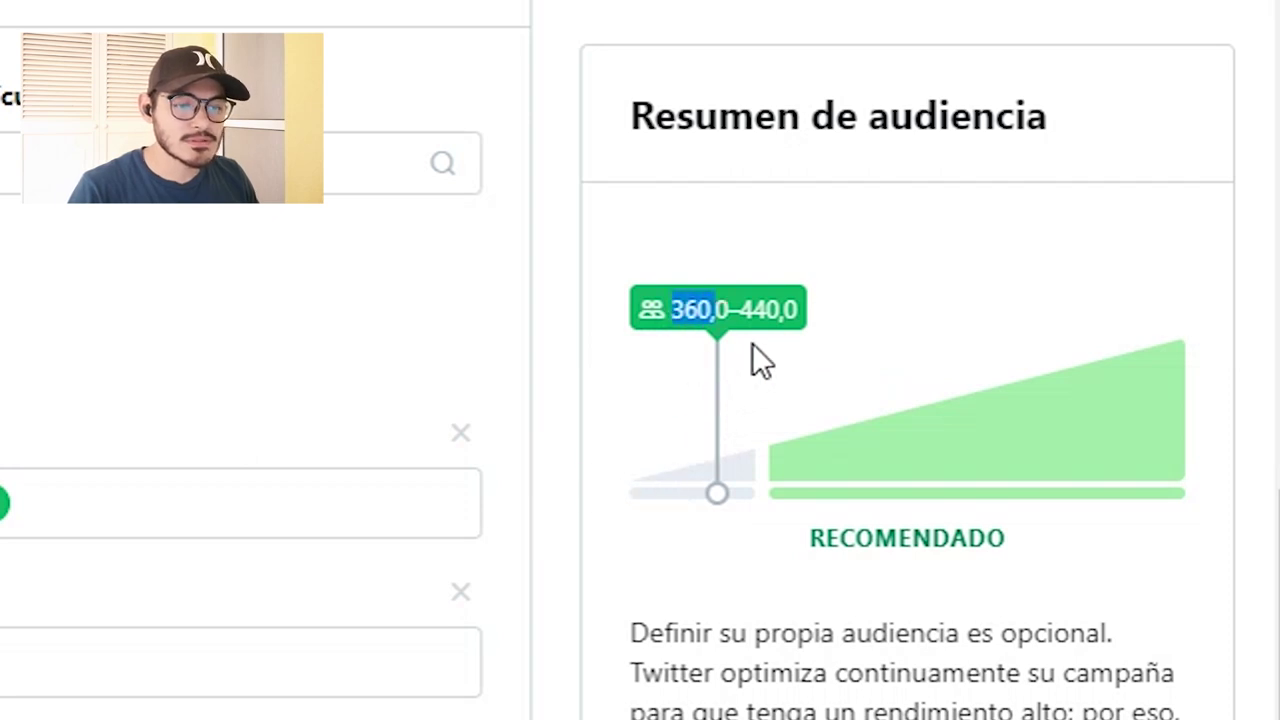
left_click(830, 313)
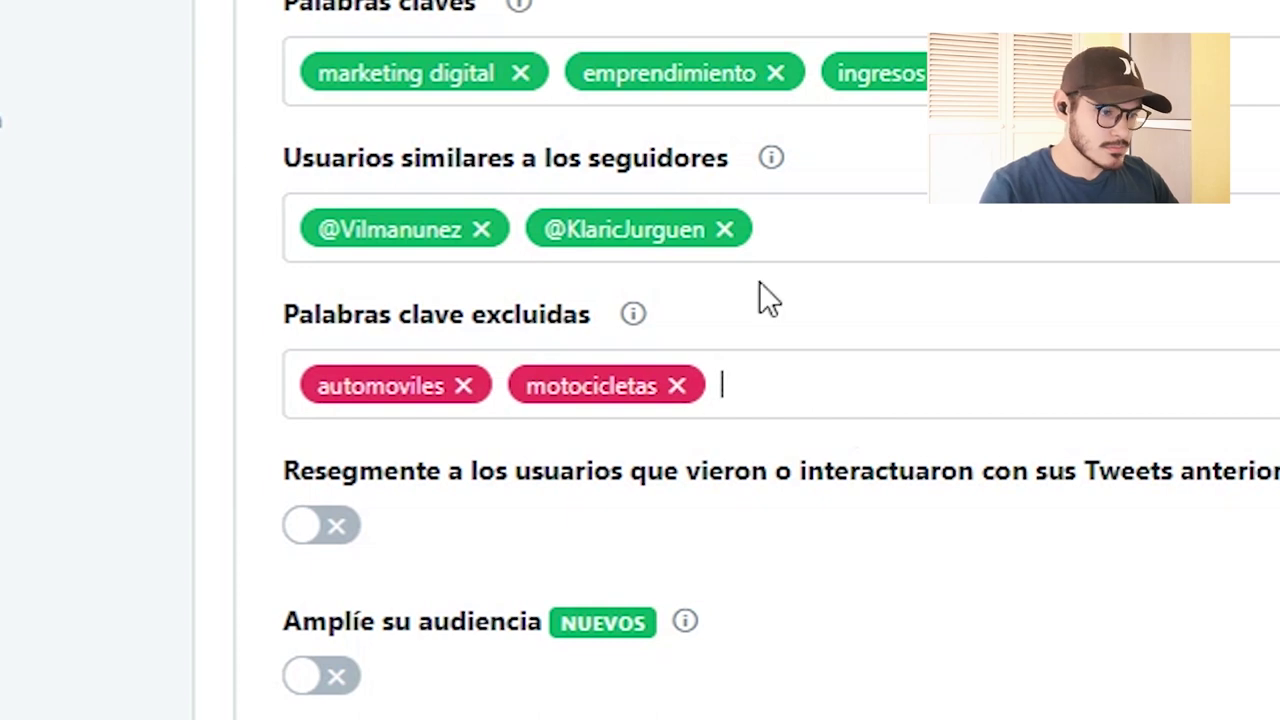
Replace the keyword search with "perros", exclude that keyword and clear the search text
scroll(759, 283, "up", 3)
left_click(726, 45)
left_click_drag(786, 40, 503, 64)
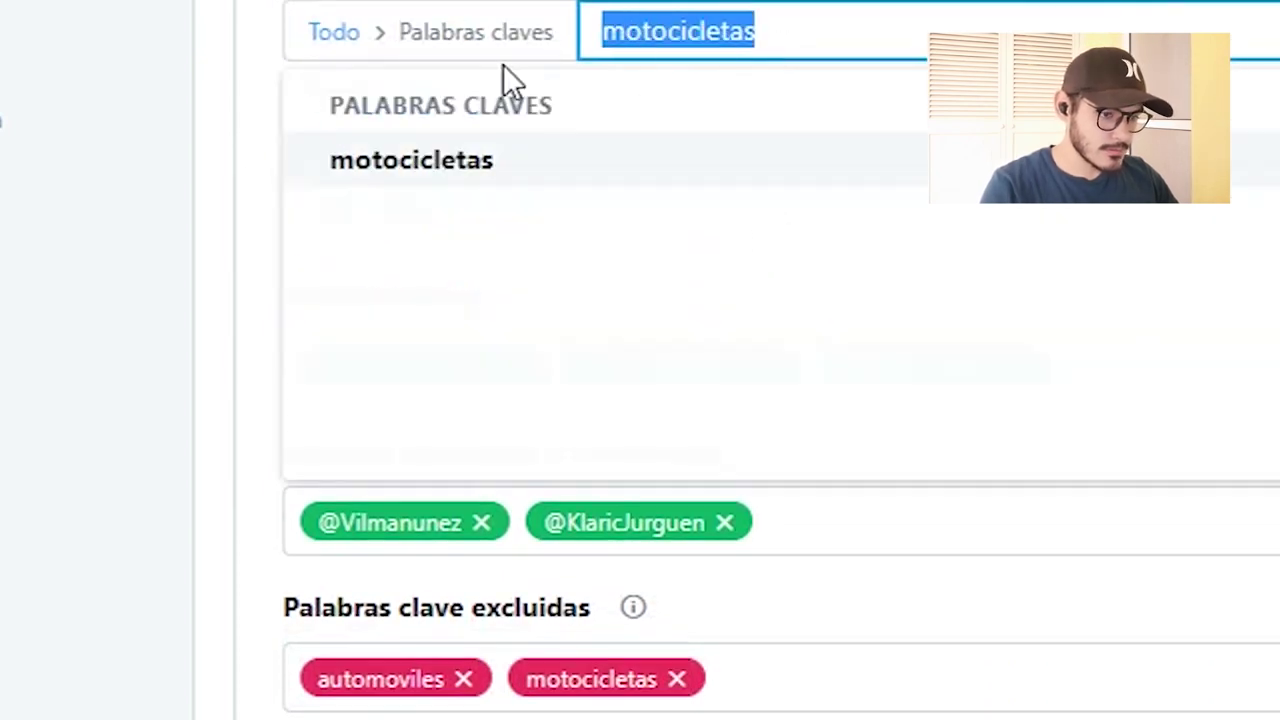
type("perros")
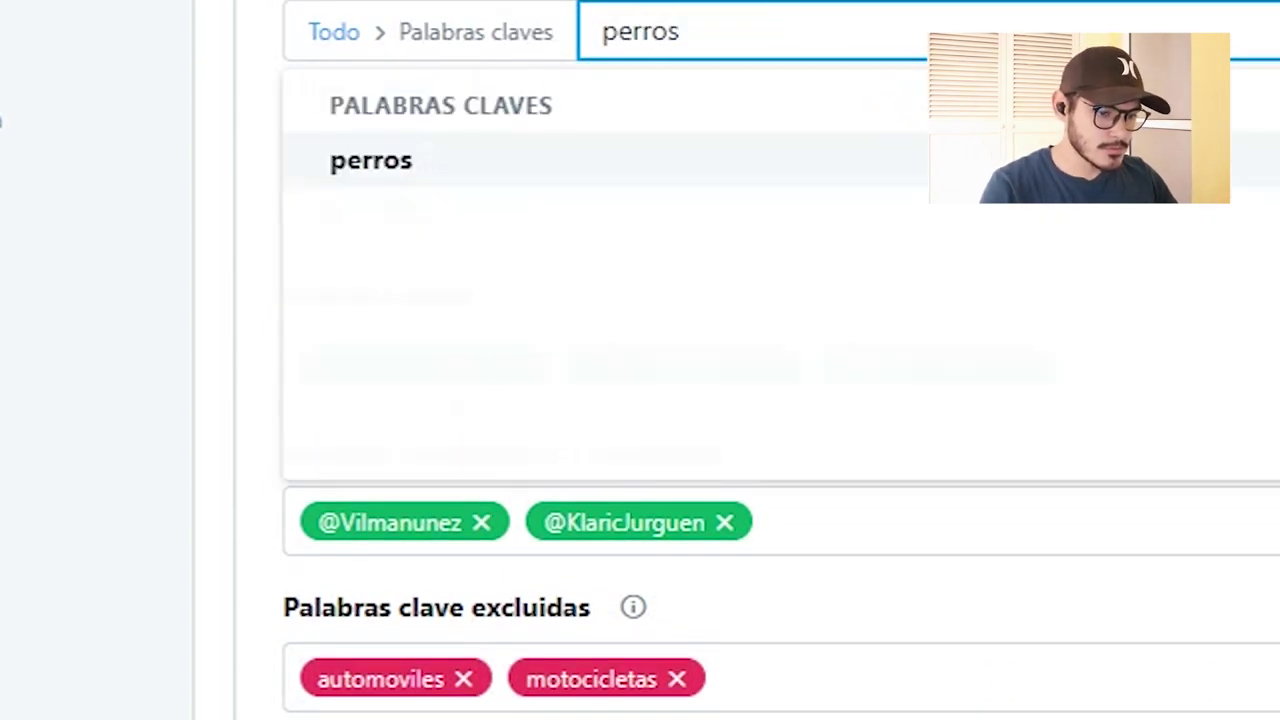
key("Return")
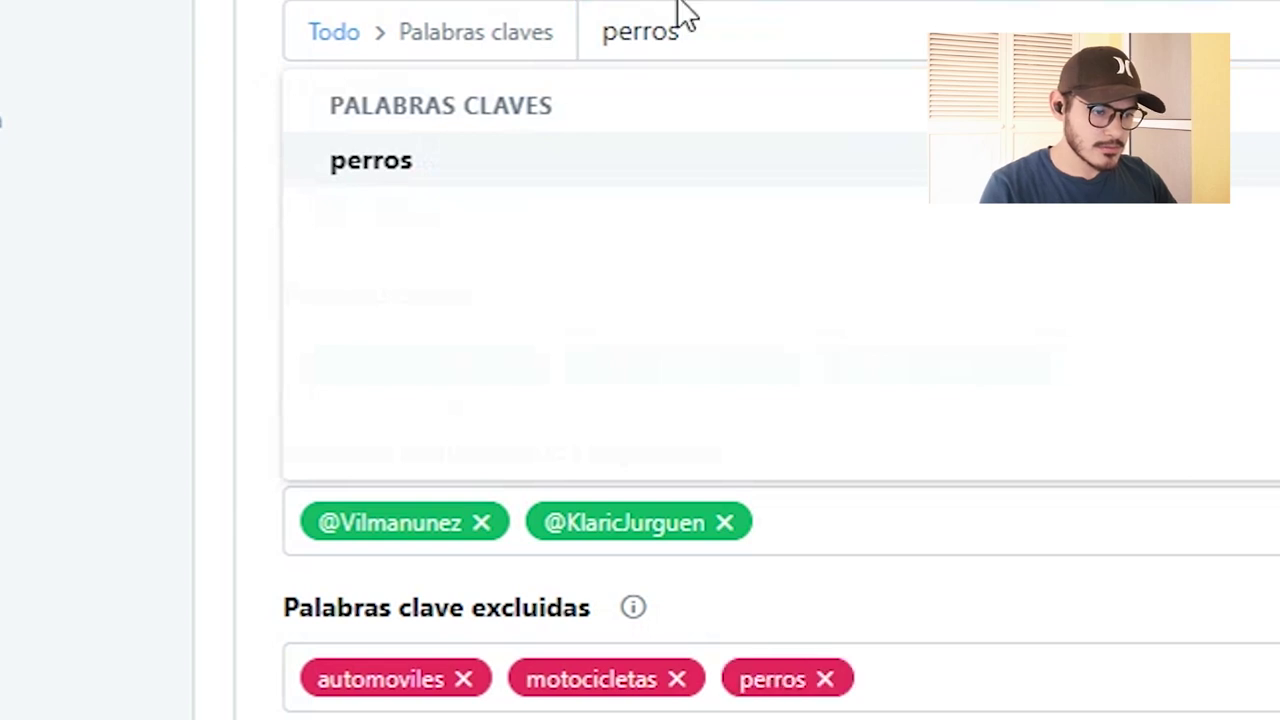
left_click_drag(711, 40, 556, 35)
key("BackSpace")
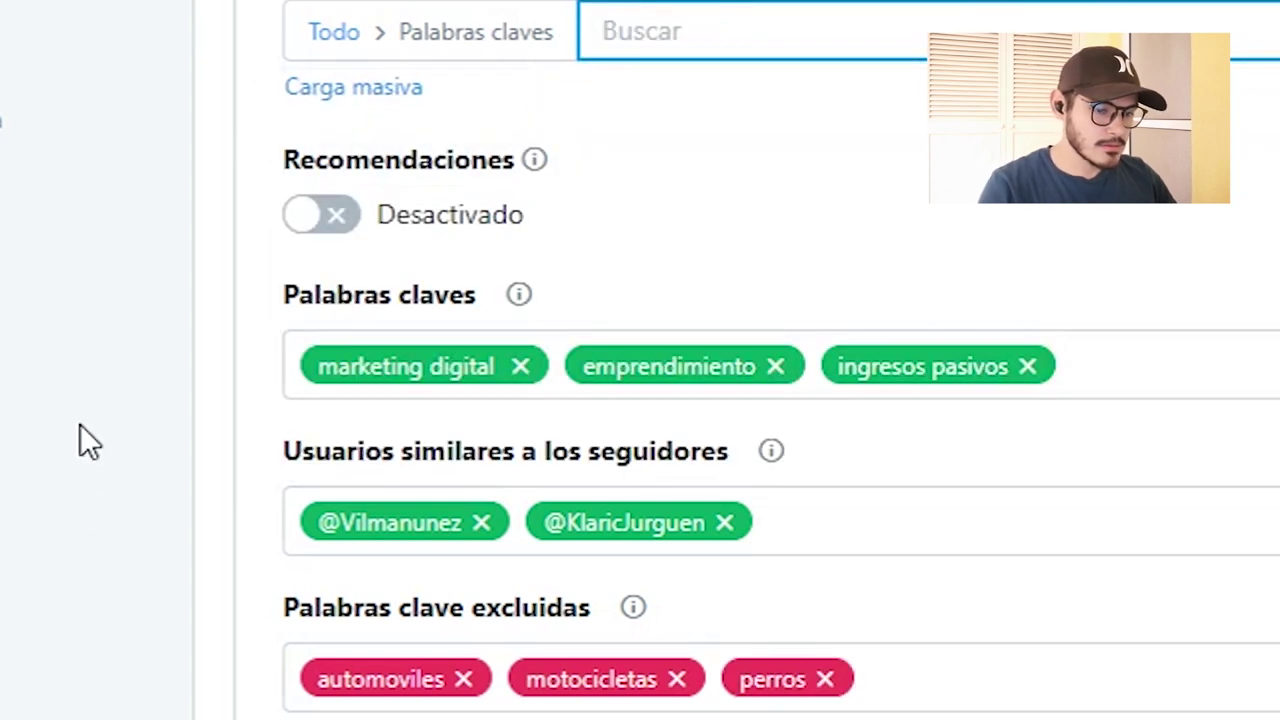
Turn on Amplíe su audiencia and set the expansion level to Defined
scroll(80, 484, "down", 2)
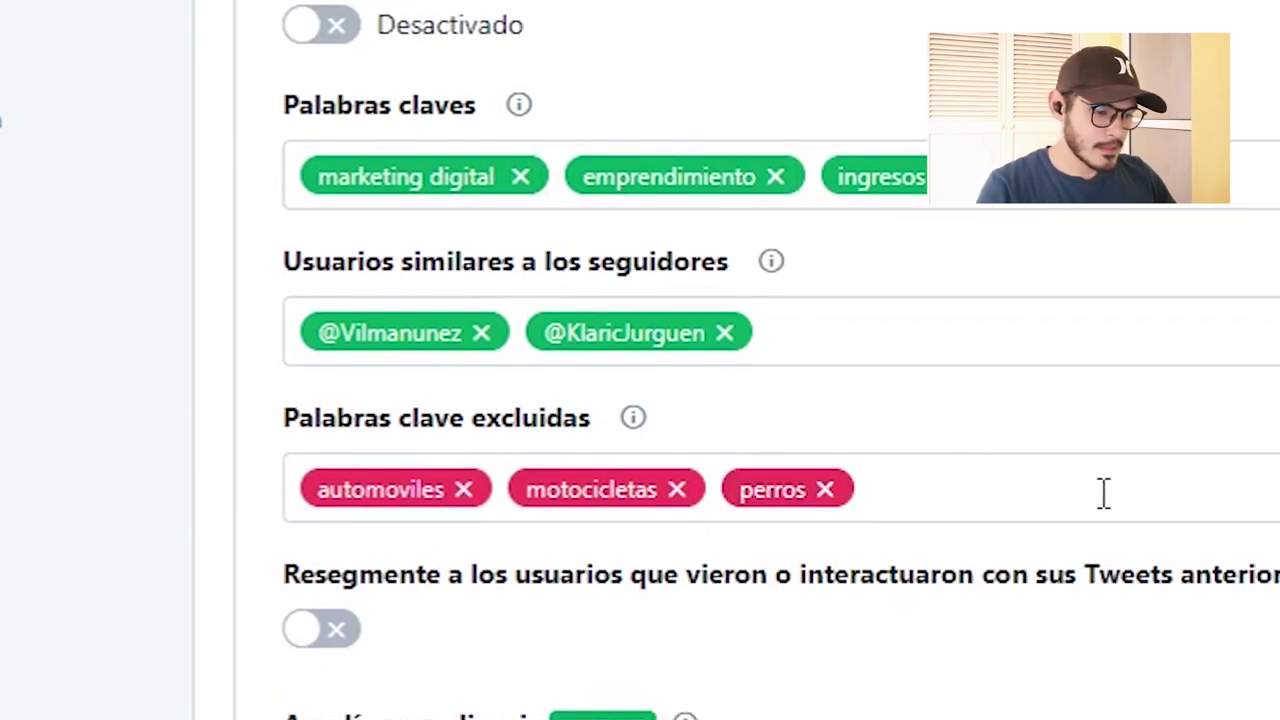
scroll(1103, 491, "down", 4)
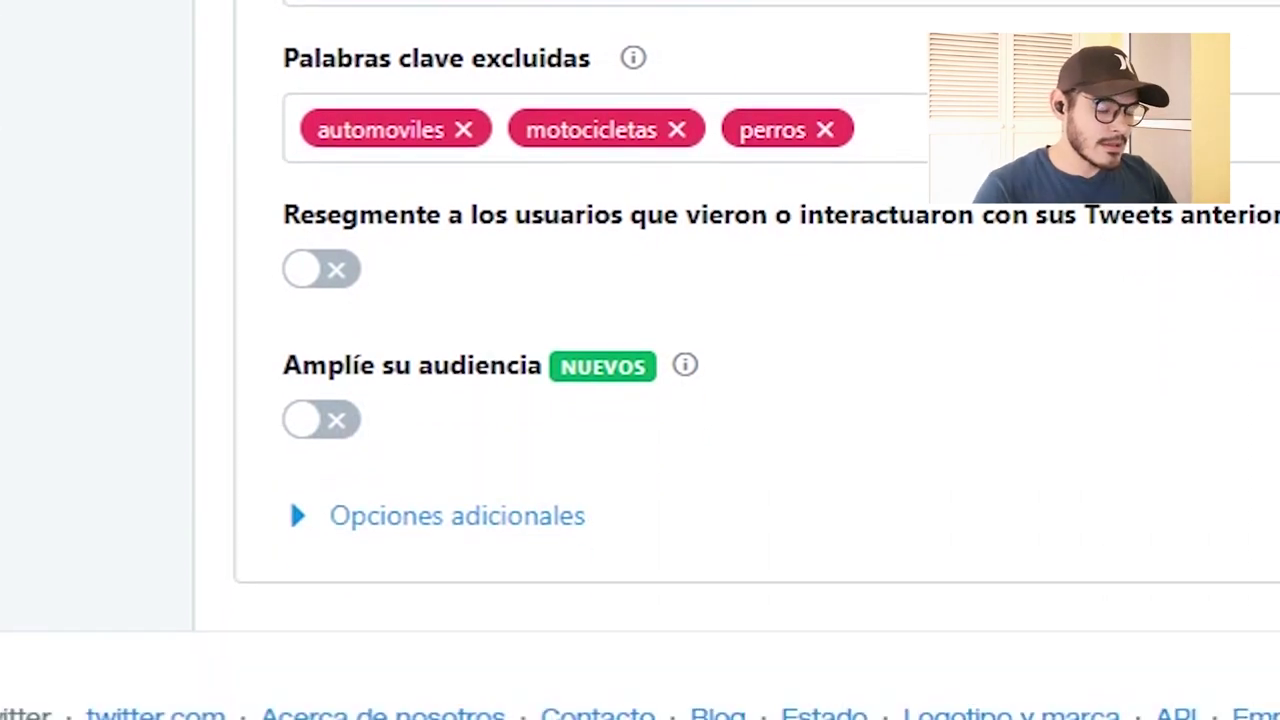
left_click(318, 424)
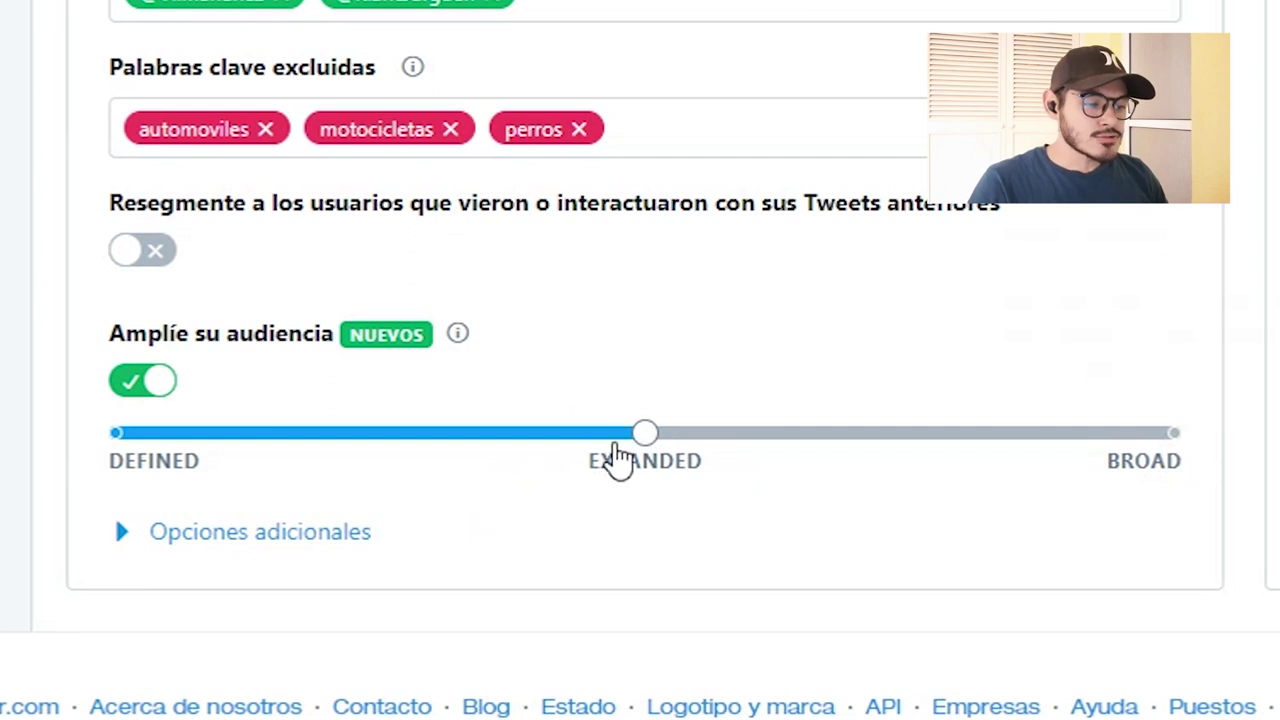
left_click(195, 460)
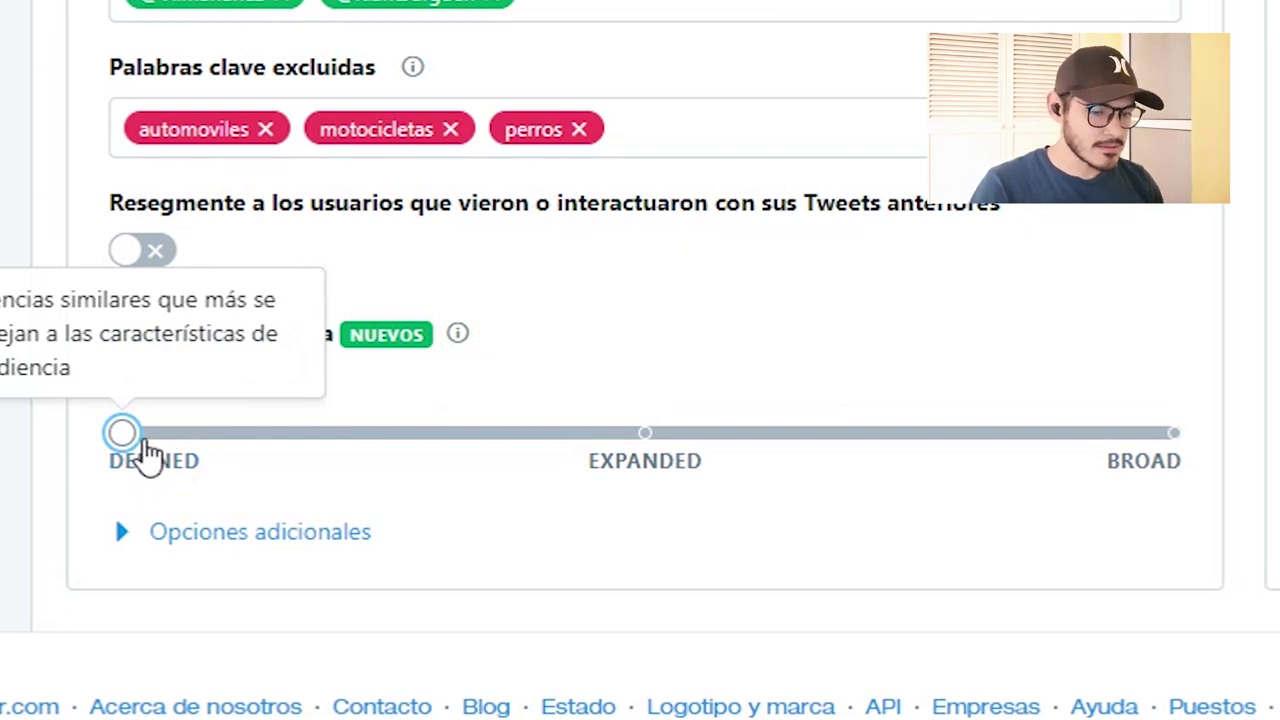
Review the target keywords and accounts, and try the Expanded and Broad audience expansion levels
scroll(528, 486, "up", 3)
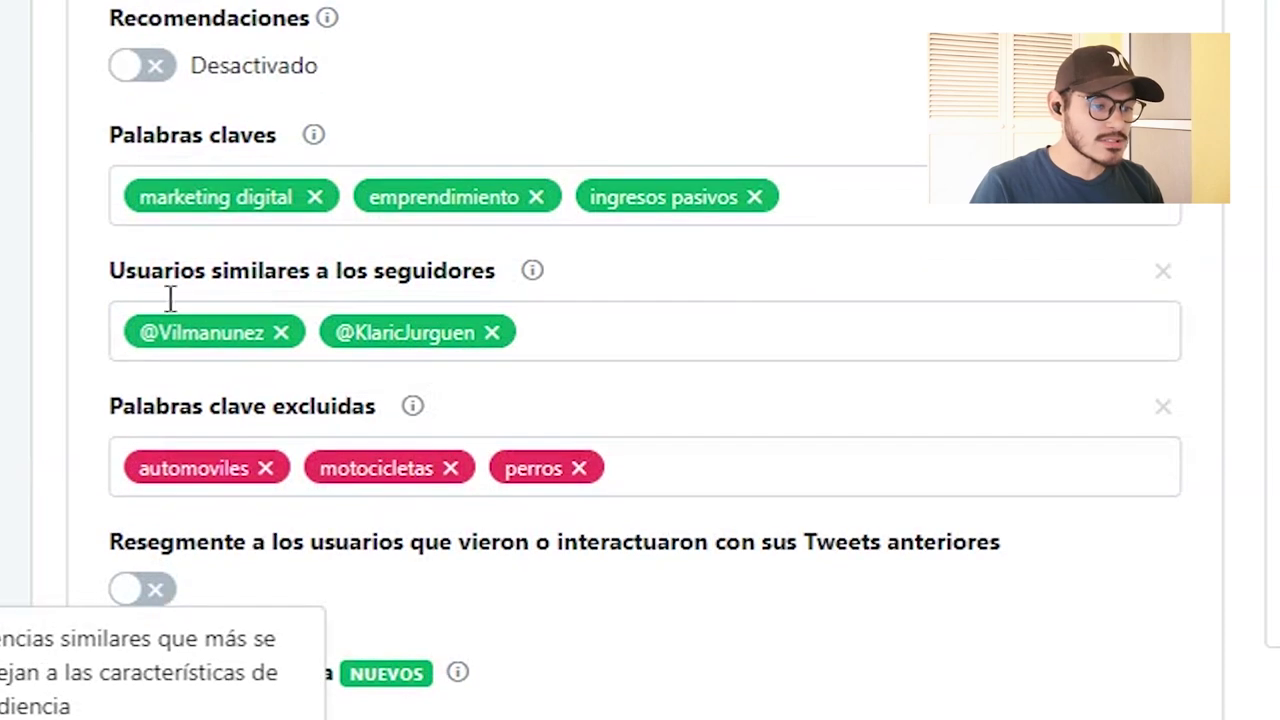
scroll(337, 303, "up", 2)
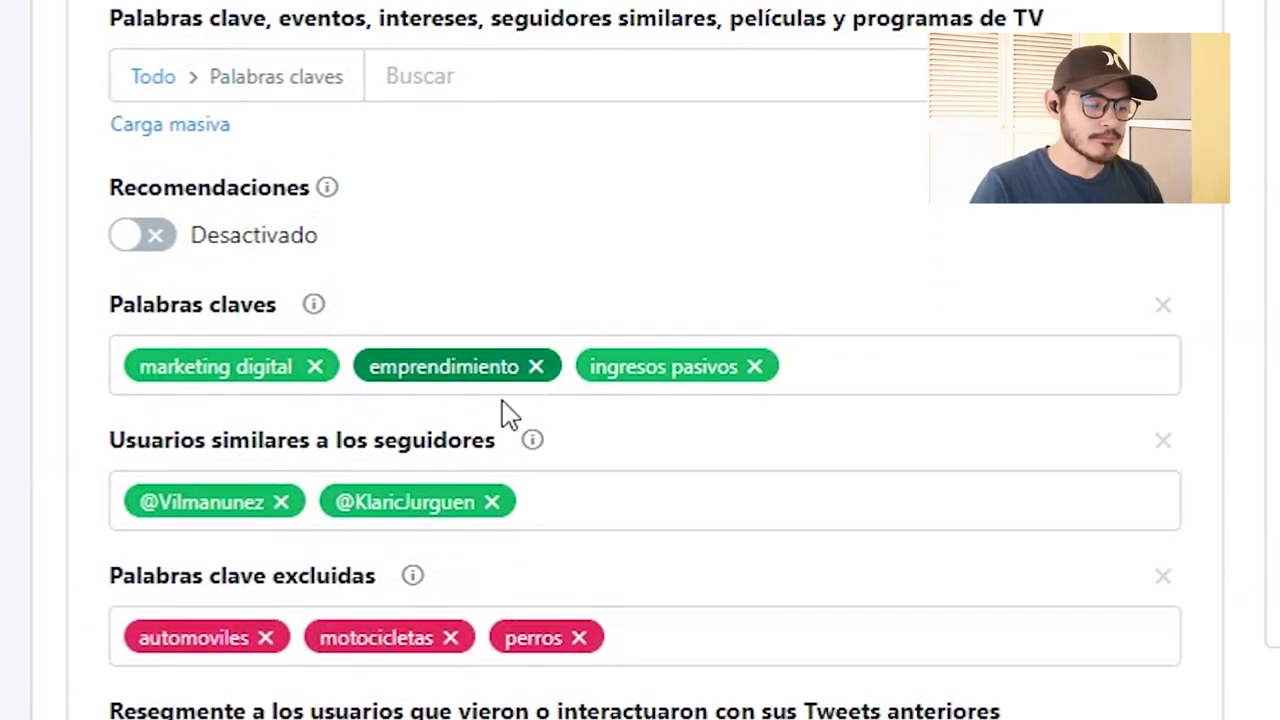
scroll(420, 266, "down", 5)
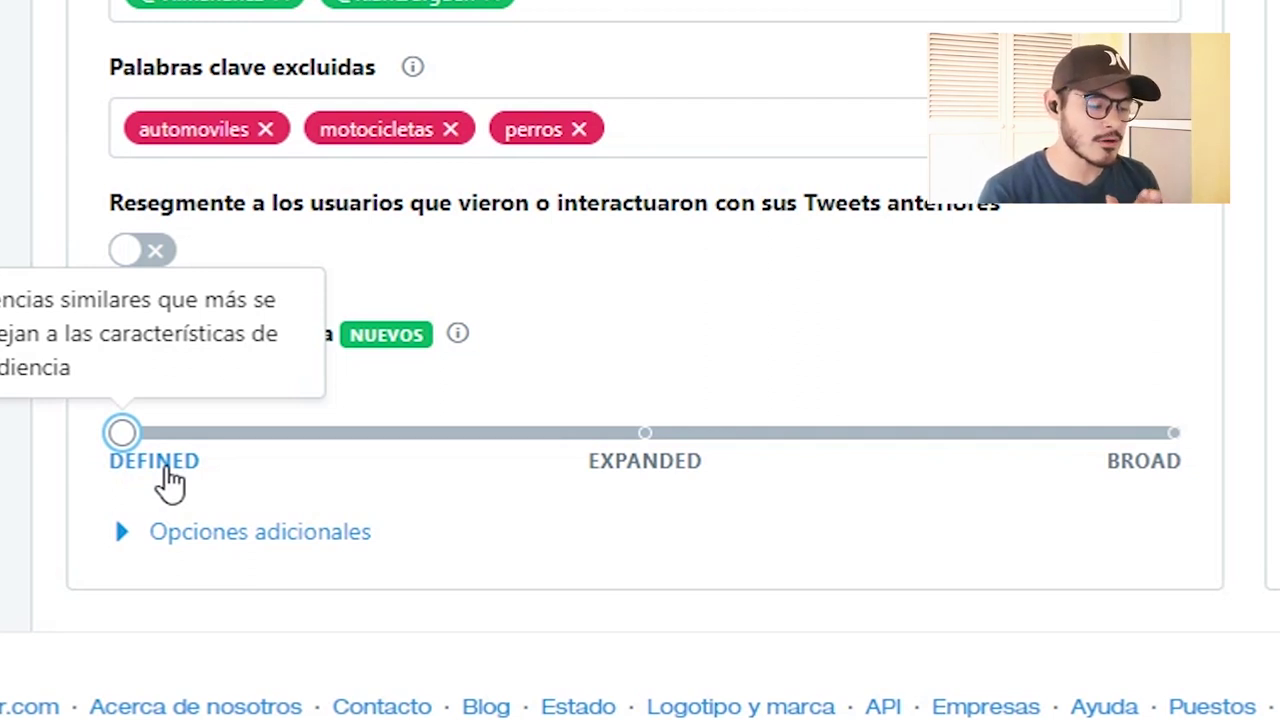
mouse_move(632, 470)
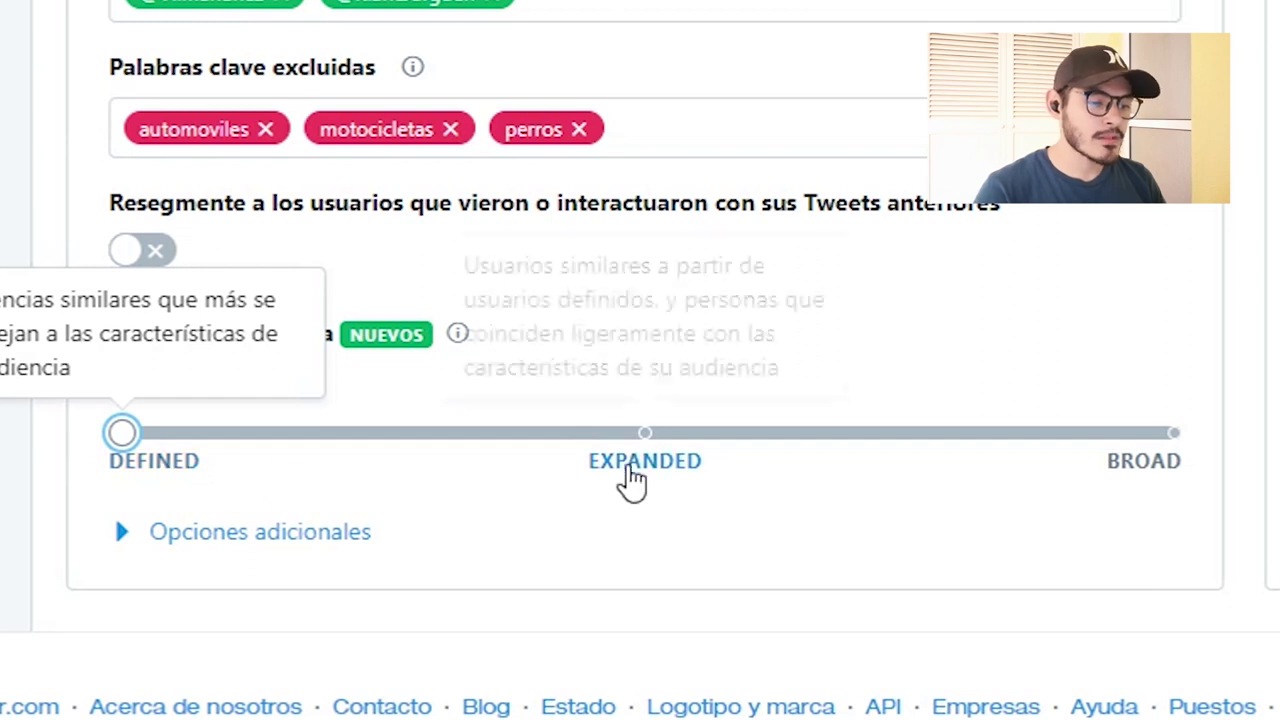
left_click(645, 435)
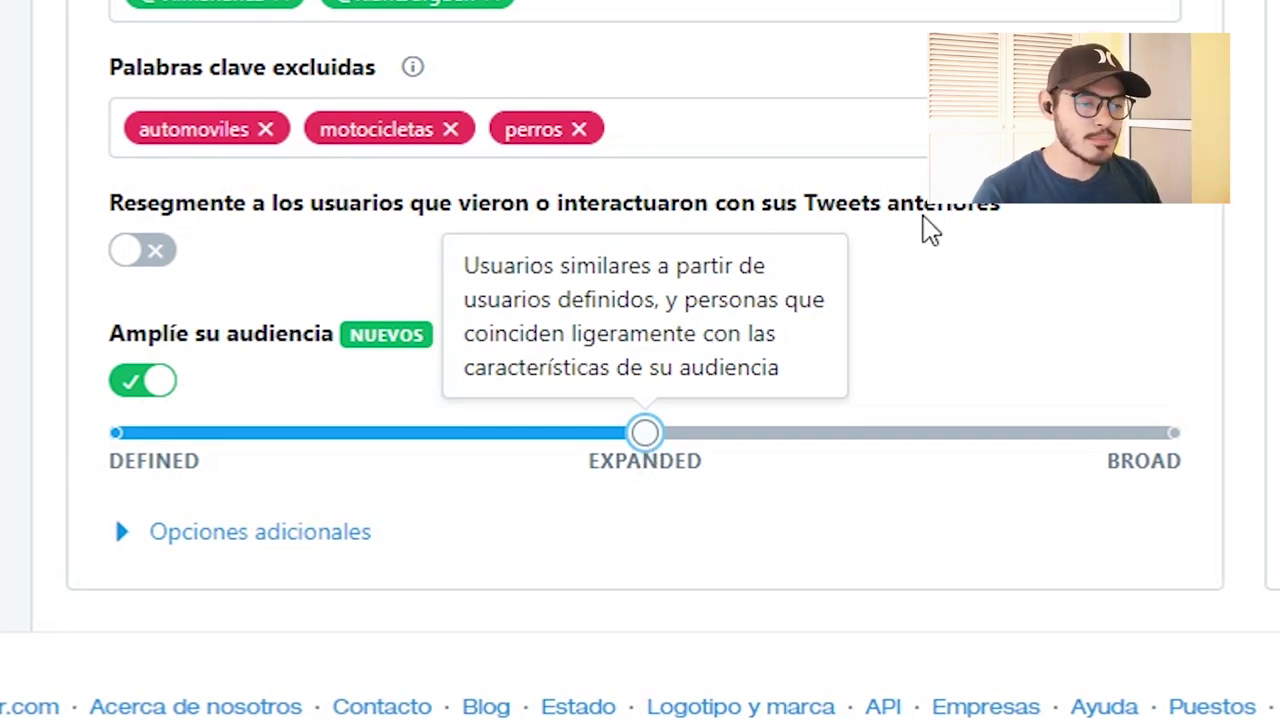
scroll(560, 160, "up", 2)
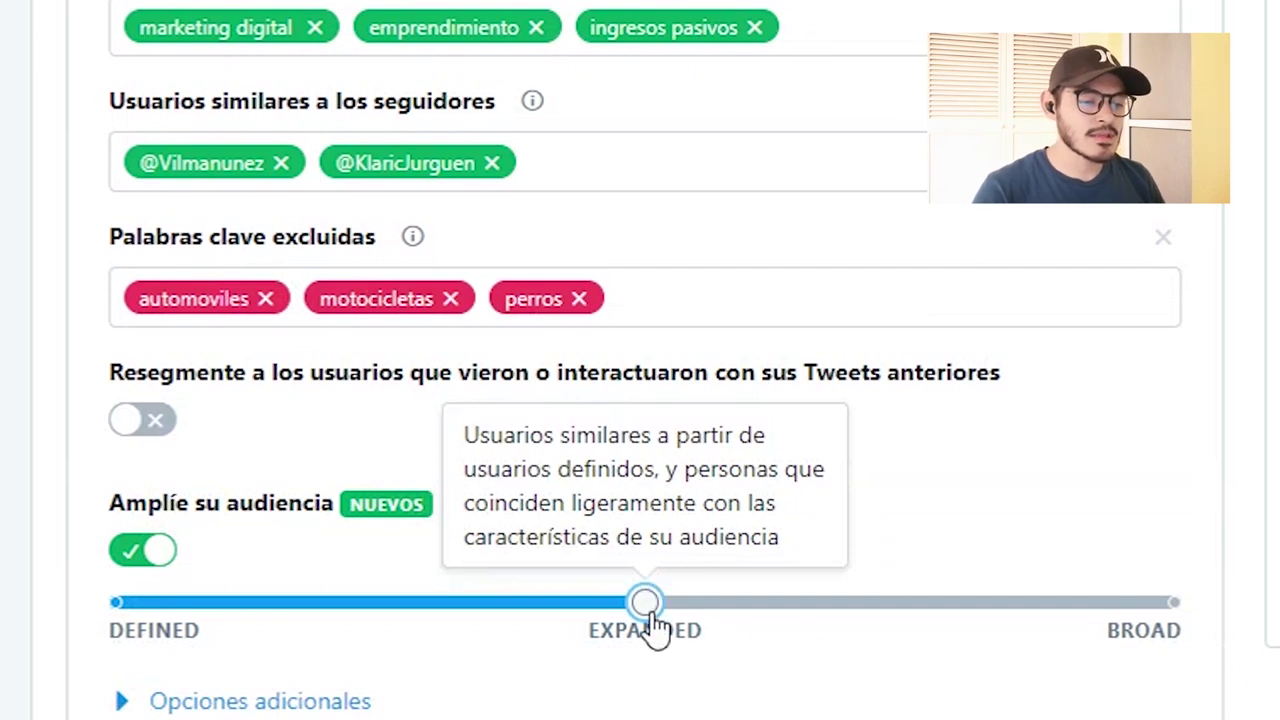
left_click(917, 610)
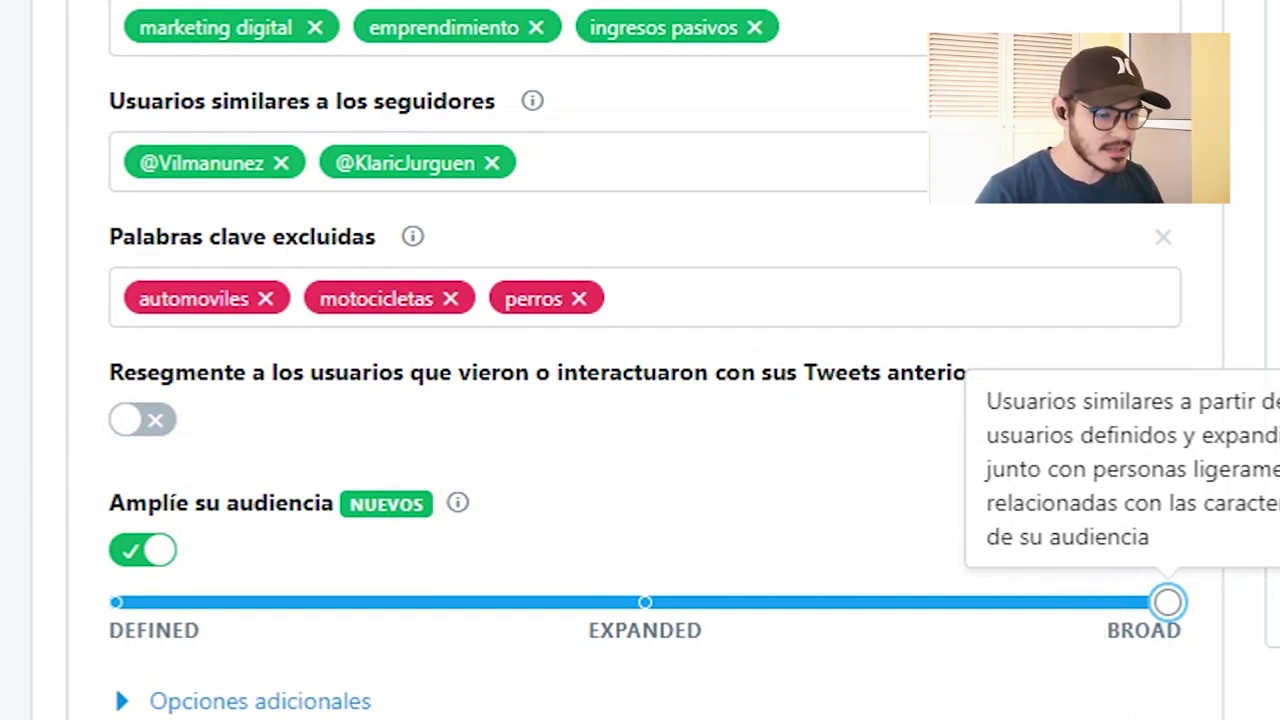
Set the audience expansion level to Expanded and continue to the ad group's Creatividades section
scroll(560, 270, "up", 1)
scroll(571, 277, "down", 1)
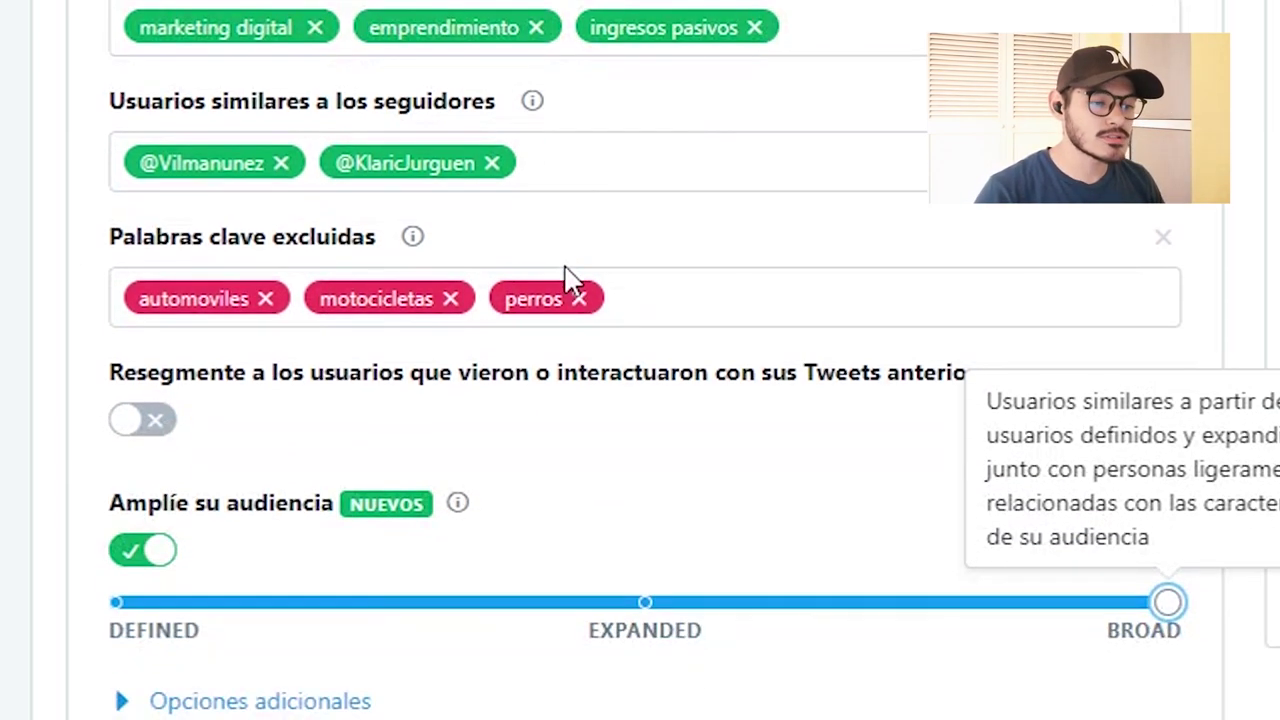
mouse_move(645, 607)
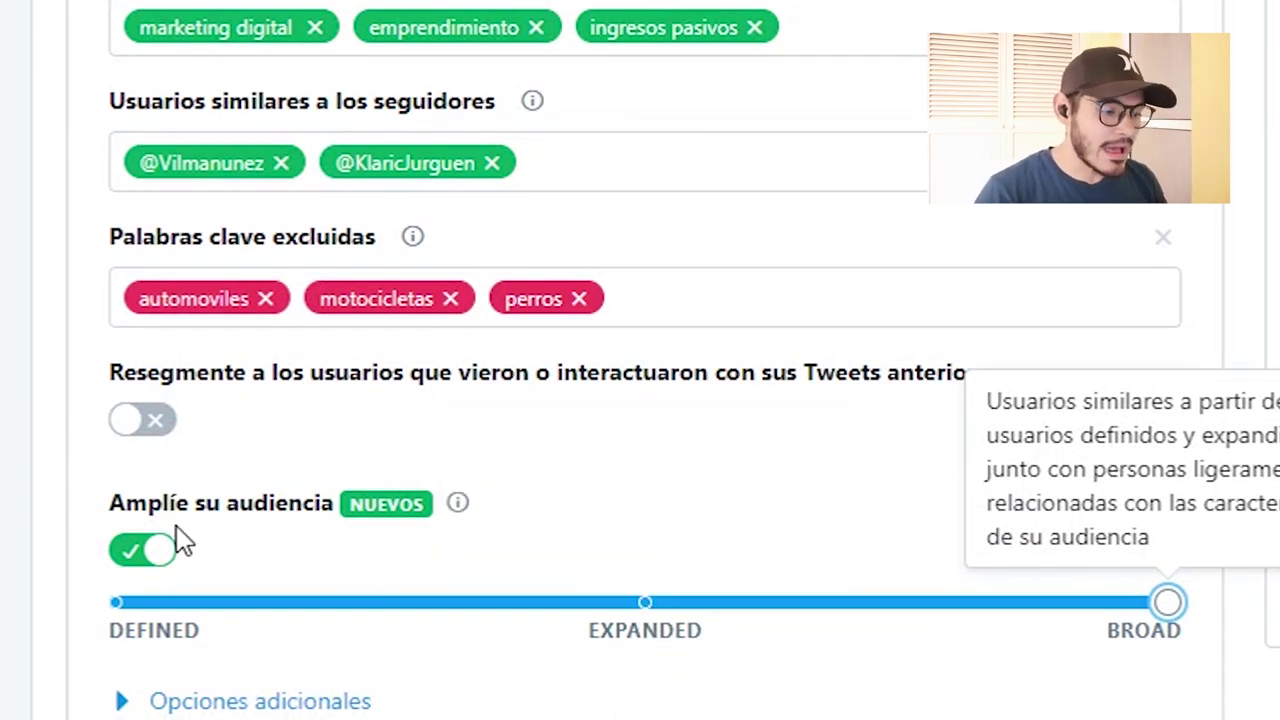
left_click(645, 612)
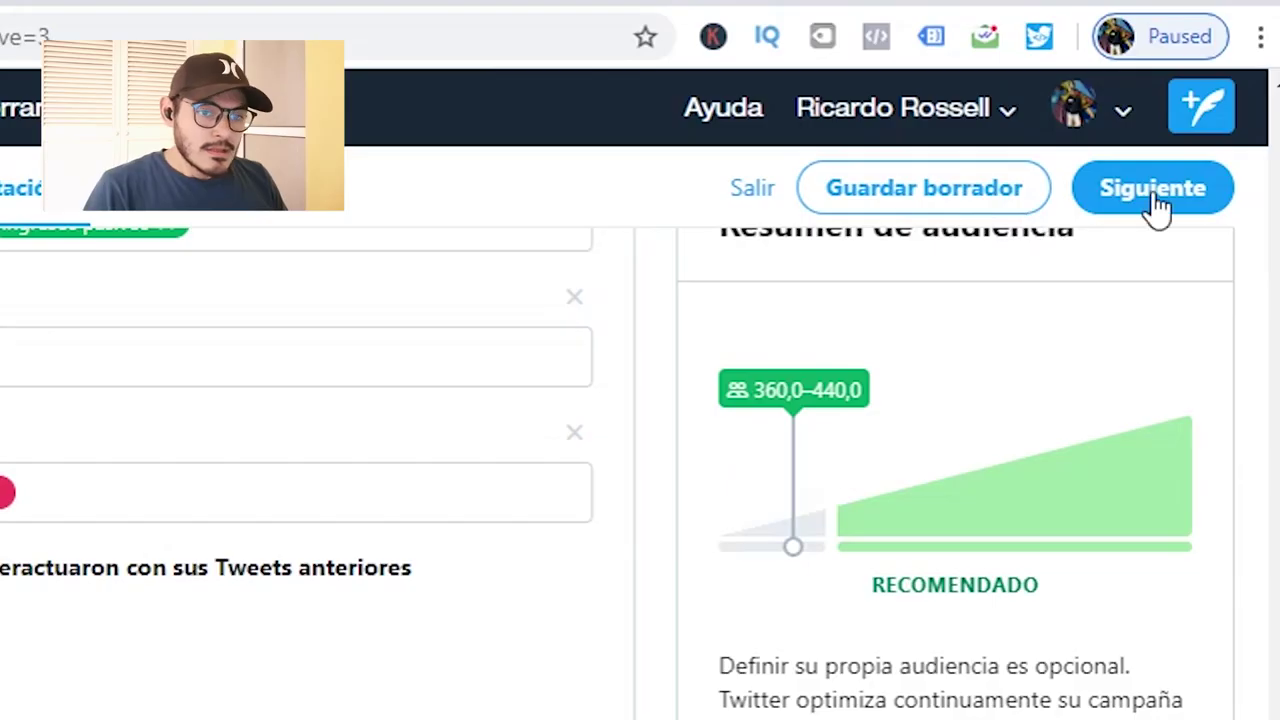
left_click(1155, 190)
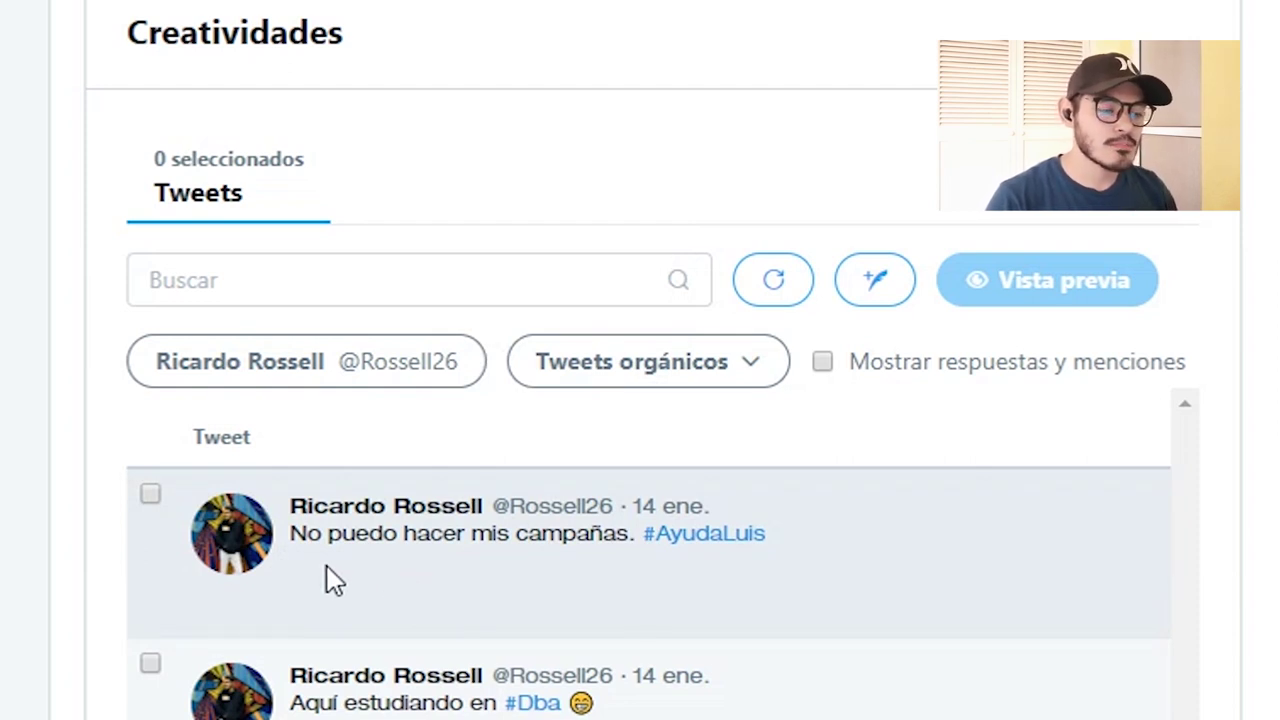
Select the organic tweet "No puedo hacer mis campañas." as the ad creative and open its preview
left_click_drag(292, 540, 767, 543)
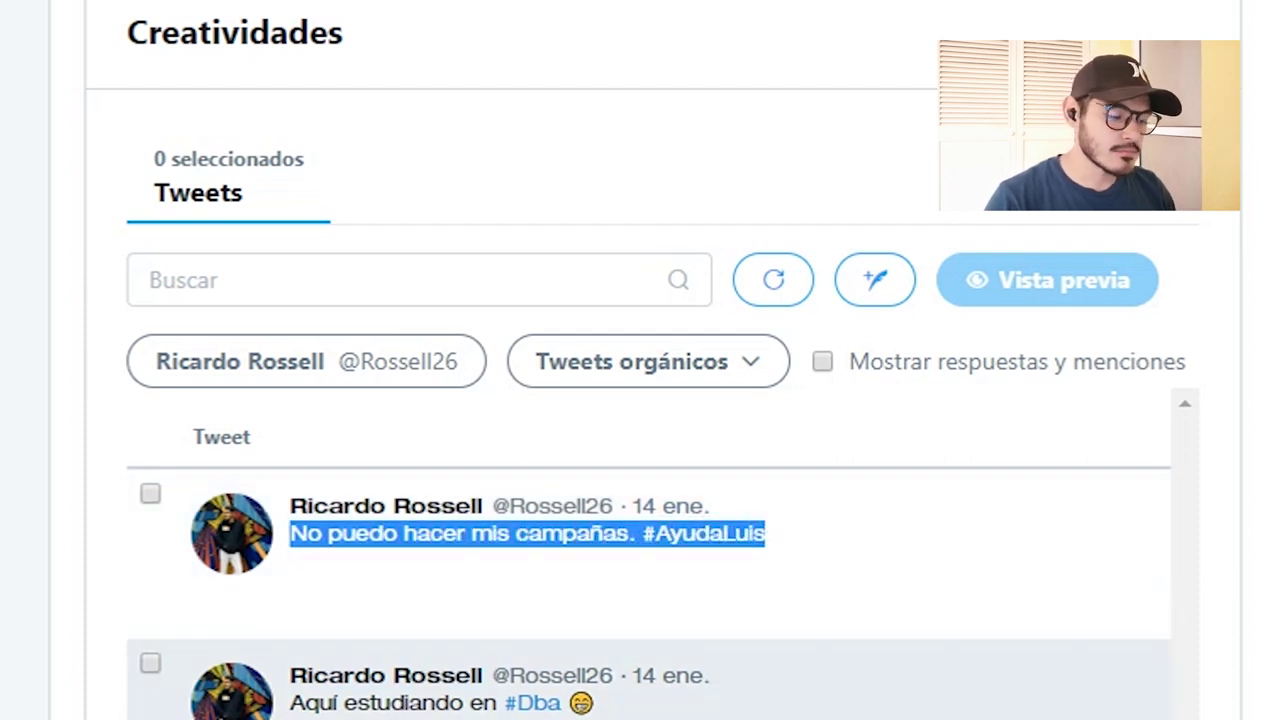
left_click_drag(290, 703, 514, 702)
left_click(514, 702)
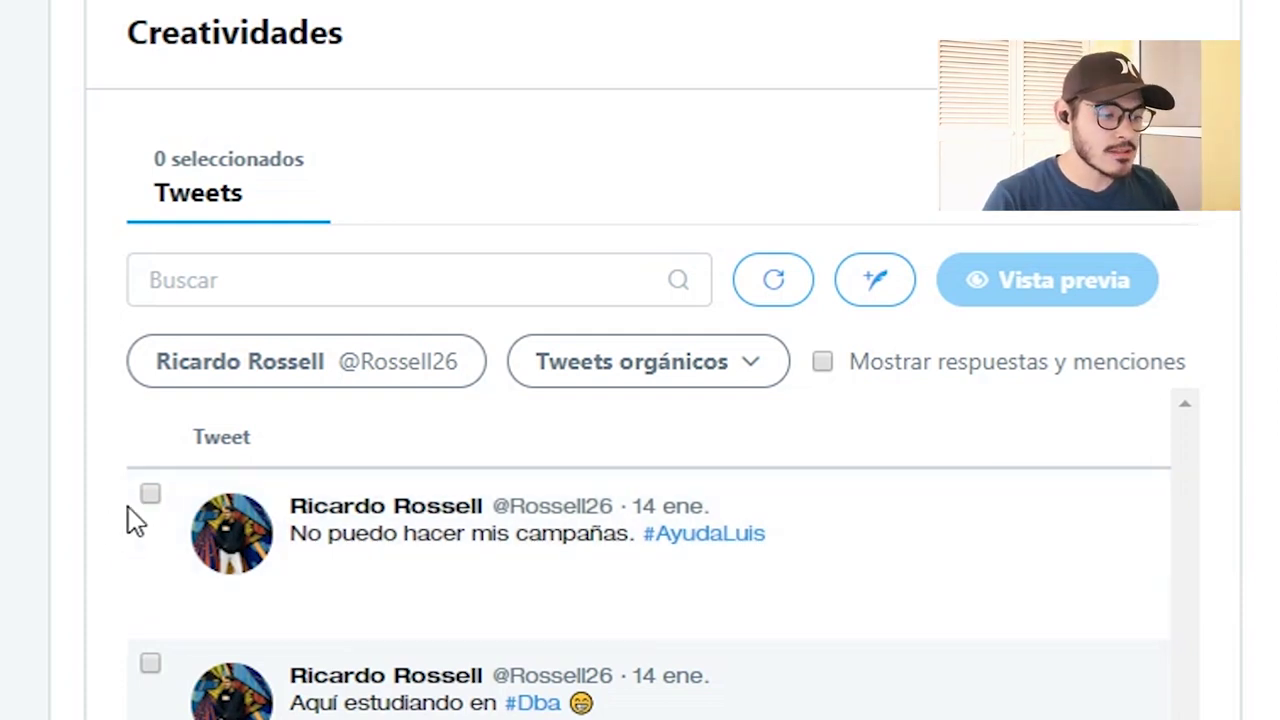
left_click(150, 496)
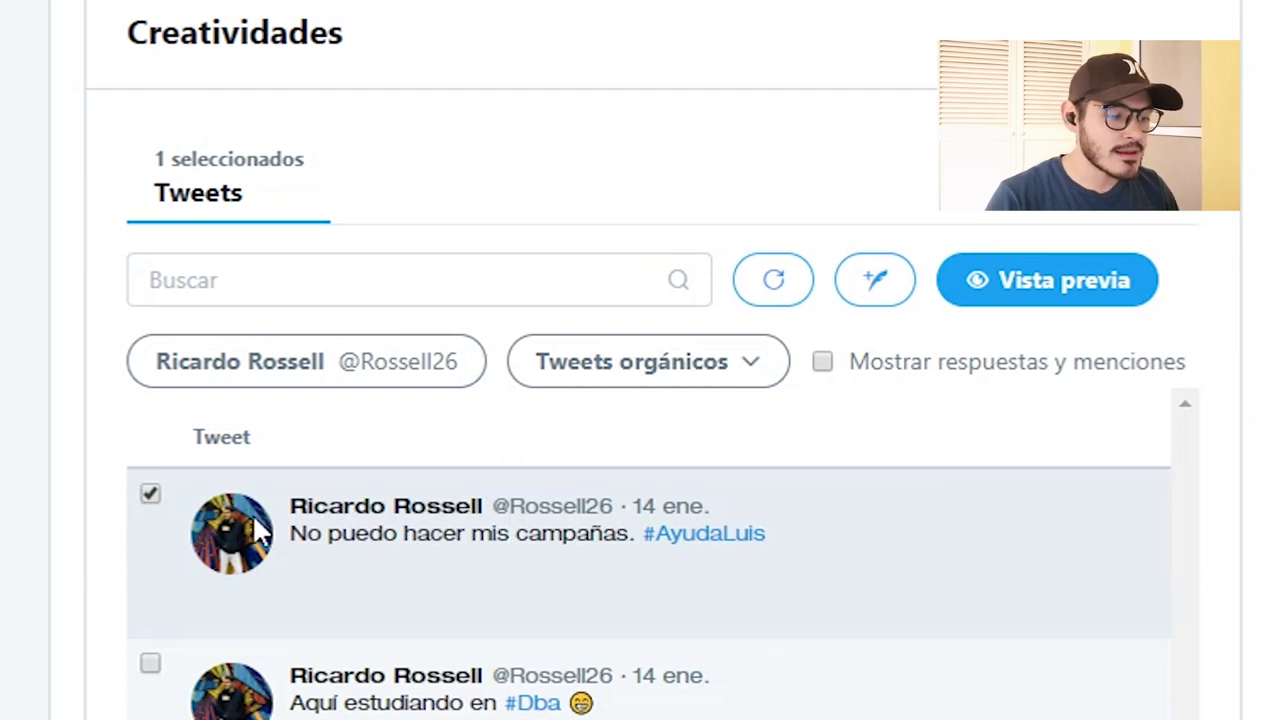
left_click(1074, 300)
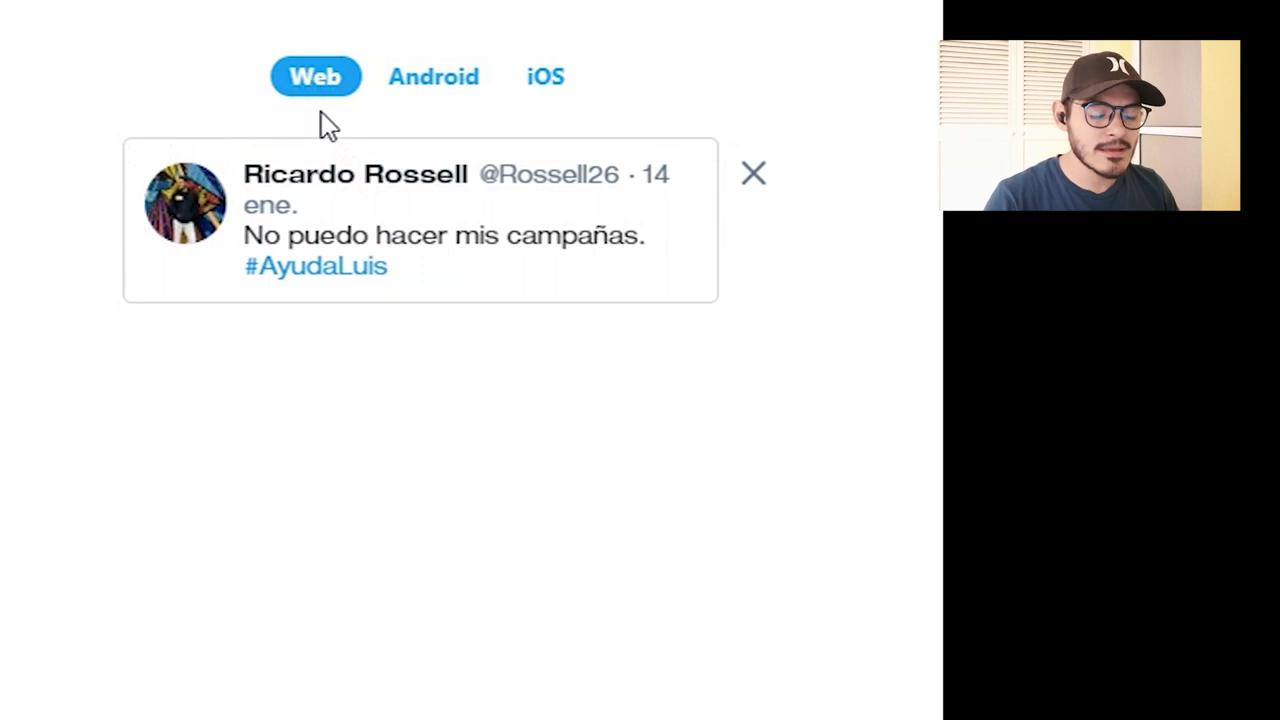
Check the tweet's Android and iOS previews, look through Tweets exclusivos para promoción, and restore the Tweets orgánicos filter
left_click(445, 86)
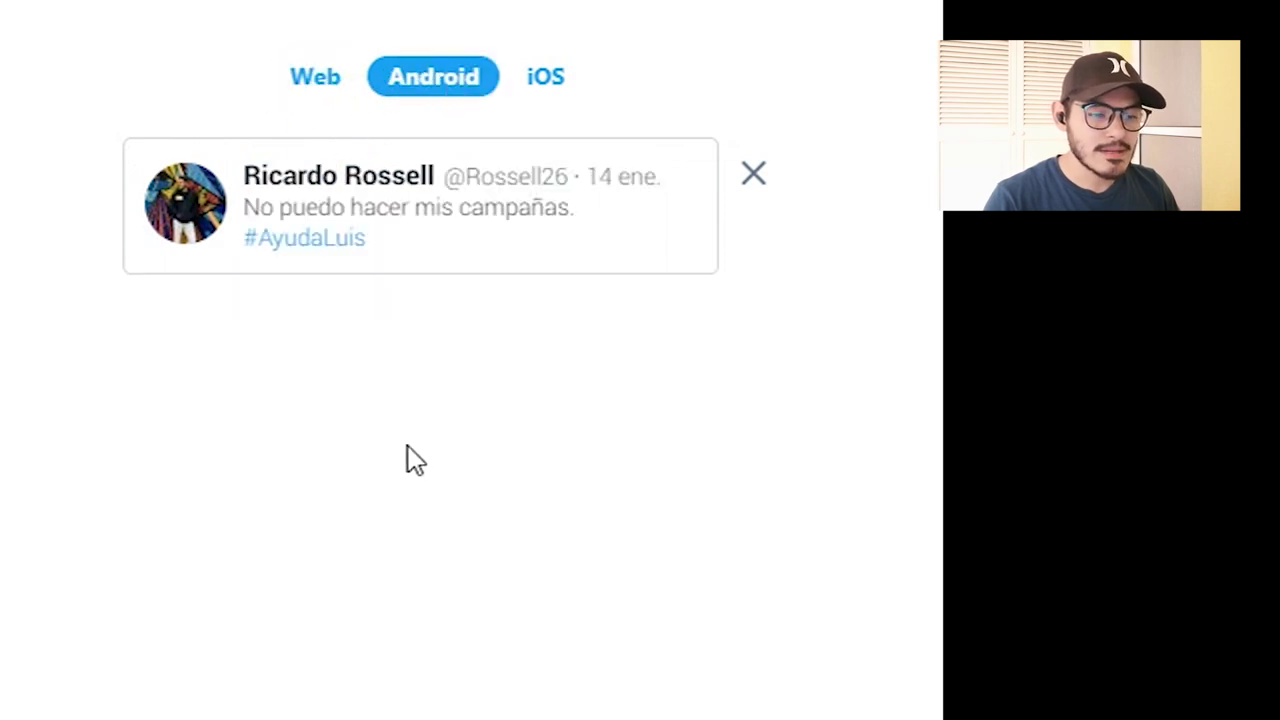
left_click(550, 79)
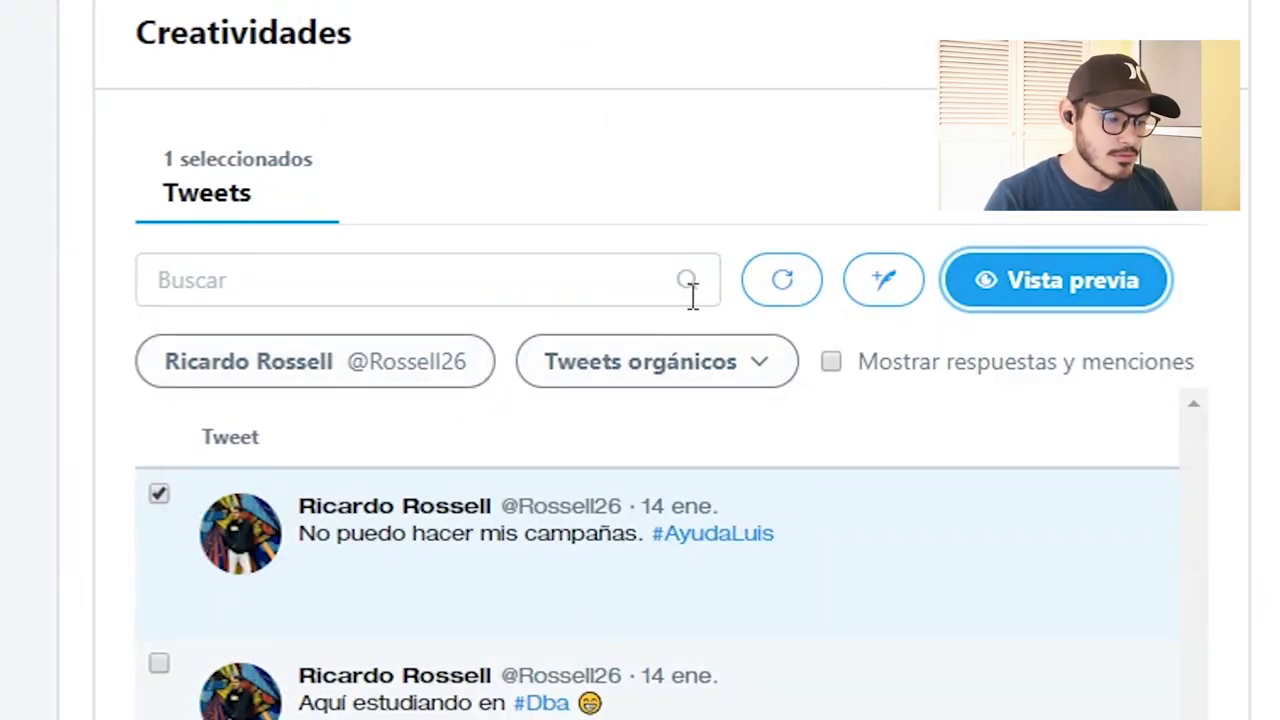
left_click(640, 370)
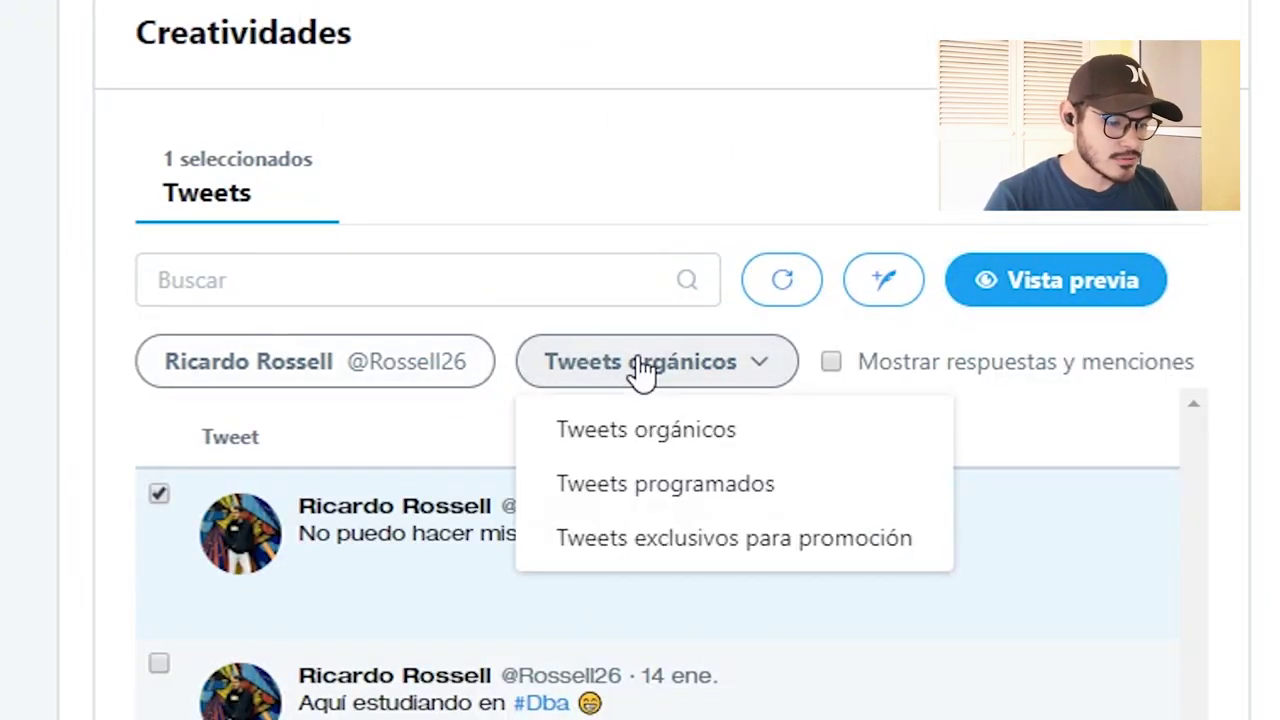
left_click(668, 562)
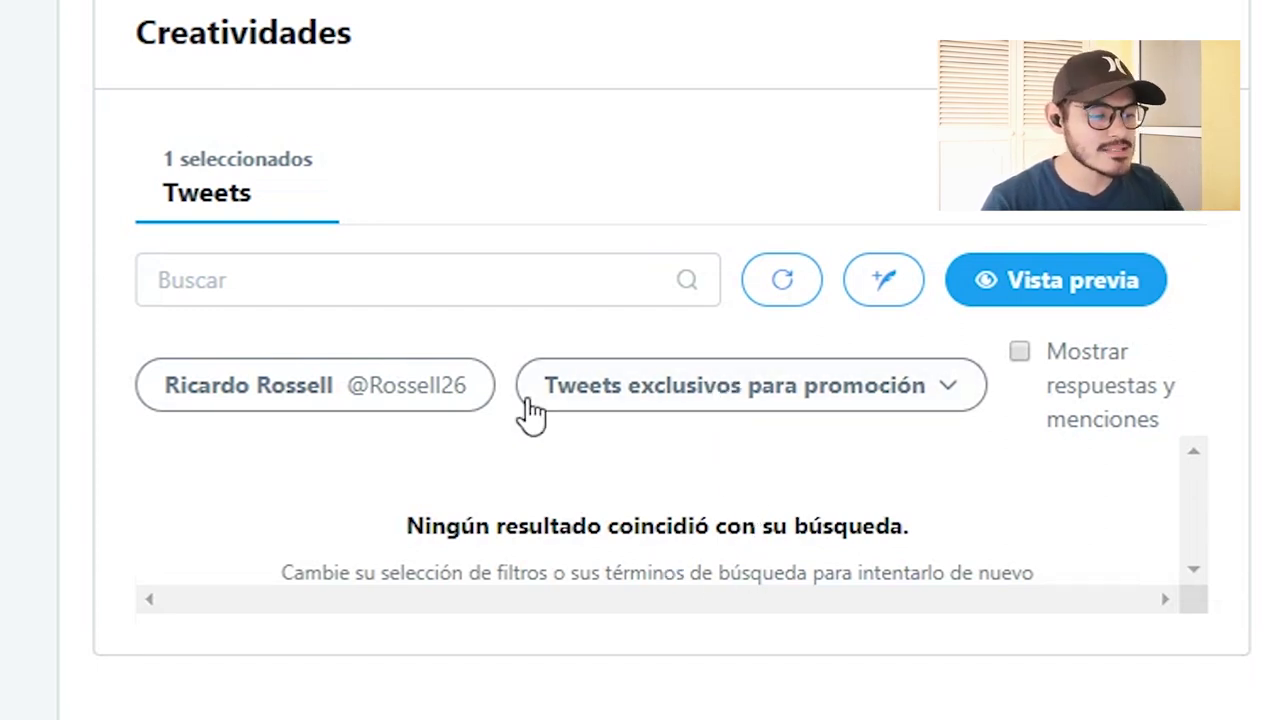
left_click(778, 404)
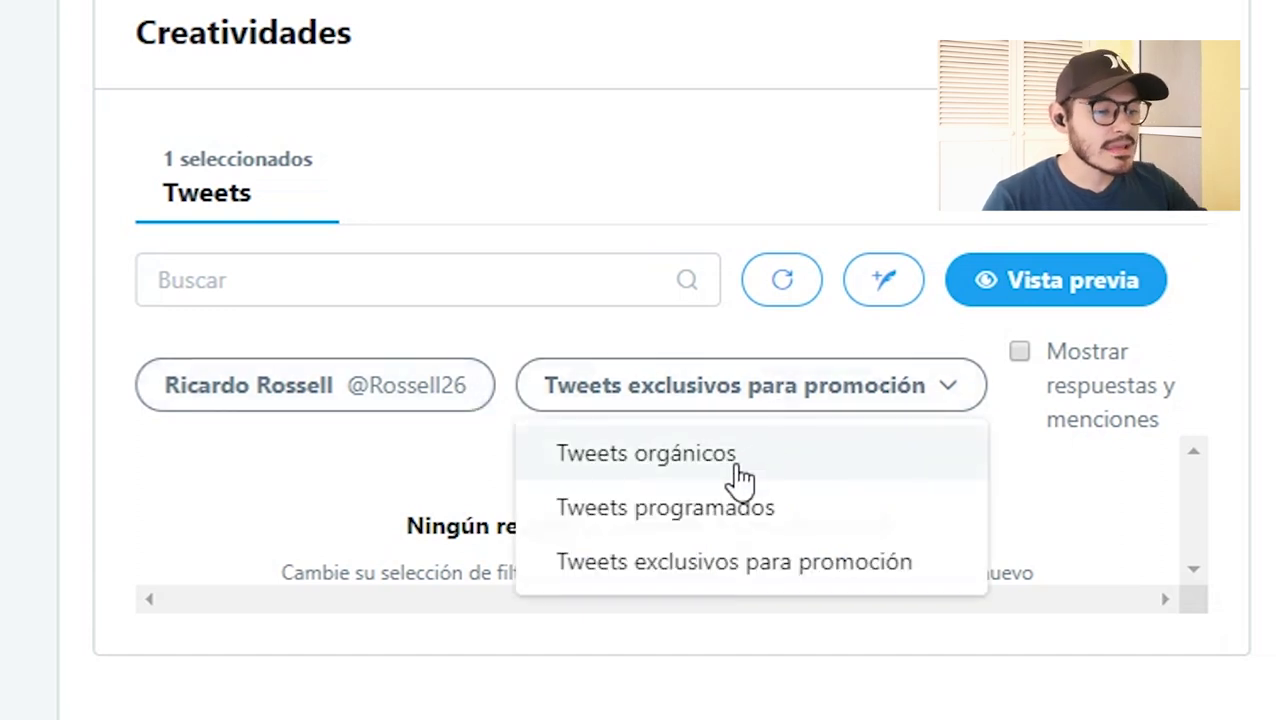
left_click(739, 478)
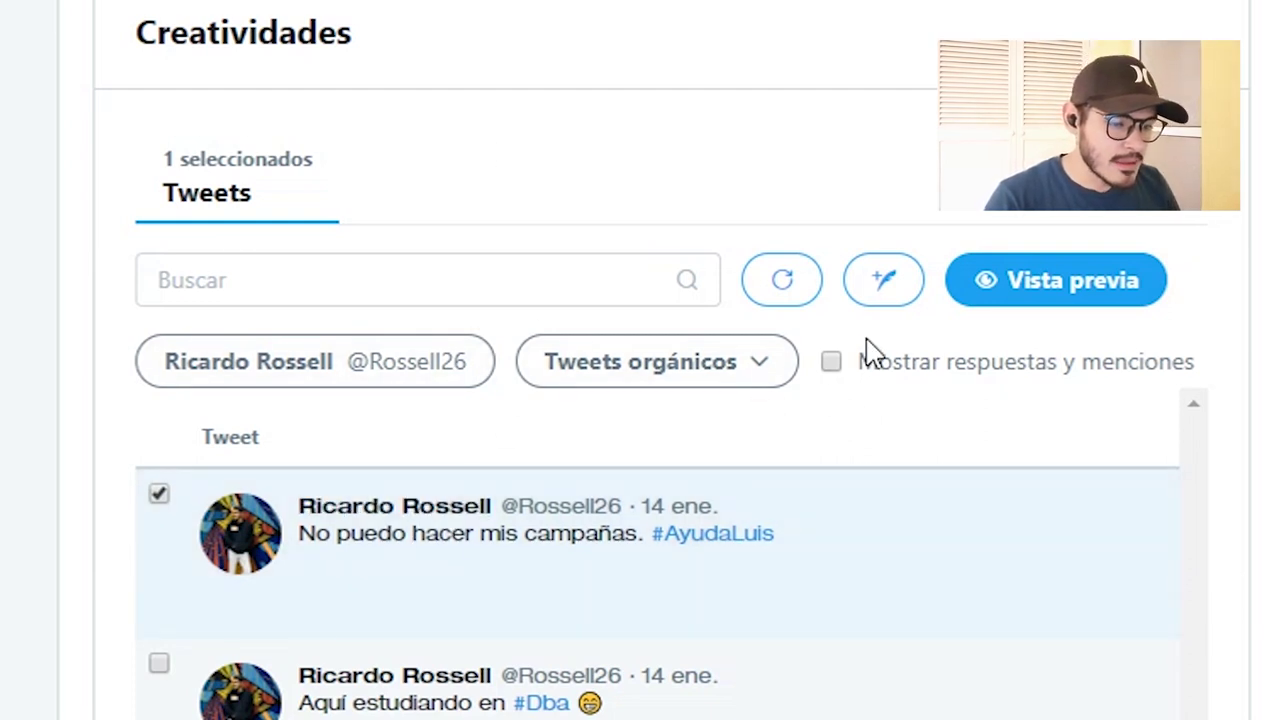
Compose a new tweet from the Creatividades section with the text "Obten tu certificado en FACEBOOK ADS totalmente GRATIS."
left_click(885, 284)
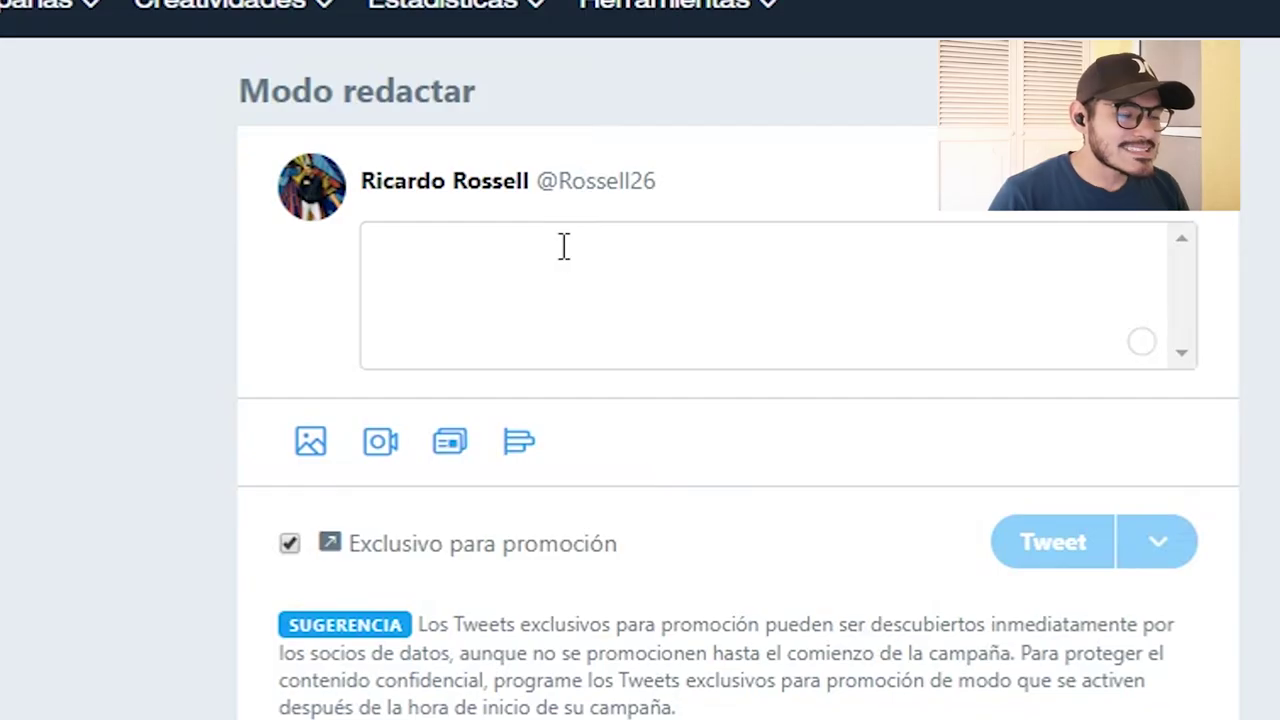
left_click(494, 283)
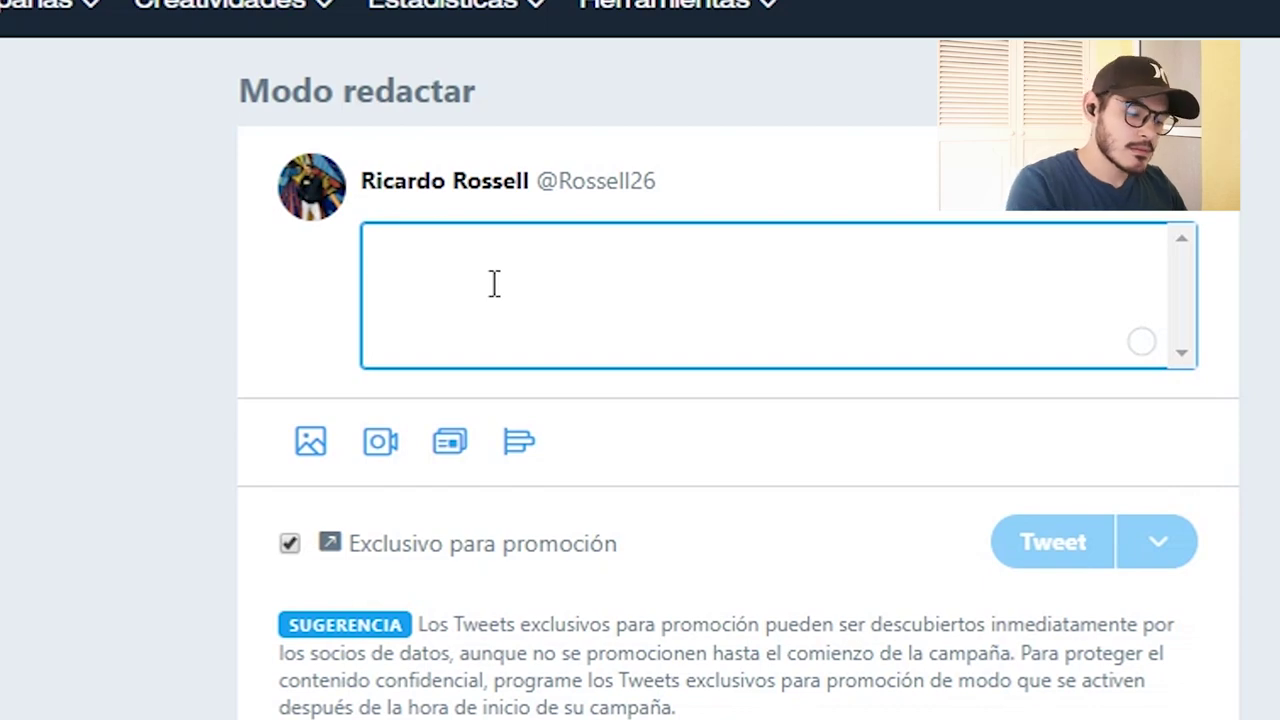
type("Obten tu c")
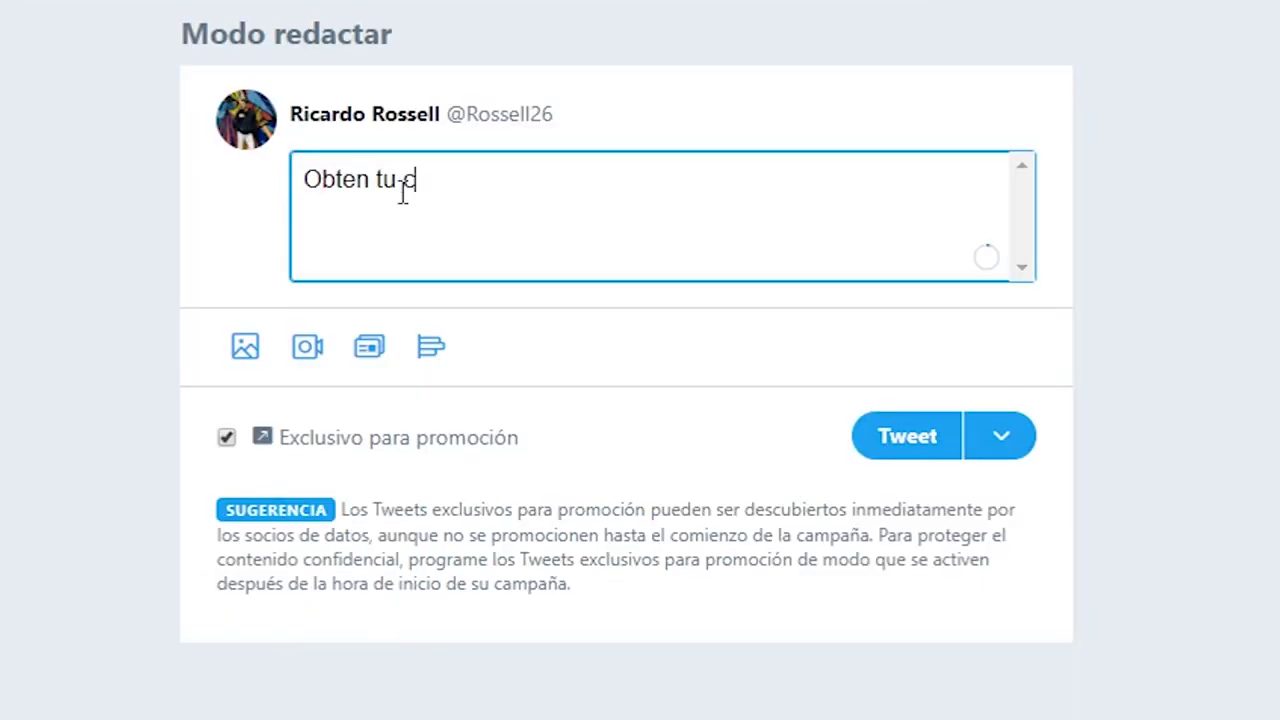
type("ertificado en ")
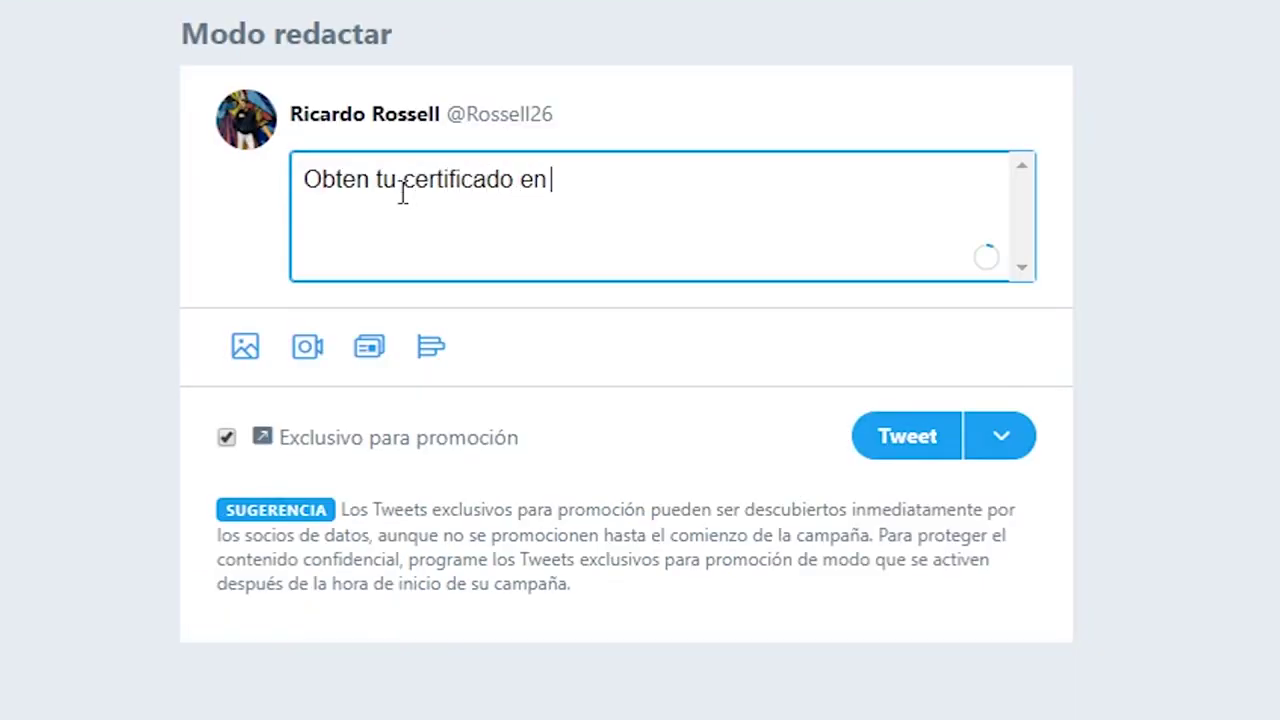
type("FACEBOOK AD")
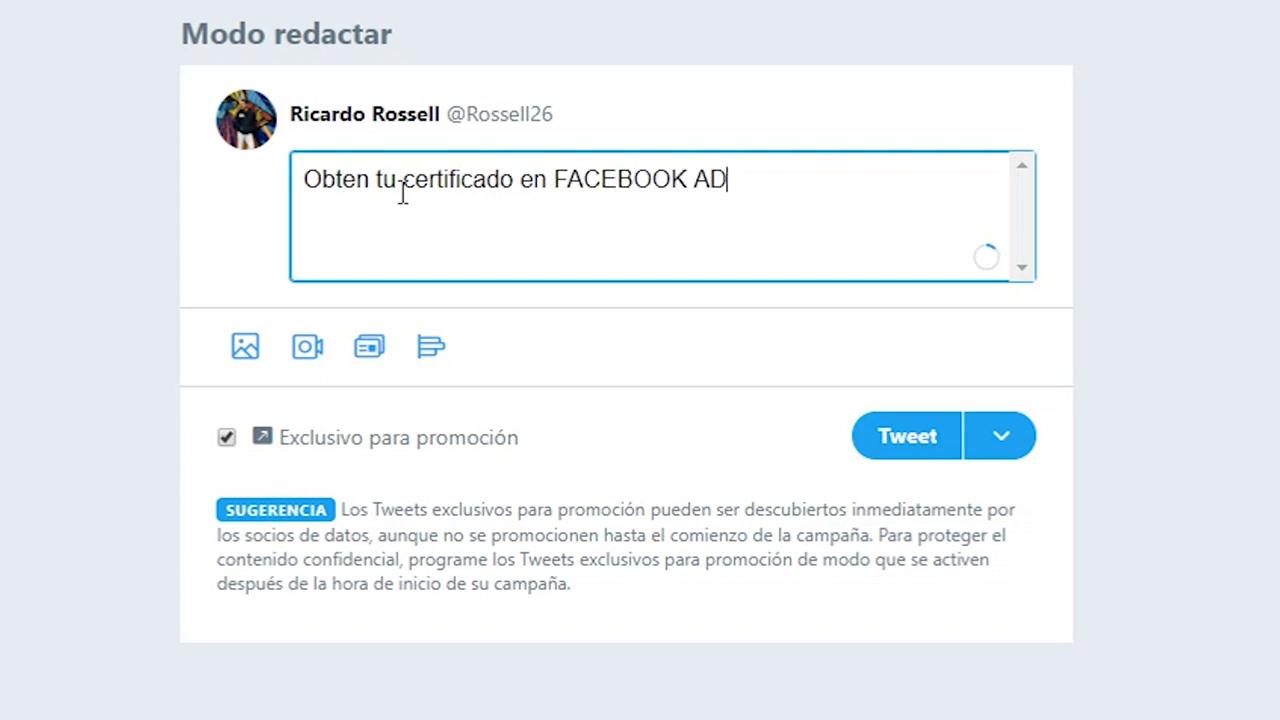
type("S TO")
key("BackSpace")
type("otalment")
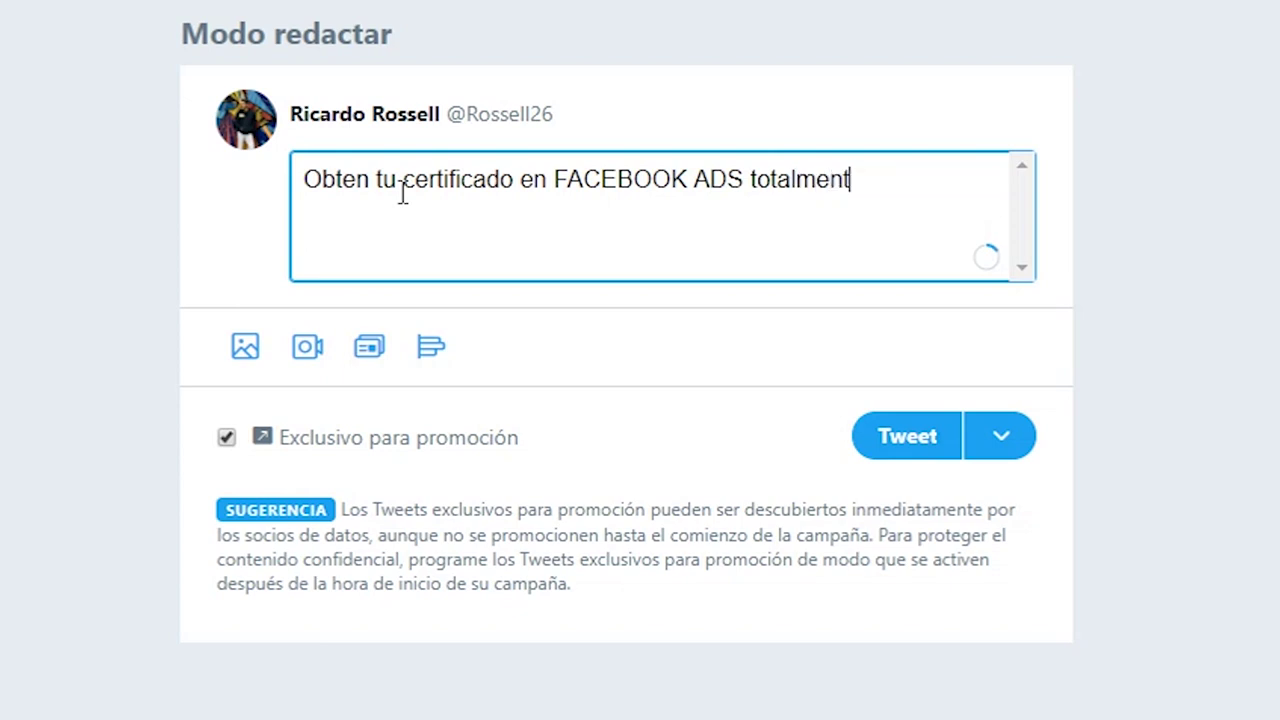
type("e GRATIS.")
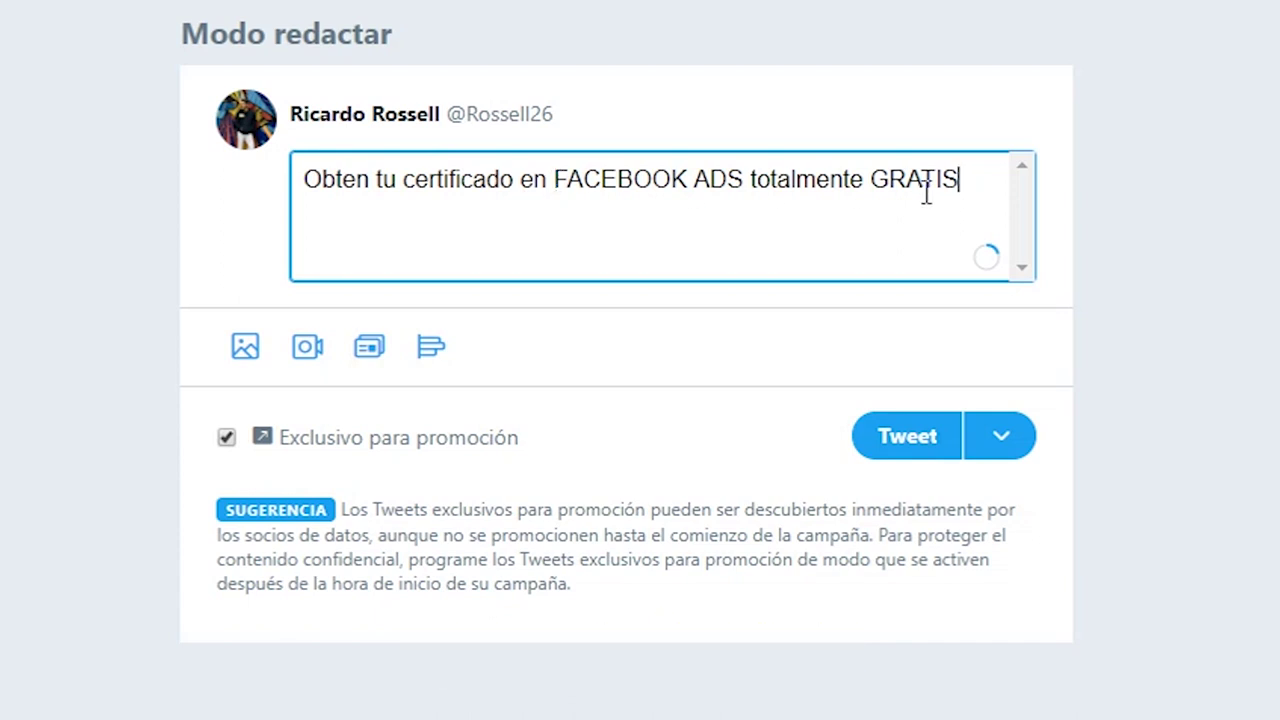
type(".")
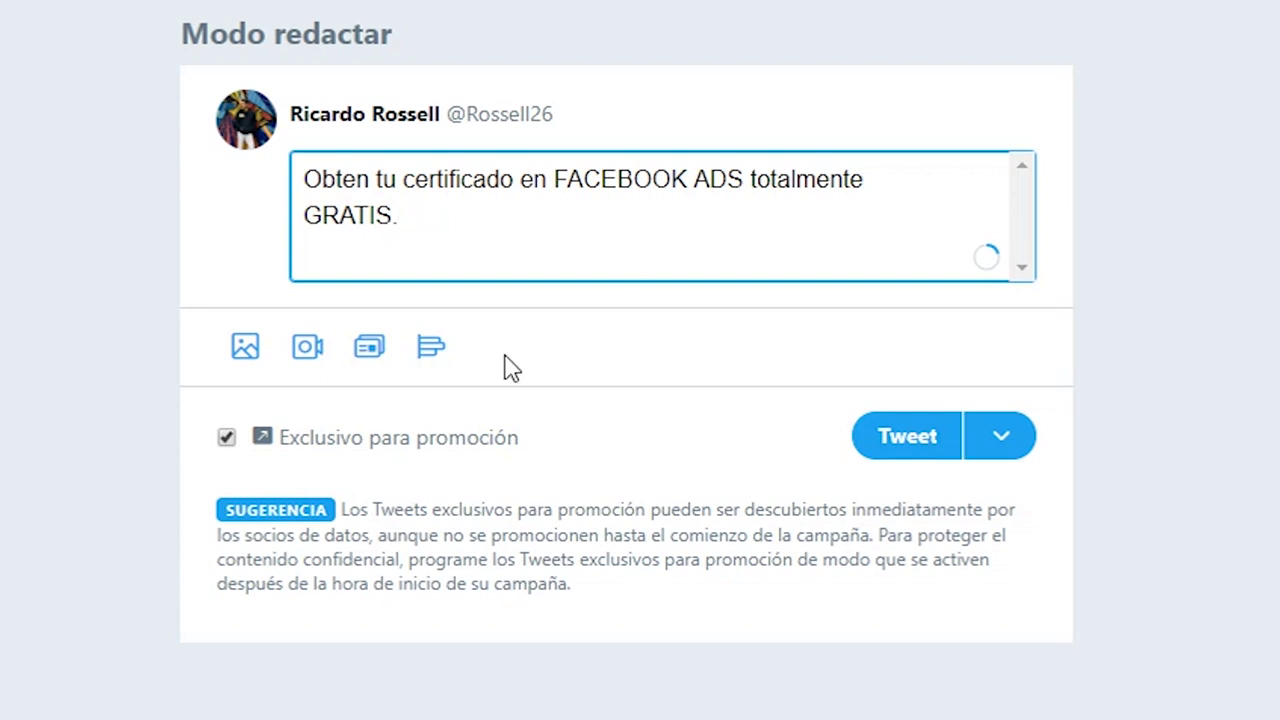
Attach the Facebook Ads megaphone photo from the media library to the tweet and review the composed result
left_click(260, 358)
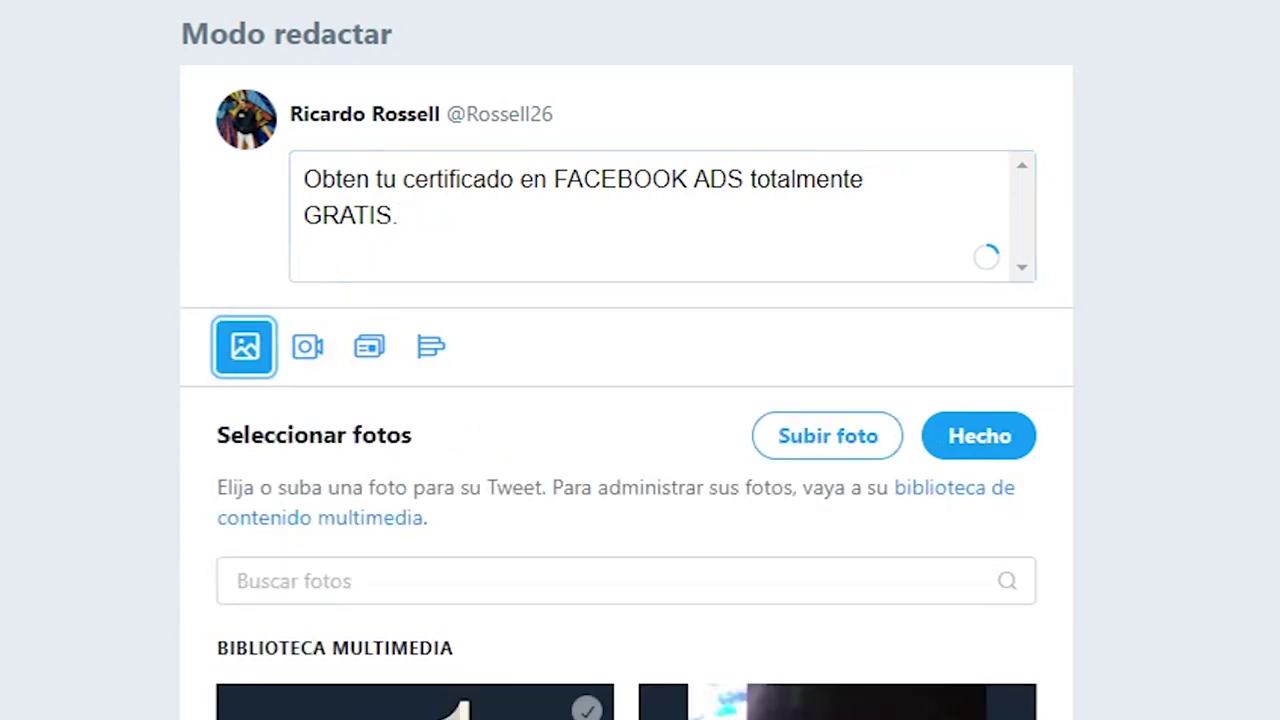
left_click(415, 705)
left_click(980, 450)
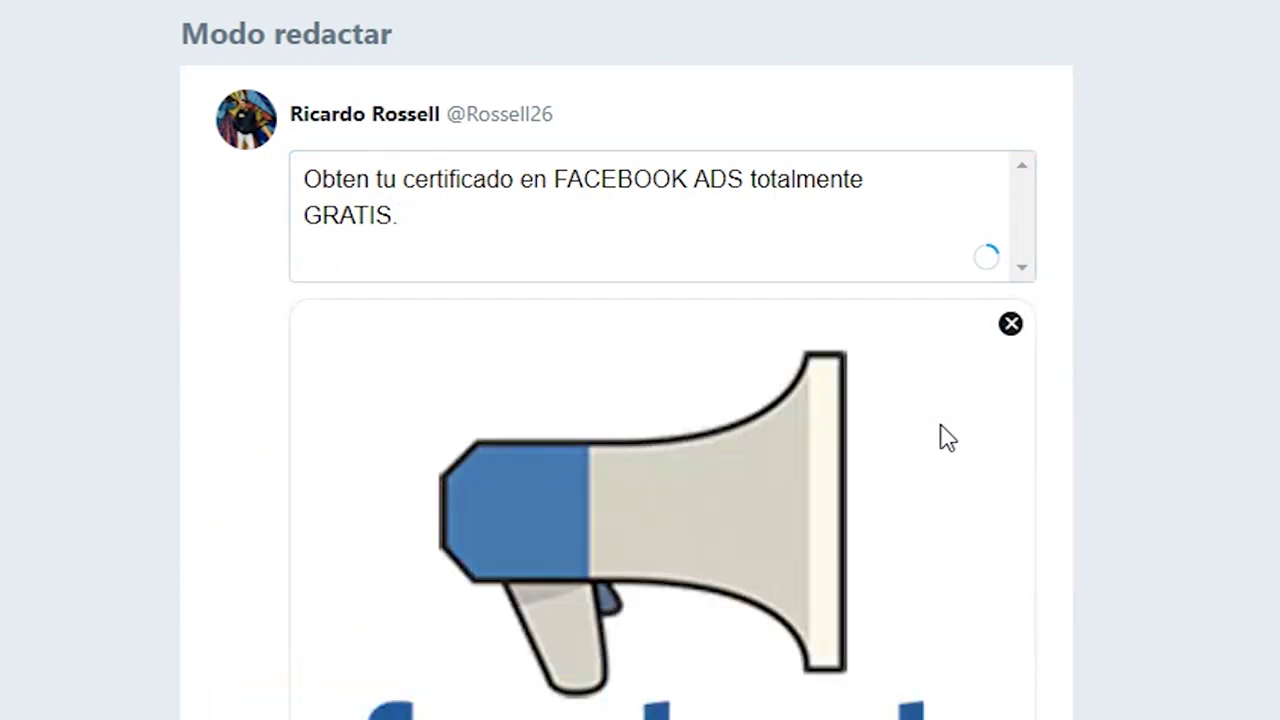
scroll(863, 451, "down", 4)
scroll(830, 470, "down", 2)
scroll(514, 429, "up", 5)
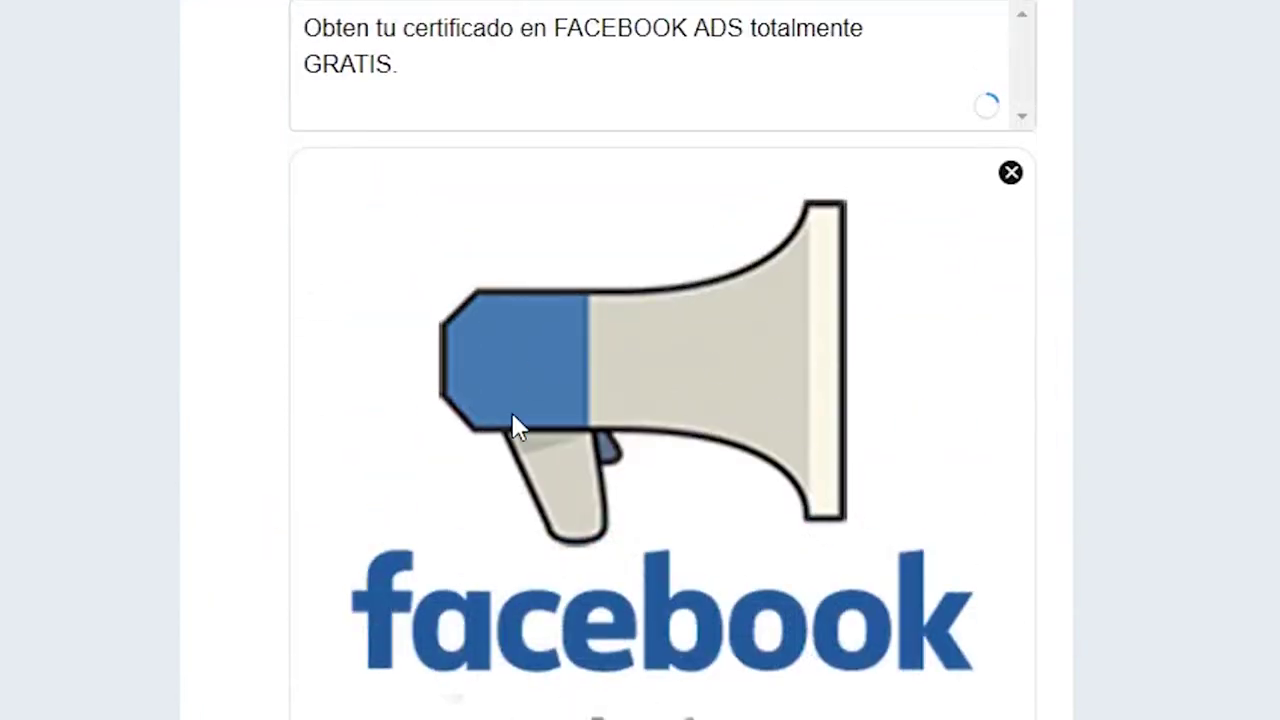
scroll(651, 449, "down", 5)
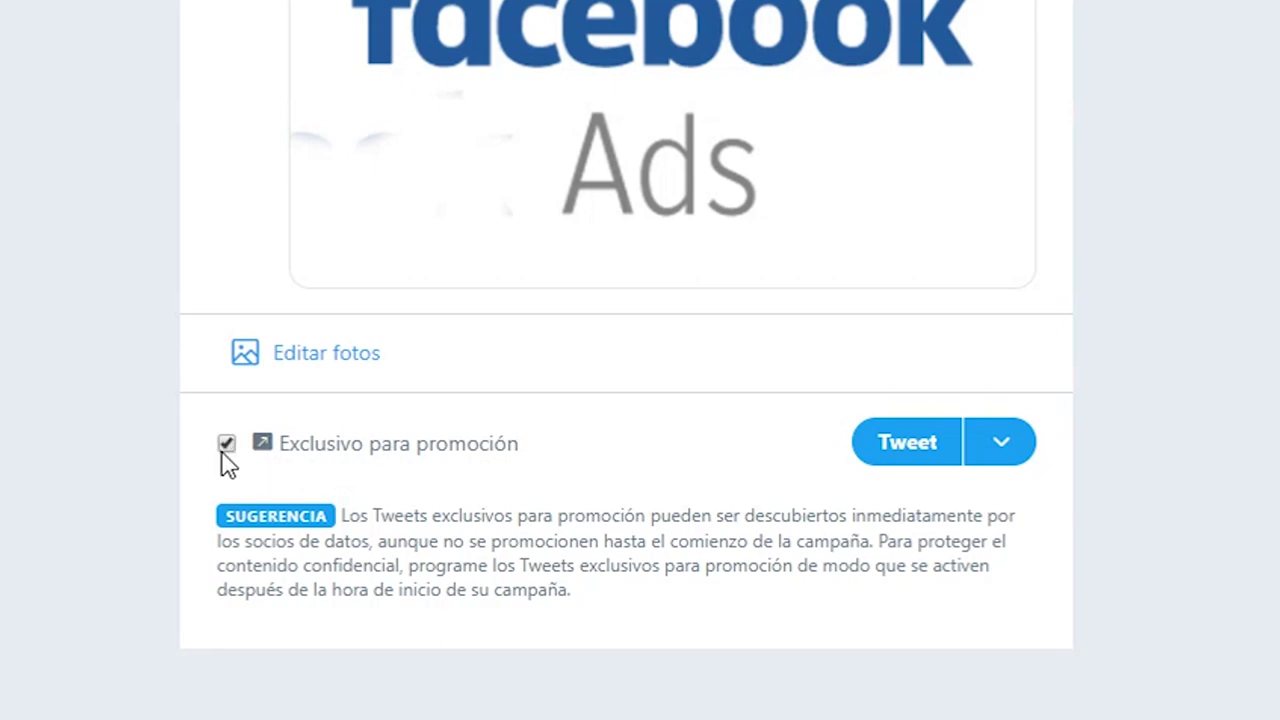
scroll(560, 466, "up", 5)
scroll(595, 557, "up", 3)
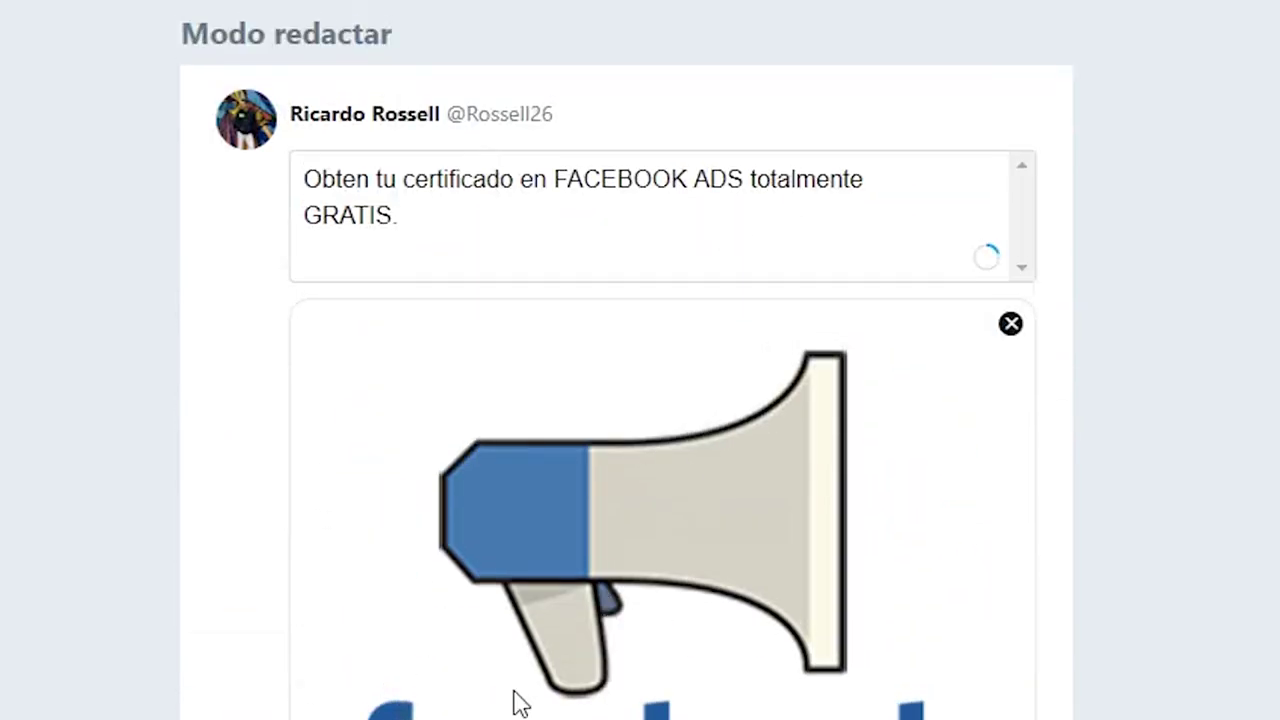
scroll(517, 700, "down", 6)
scroll(864, 655, "up", 6)
Add "Dale clic al enlace" to the end of the tweet text and publish it as Exclusivo para promoción
left_click(491, 249)
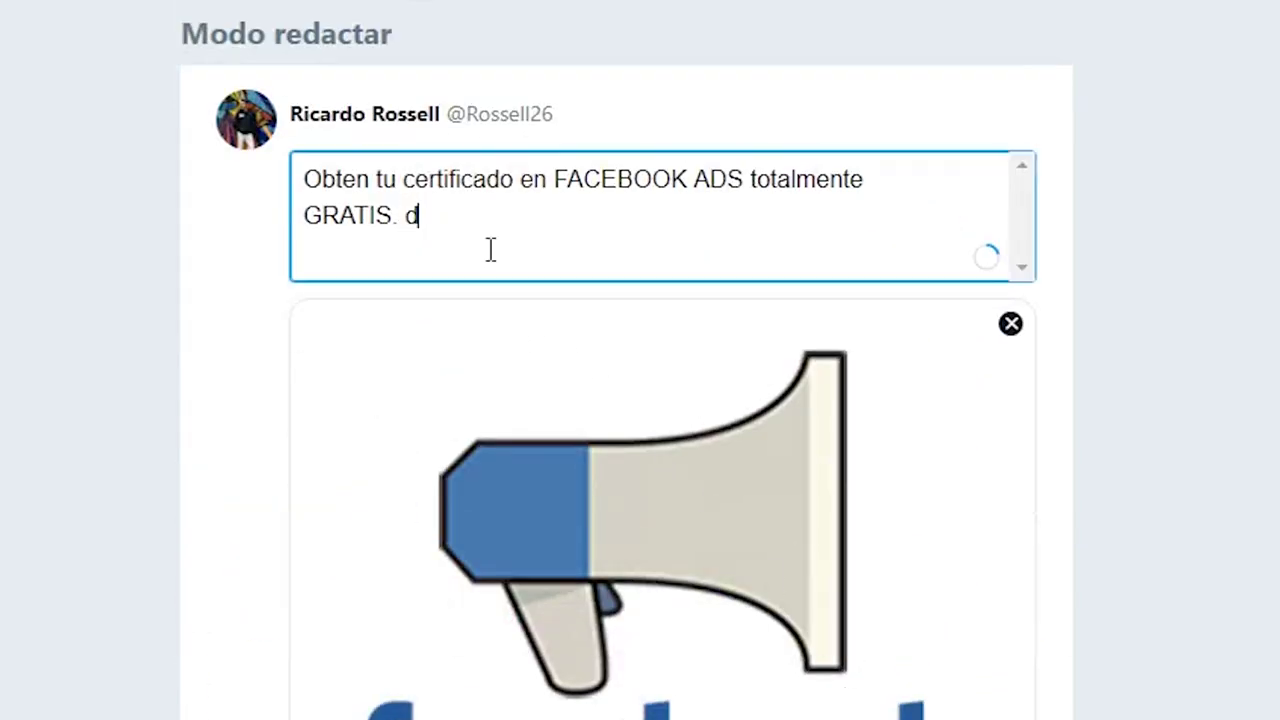
type("dA")
key("BackSpace")
key("BackSpace")
type("Dale clic al enlace")
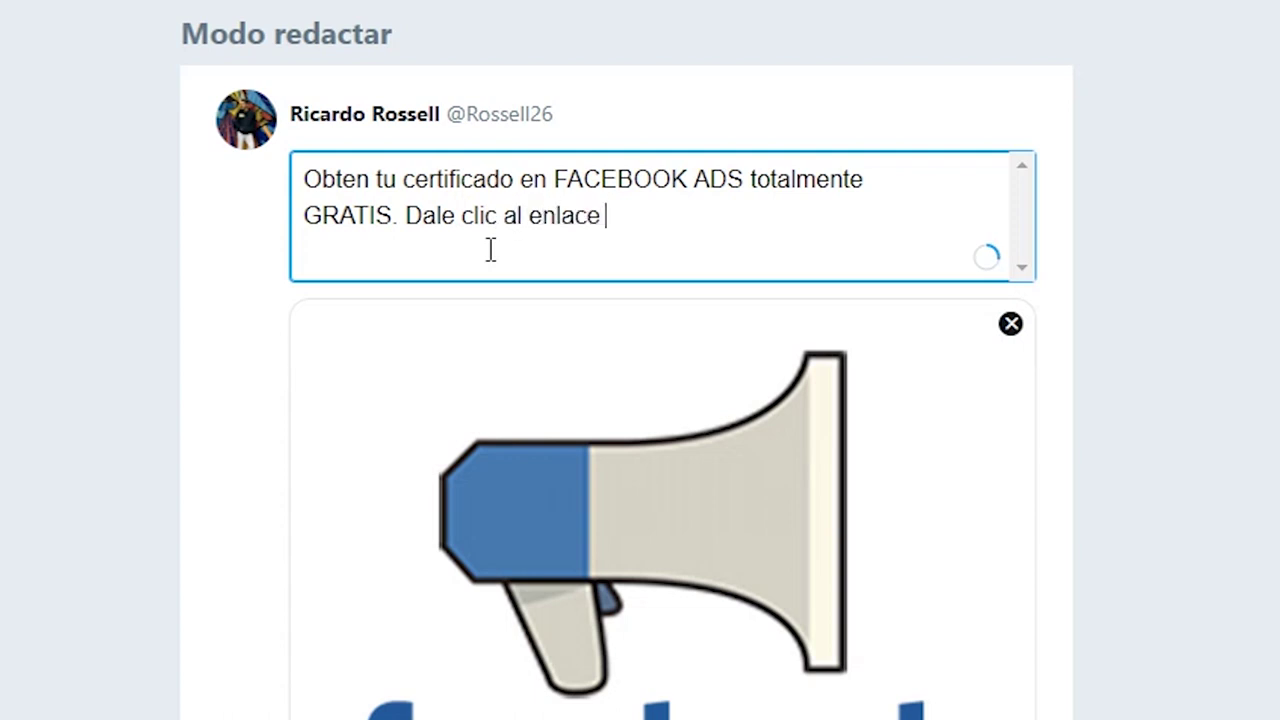
scroll(503, 249, "down", 5)
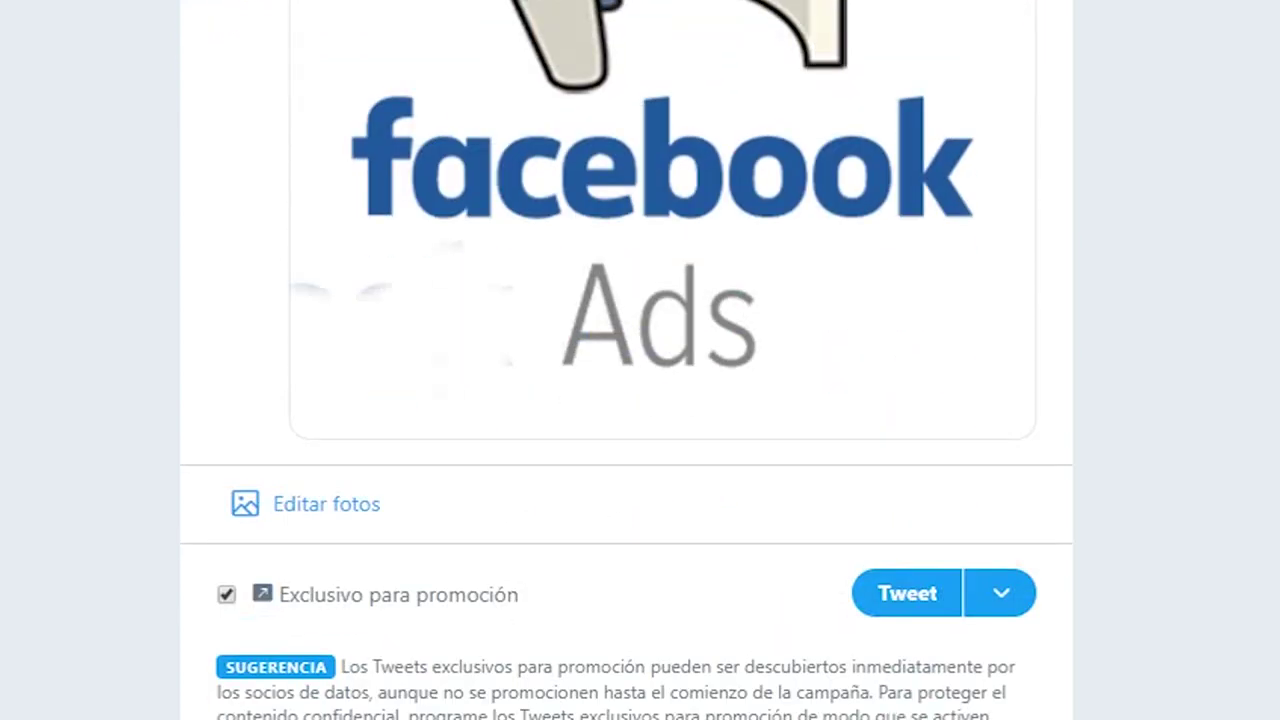
left_click(900, 590)
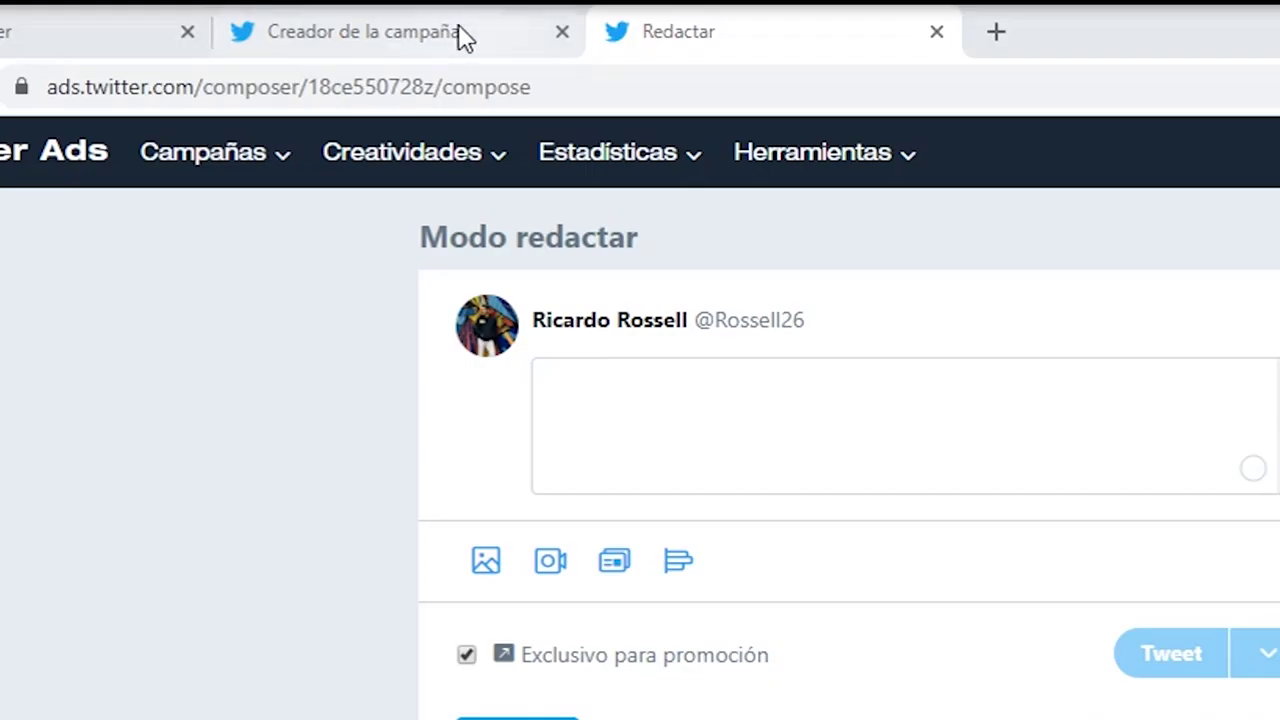
Return to the campaign creator and filter the creatives list to Tweets exclusivos para promoción to review the published tweet
left_click(345, 52)
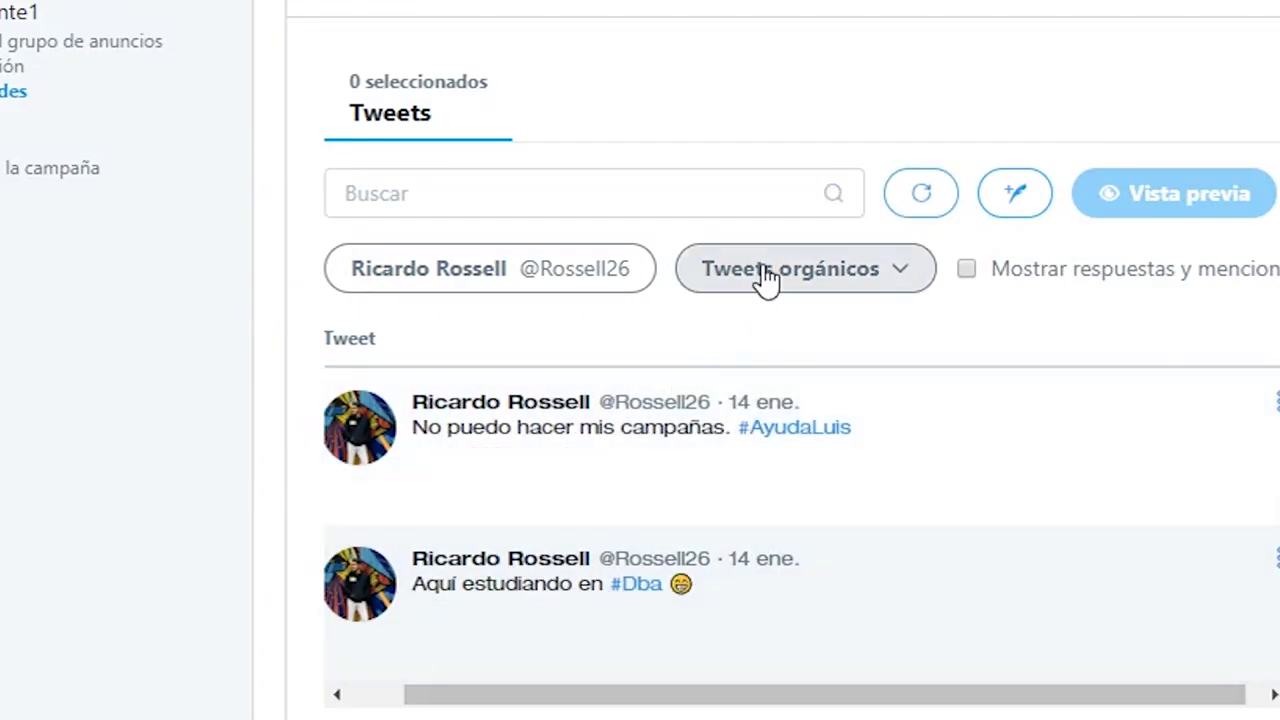
left_click(766, 279)
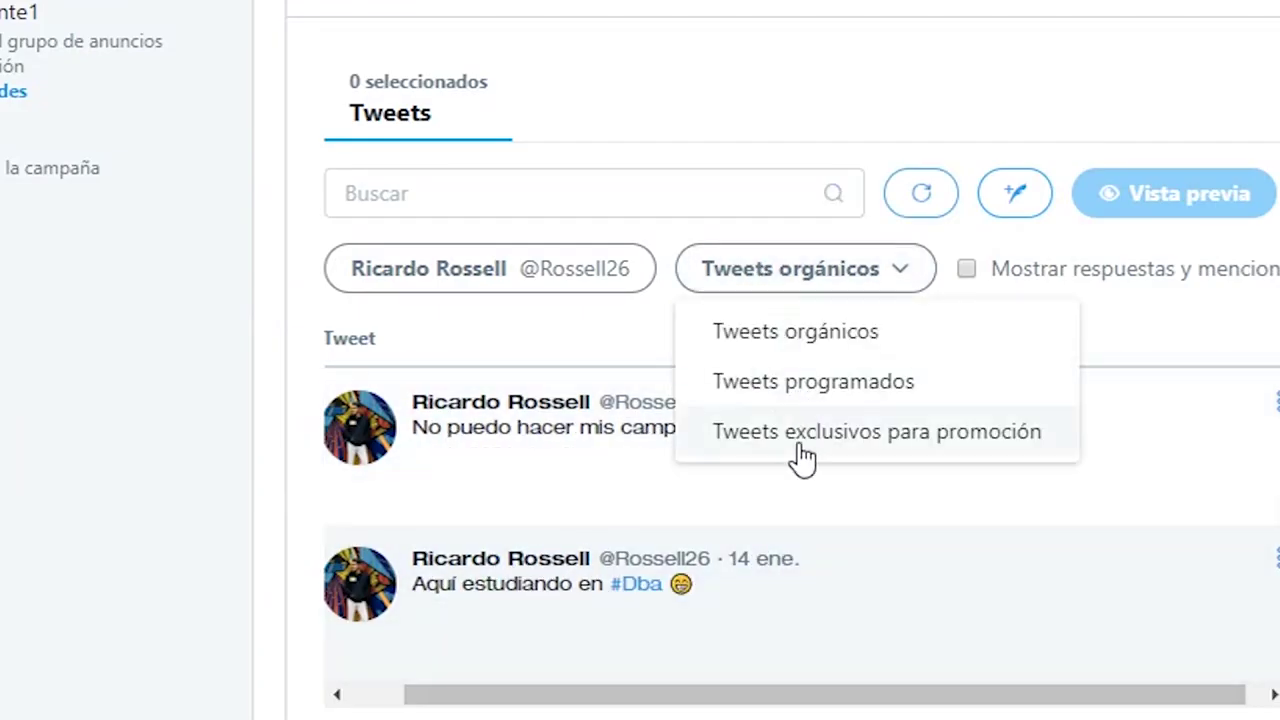
left_click(805, 458)
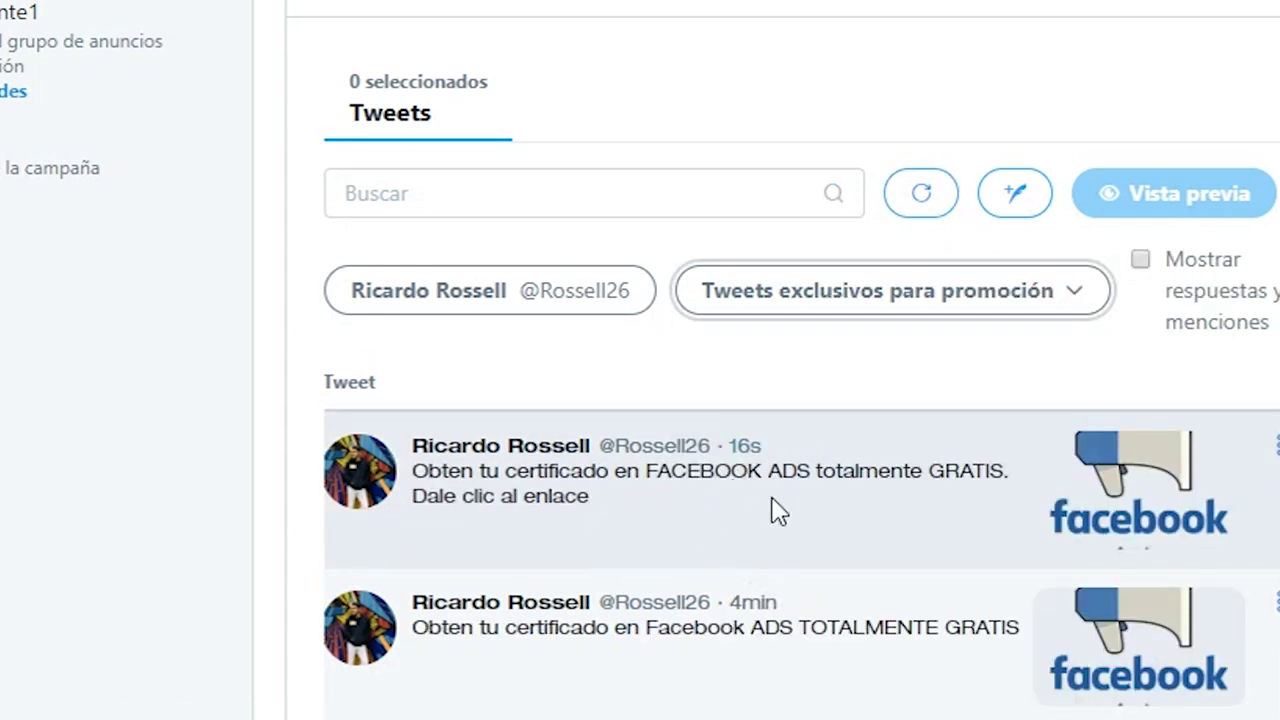
scroll(420, 476, "down", 2)
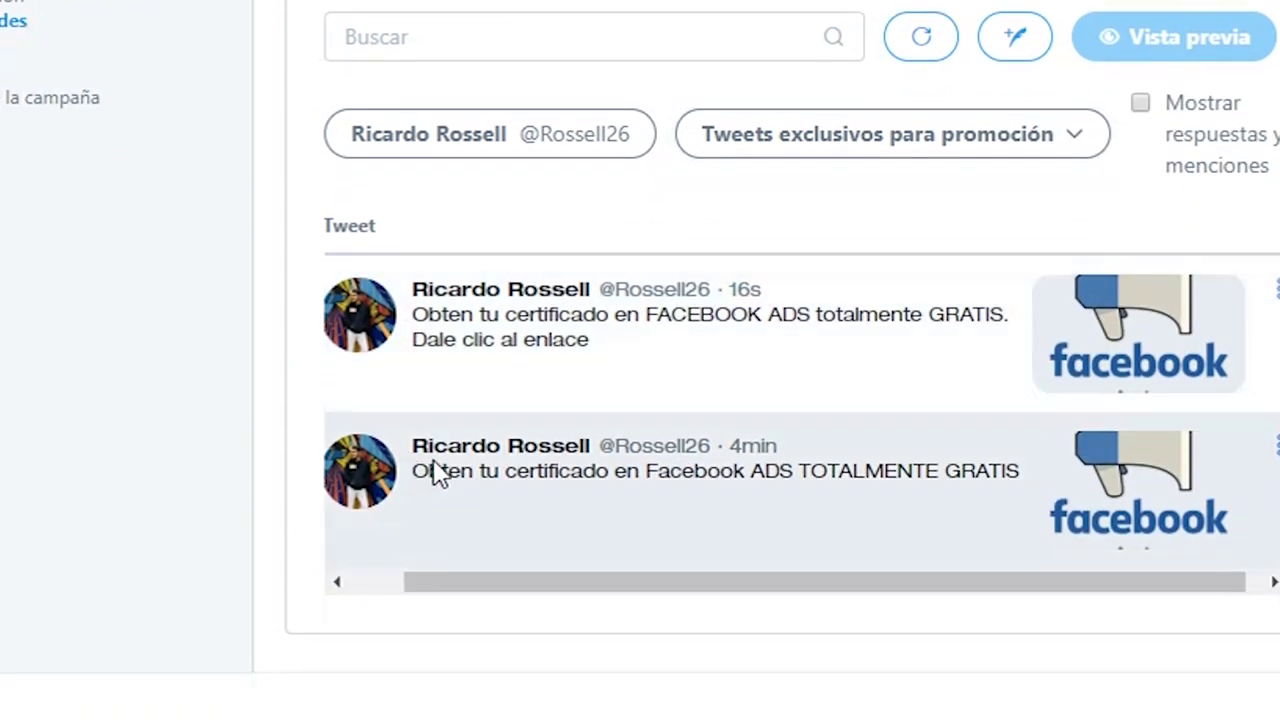
scroll(786, 417, "up", 2)
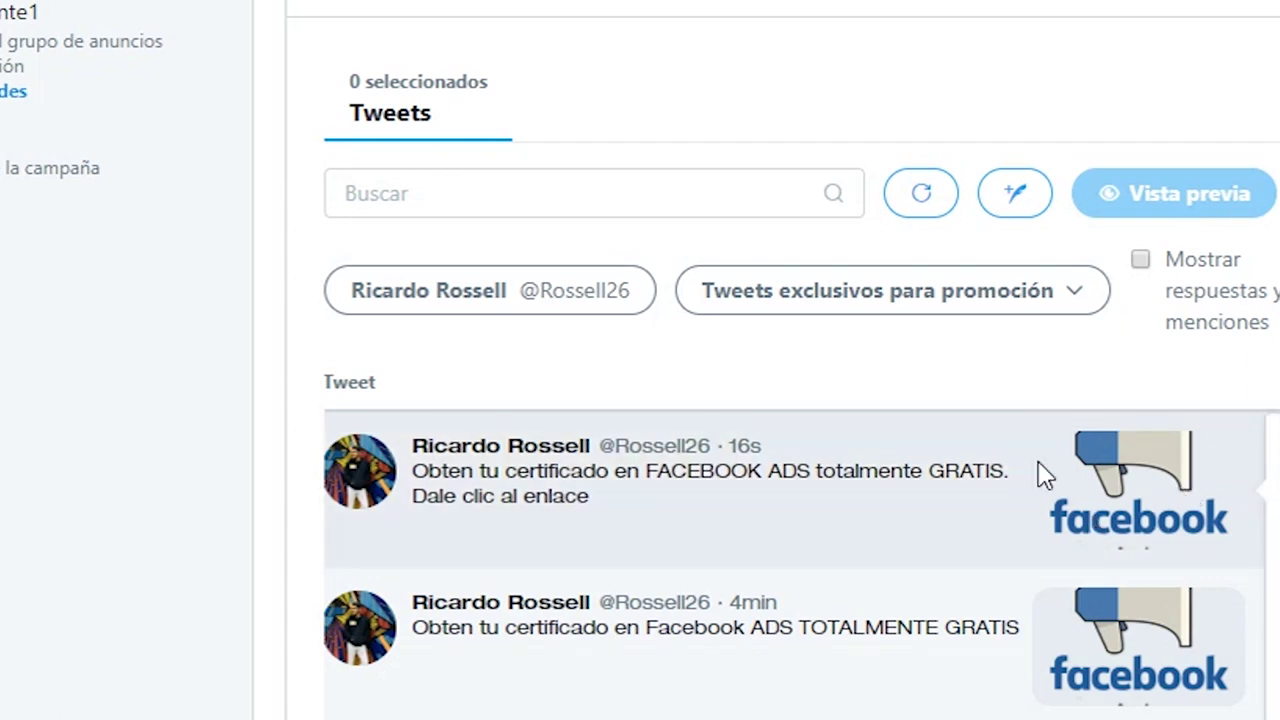
scroll(803, 338, "up", 1)
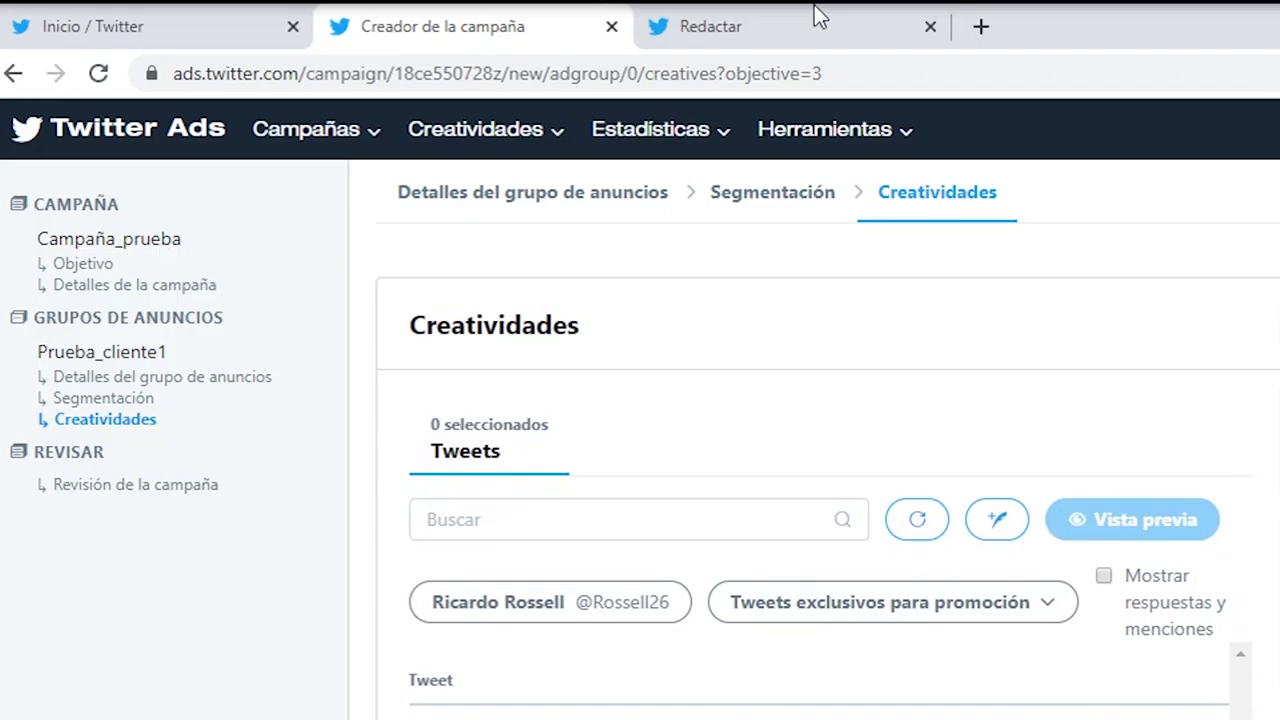
Go from the tweet composer to the Cards library and open the creation form for a new Website Card
left_click(775, 30)
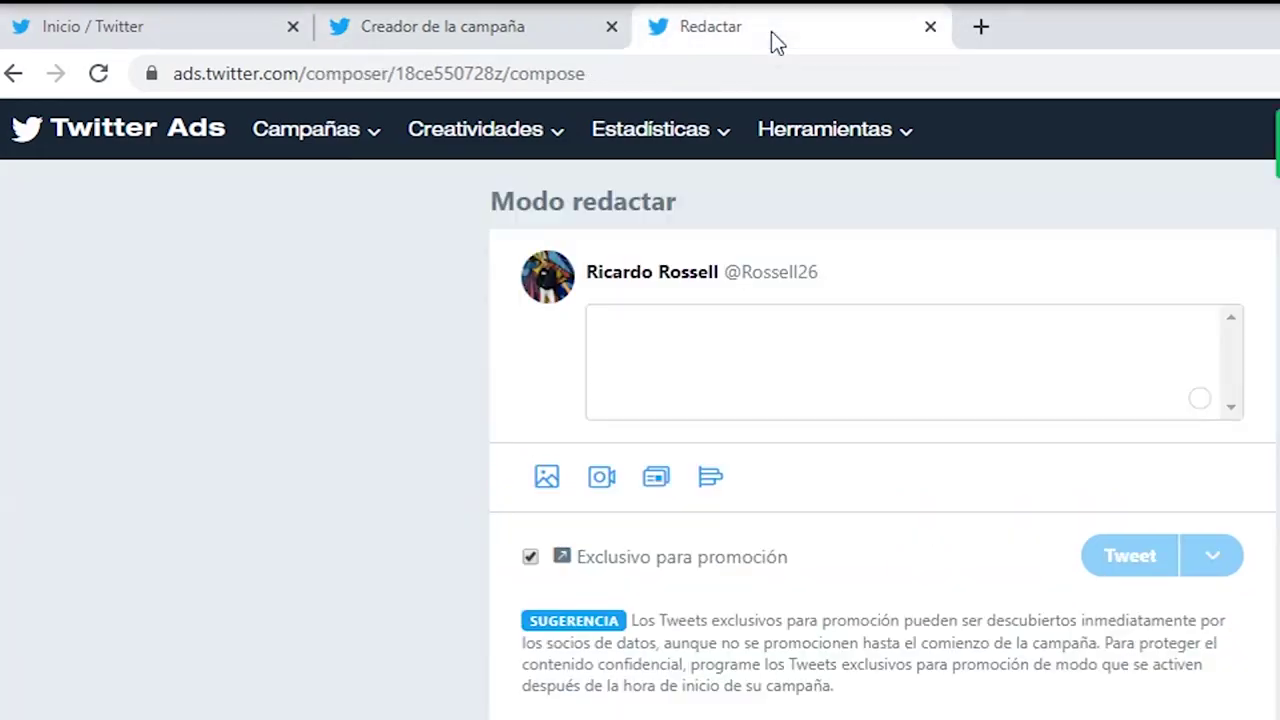
left_click(520, 30)
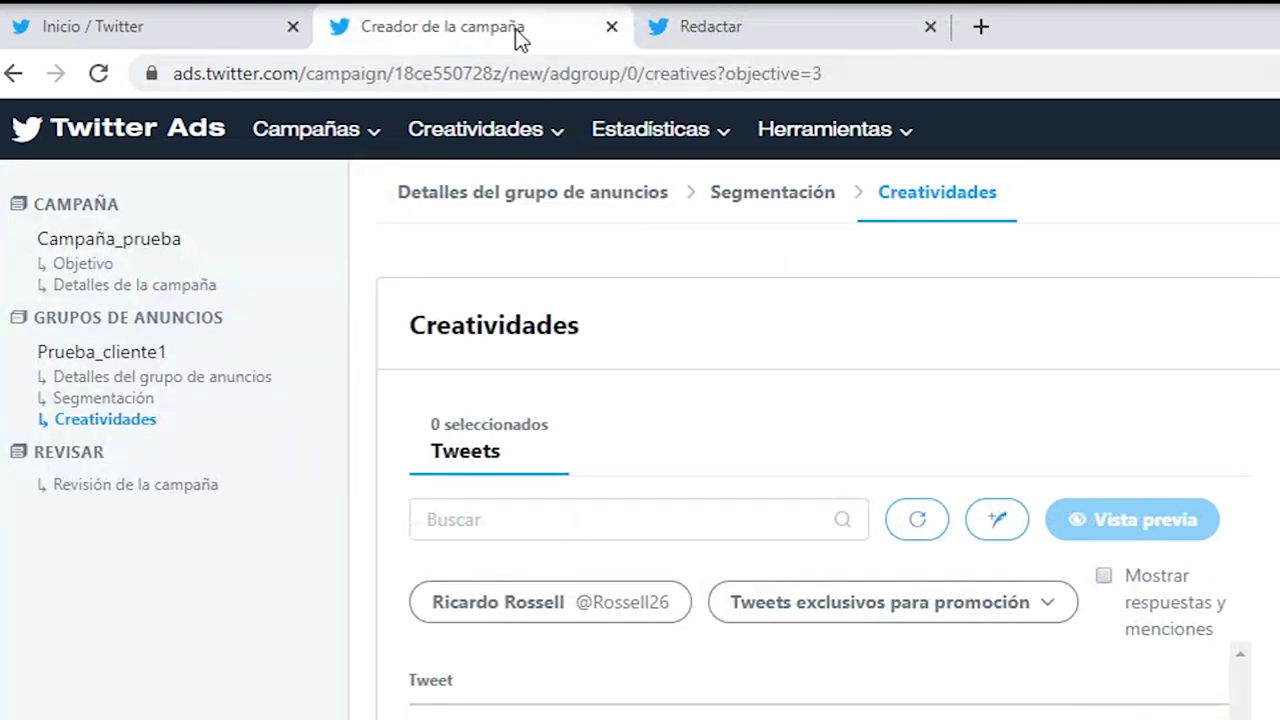
left_click(794, 35)
left_click(533, 135)
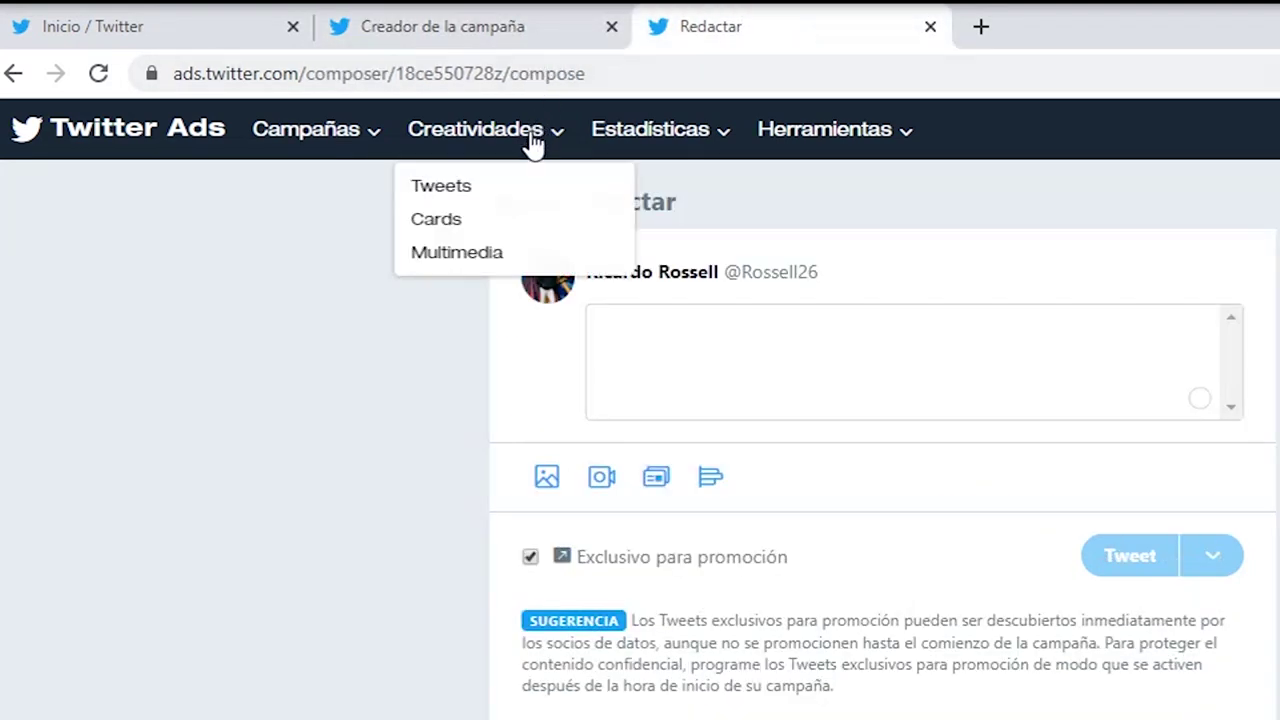
left_click(500, 222)
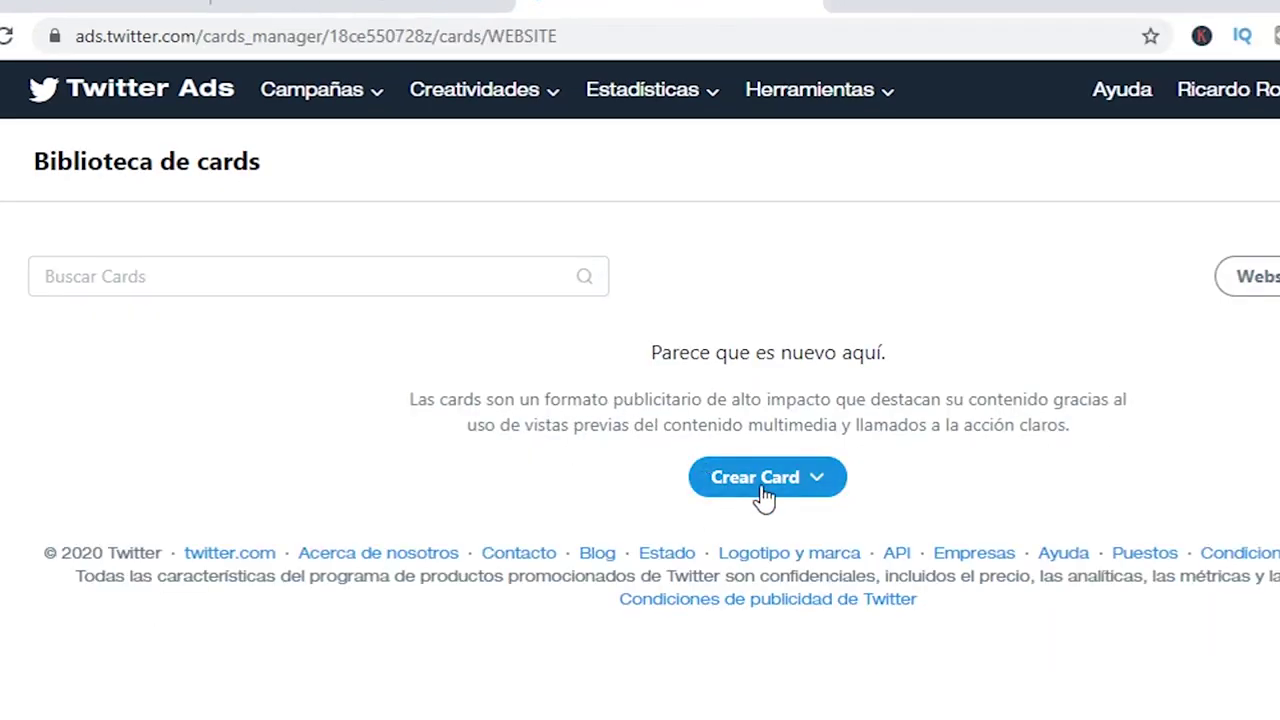
left_click(764, 497)
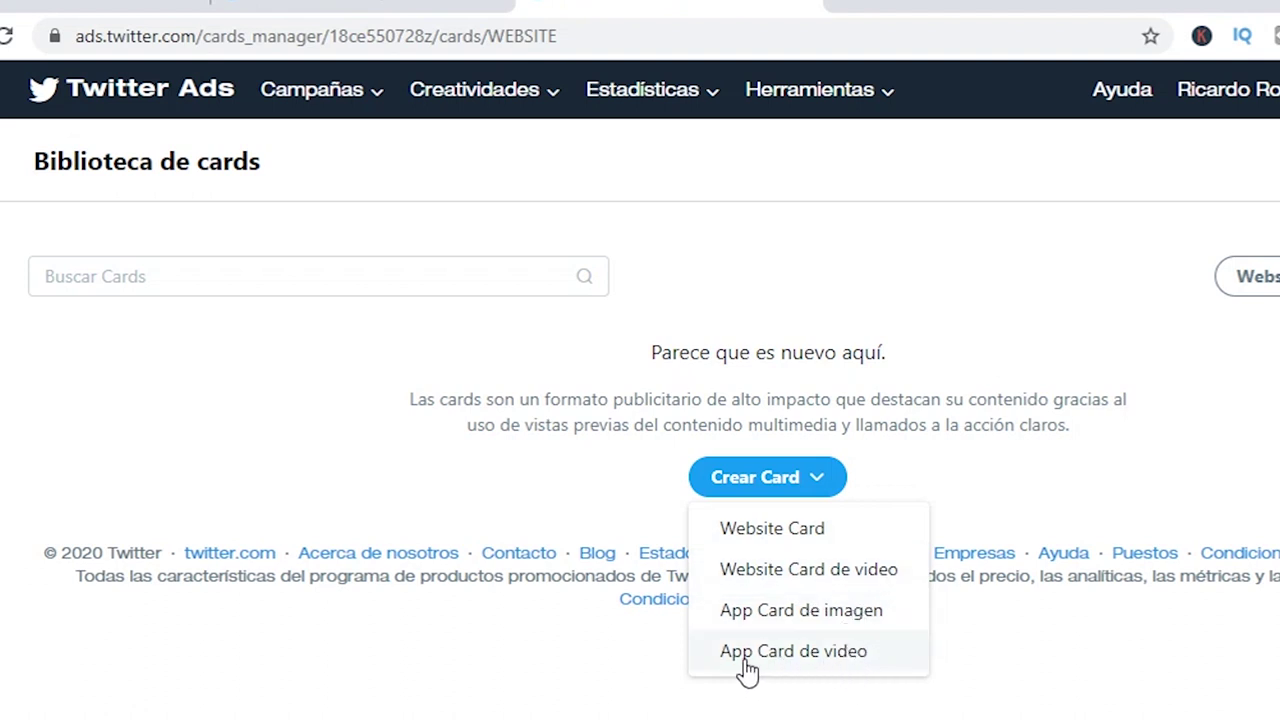
left_click(797, 538)
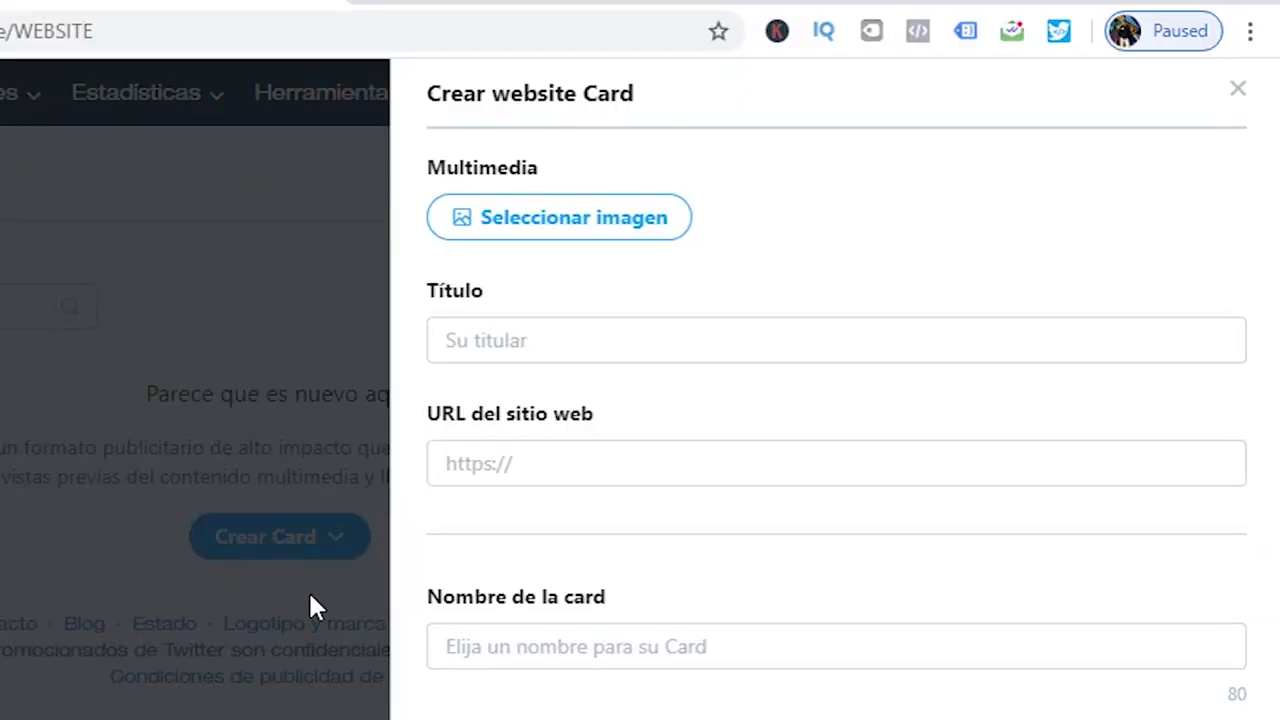
Enter "Obten tu certificado en FACEBOOK ADS totalmente GRATIS" as the Website Card's title, correcting the spelling of "totalmente"
left_click(990, 312)
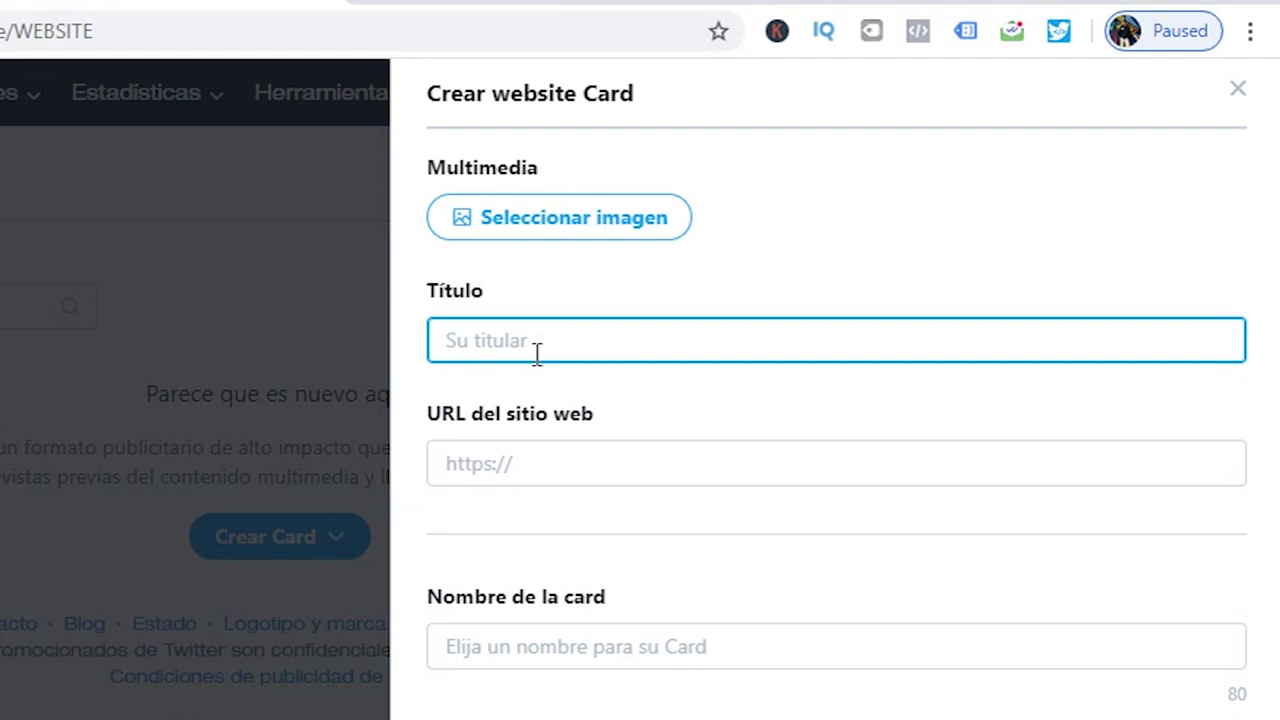
type("Obten tu certifica")
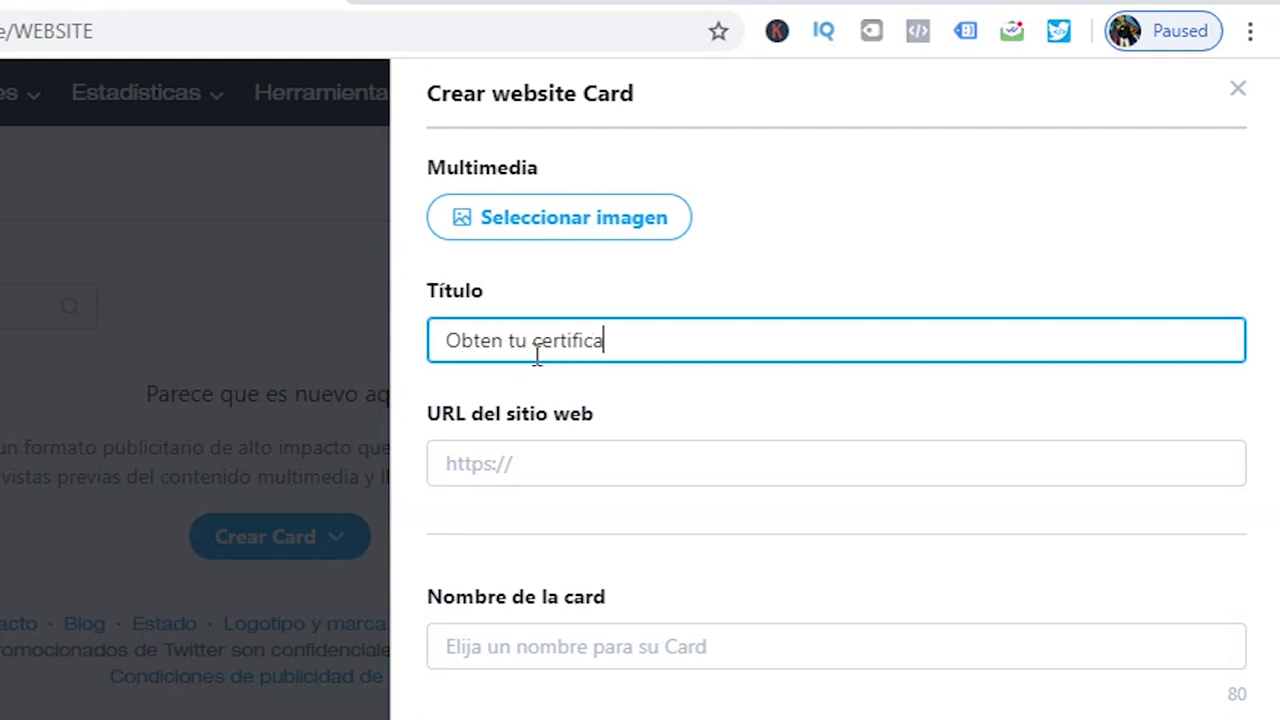
type("do en FACEBO")
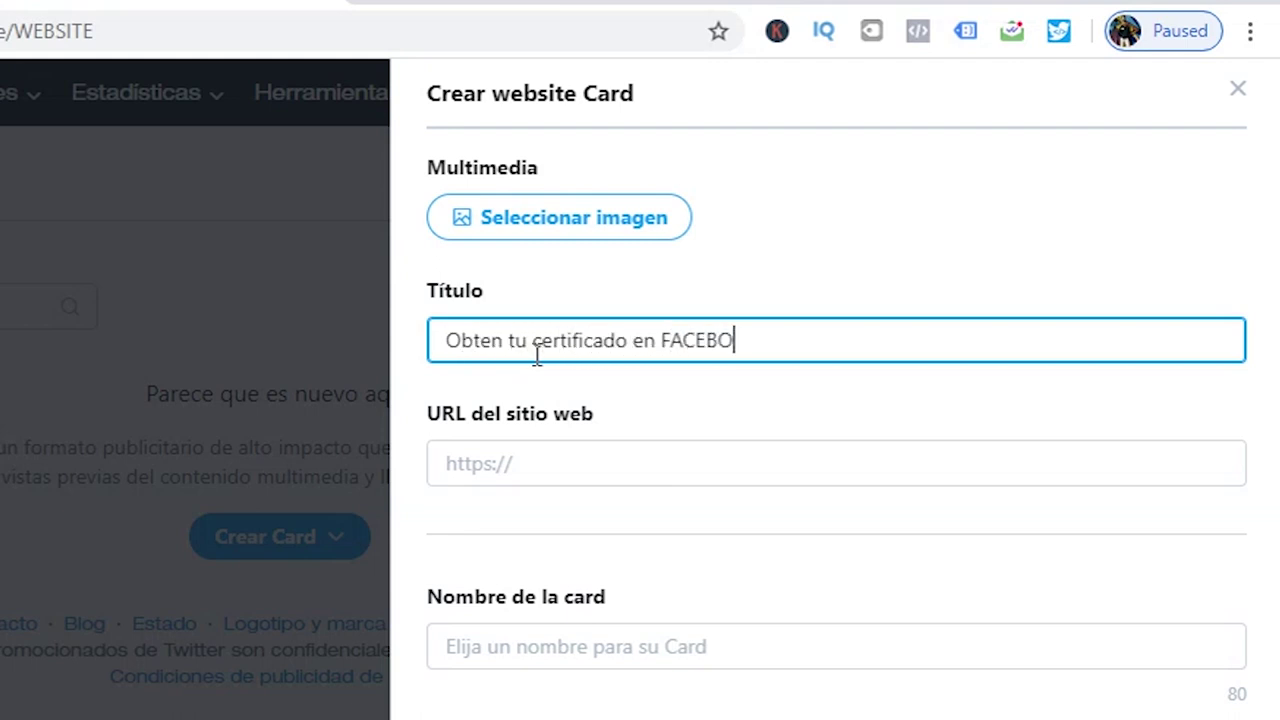
type("OK ADS totaalm")
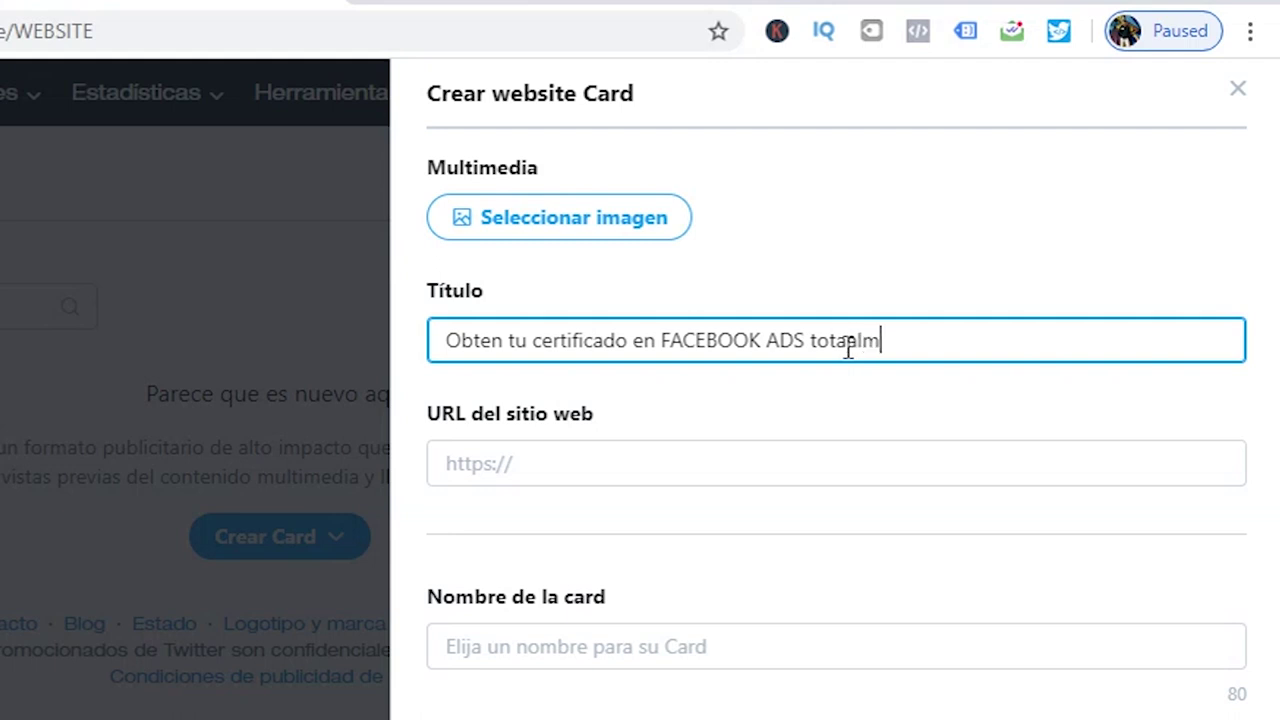
type("ente GRATIS")
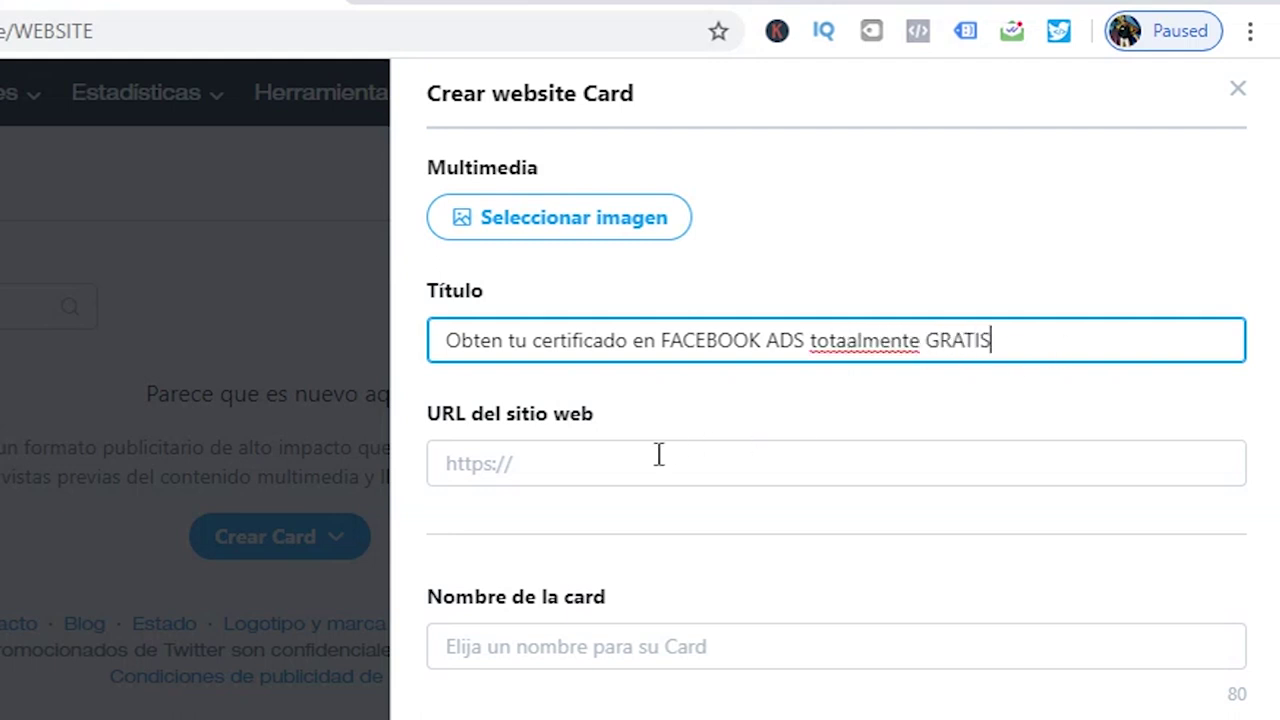
right_click(860, 349)
left_click(886, 372)
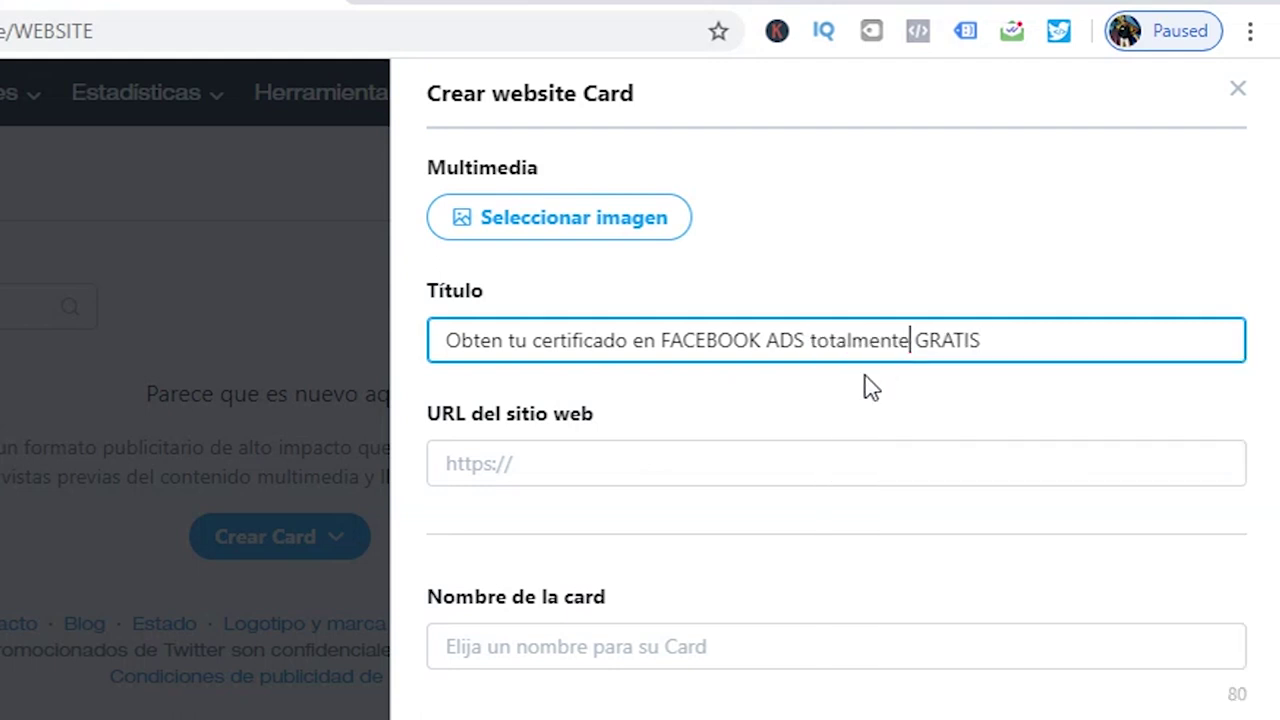
left_click(643, 447)
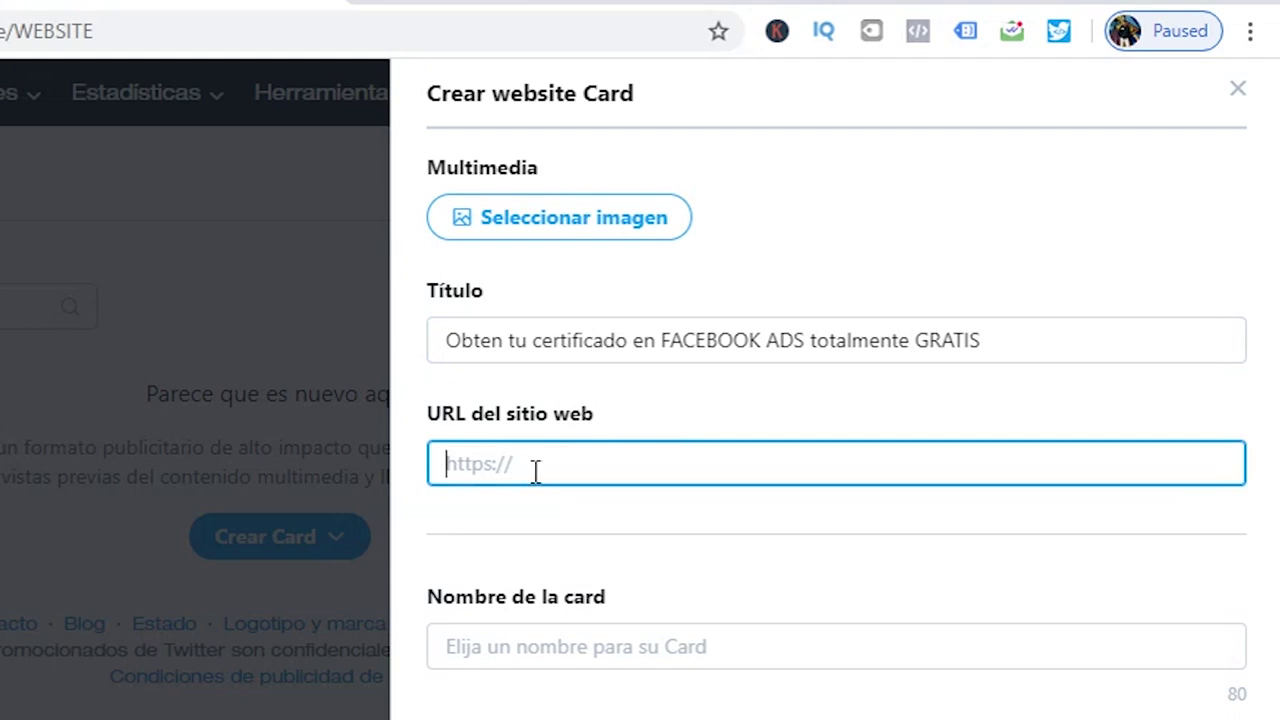
type("www.facebook.com")
left_click(594, 652)
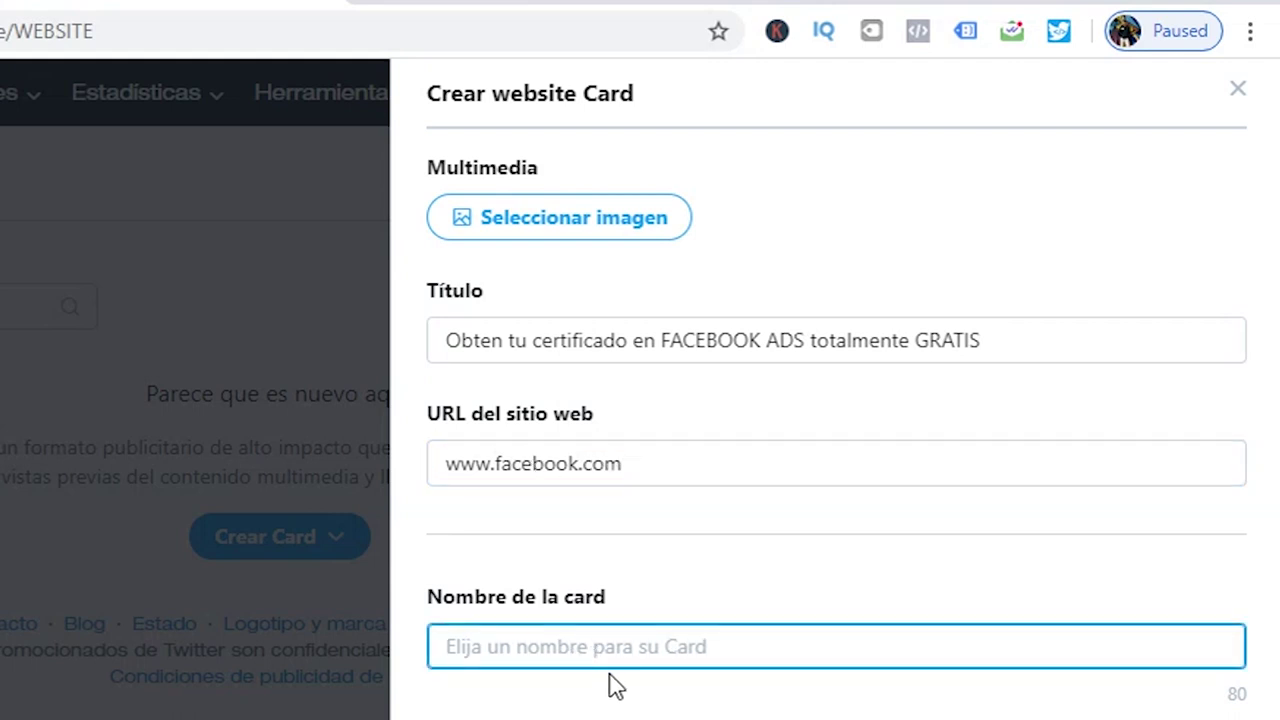
type("Tarjeta de ce")
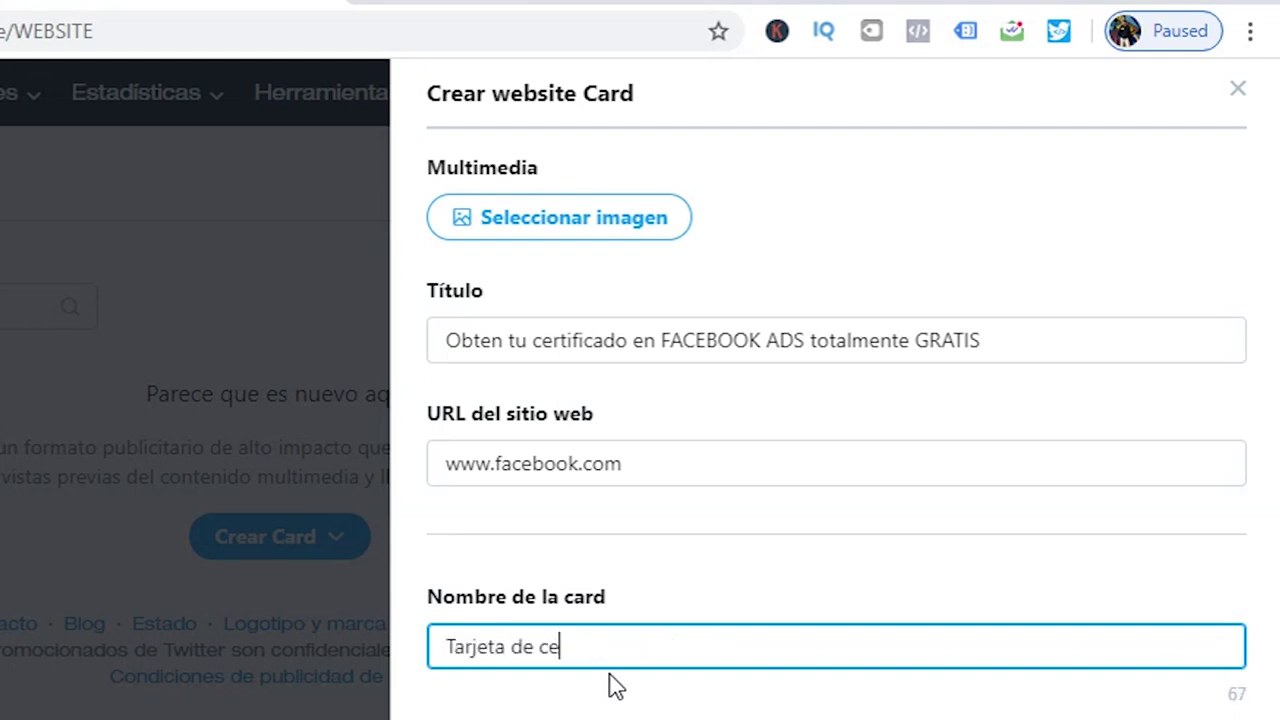
type("rtificado FB ADS")
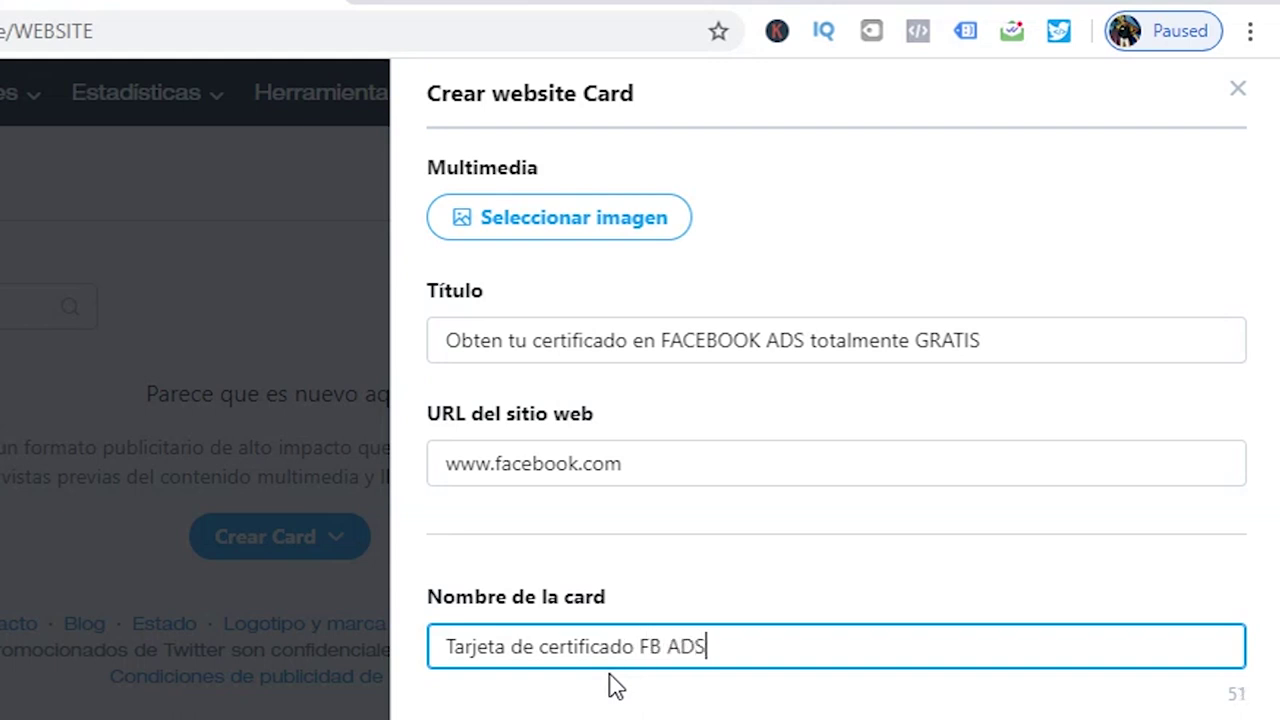
Add the smartphone and social icons image to the card, cropped at 1,91:1 from the image's left edge
left_click(588, 248)
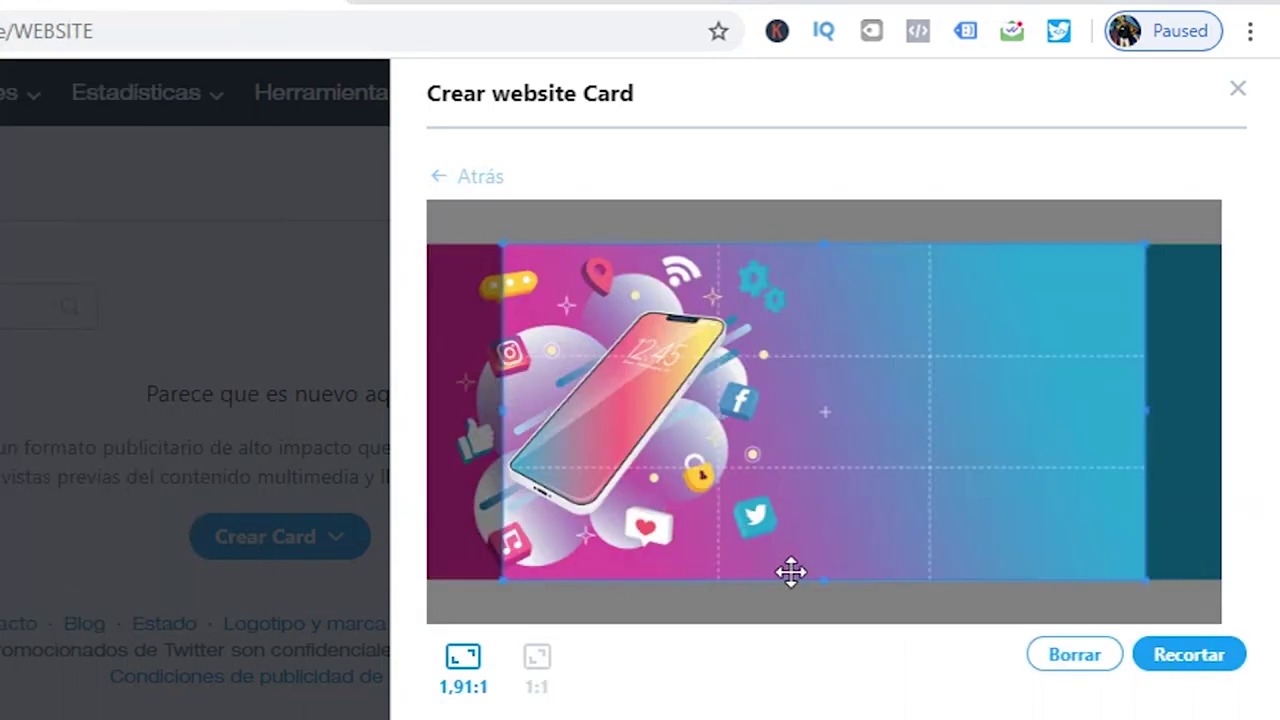
left_click_drag(791, 571, 591, 548)
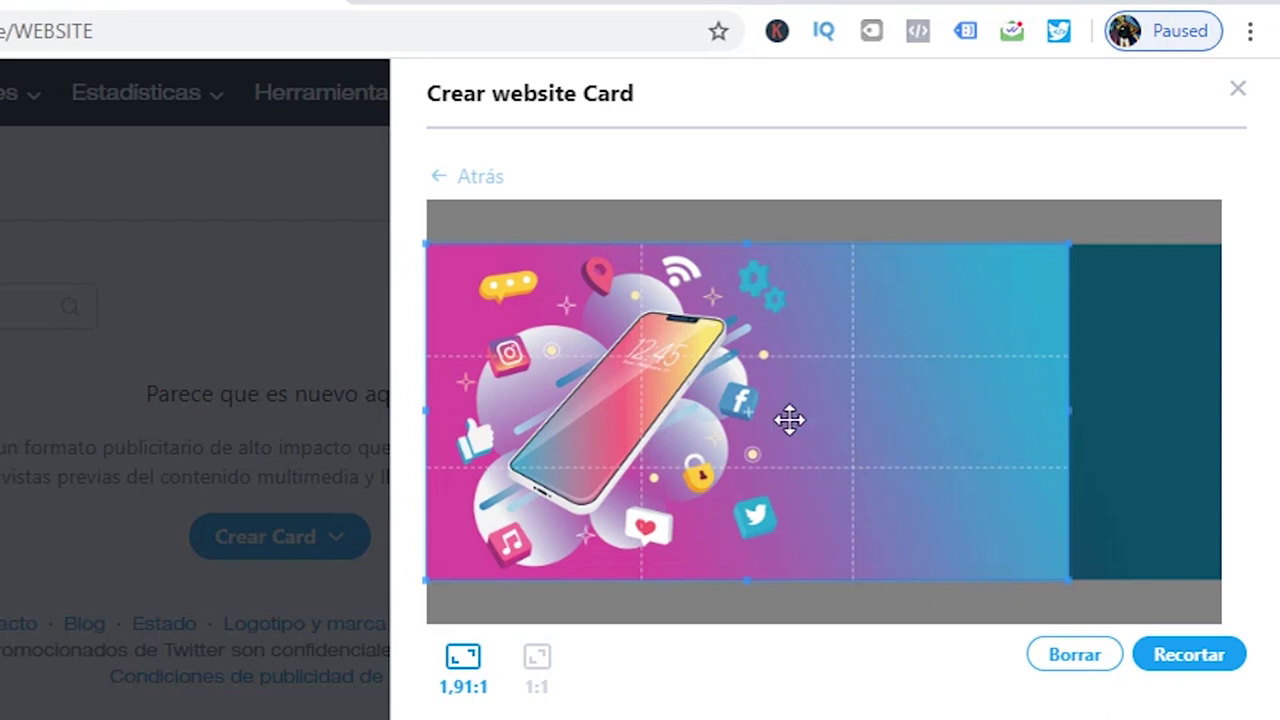
left_click_drag(817, 409, 771, 437)
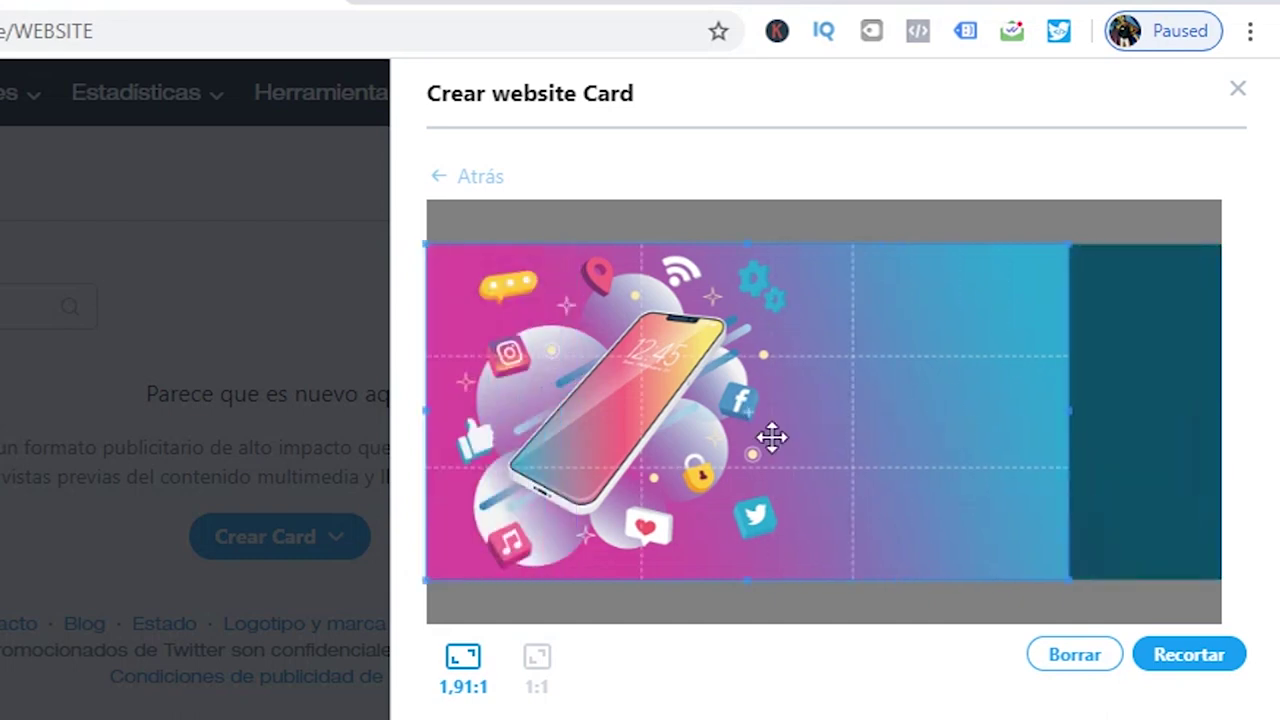
left_click(1187, 657)
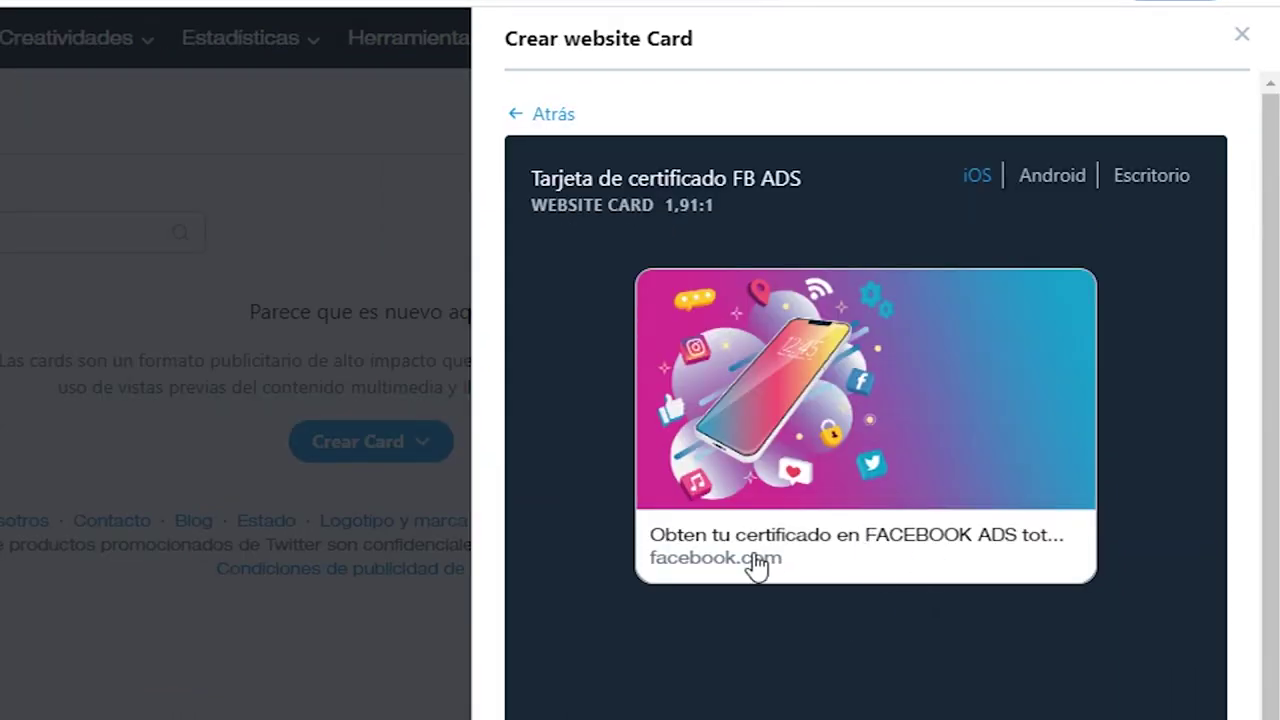
Check the new card's preview for Android and Escritorio and create the card
left_click(757, 566)
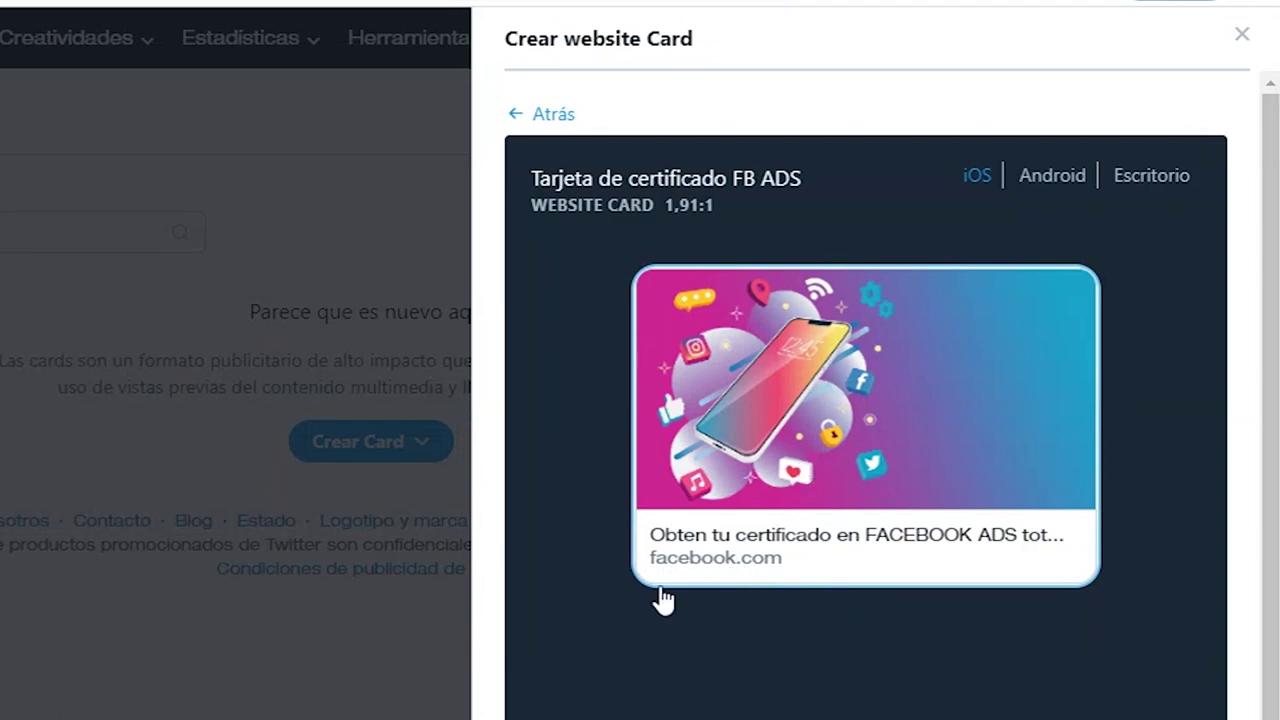
left_click(1050, 180)
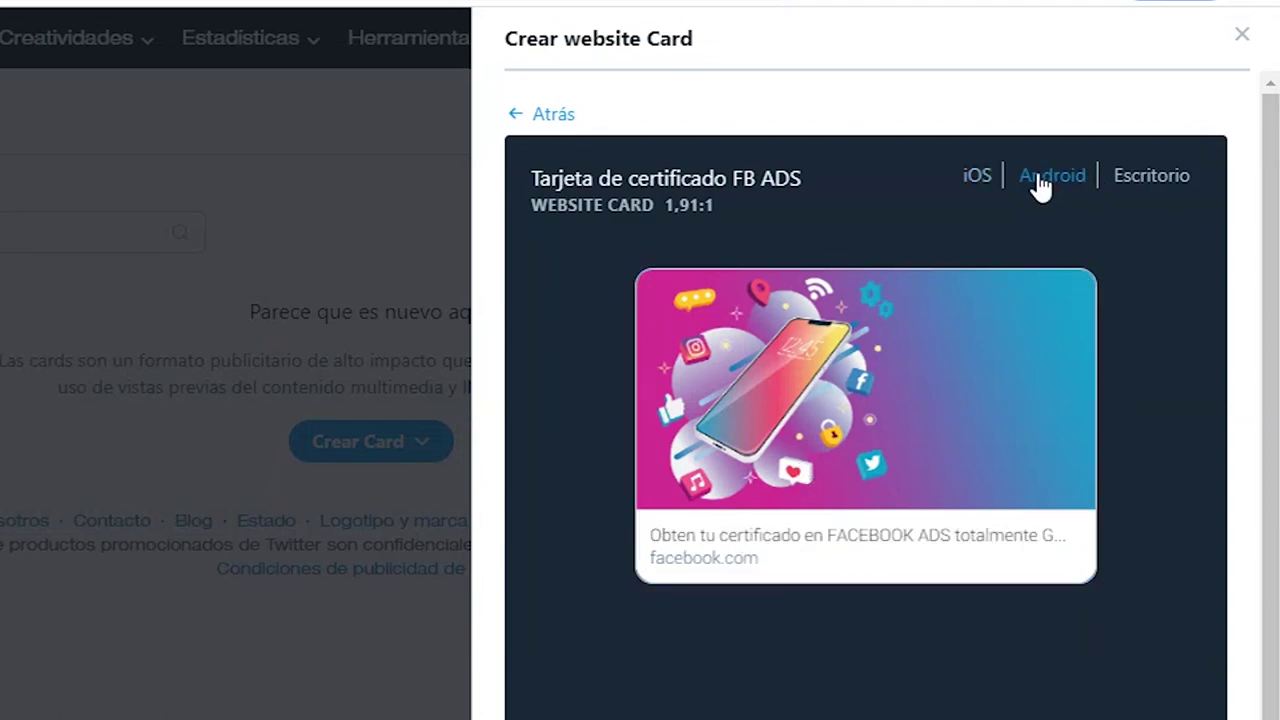
left_click(1155, 185)
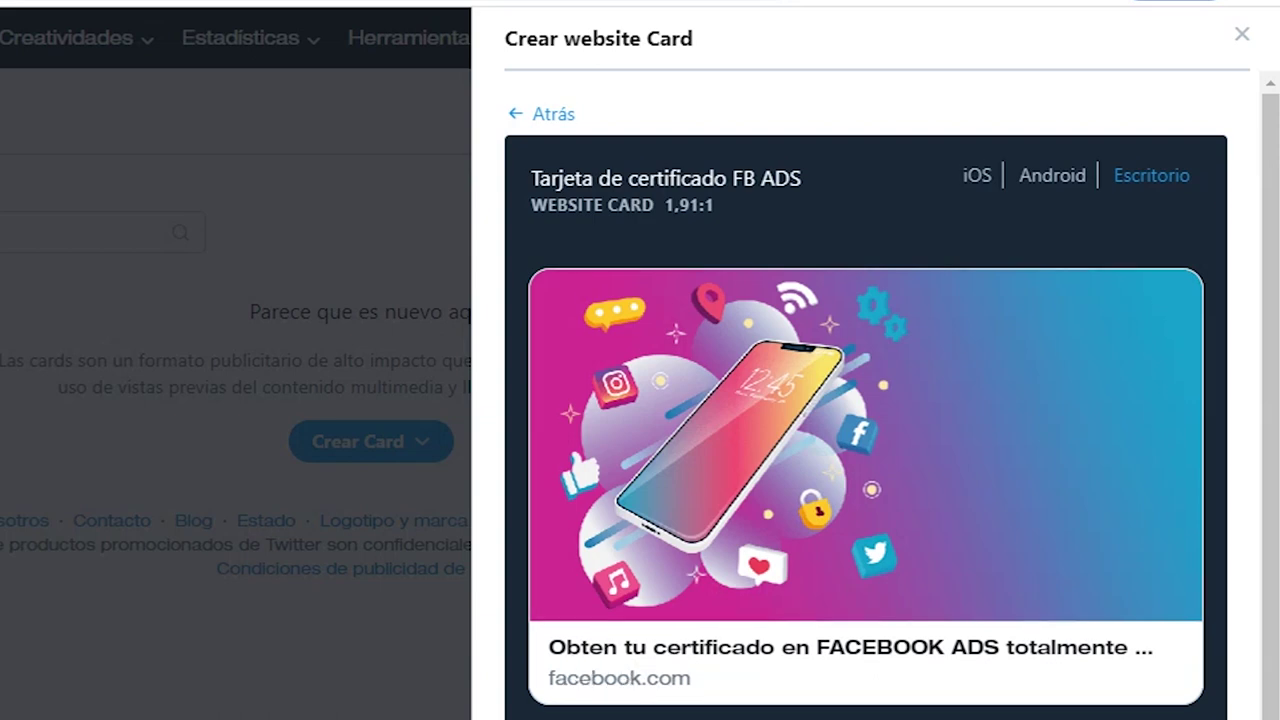
scroll(840, 660, "down", 1)
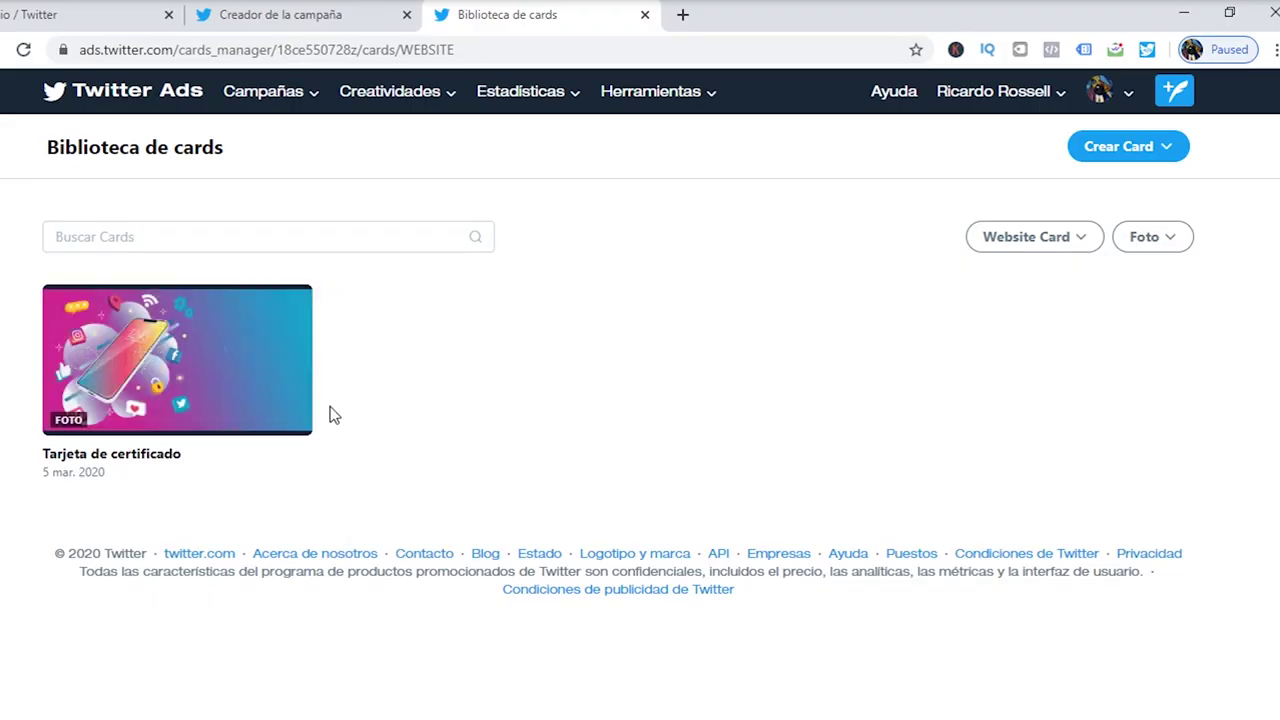
Preview the saved Tarjeta de certificado card in its Android, Escritorio and iOS versions and close the preview
left_click(84, 360)
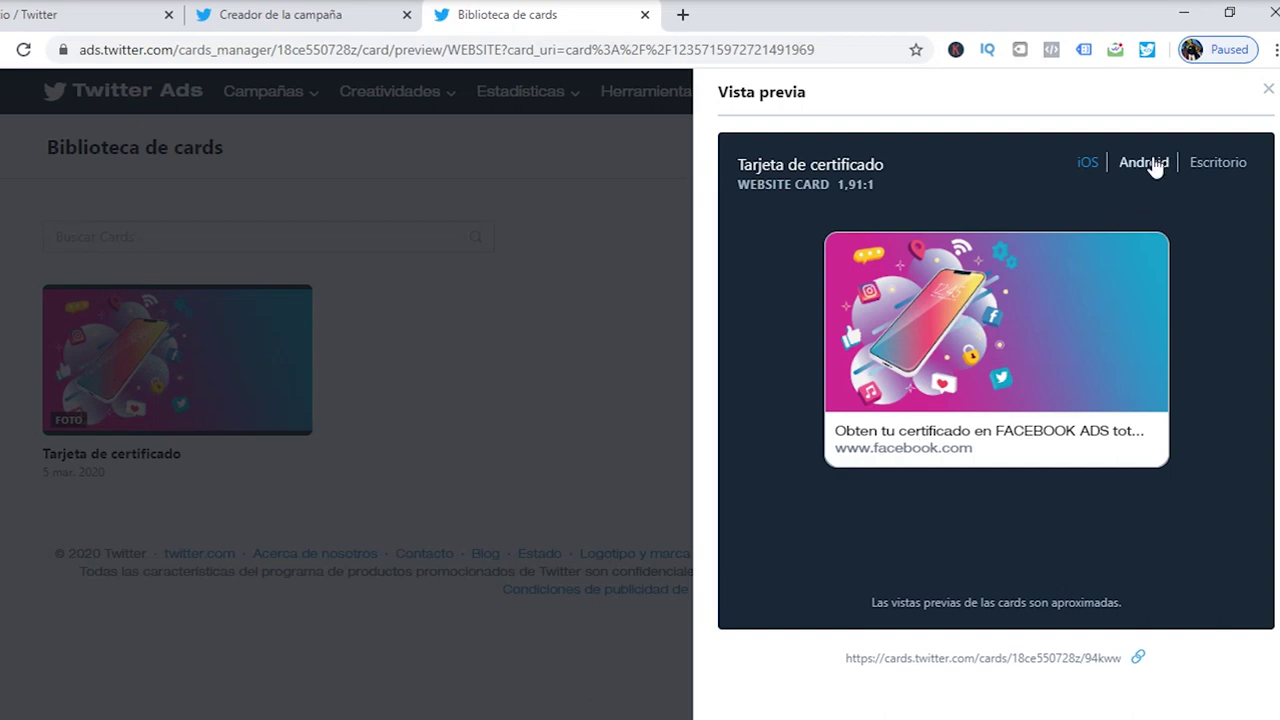
left_click(1155, 167)
left_click(1208, 163)
left_click(1154, 165)
left_click(1092, 163)
left_click(1267, 90)
Test the saved card's website link from its preview, and close both the opened page and the preview
mouse_move(206, 391)
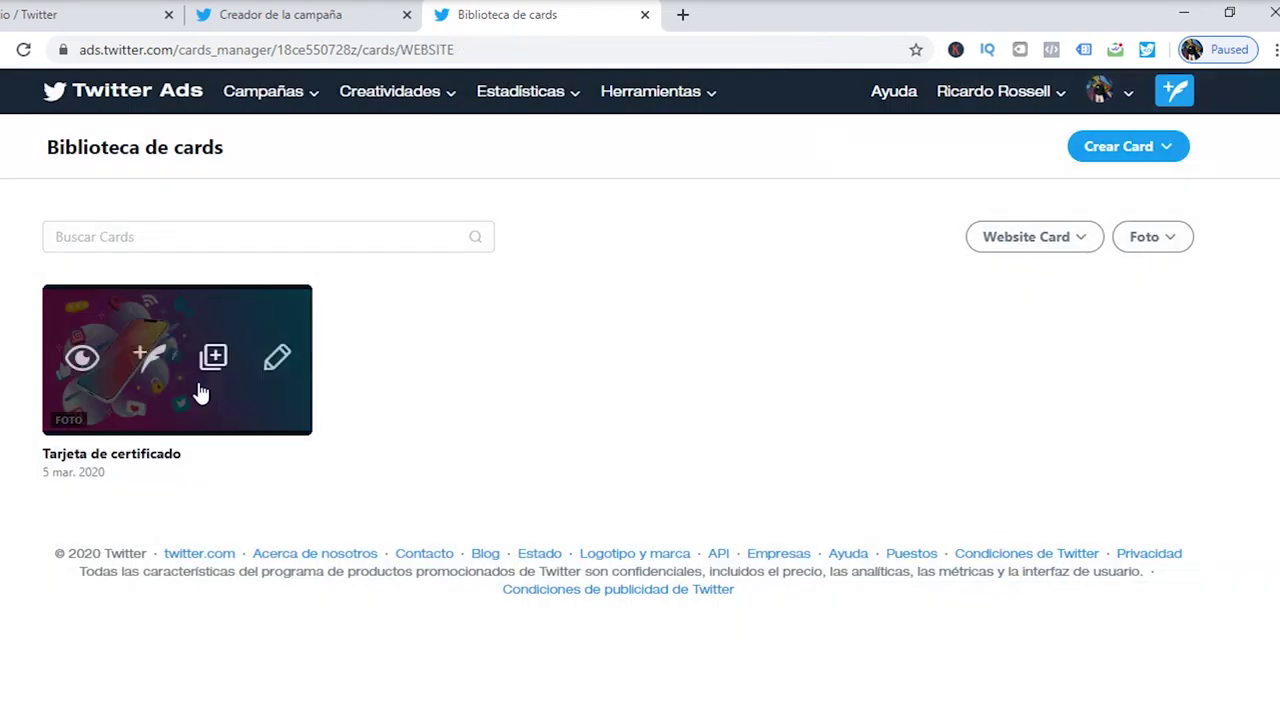
left_click(98, 376)
left_click(982, 333)
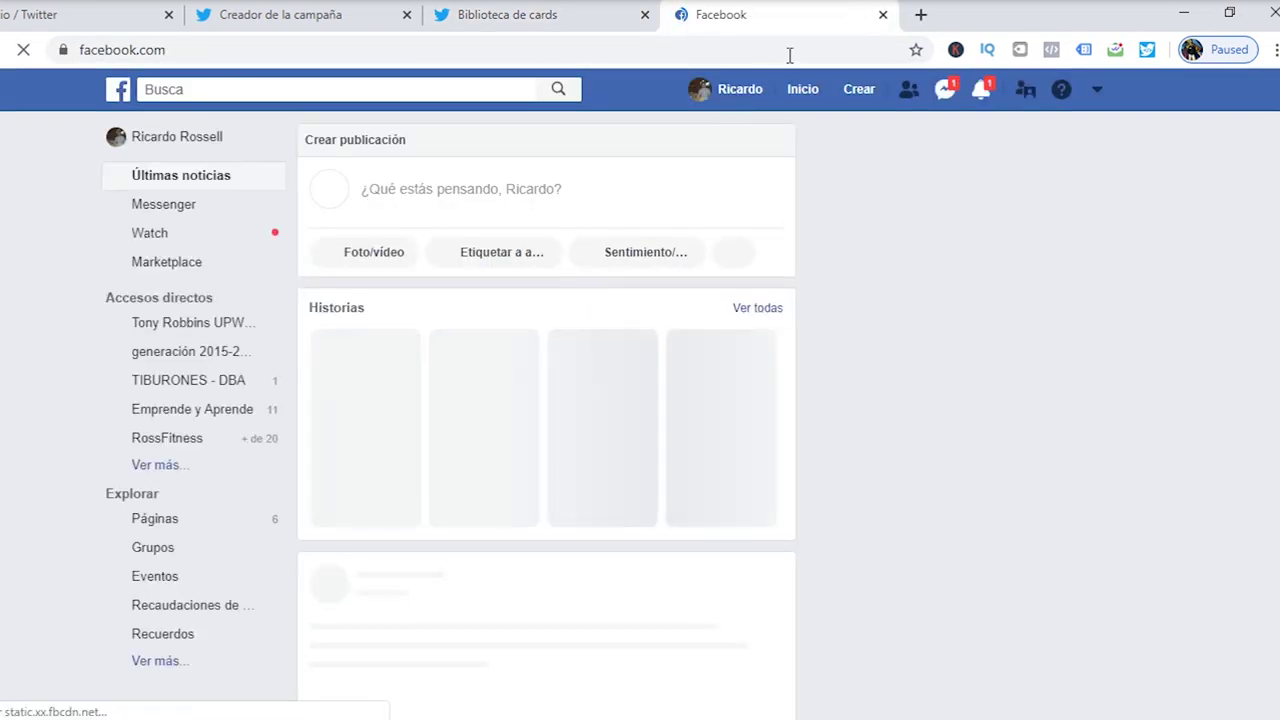
left_click(884, 16)
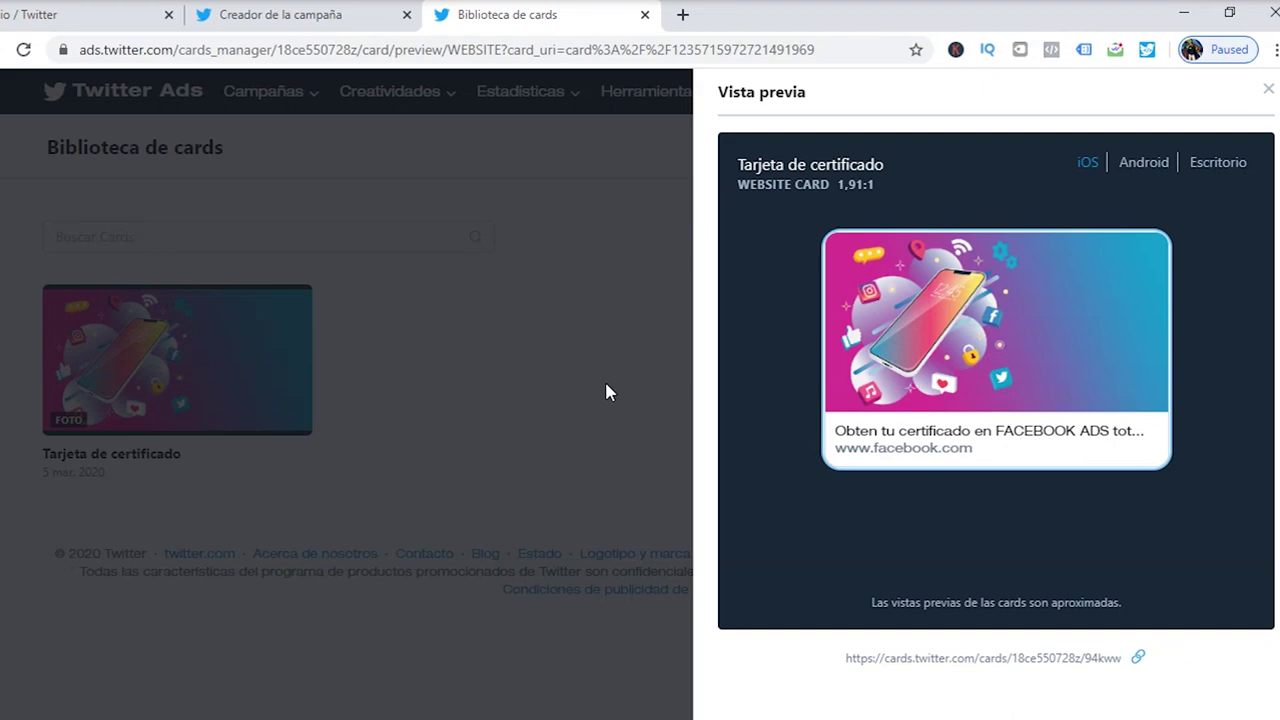
left_click(1266, 90)
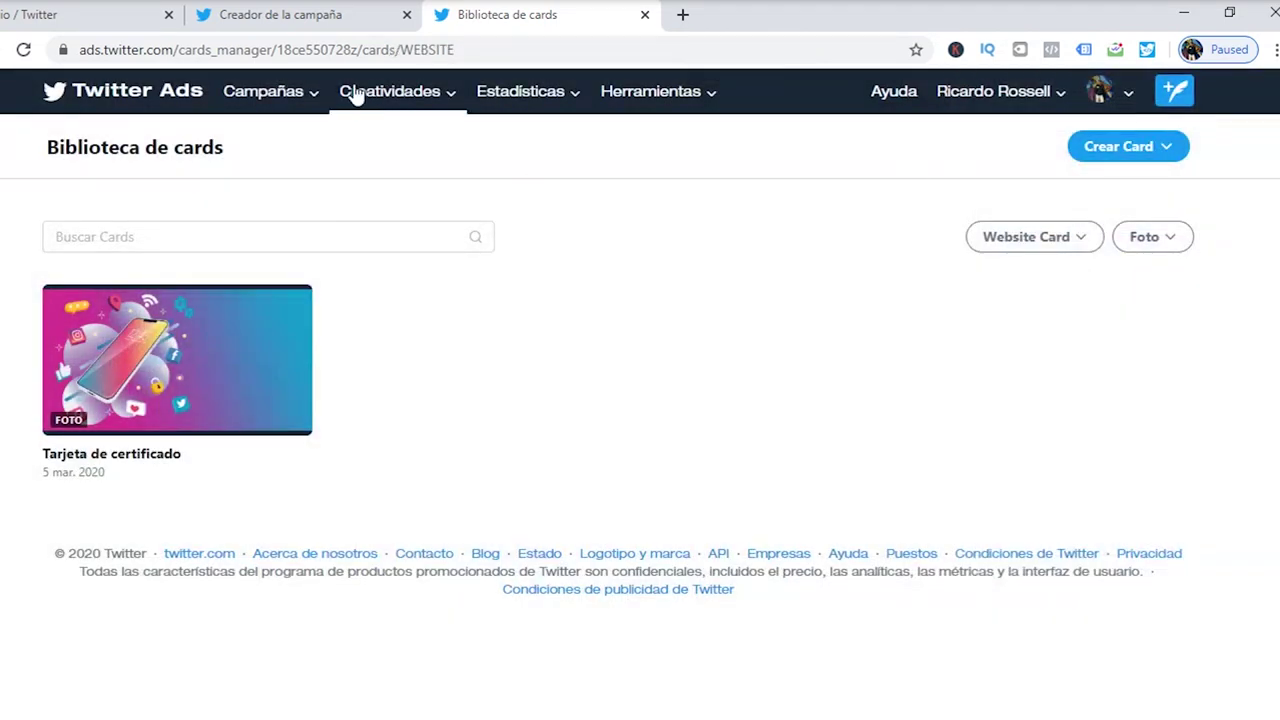
Check the creatives in the campaign creator, return to the Cards library and start a tweet from the Tarjeta de certificado card
left_click(340, 24)
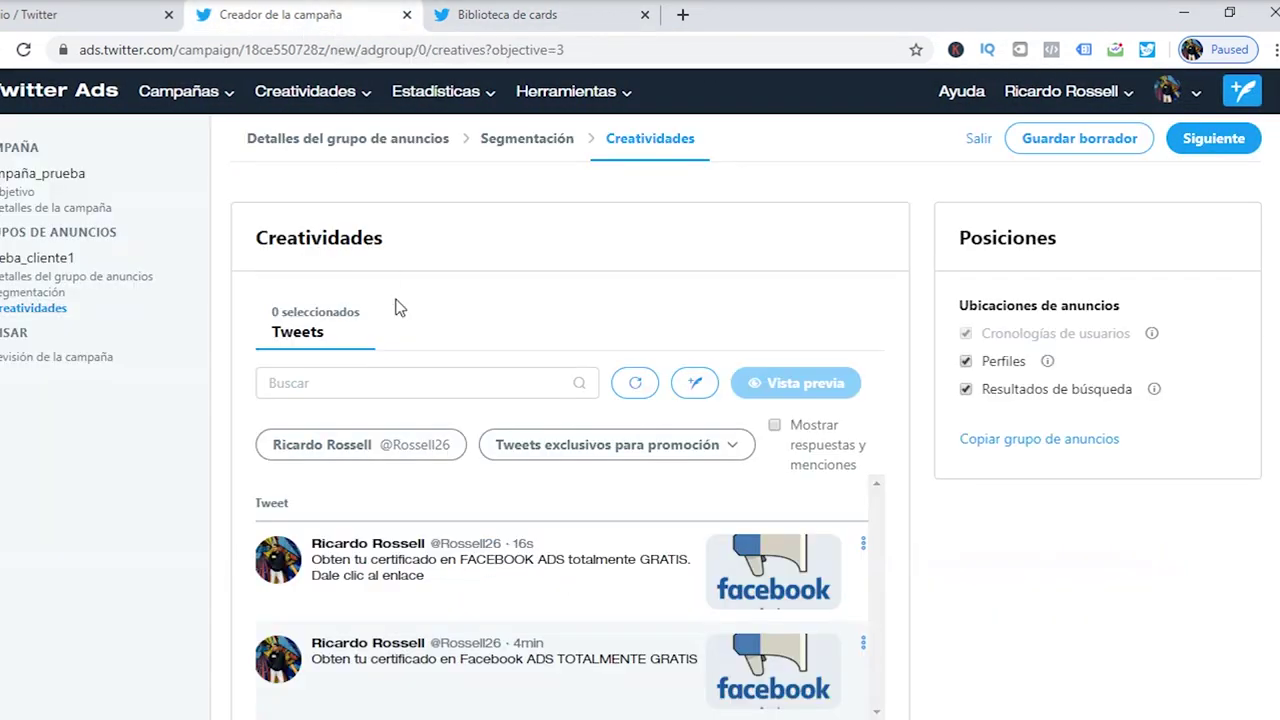
left_click(416, 391)
left_click(545, 445)
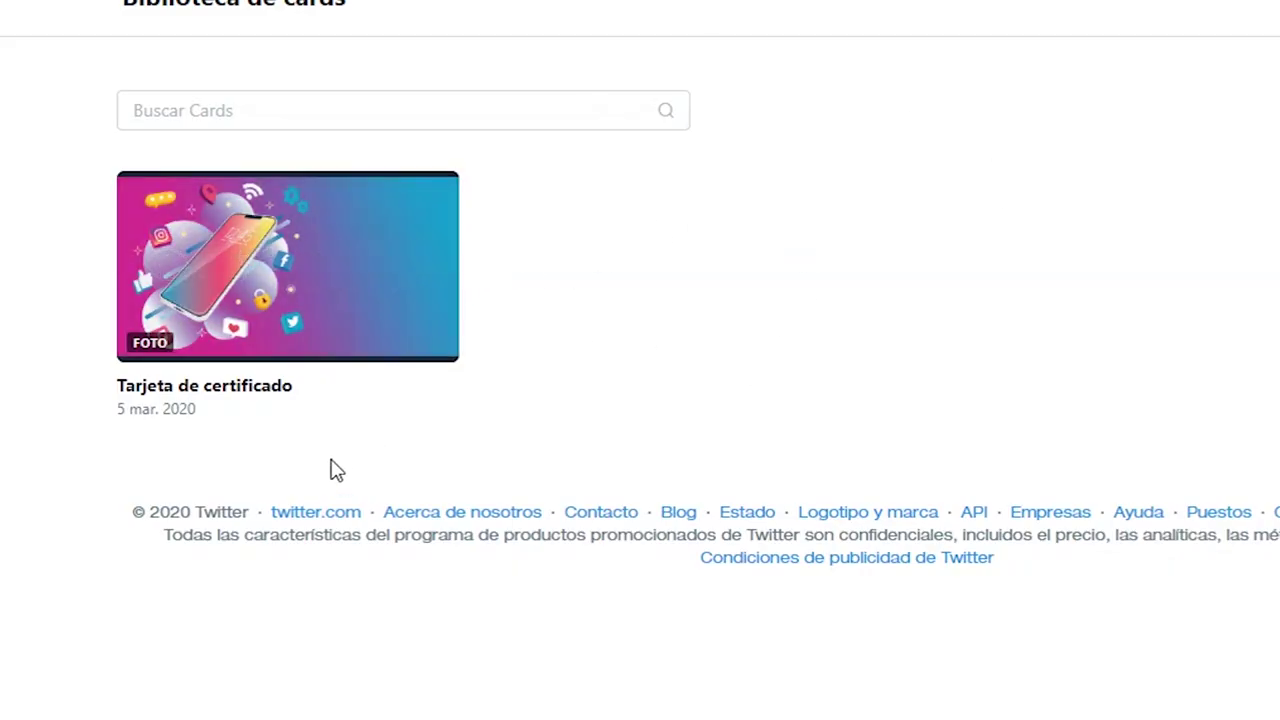
mouse_move(308, 307)
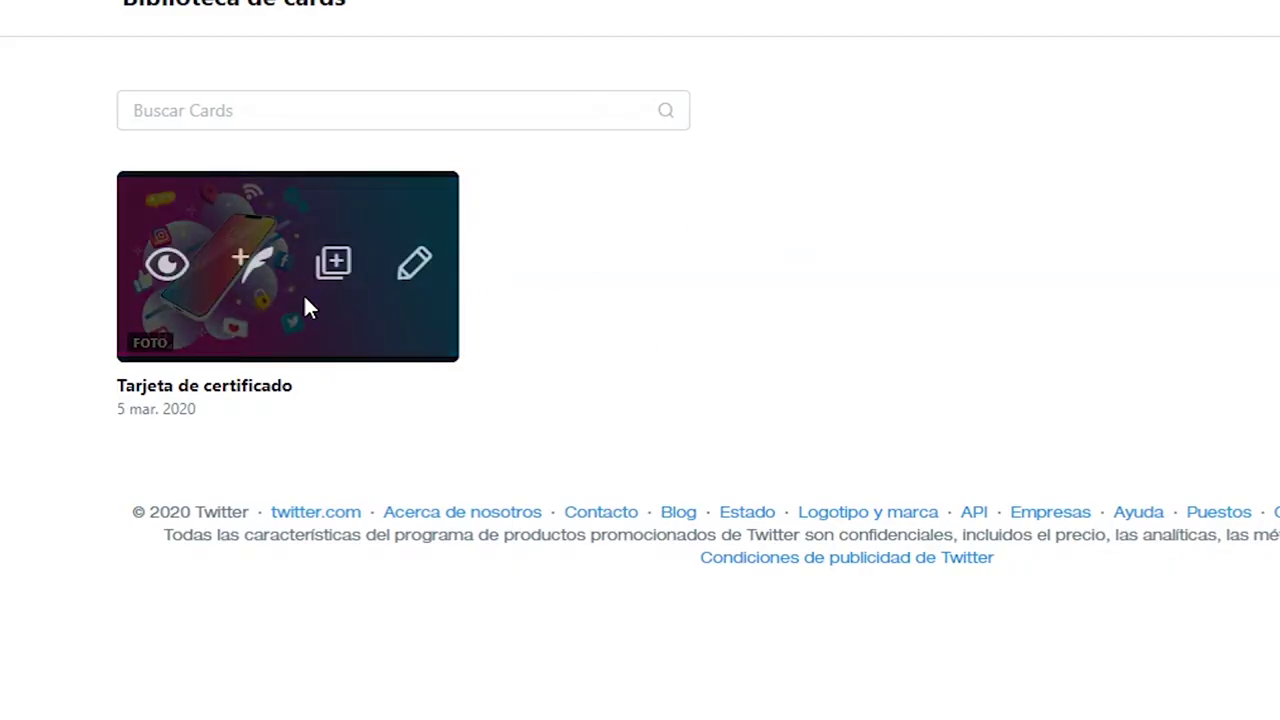
left_click(250, 265)
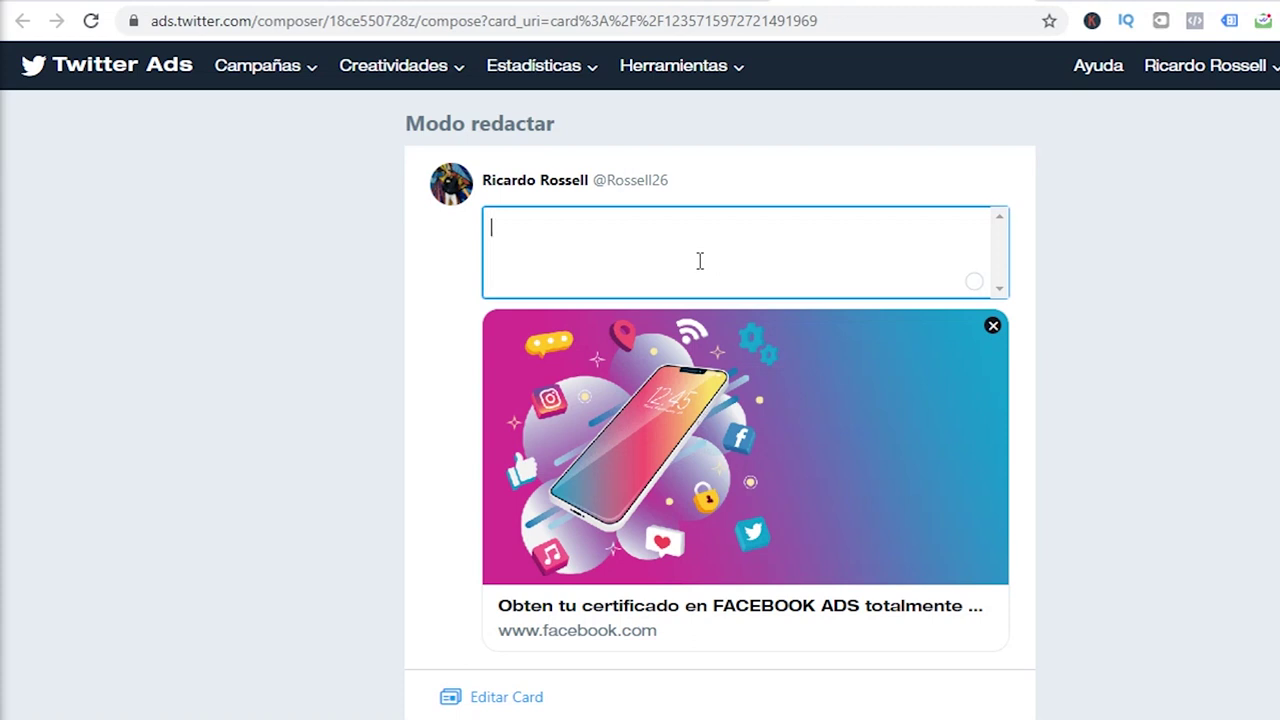
Write the tweet text "Aprovecha la oportunidad de certificarte en FACEBOOK ADS de forma GRATUITA solo dale clic a la imagen y descubre más información."
type("provecha la oport")
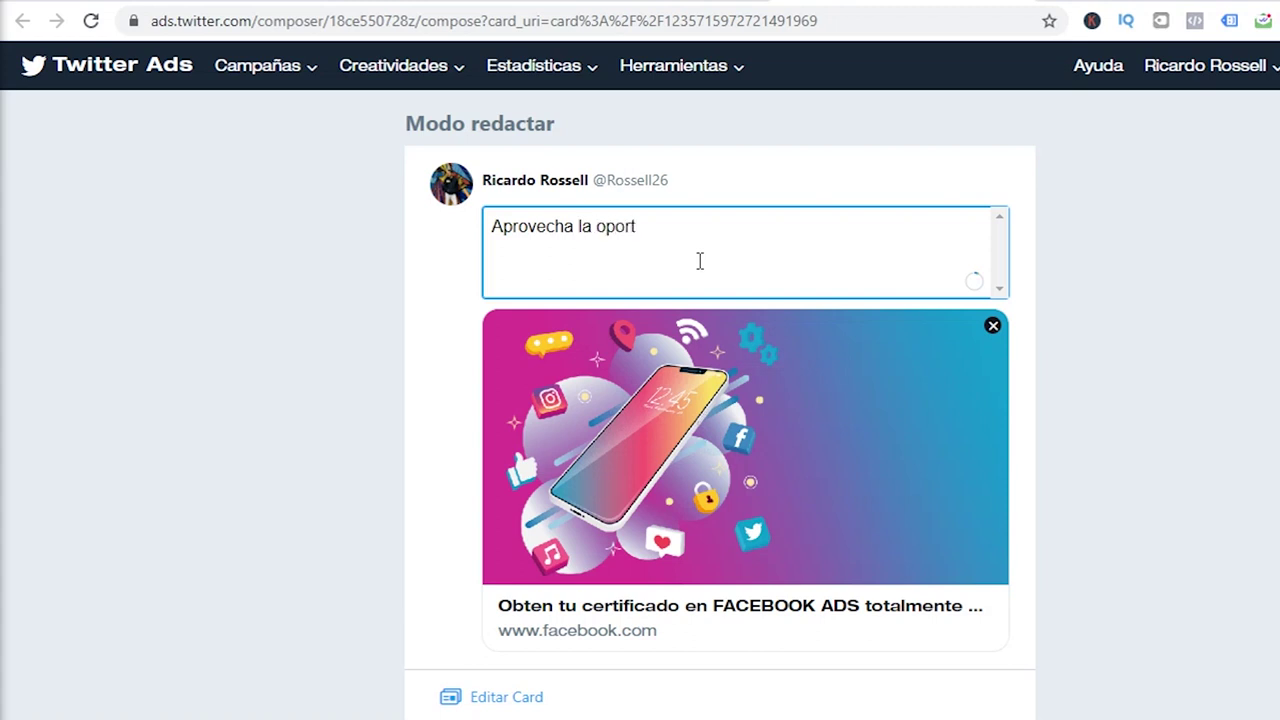
type("unidad de certific")
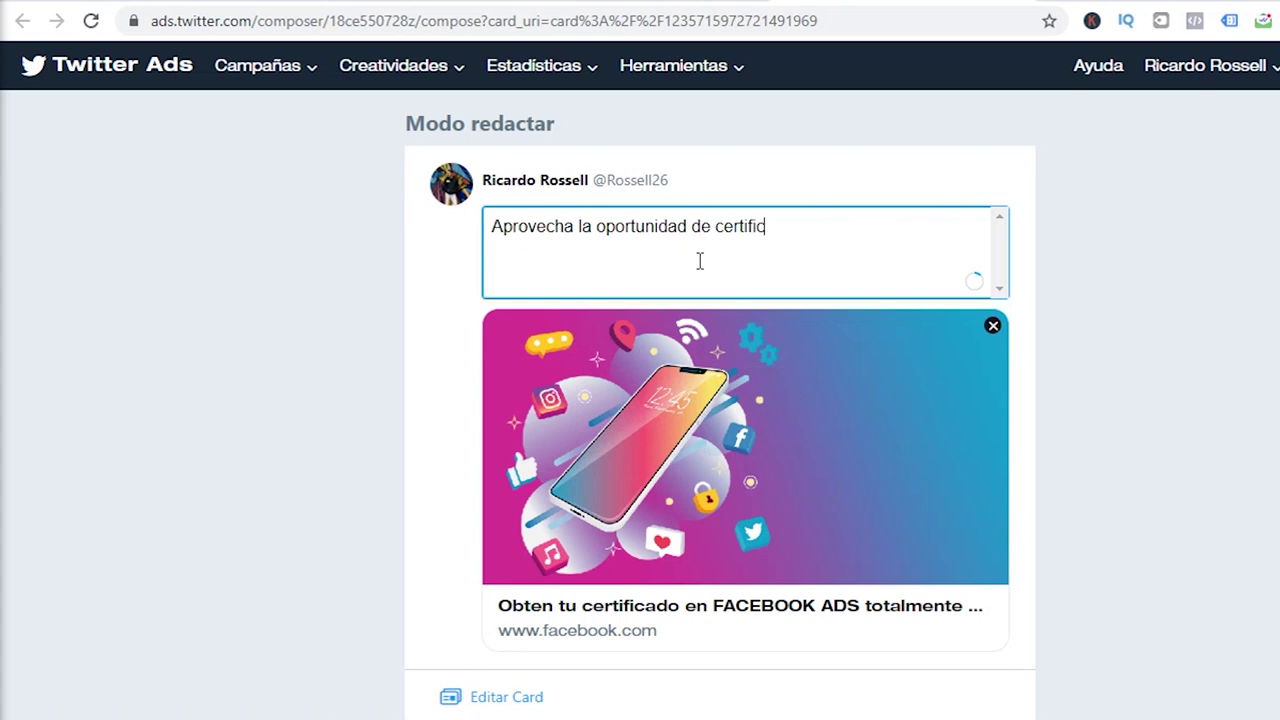
type("arte en FAC")
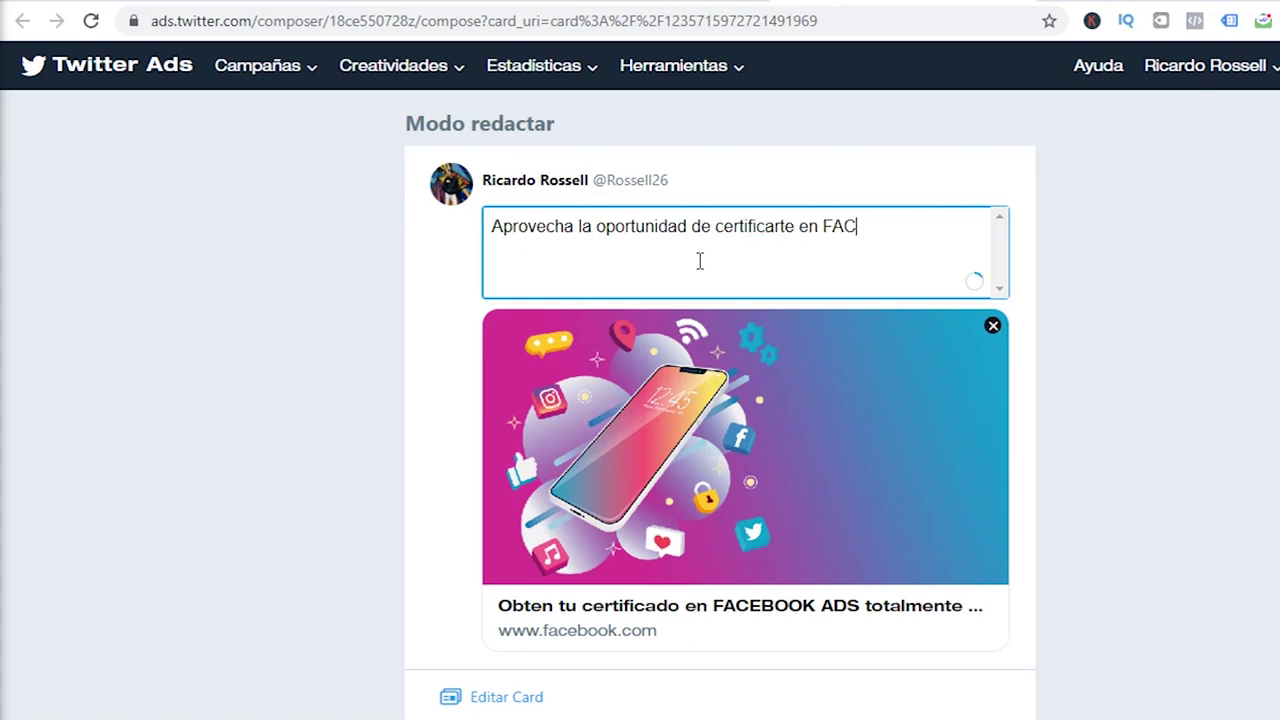
type("EBOOK AD")
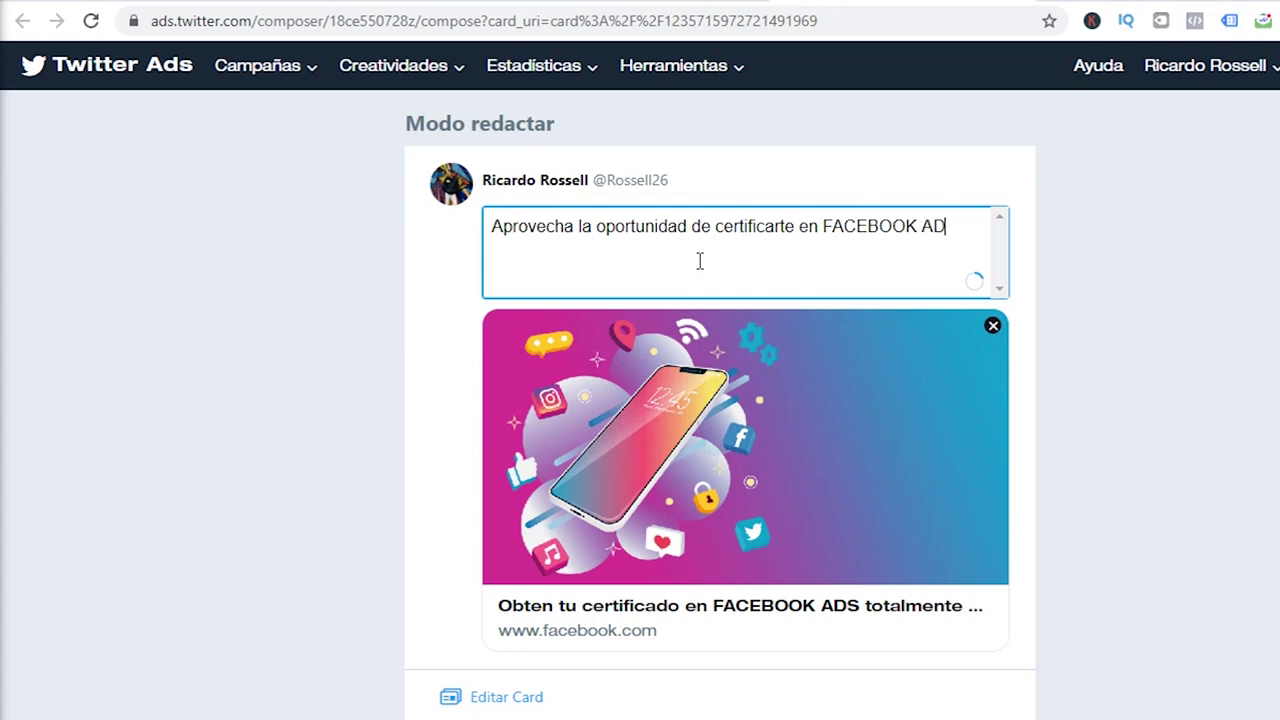
type("S de forma G")
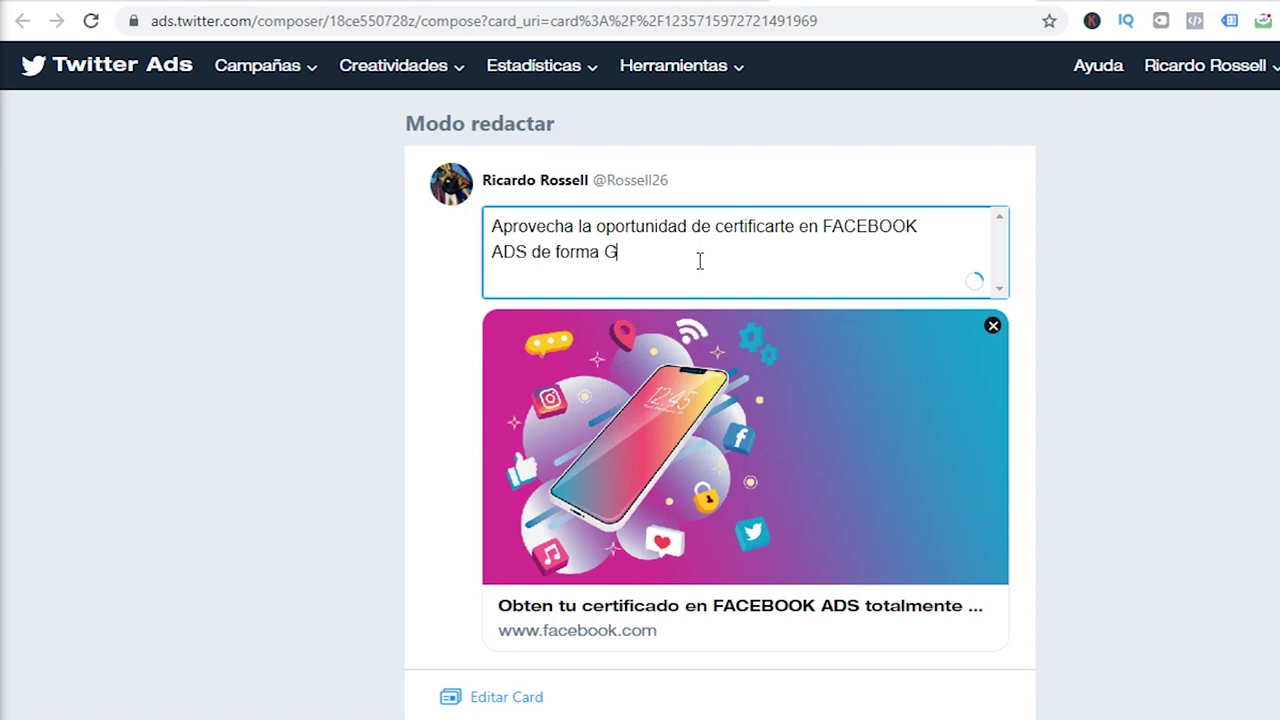
type("RATUITA solo dale clic a la imagen")
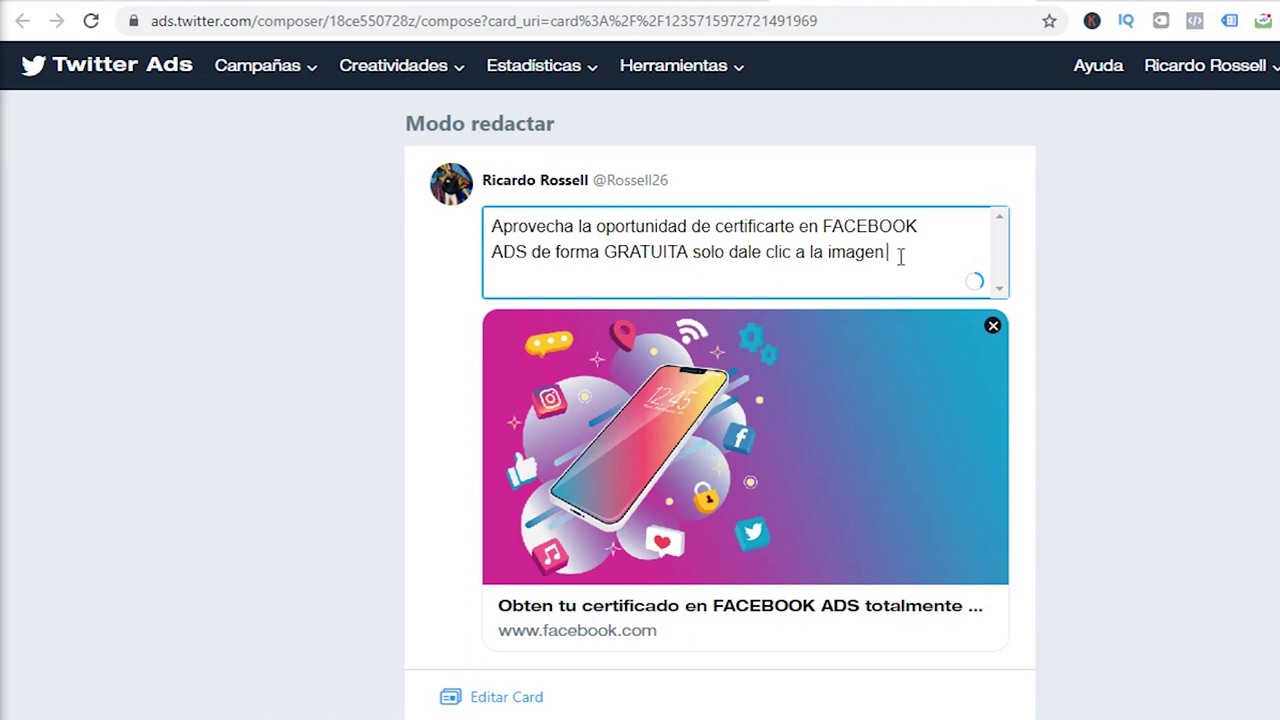
type(" y des")
type("cu")
type("bre más")
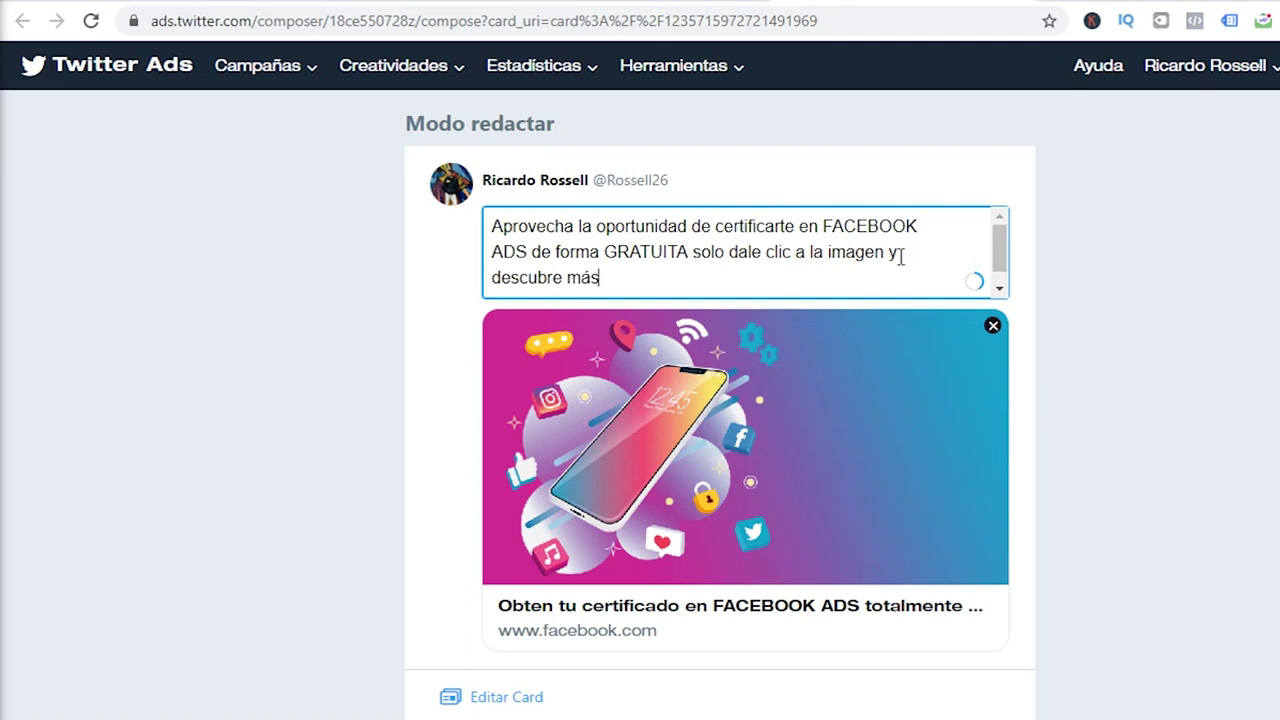
type(" informaci")
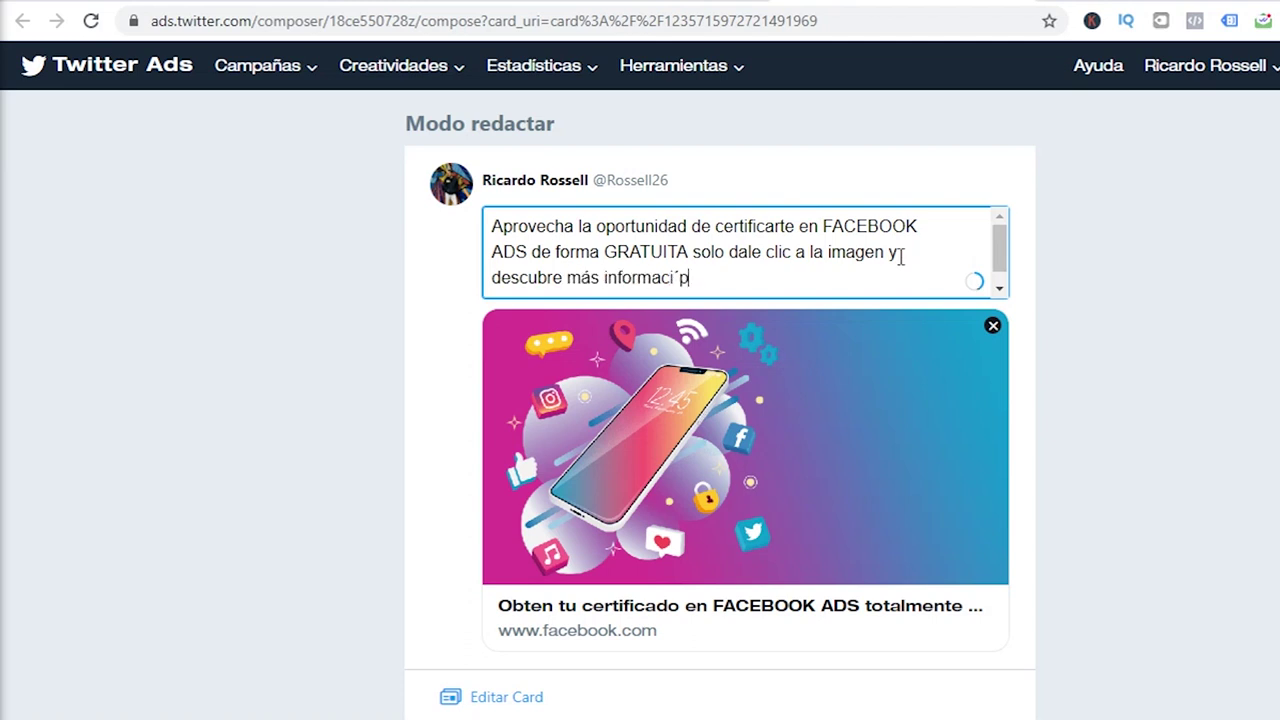
type("ón.")
Publish the card tweet as Exclusivo para promoción, close the composer and return to the campaign's Creatividades page
scroll(1040, 420, "down", 3)
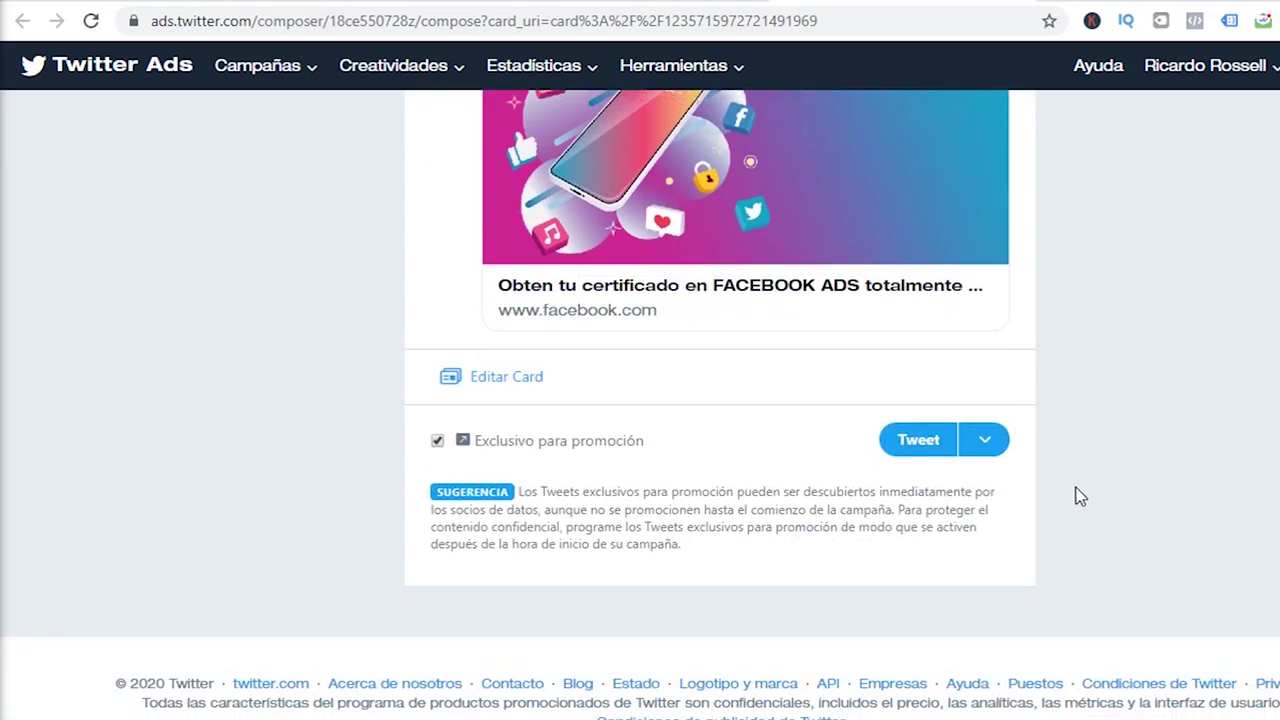
left_click(913, 442)
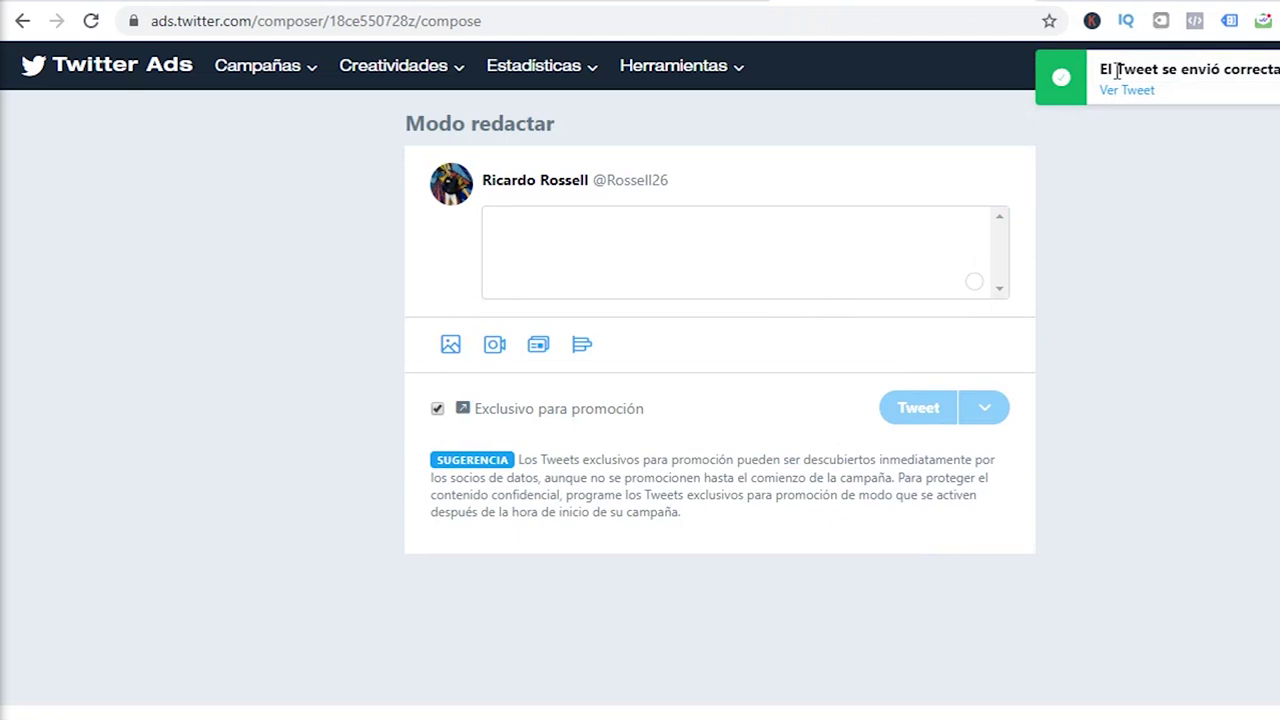
key("ctrl+w")
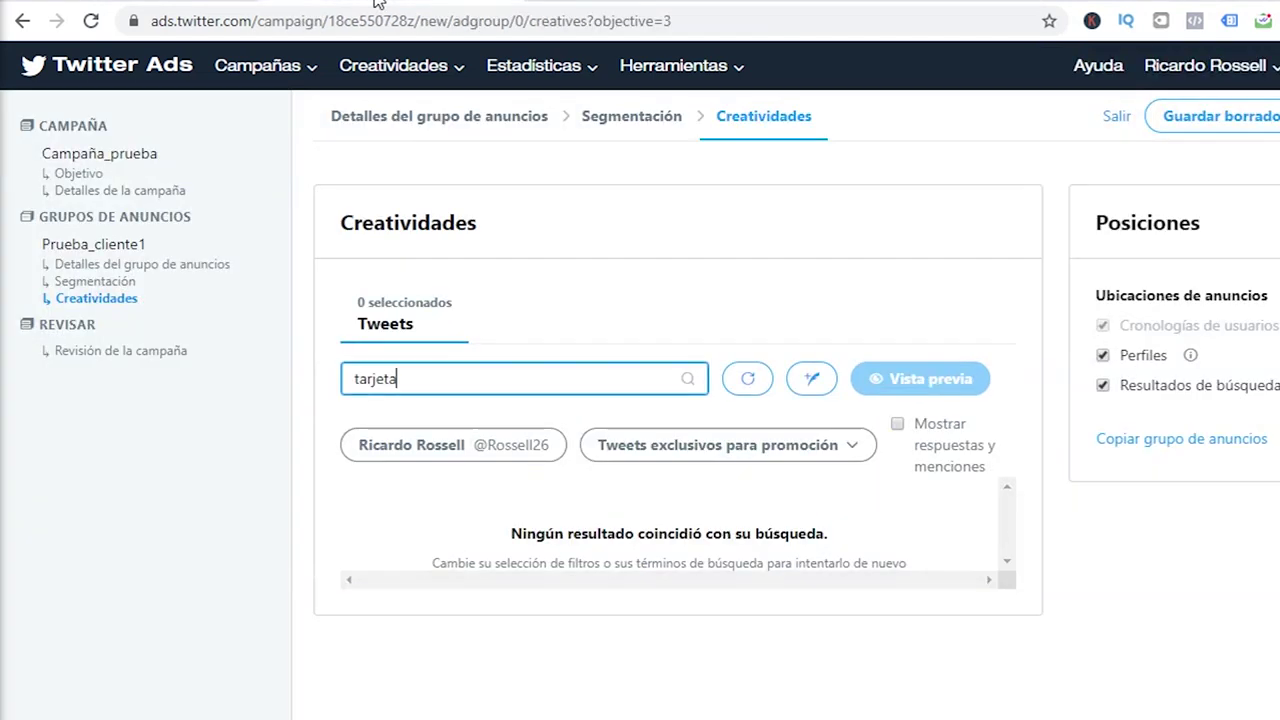
Clear the tarjeta search term and reload the tweet list filtered to Tweets exclusivos para promoción
left_click(708, 466)
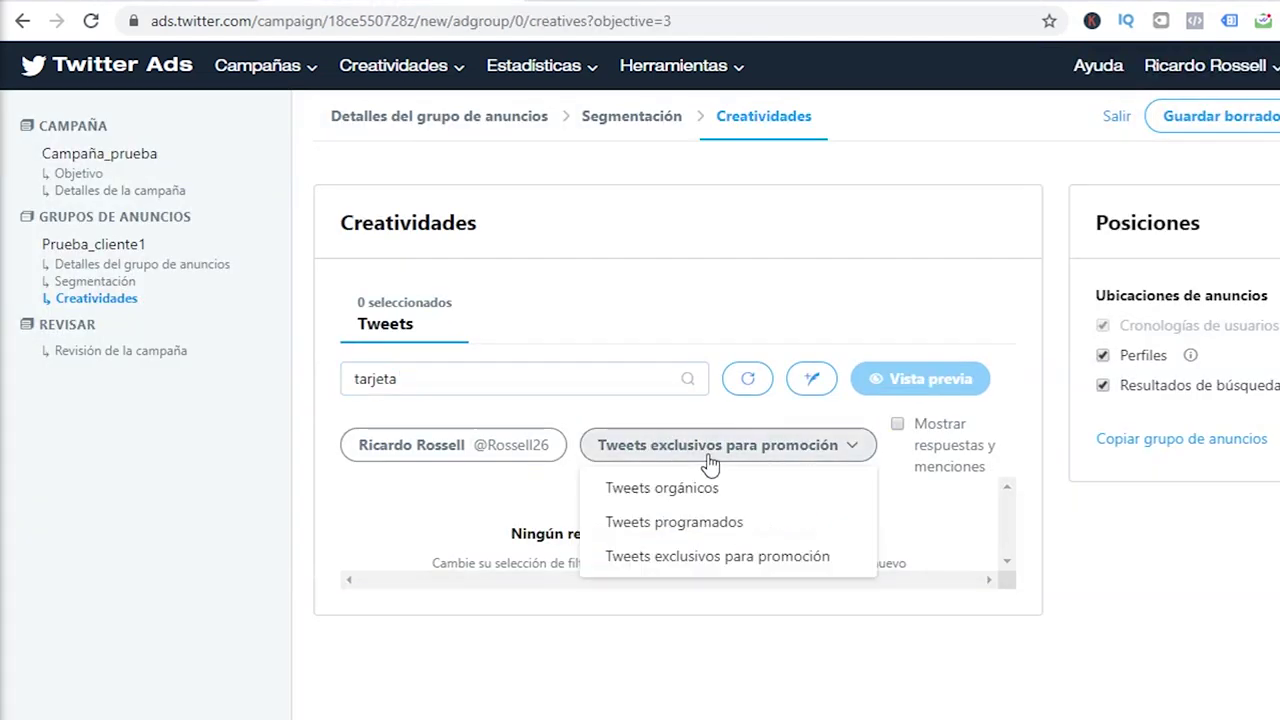
left_click(714, 568)
left_click_drag(443, 377, 296, 380)
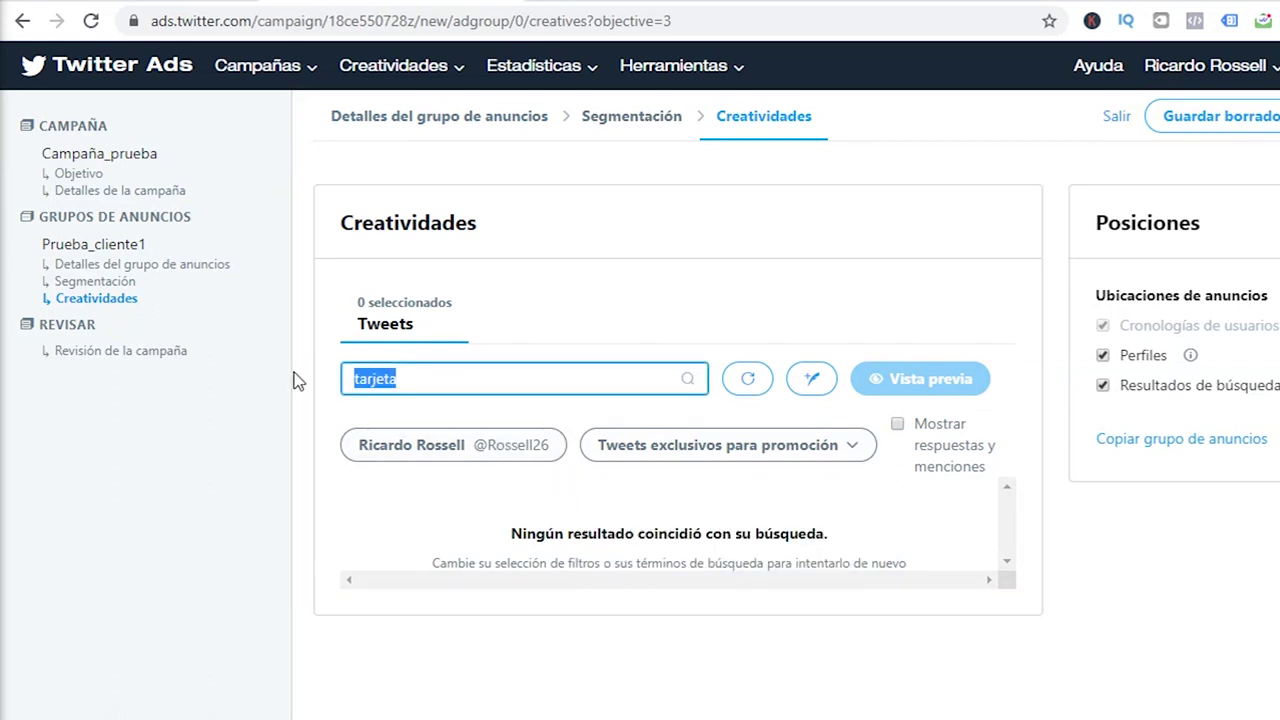
key("BackSpace")
left_click(700, 452)
left_click(688, 556)
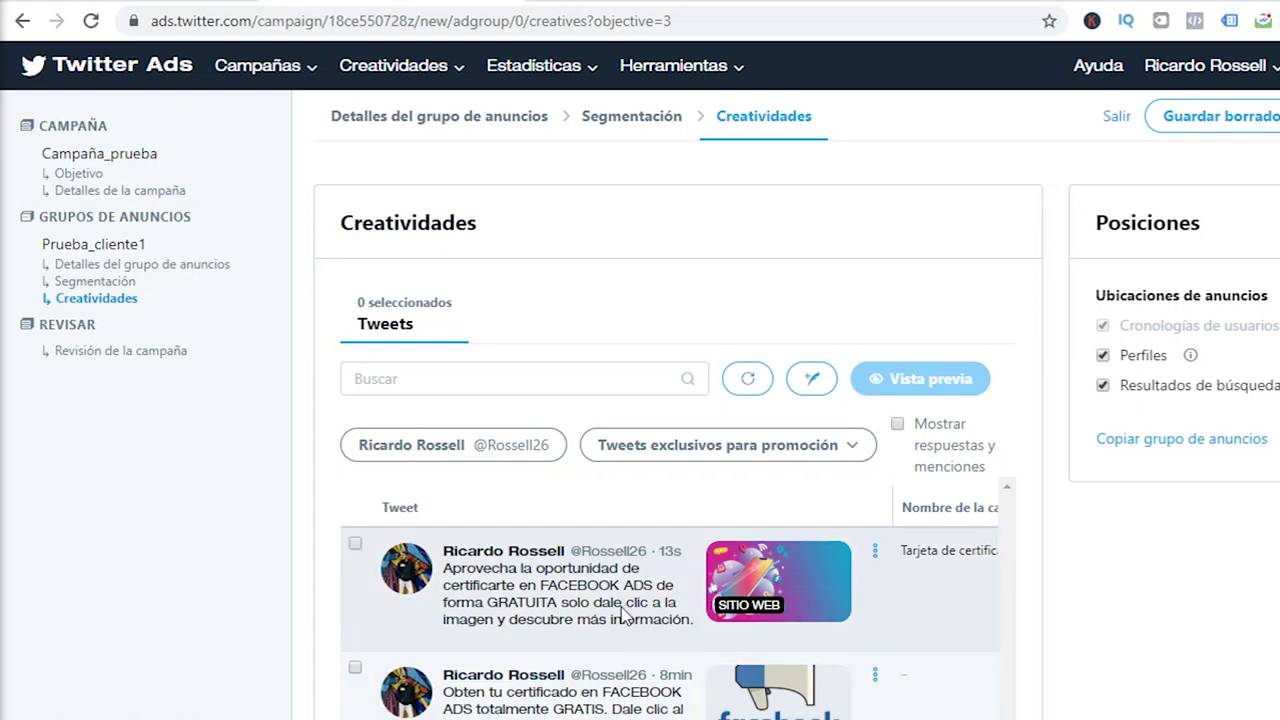
Select the new Website Card tweet about getting certified in FACEBOOK ADS as the ad group's creative
scroll(622, 615, "down", 1)
mouse_move(854, 477)
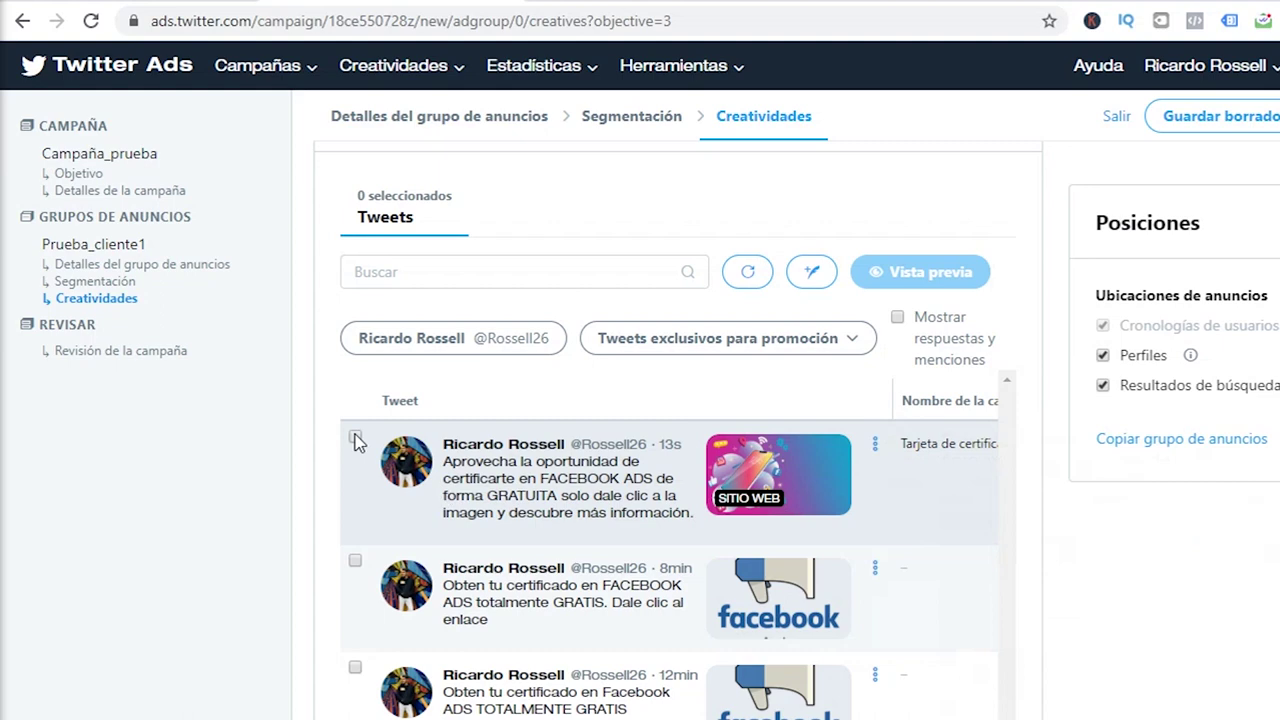
left_click(355, 437)
Preview the selected tweet in its Web, Android and iOS versions and close the preview
left_click(899, 266)
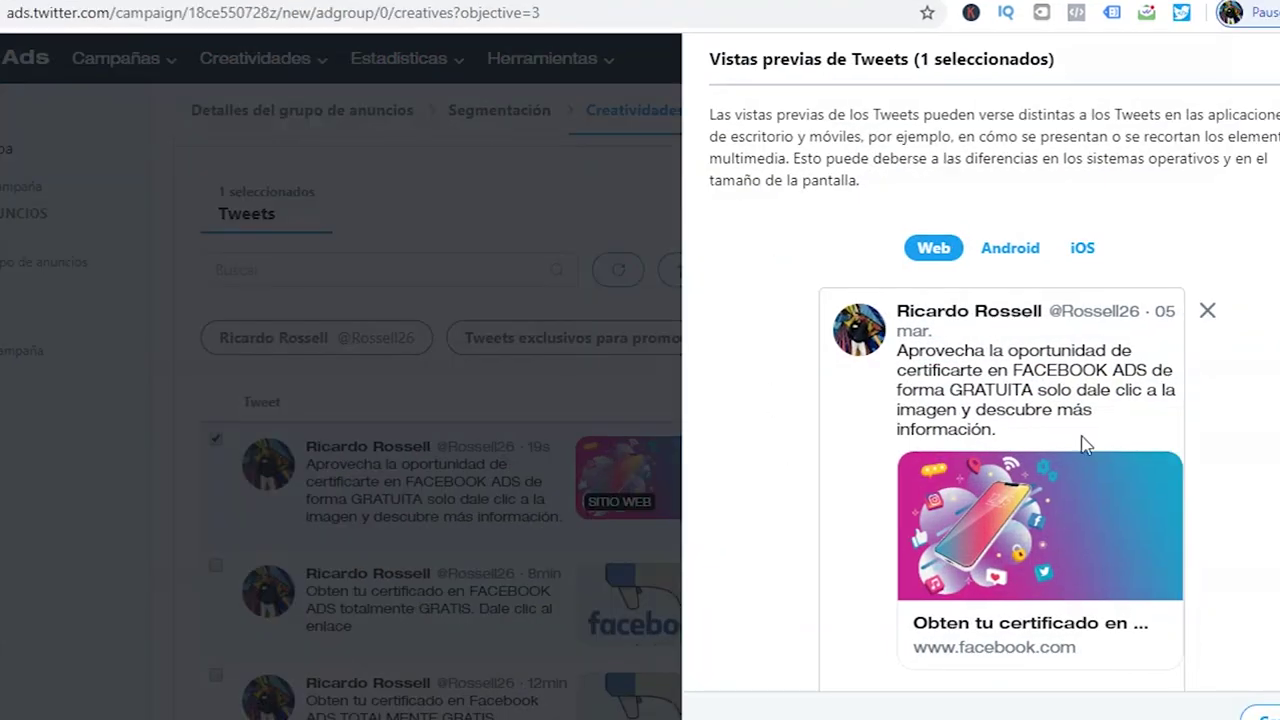
left_click(1019, 256)
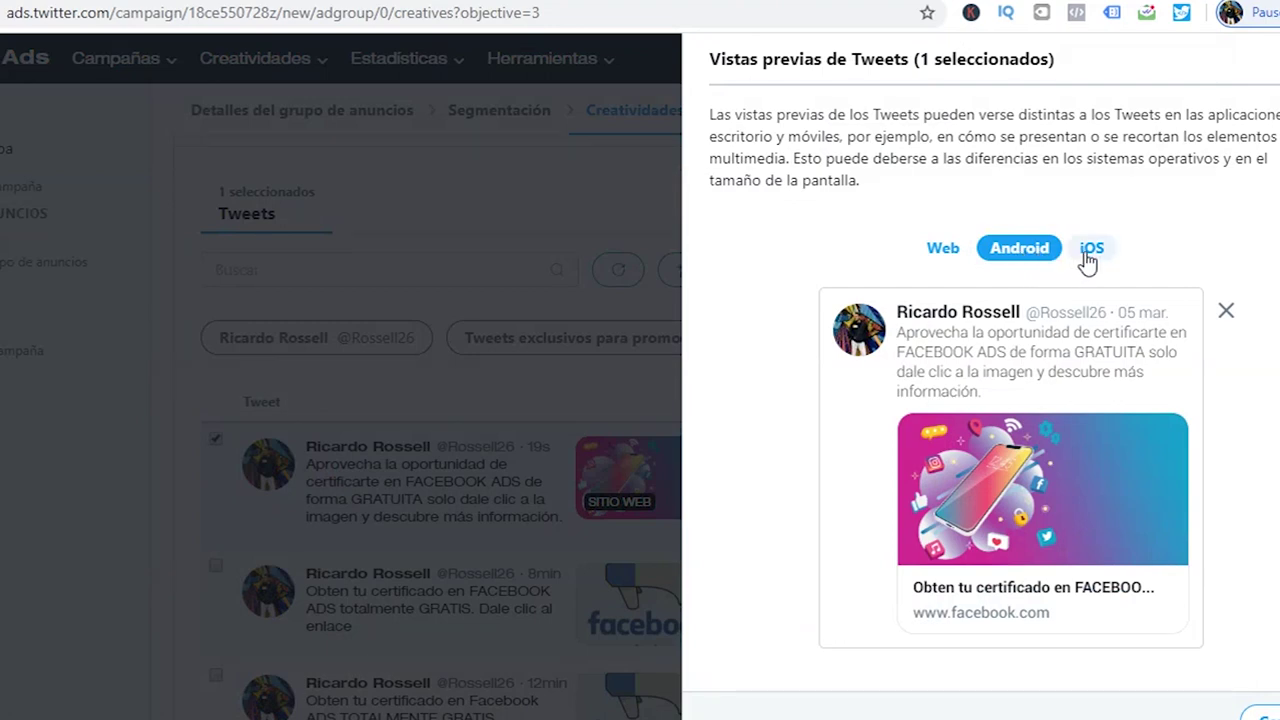
left_click(1087, 254)
scroll(1150, 600, "down", 1)
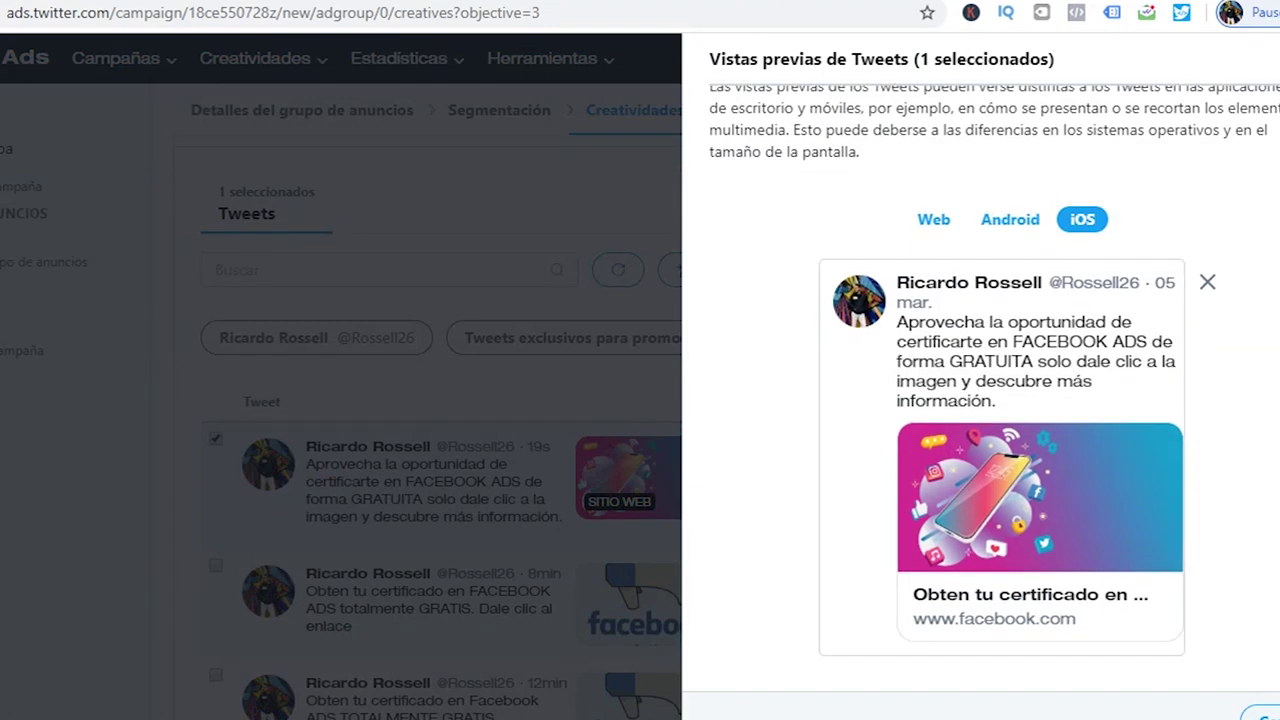
left_click(1260, 712)
Continue to the campaign review and examine the schedule, budget and bid details of Campaña_prueba and Prueba_cliente1
left_click(1245, 120)
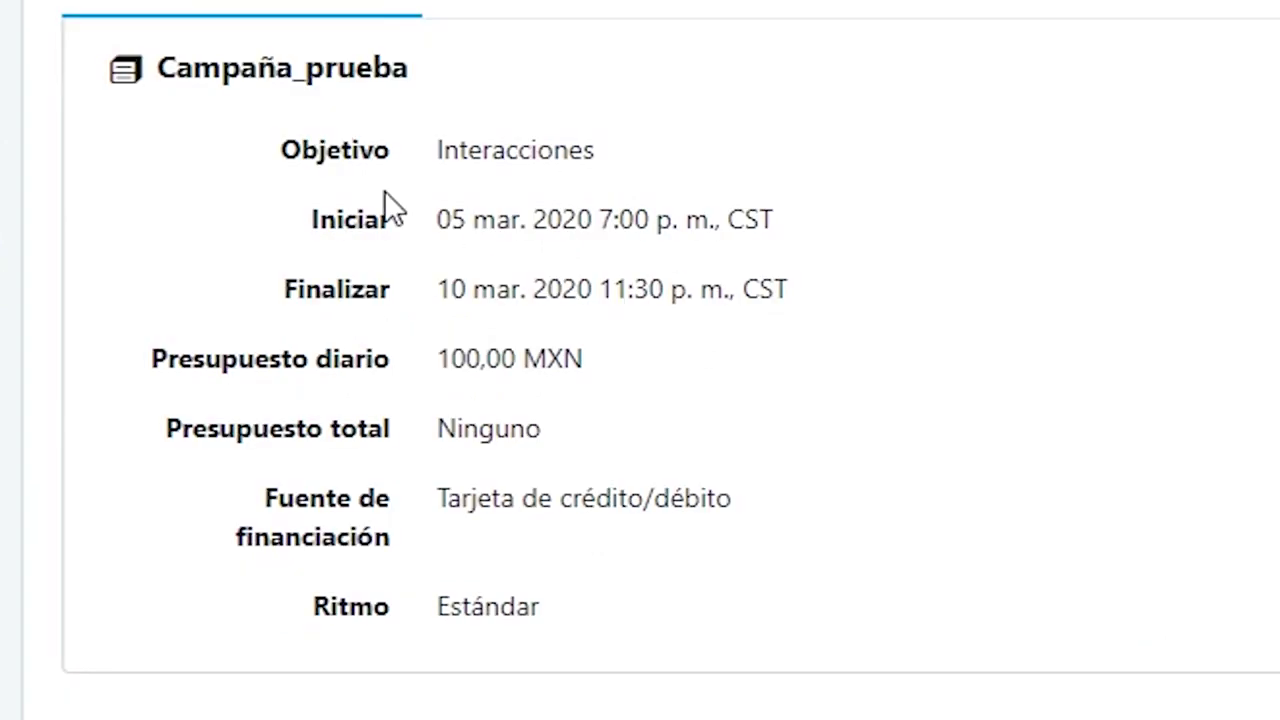
scroll(390, 210, "down", 2)
scroll(385, 212, "down", 2)
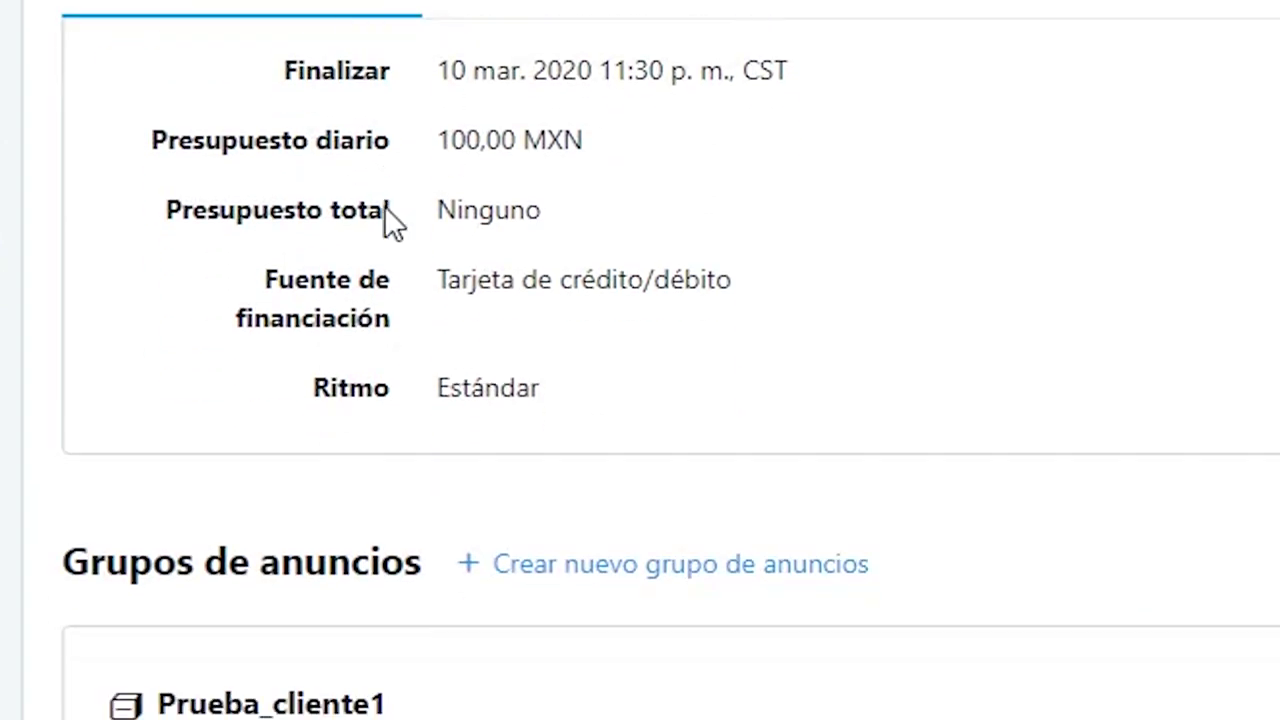
scroll(376, 530, "down", 2)
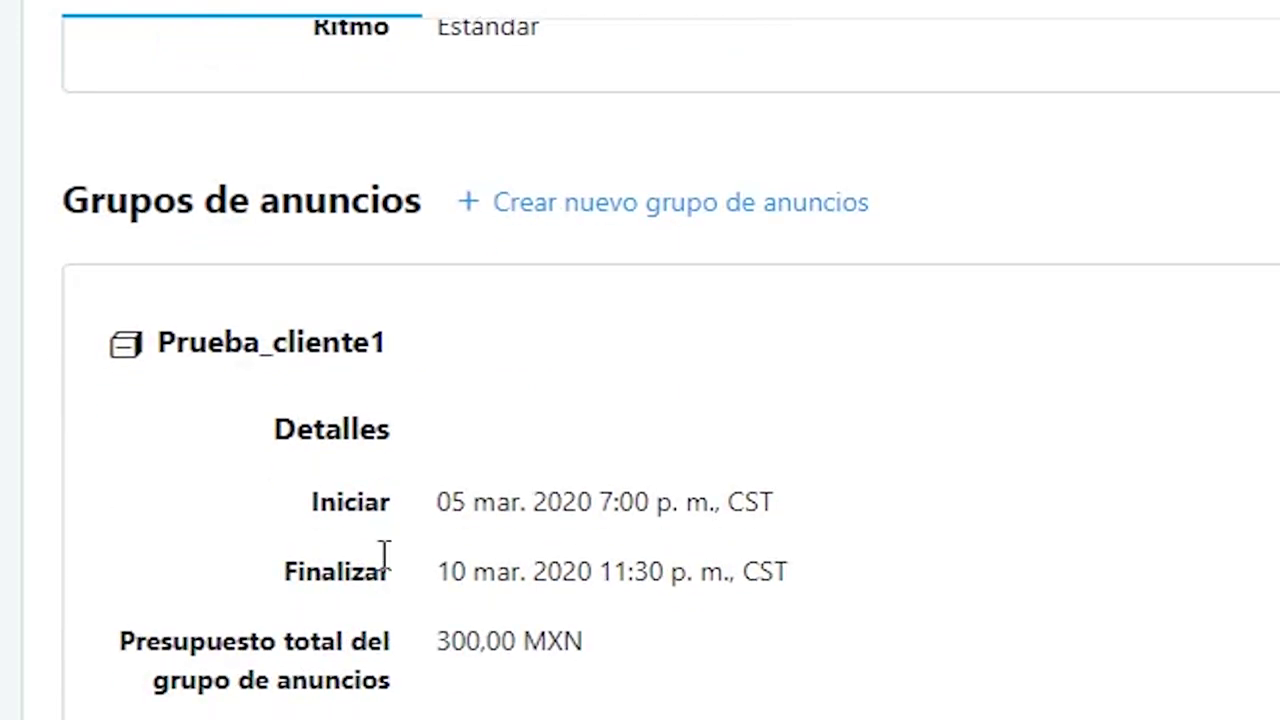
scroll(384, 555, "down", 4)
scroll(384, 555, "up", 4)
scroll(392, 492, "down", 8)
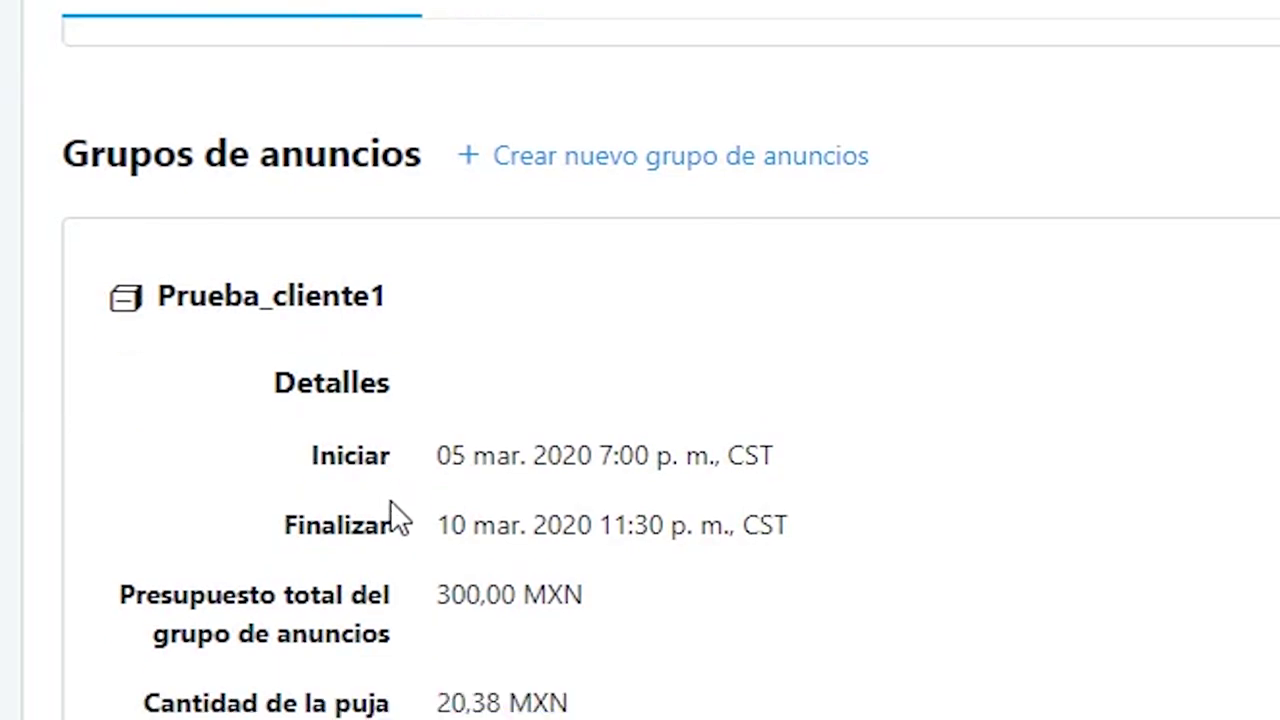
scroll(390, 502, "up", 10)
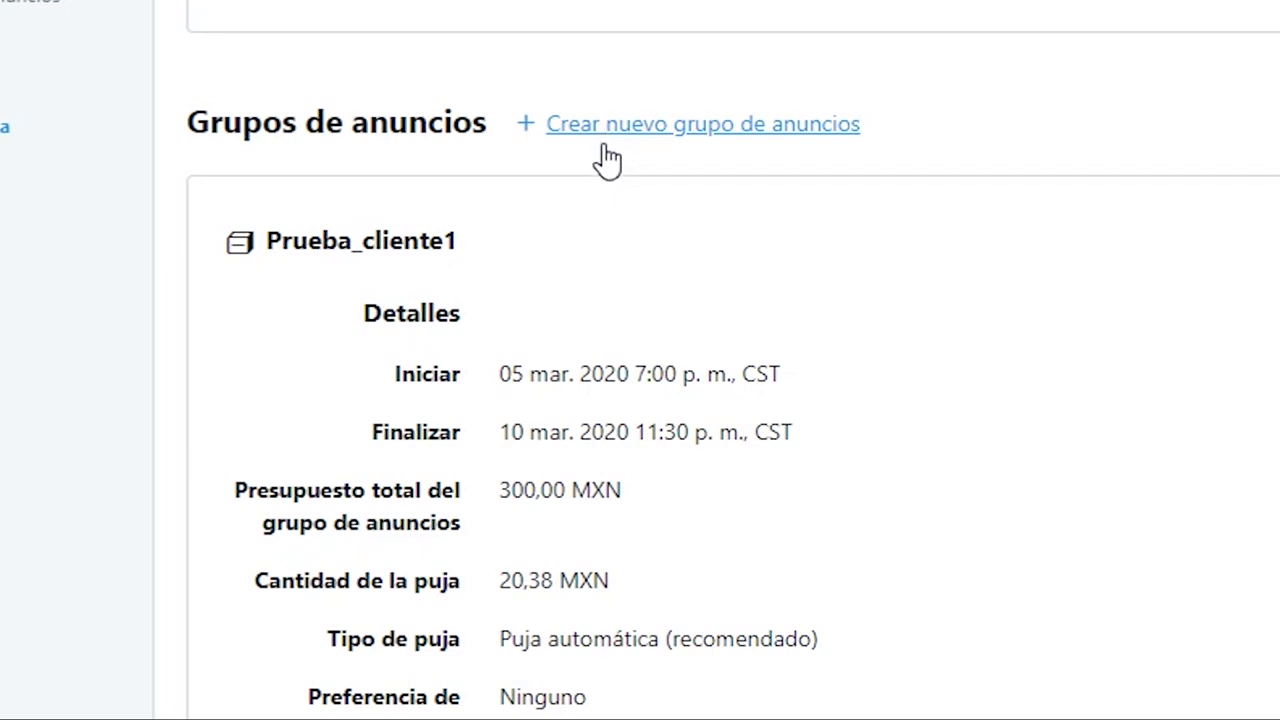
Review the Segmentación summary and the Creatividades tweet count of ad group Prueba_cliente1
scroll(580, 220, "down", 6)
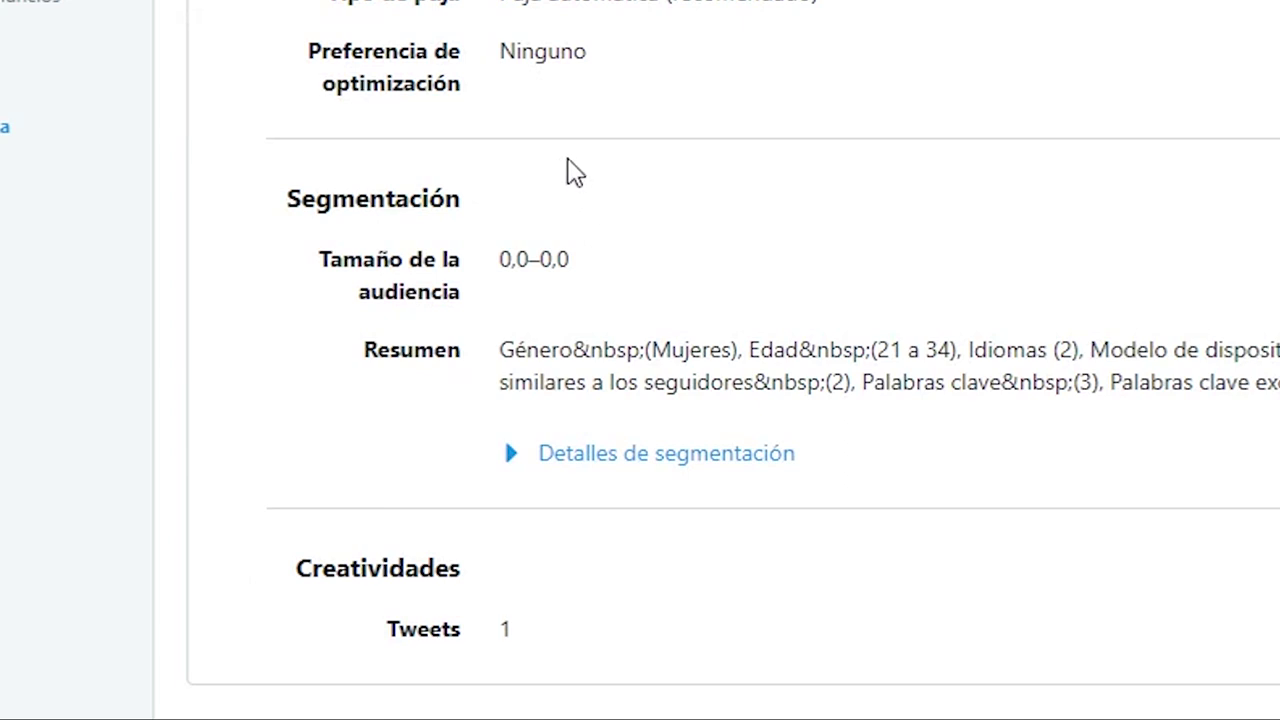
scroll(598, 212, "down", 2)
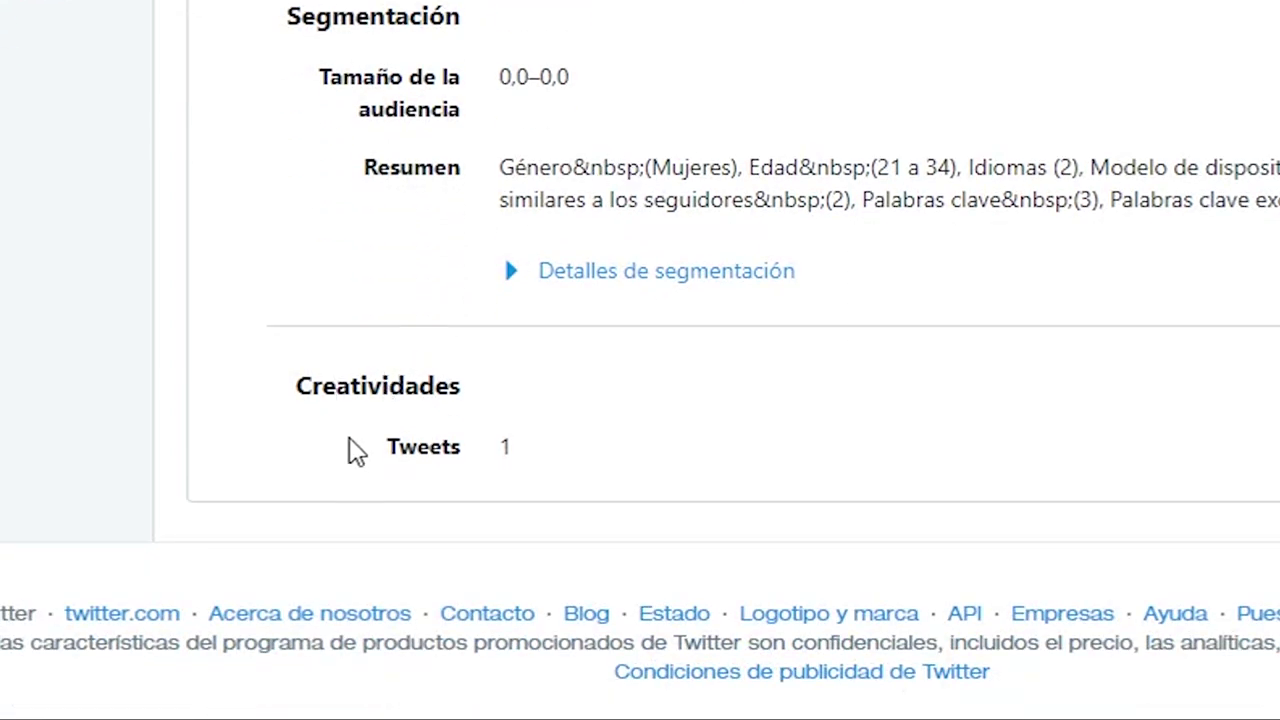
left_click_drag(312, 390, 473, 467)
left_click(531, 463)
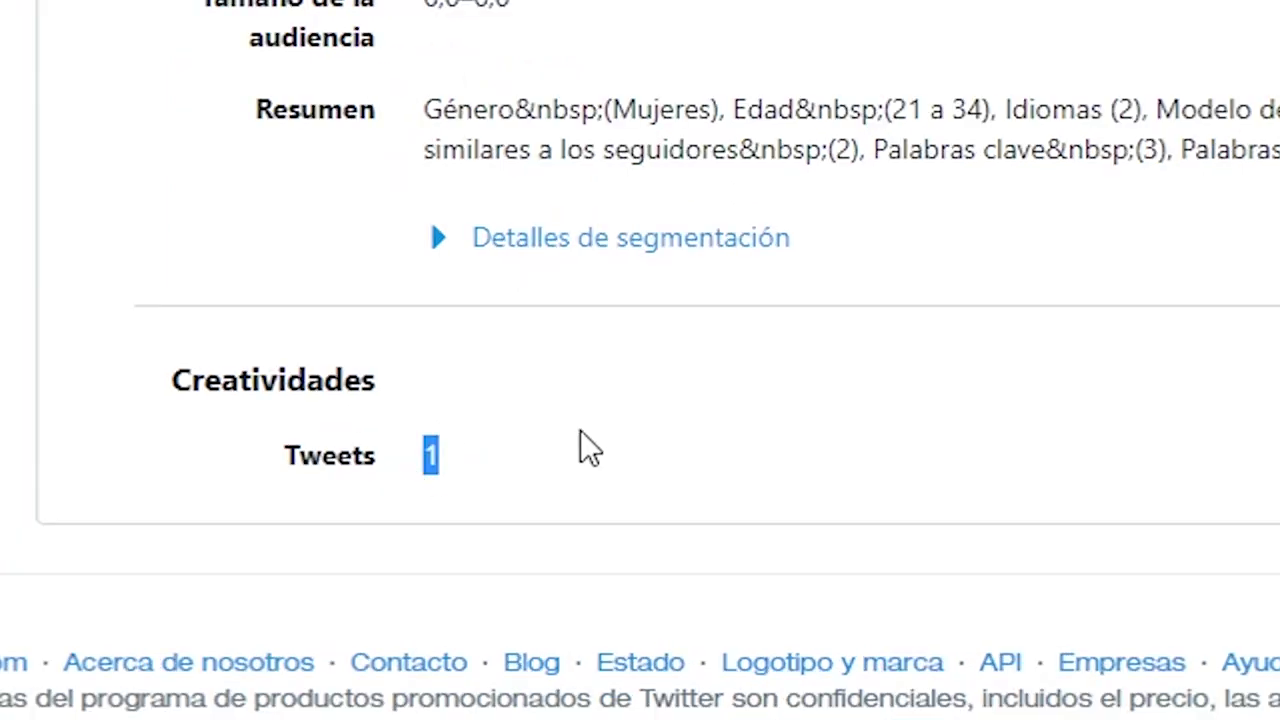
left_click(515, 460)
scroll(505, 450, "up", 3)
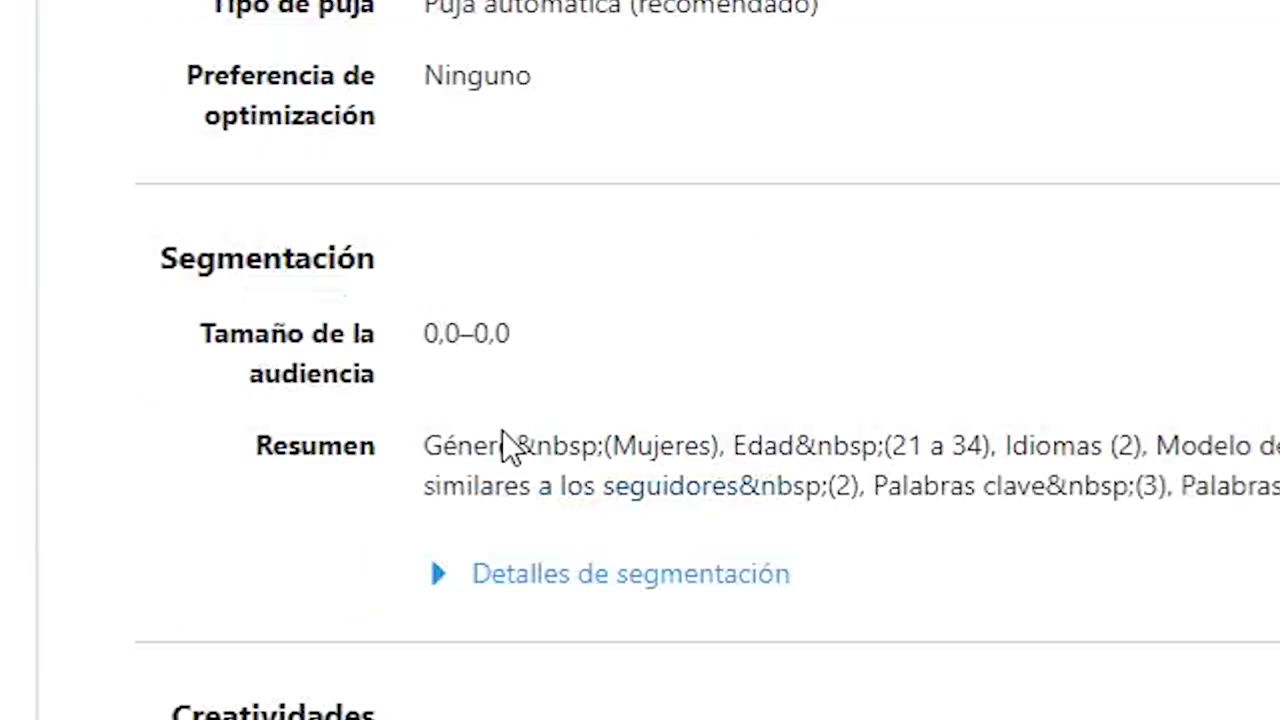